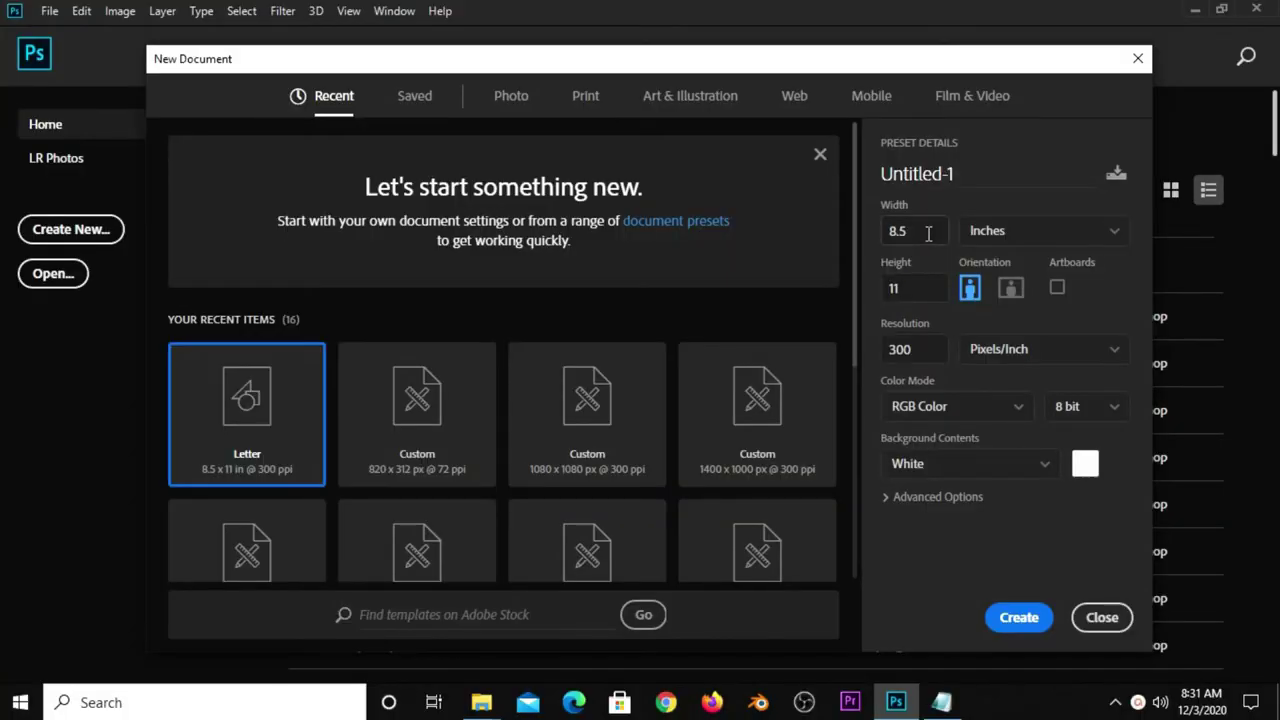
Step: Create a Letter document 8.5 × 11 inches at 300 ppi
double_click(928, 233)
double_click(922, 285)
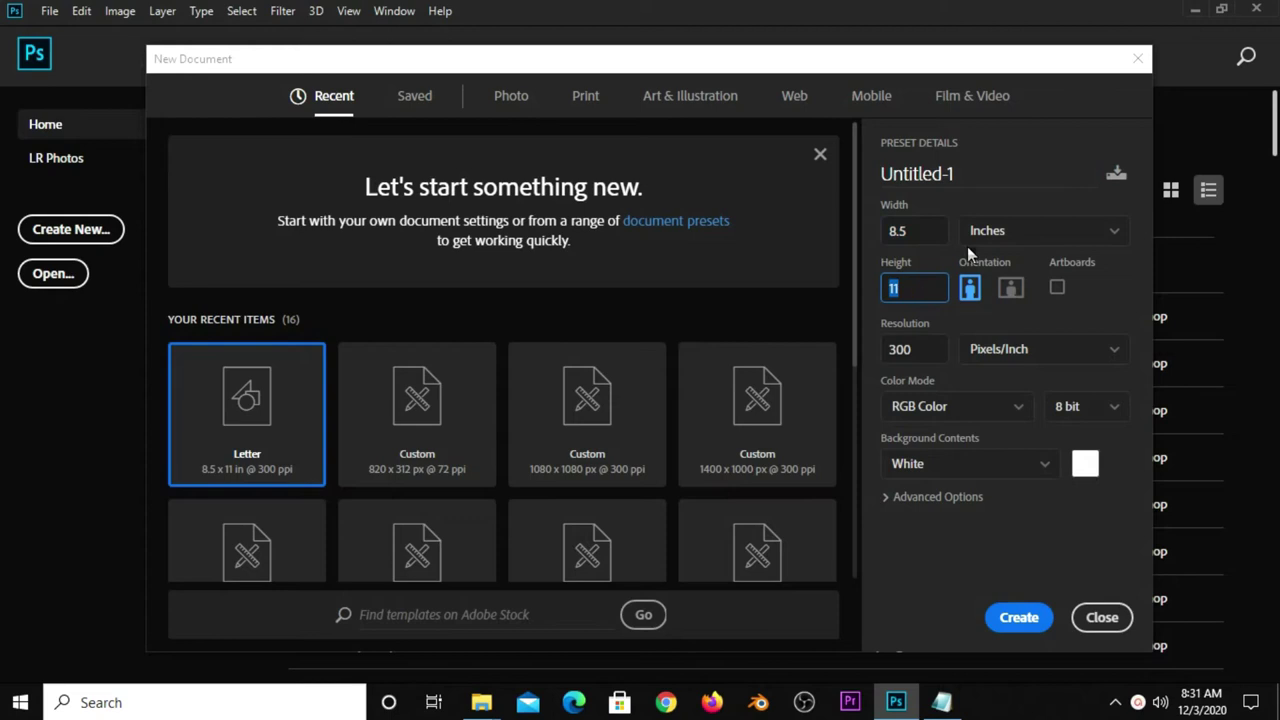
double_click(929, 346)
click(1017, 616)
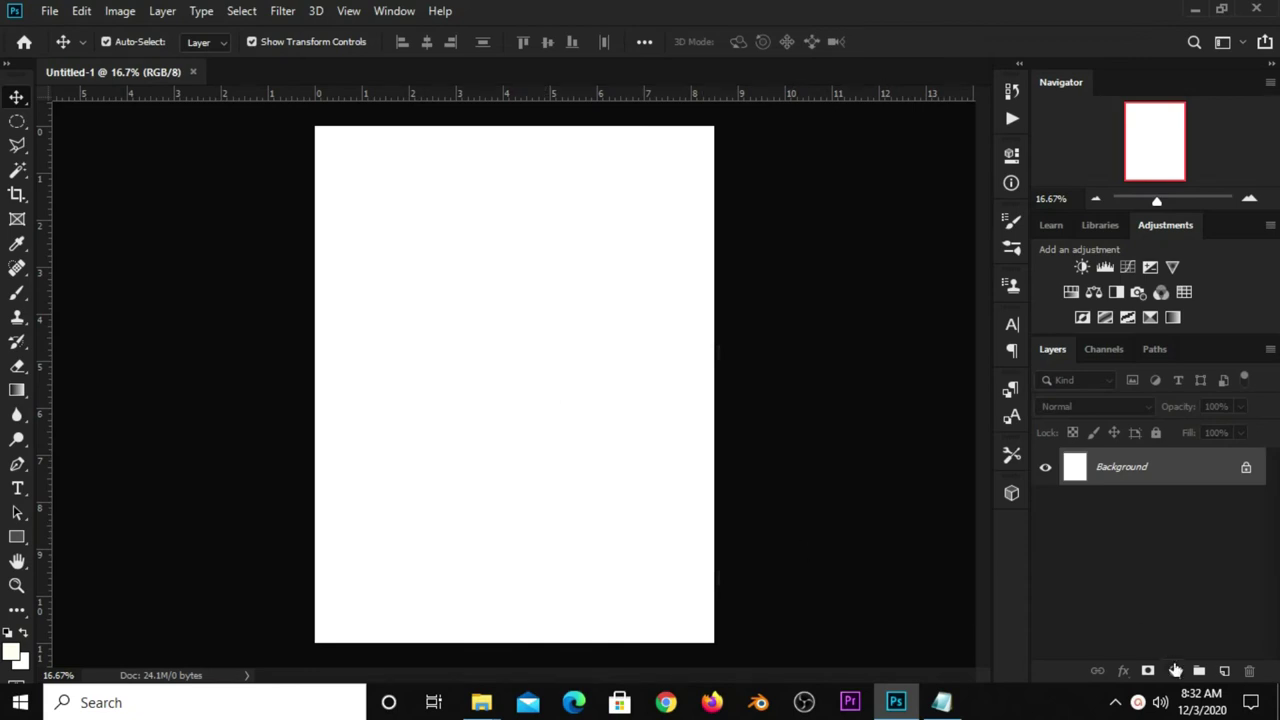
Step: Add a Solid Color fill layer in gold c8a04f, pasting the hex code copied from the notes
click(1174, 668)
click(1161, 330)
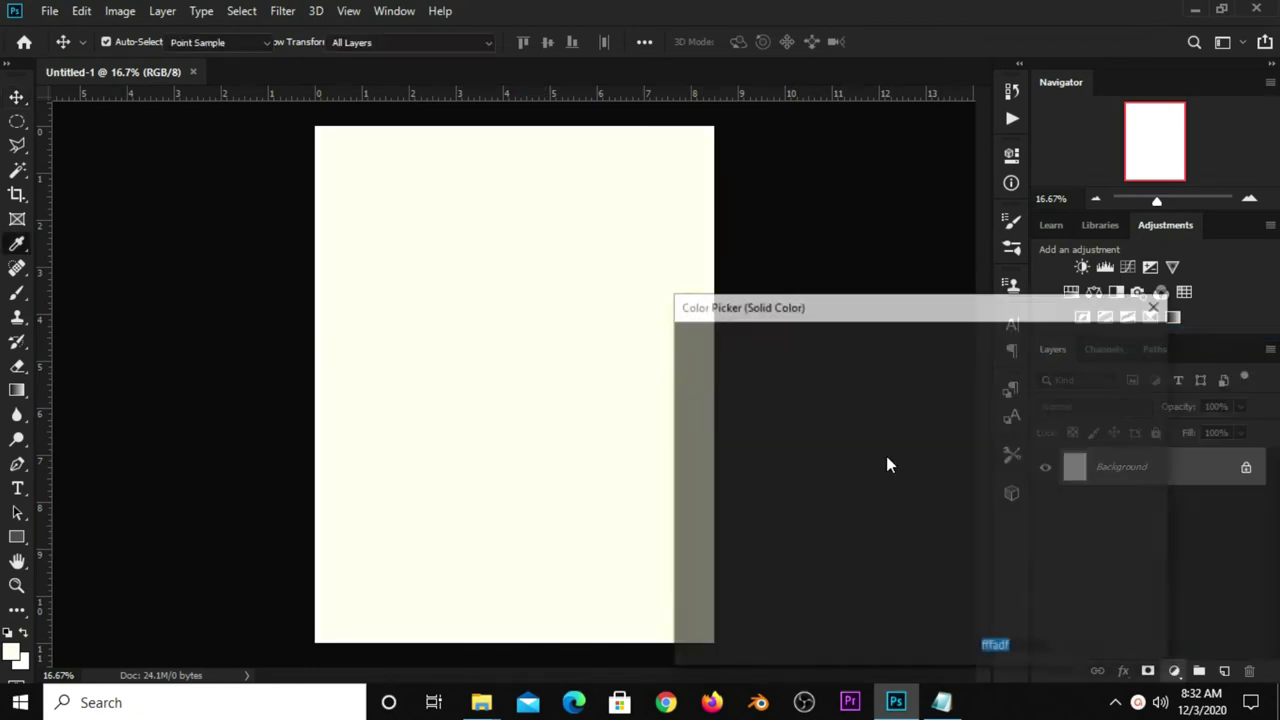
click(941, 702)
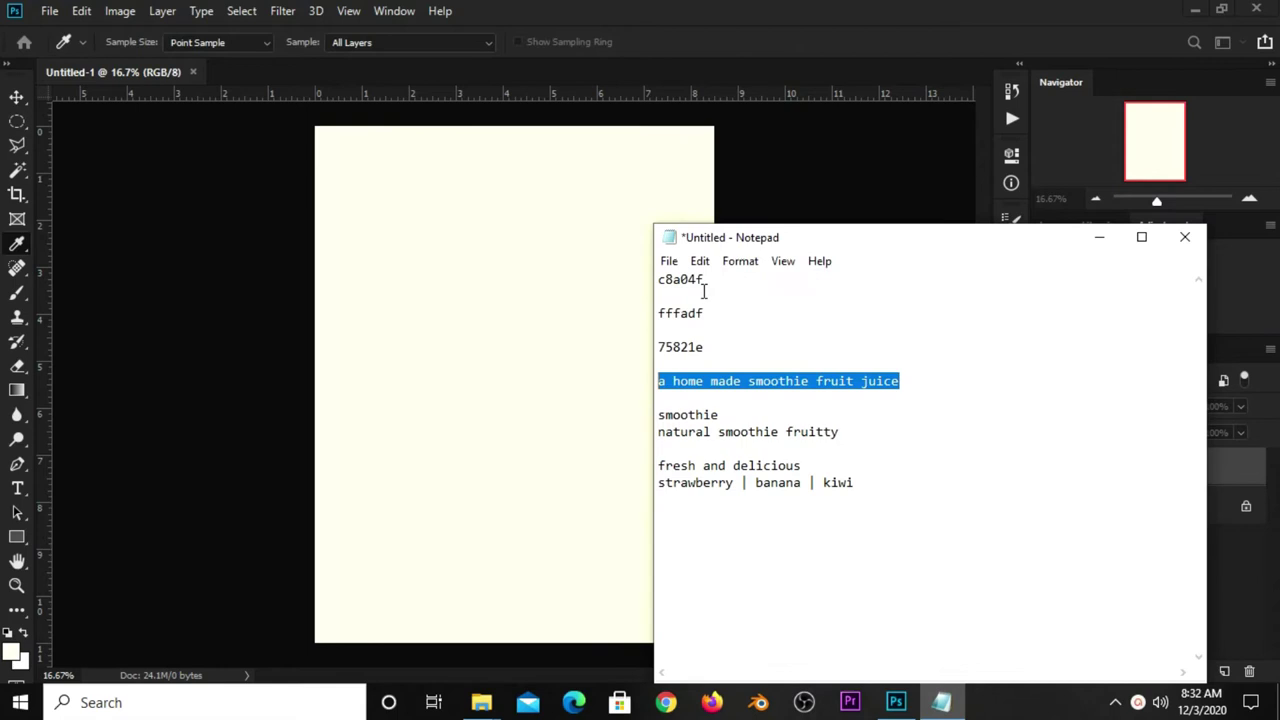
double_click(708, 280)
right_click(698, 279)
click(720, 337)
click(604, 396)
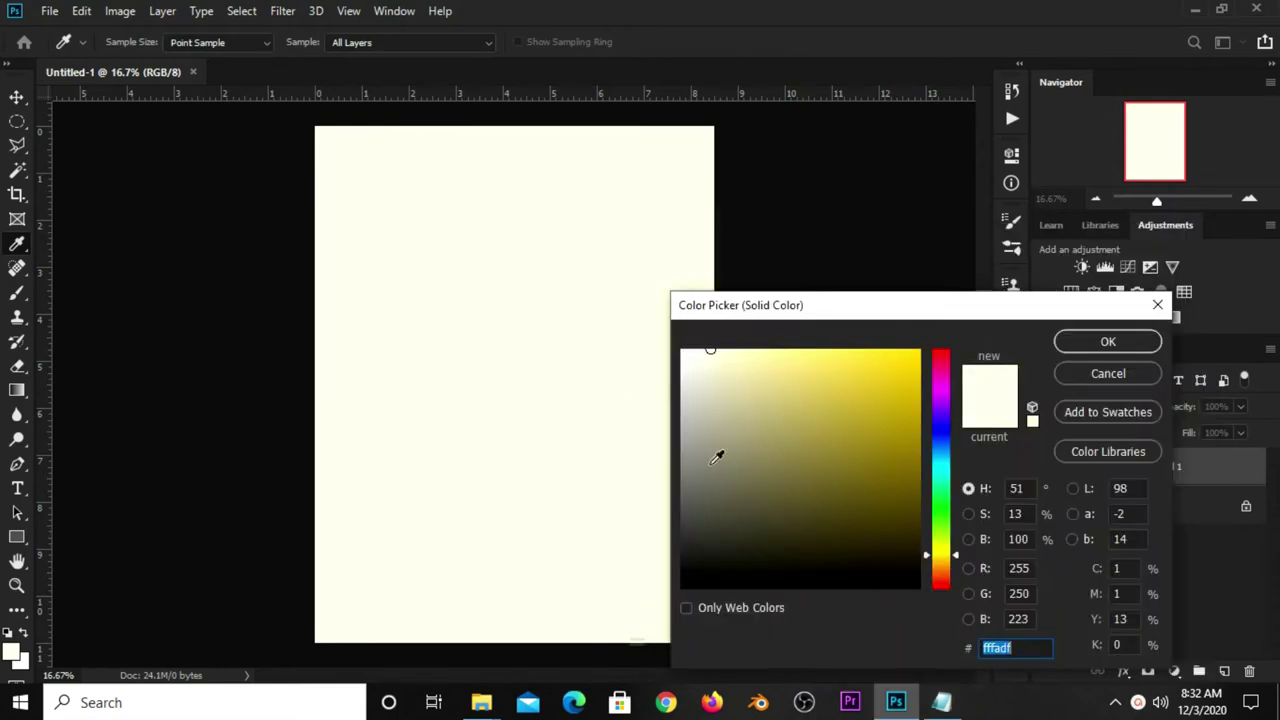
right_click(996, 648)
click(1003, 467)
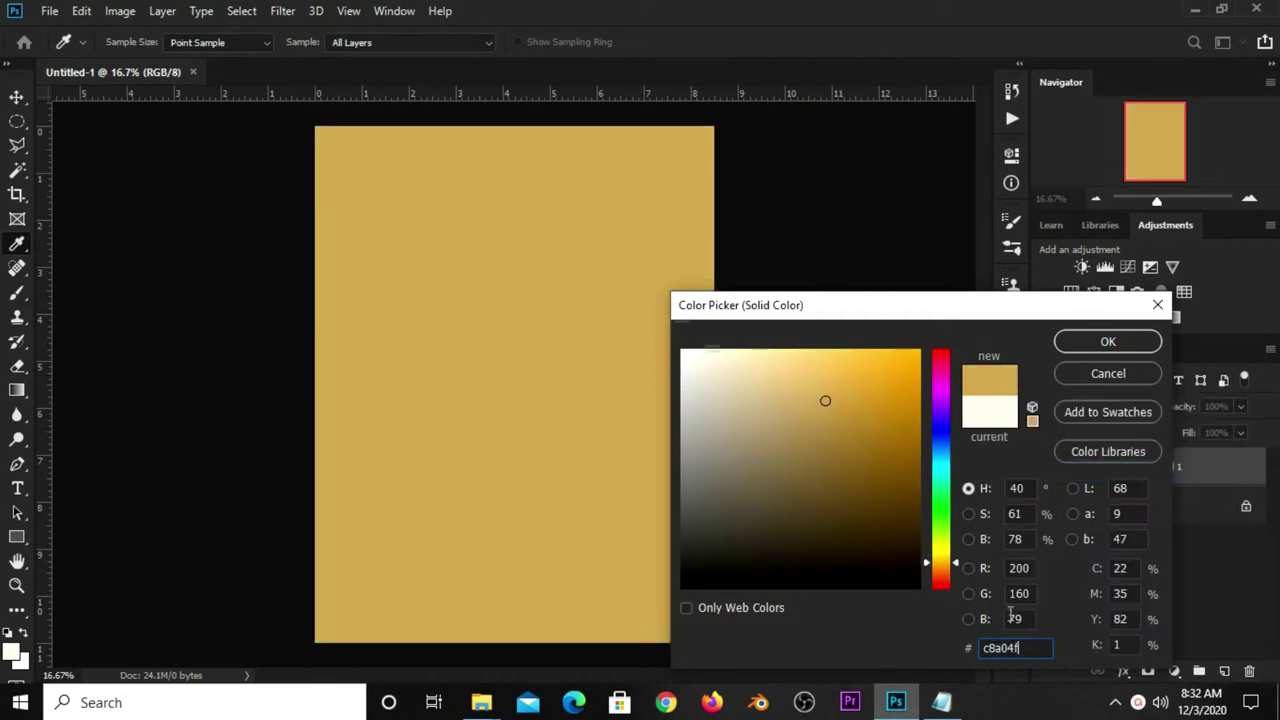
double_click(1022, 645)
click(1066, 341)
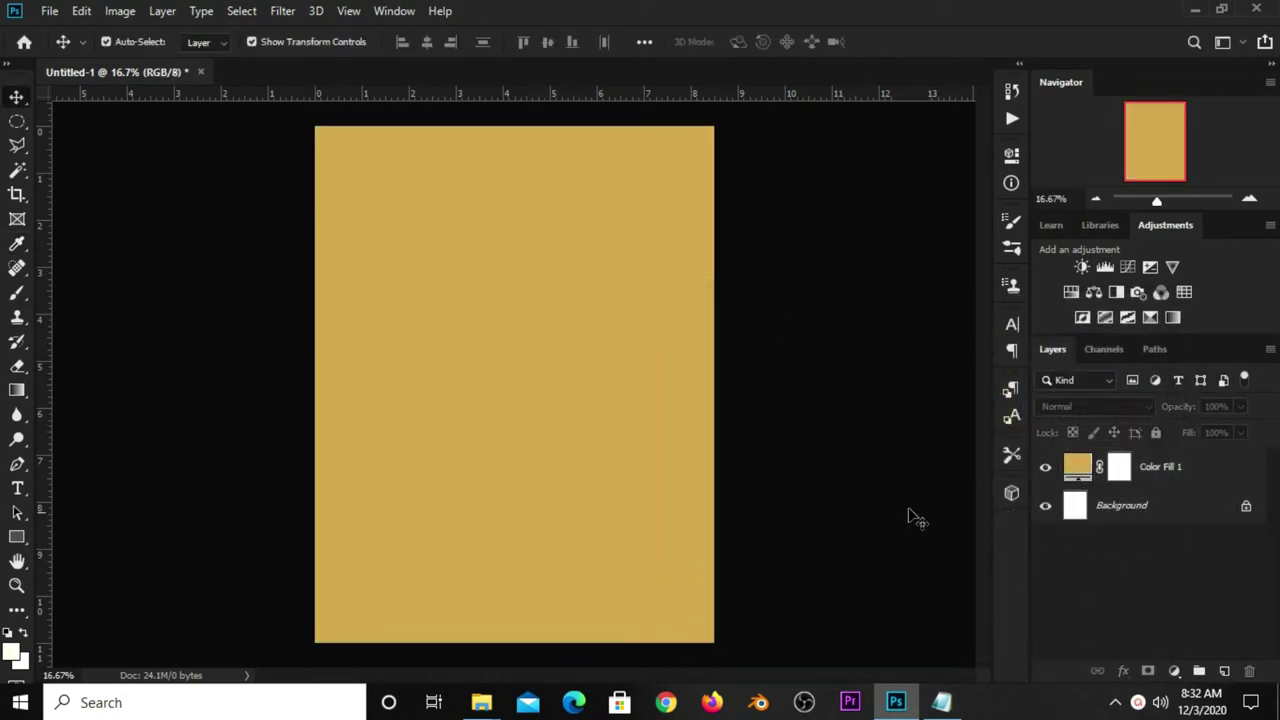
Step: Add a new empty Layer 1 and choose the Brush tool with a soft round preset
click(1224, 670)
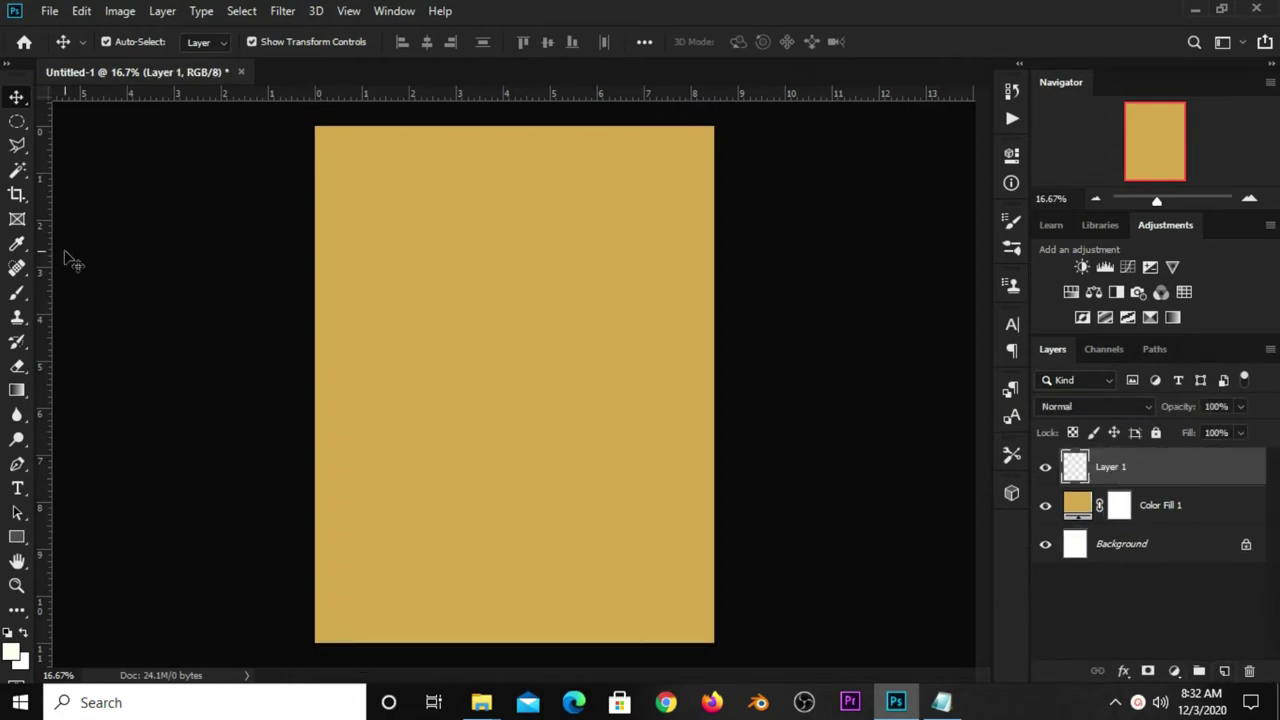
click(17, 294)
click(60, 296)
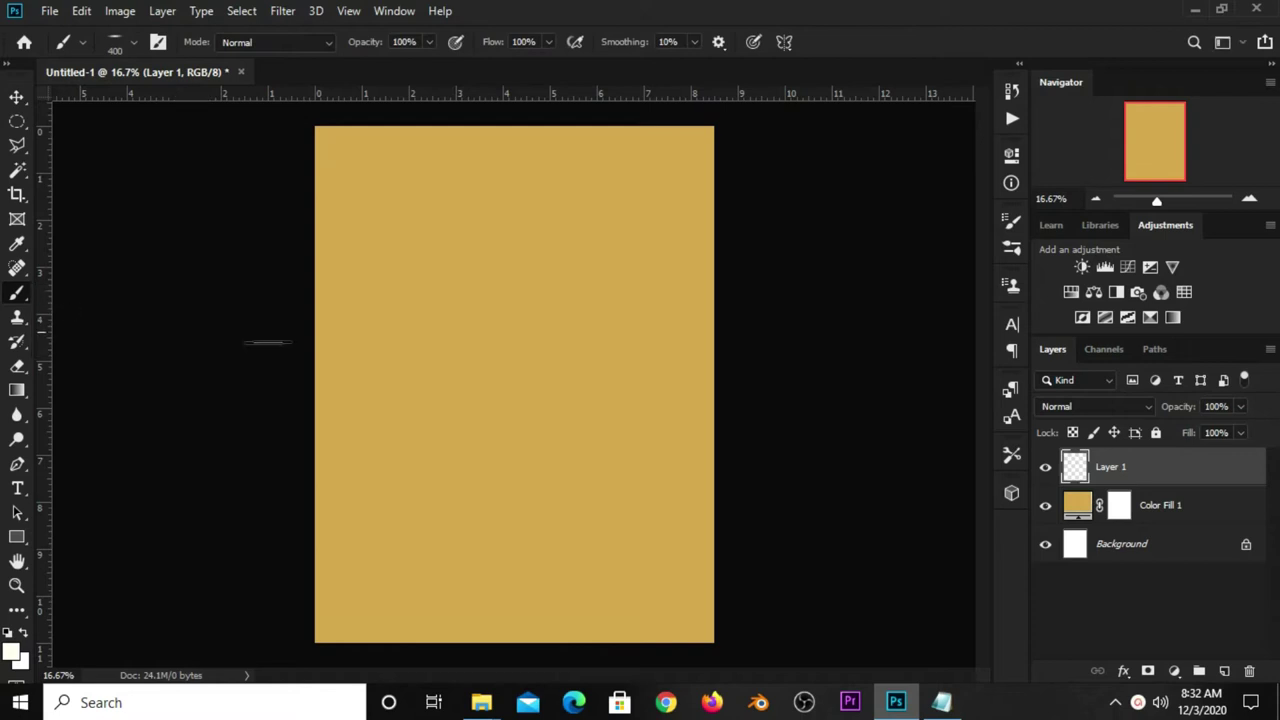
click(114, 45)
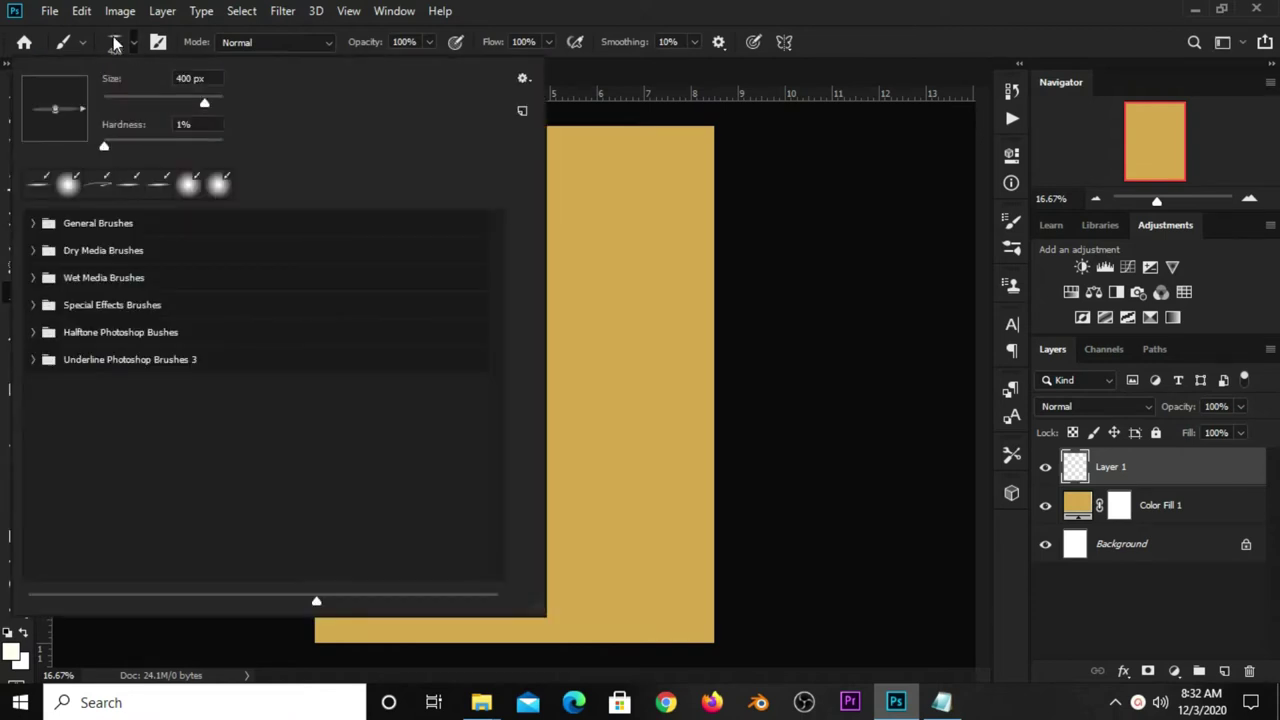
click(66, 184)
click(825, 57)
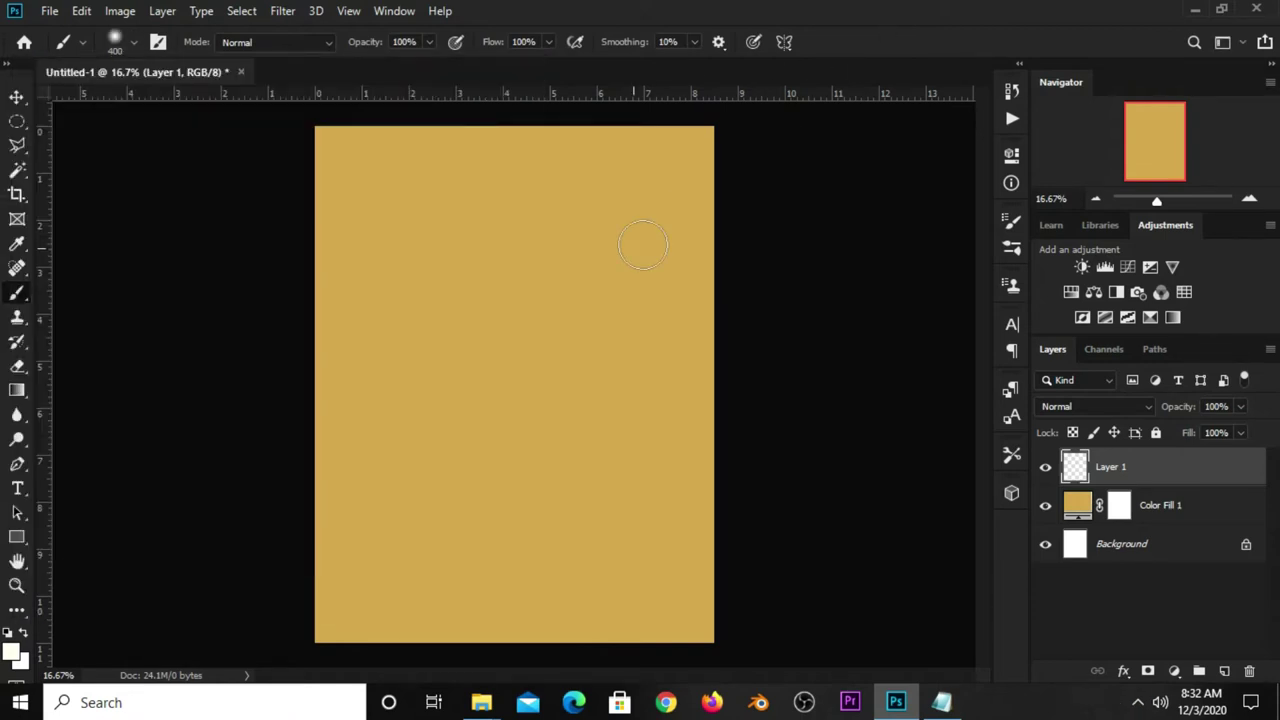
Step: Open the foreground colour picker and look up the cream code fffadf in the notes
click(13, 652)
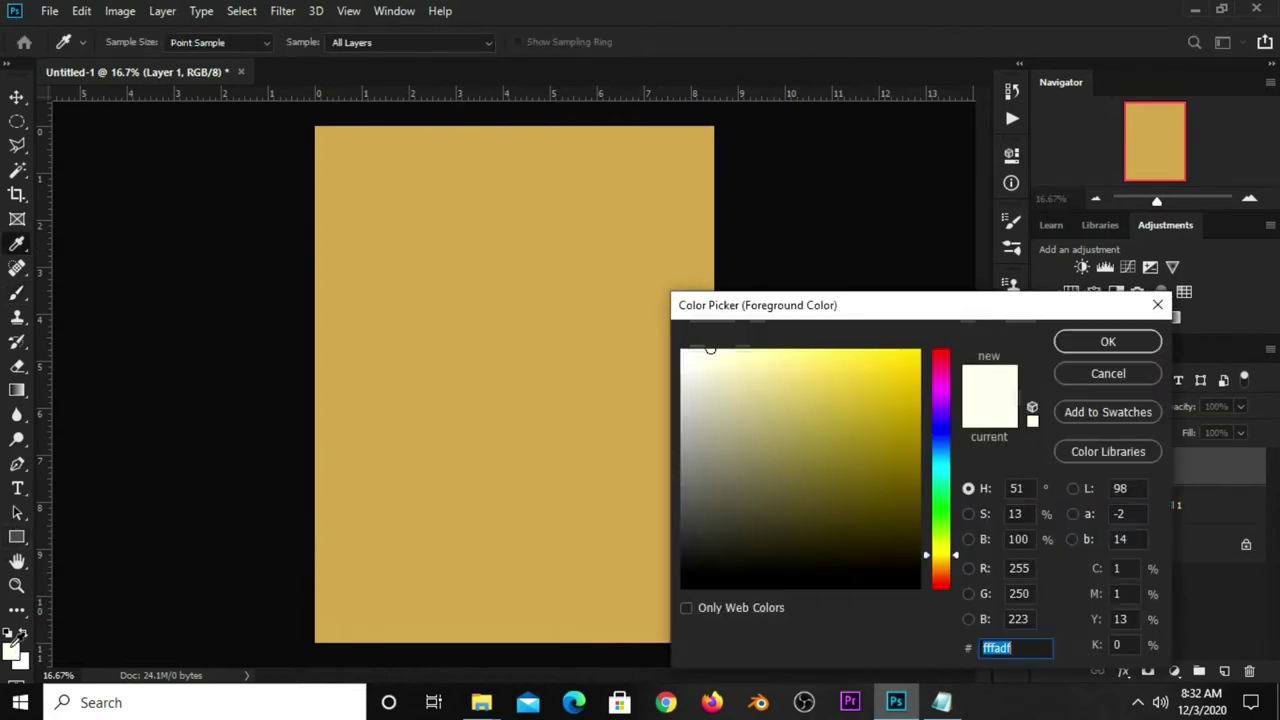
click(941, 702)
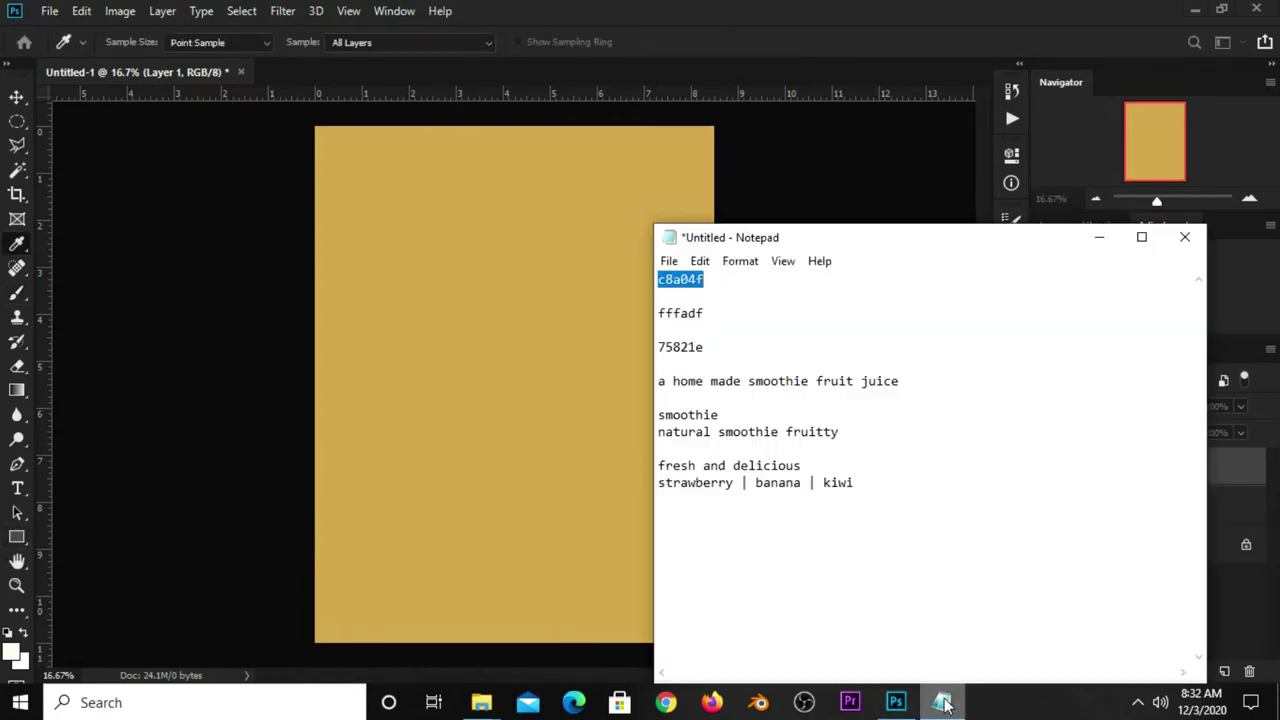
click(716, 314)
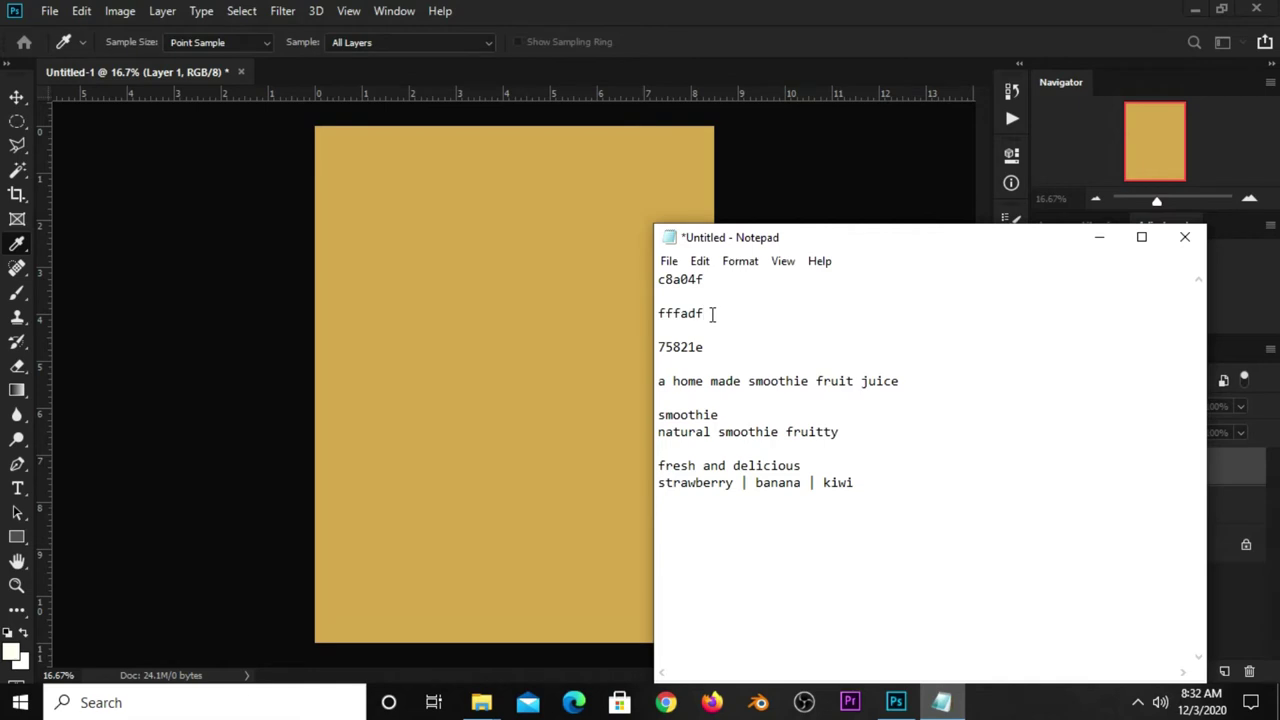
click(850, 50)
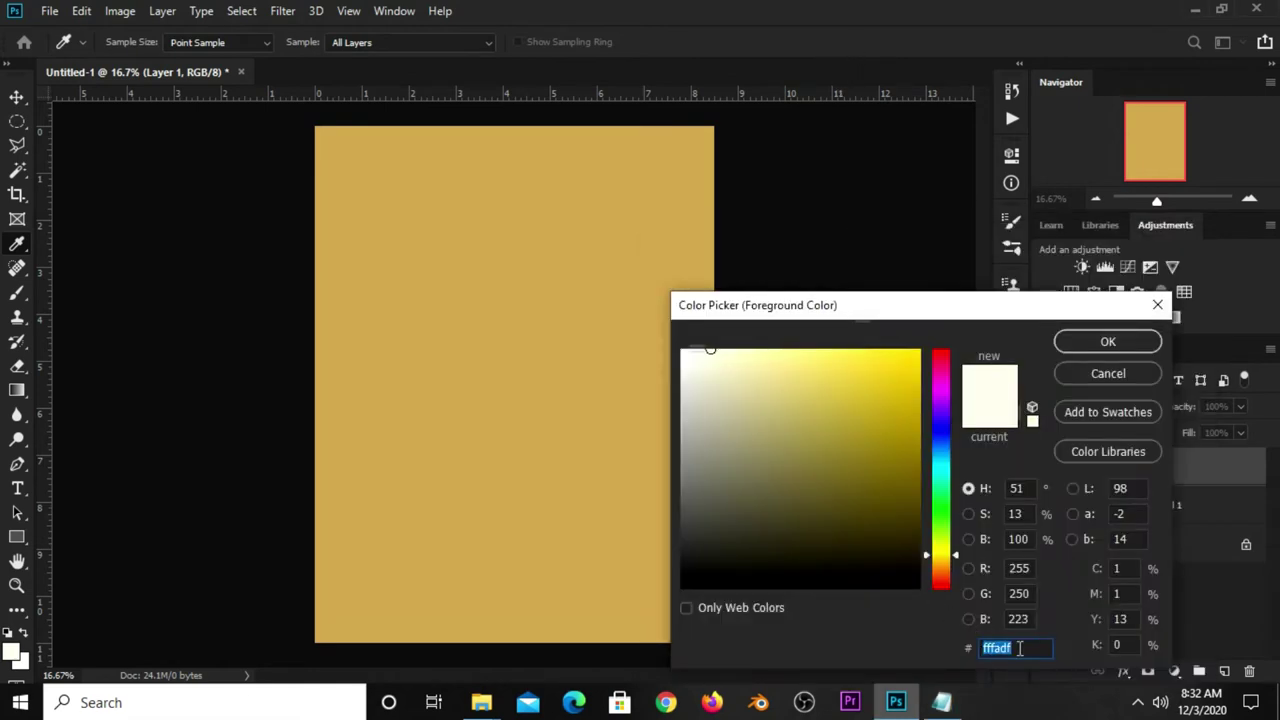
drag(866, 316, 709, 242)
click(615, 199)
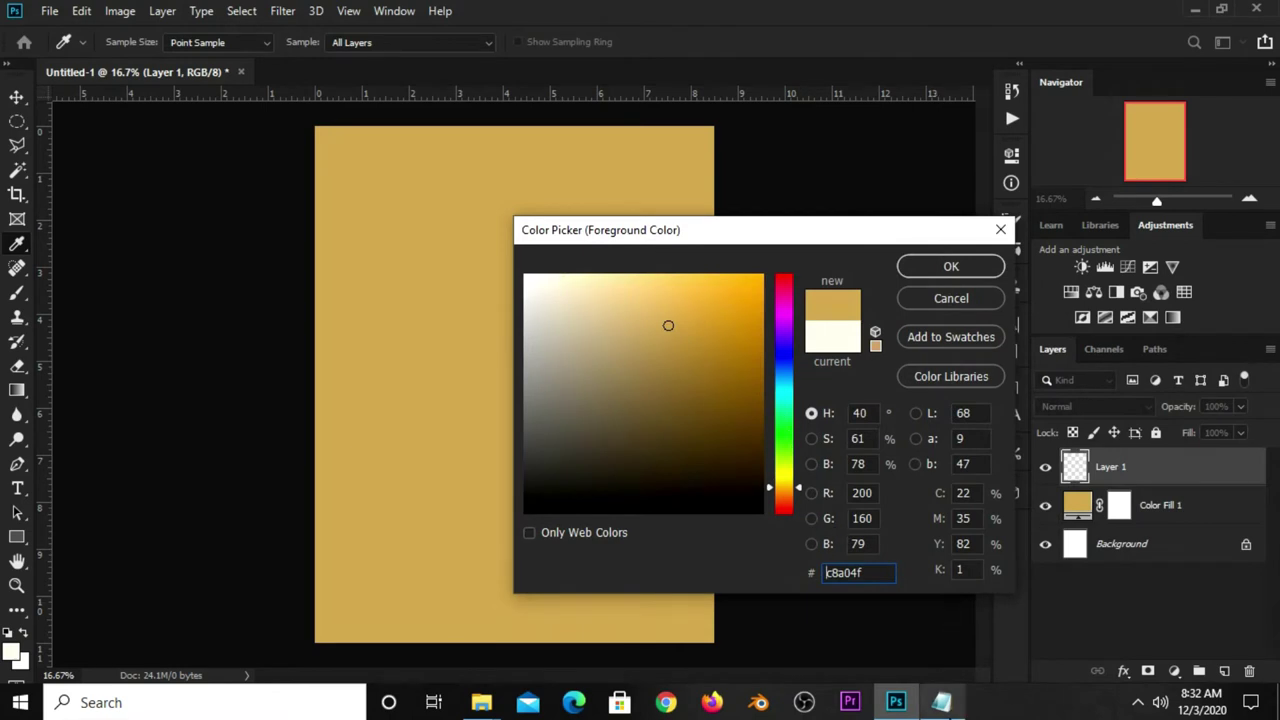
Step: Set the foreground colour to cream fffadf using the code copied from the notes
click(941, 702)
double_click(690, 314)
right_click(703, 314)
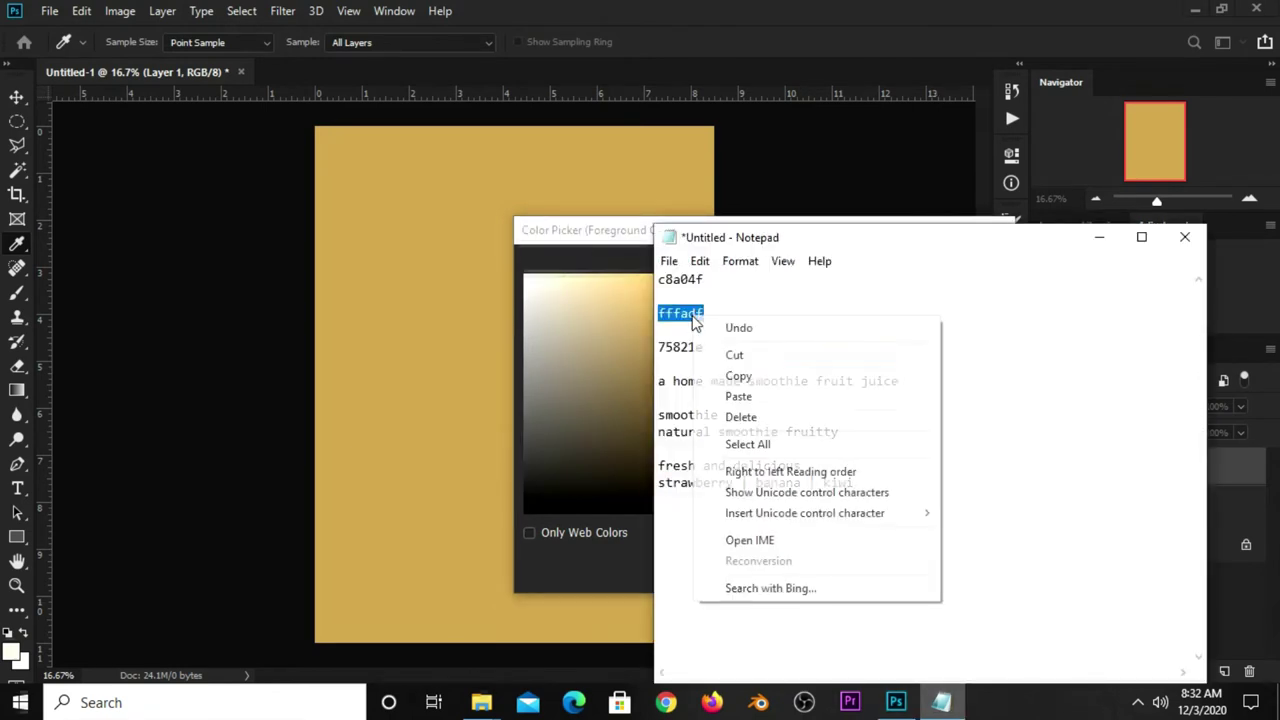
click(737, 374)
click(636, 570)
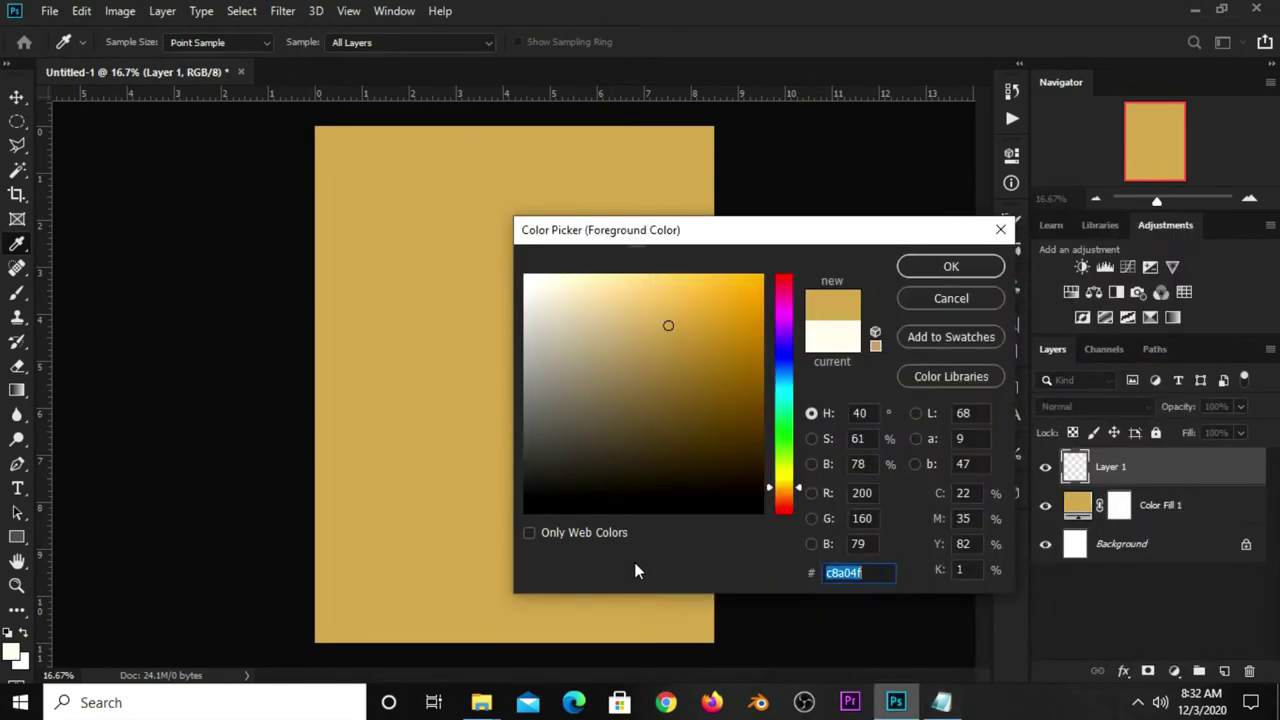
right_click(843, 575)
click(872, 397)
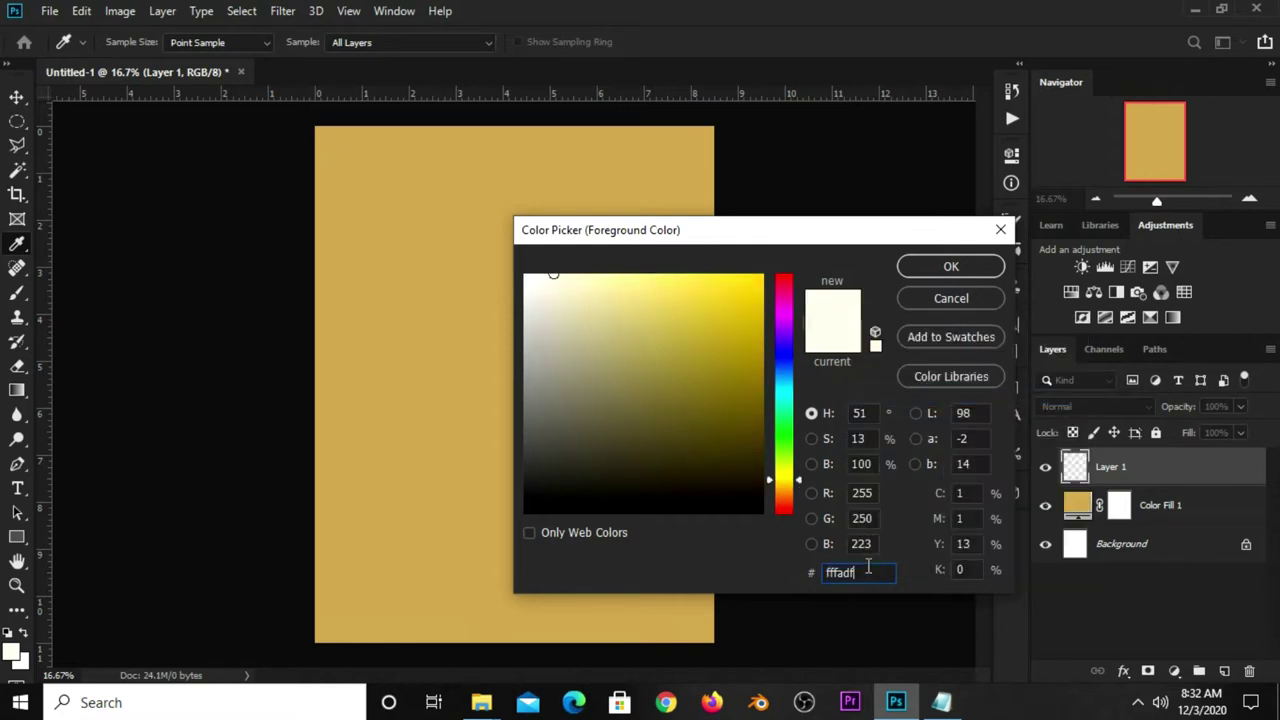
double_click(868, 573)
click(955, 266)
Step: Enlarge the soft brush and paint one large cream dab at the page centre
key(b)
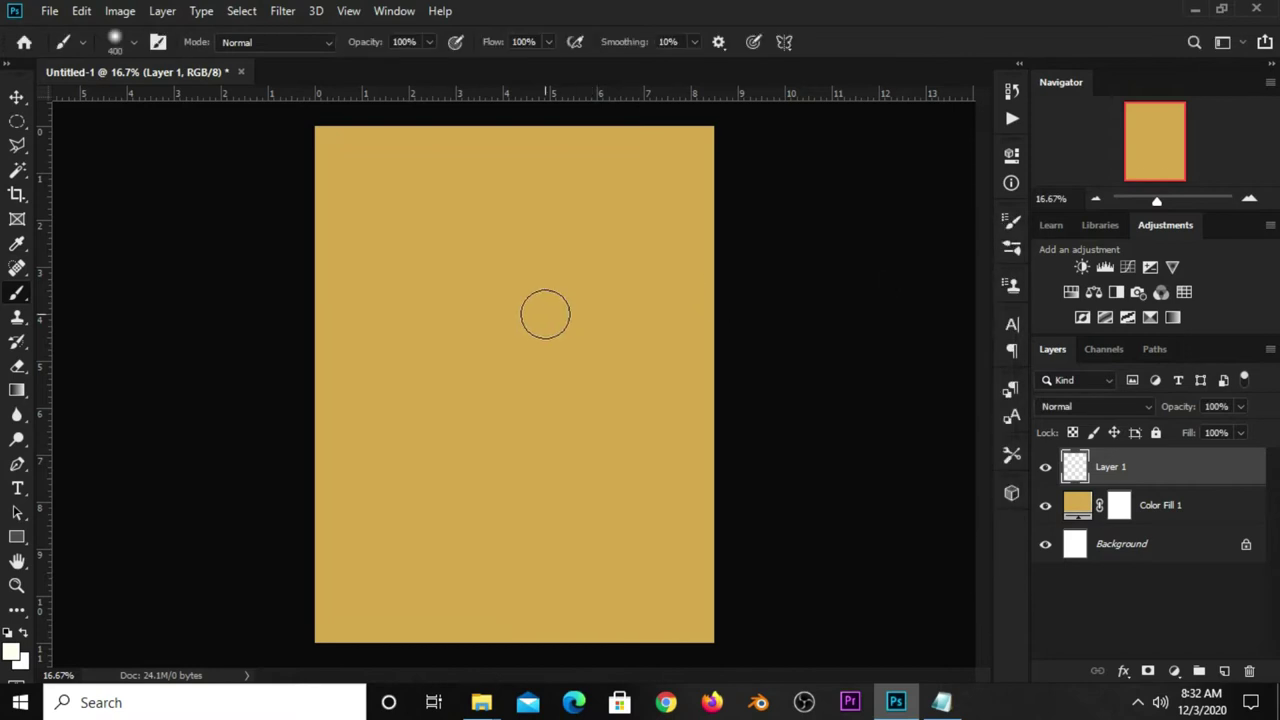
key(bracketright)
key(bracketright)
key(bracketright)
key(bracketright)
key(bracketright)
key(bracketright)
key(bracketright)
key(bracketright)
key(bracketright)
key(bracketright)
key(bracketright)
key(bracketright)
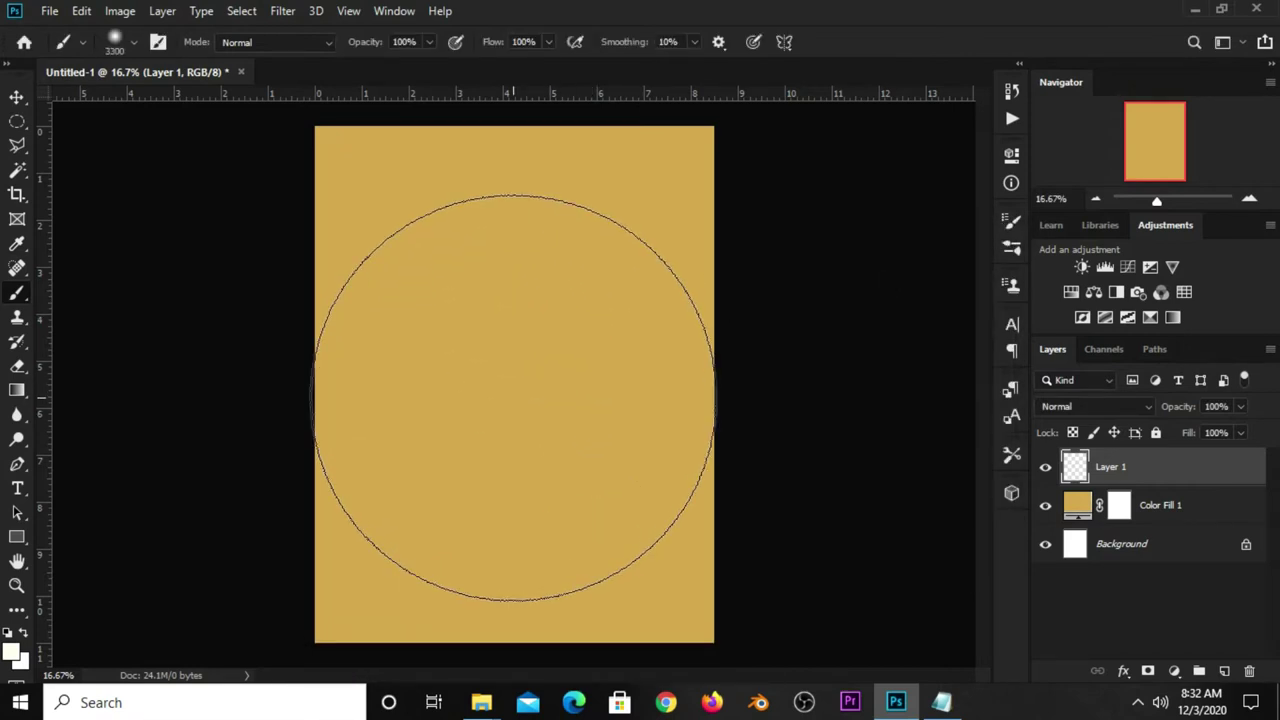
click(514, 397)
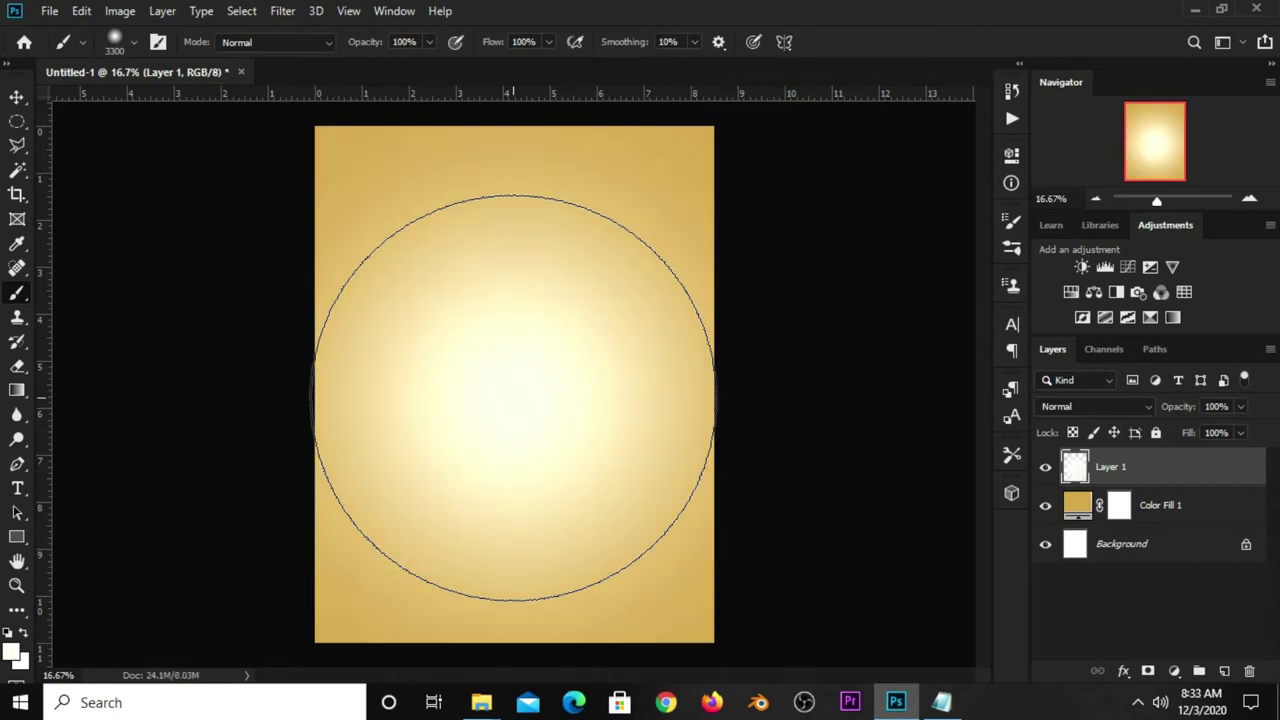
click(13, 100)
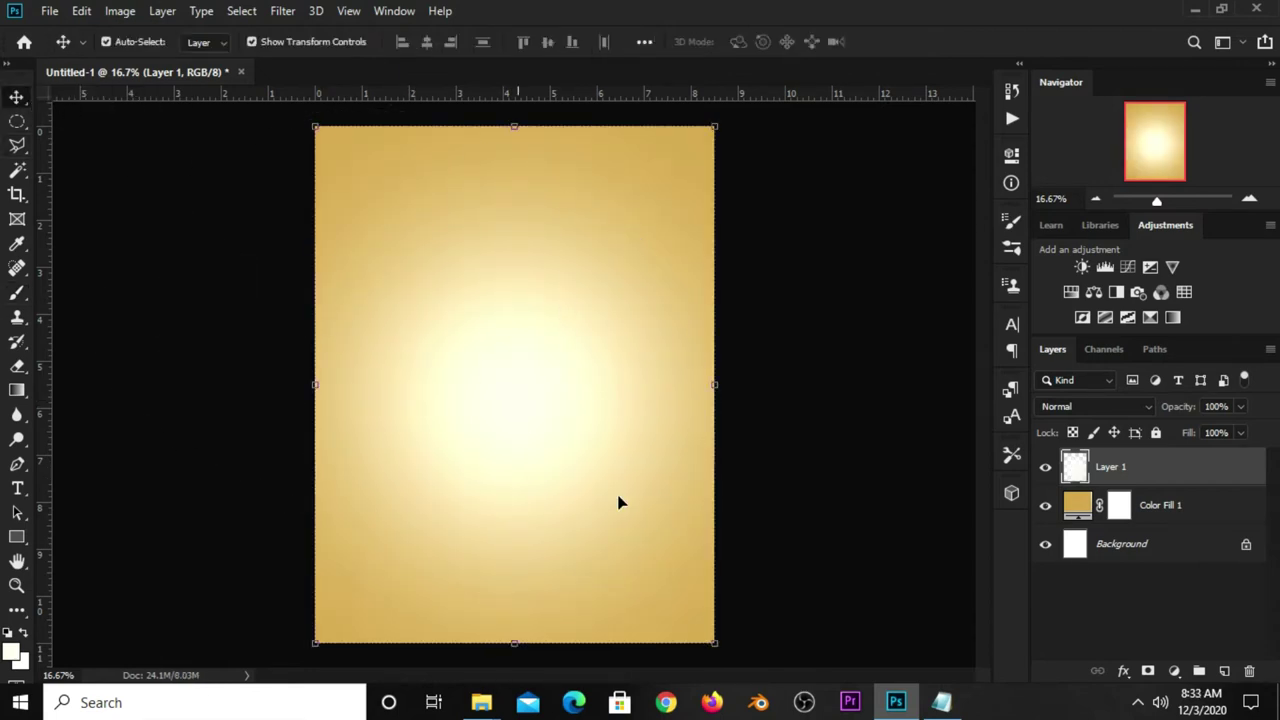
Step: Set the Layer 1 cream glow to Overlay blend mode at 74% opacity
click(1046, 472)
click(1046, 467)
click(1072, 408)
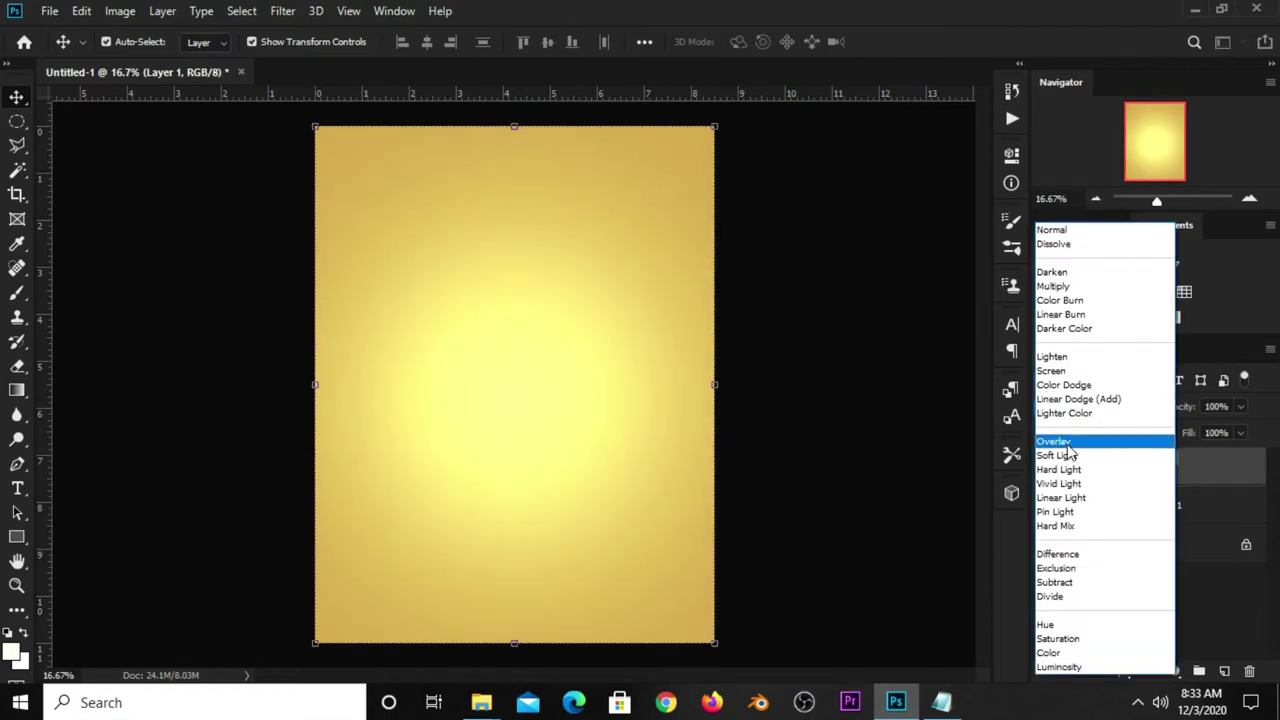
click(1060, 441)
click(1241, 407)
click(1219, 429)
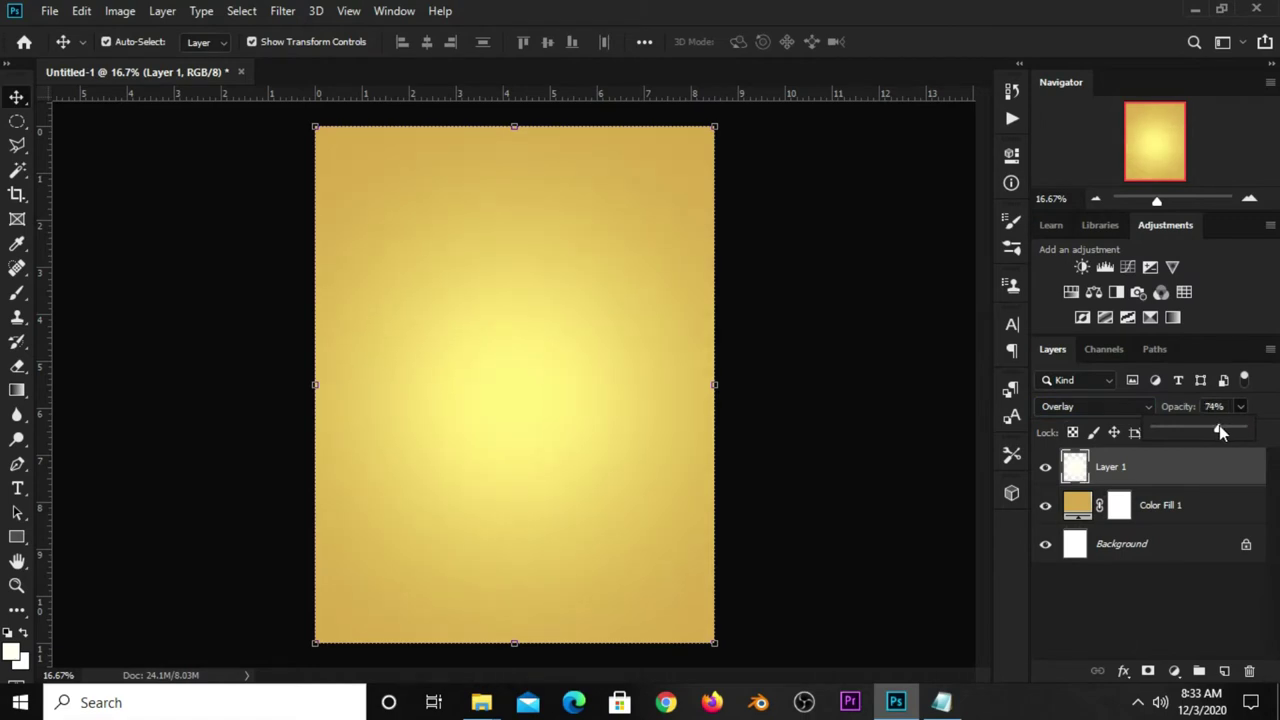
click(774, 354)
click(1046, 467)
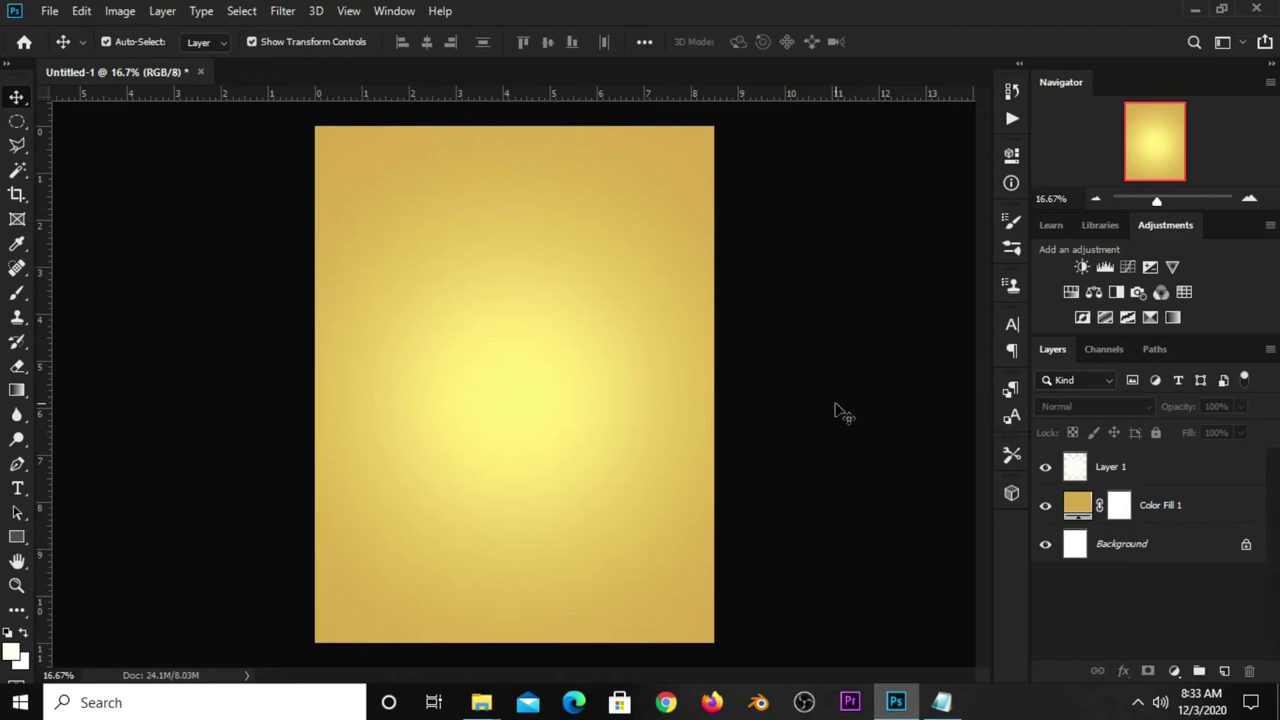
scroll(836, 402, down, 1)
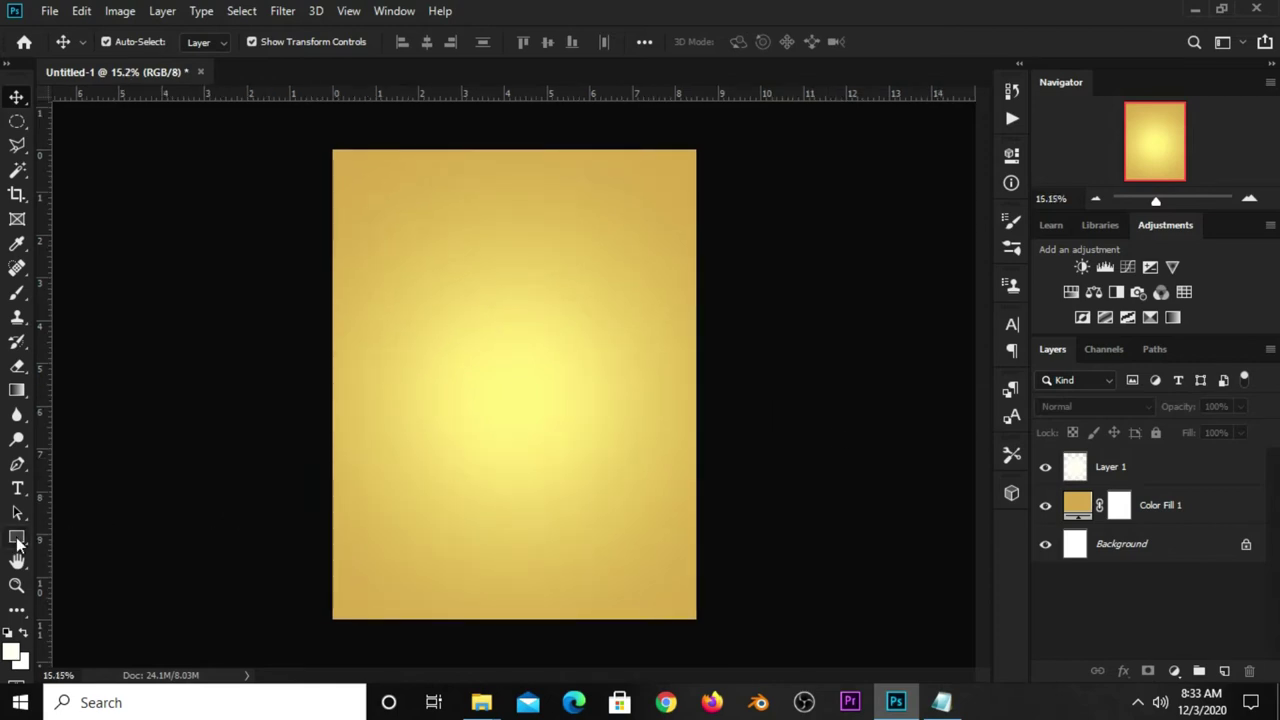
Step: Draw a cream Rectangle 1 shape covering the full 2709 × 3558 px page
drag(16, 537, 74, 531)
mouse_move(320, 131)
mouse_down()
mouse_move(563, 470)
mouse_move(707, 636)
mouse_up()
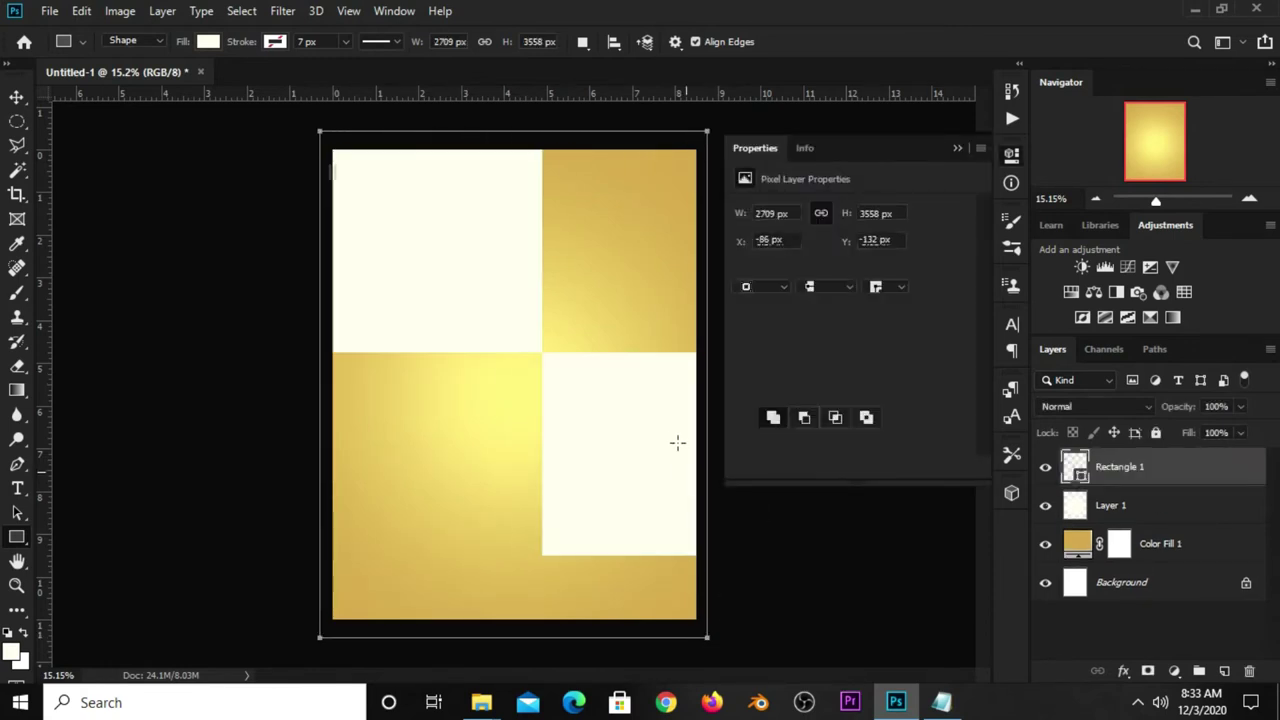
click(626, 381)
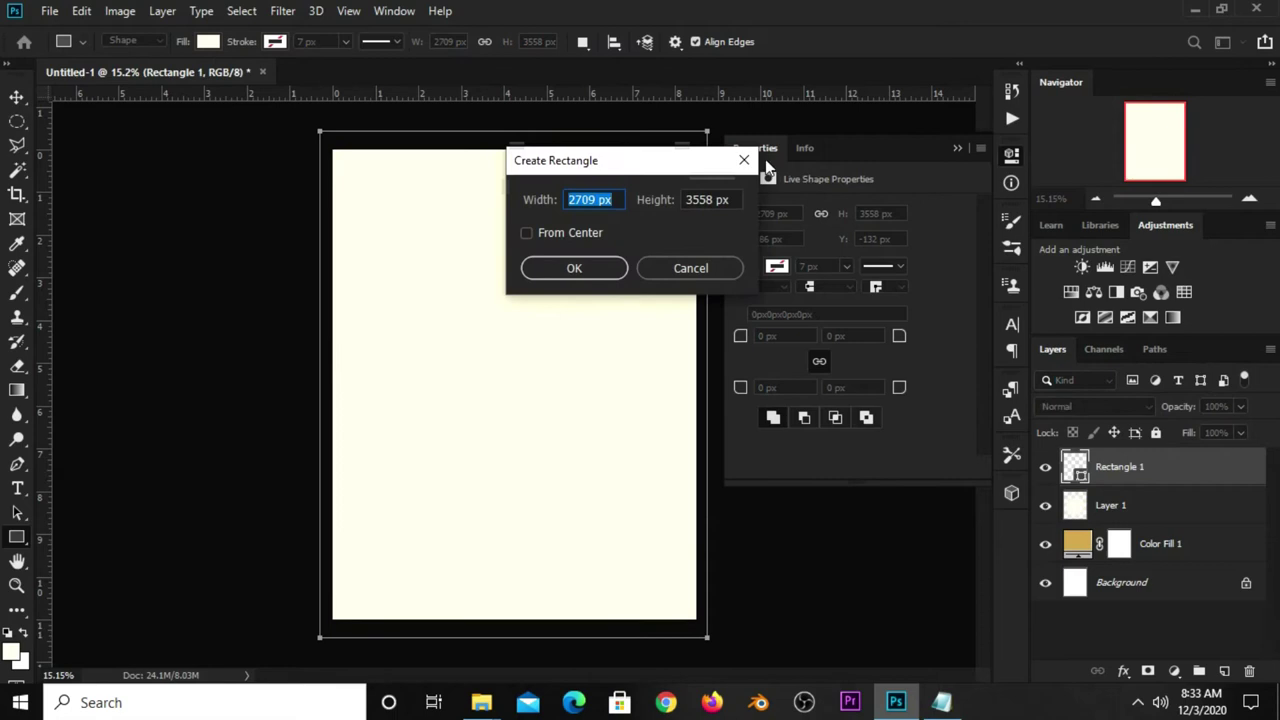
key(Escape)
click(957, 147)
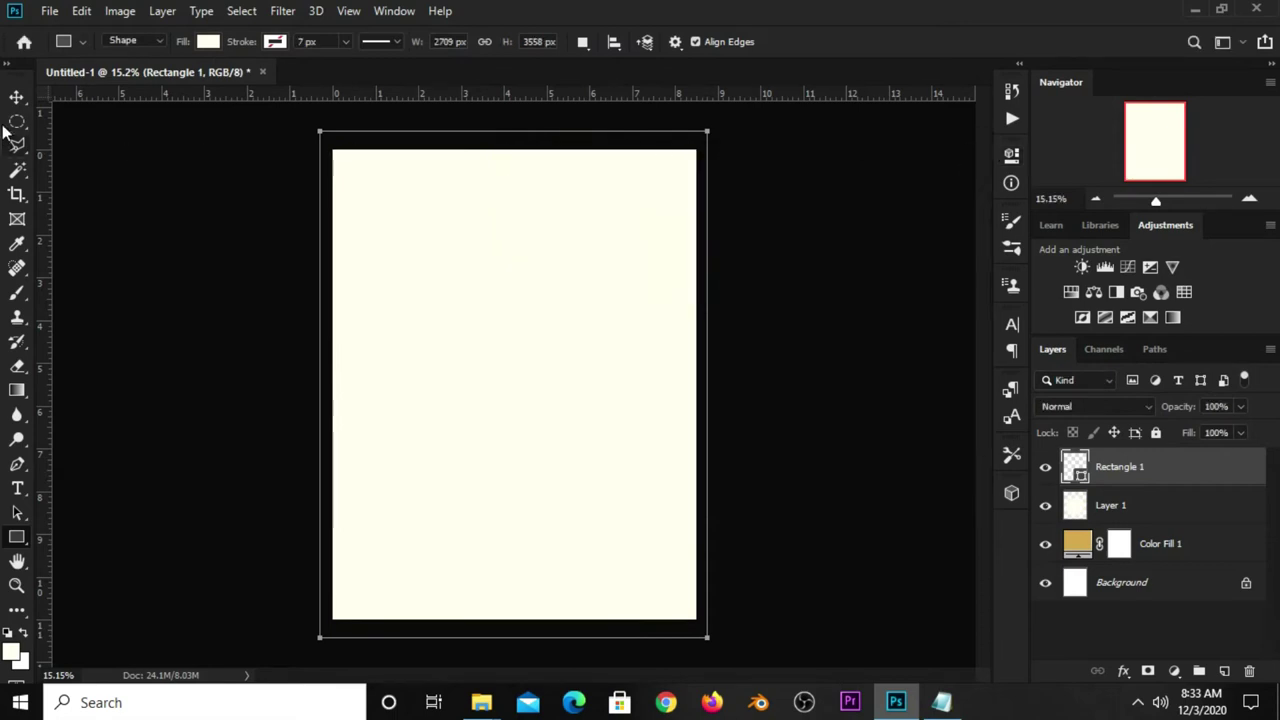
click(16, 97)
click(86, 95)
click(222, 208)
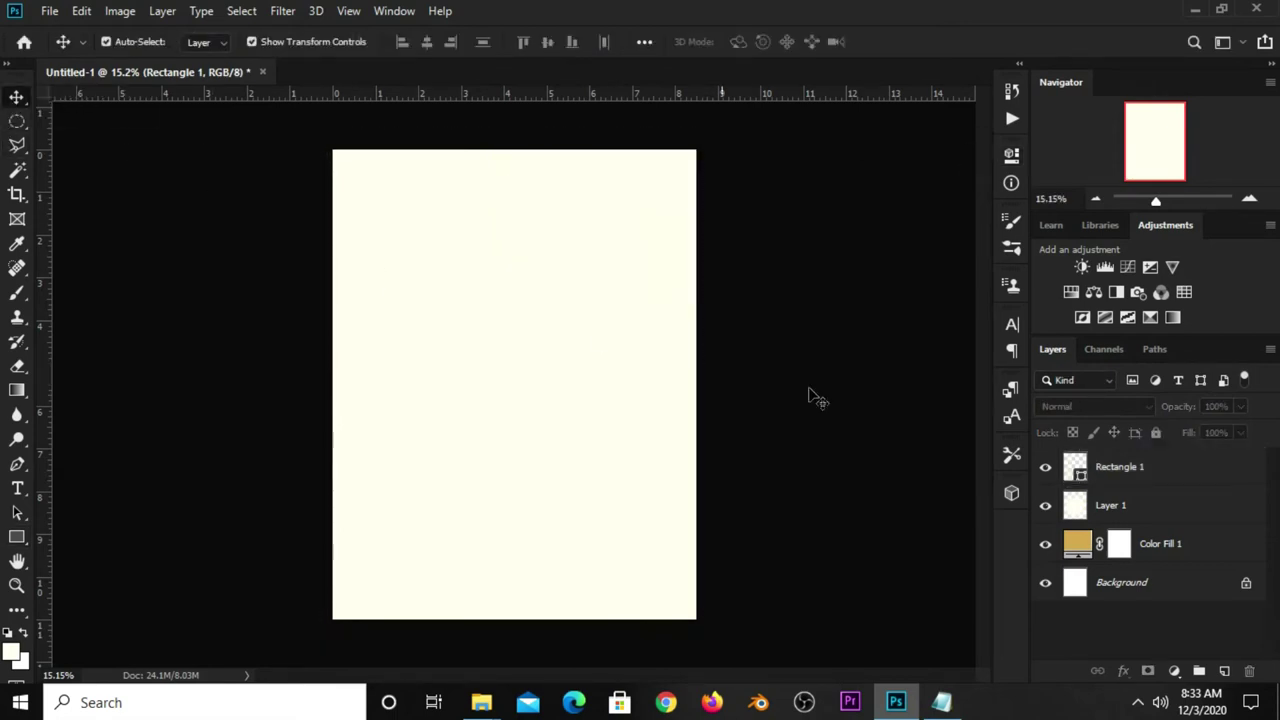
click(1045, 467)
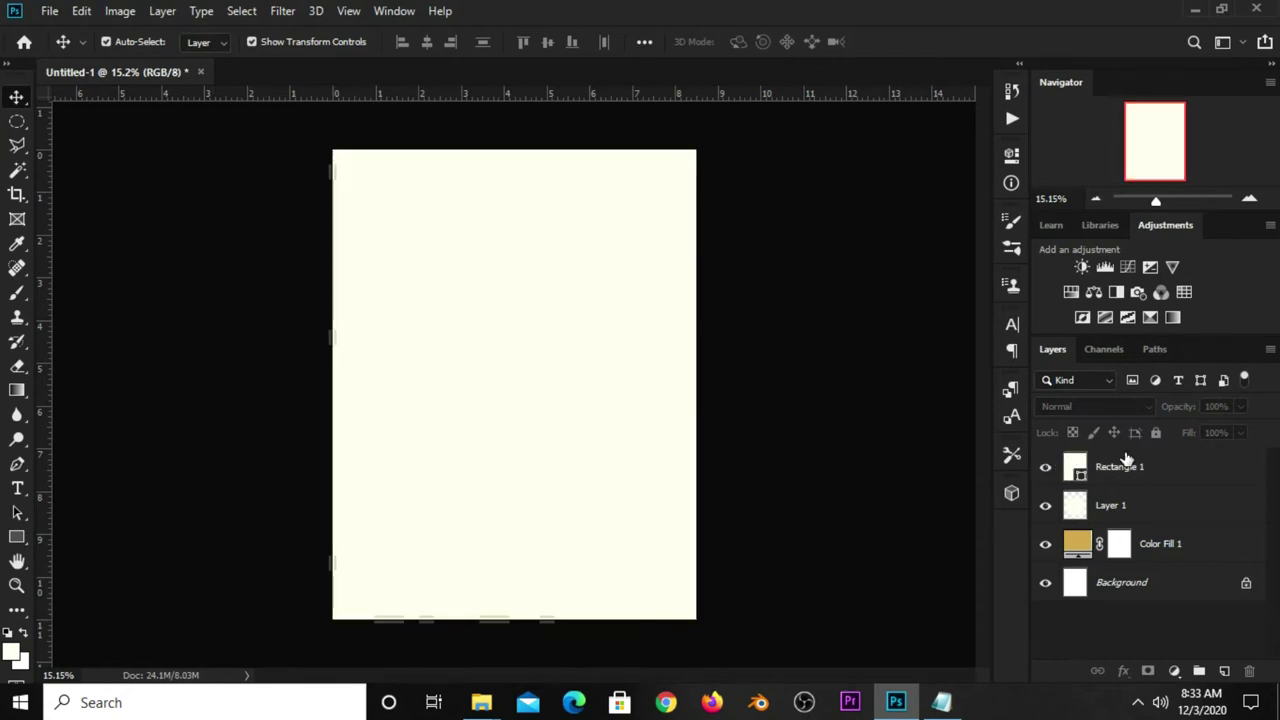
Step: Convert Rectangle 1 to a smart object and apply Add Noise at 20%
click(1126, 462)
right_click(1126, 462)
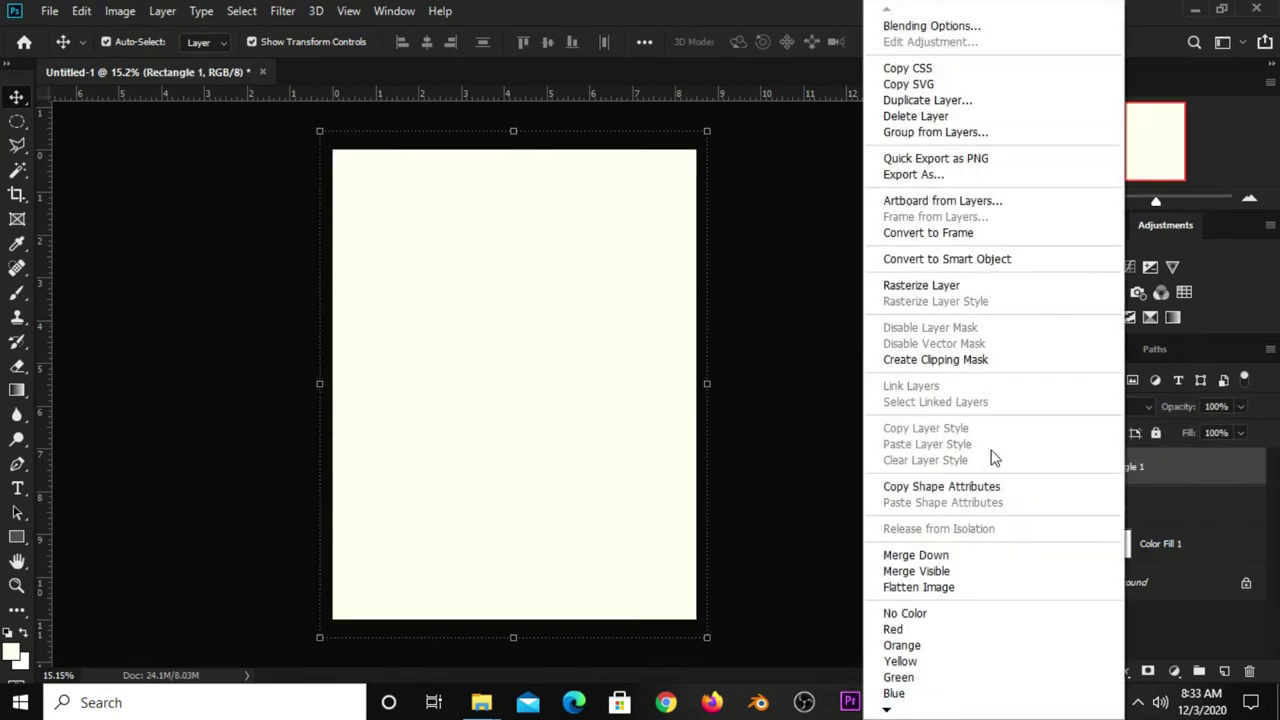
click(905, 262)
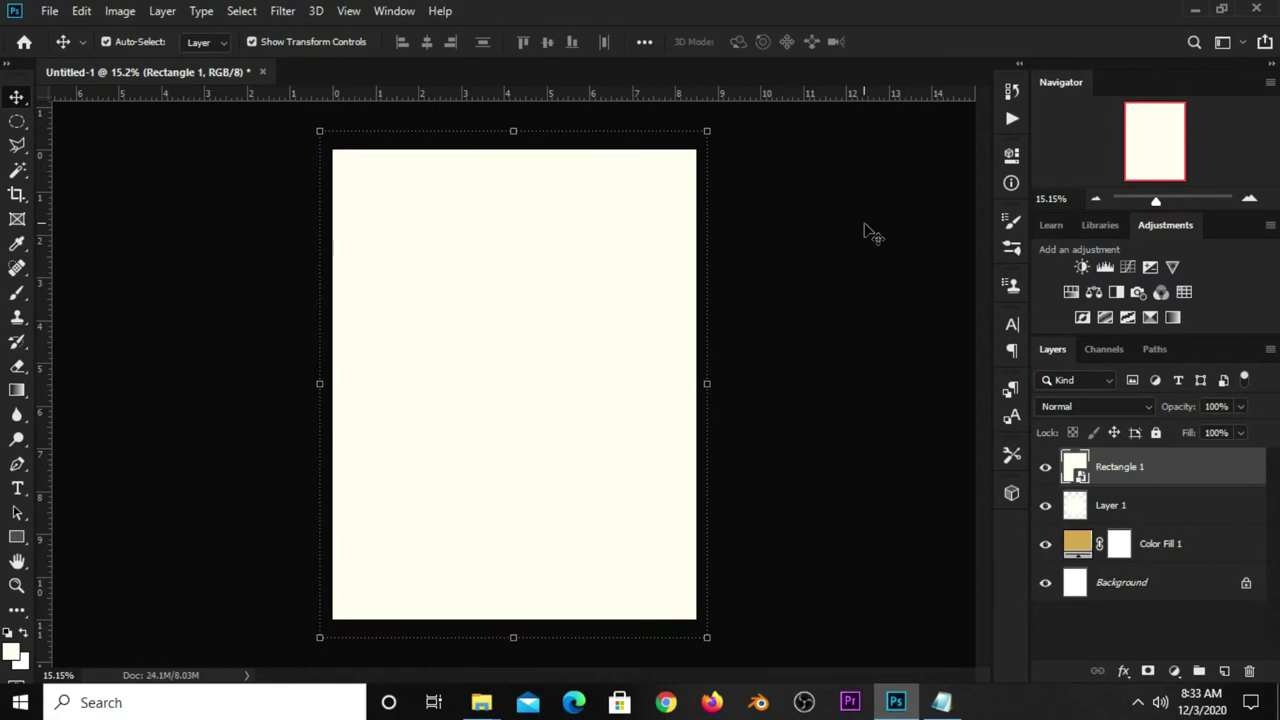
click(279, 12)
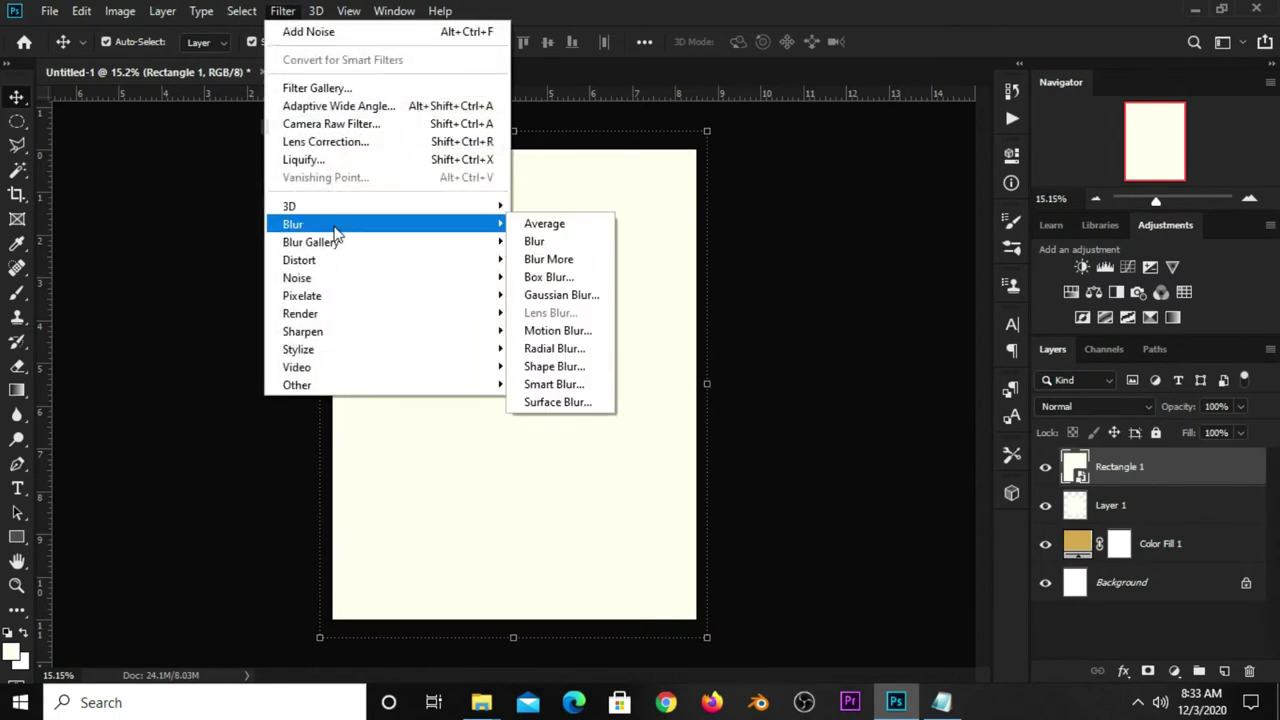
mouse_move(297, 278)
click(562, 280)
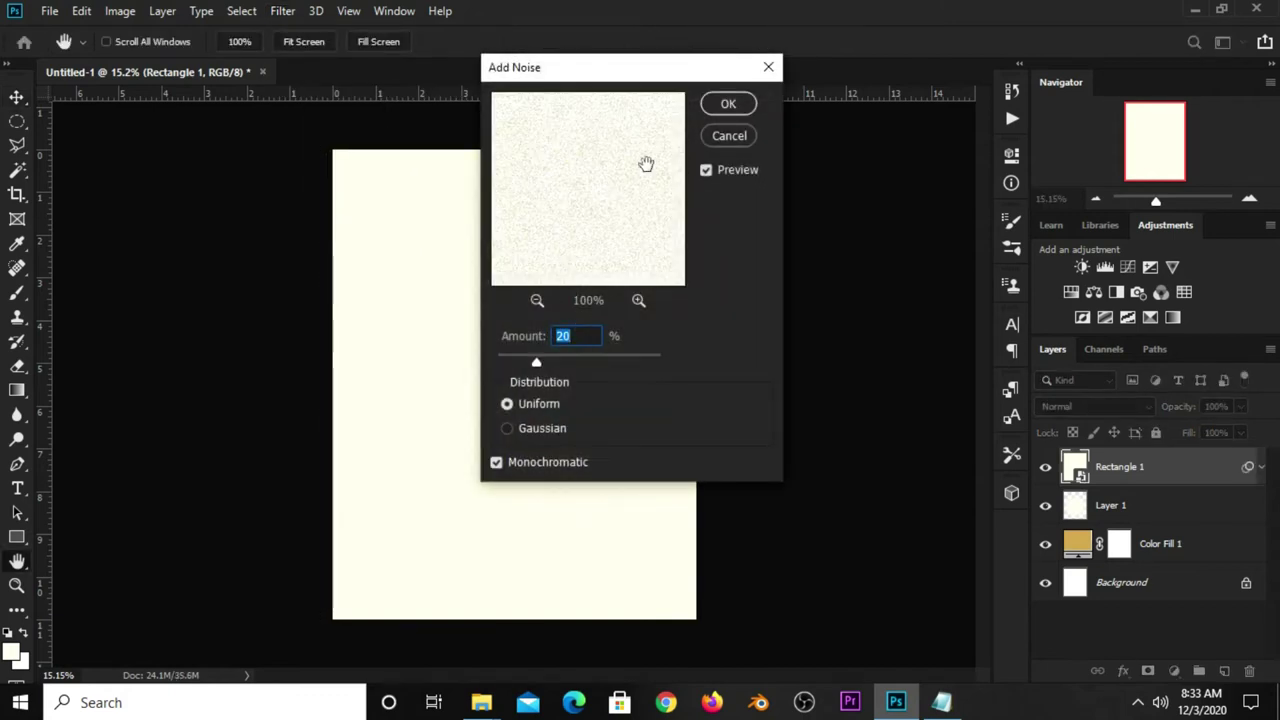
click(728, 106)
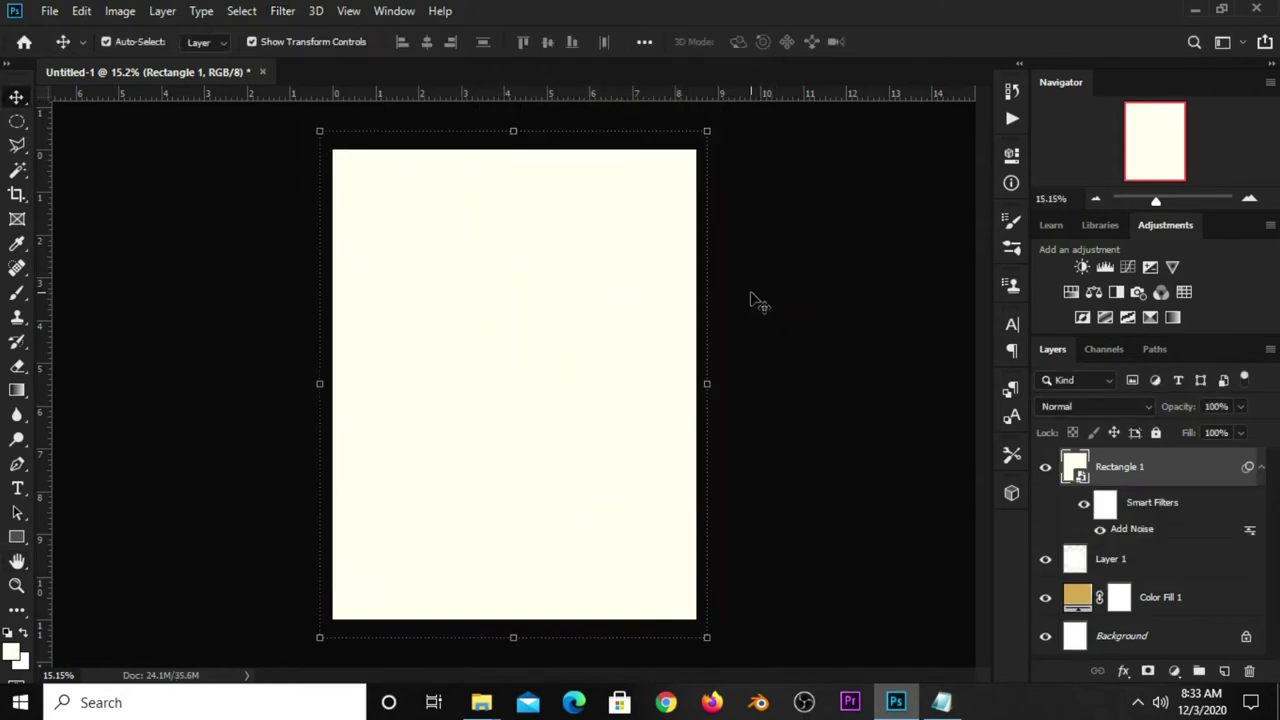
Step: Blend Rectangle 1 with Multiply at 40% opacity
click(1055, 408)
click(905, 447)
click(1075, 467)
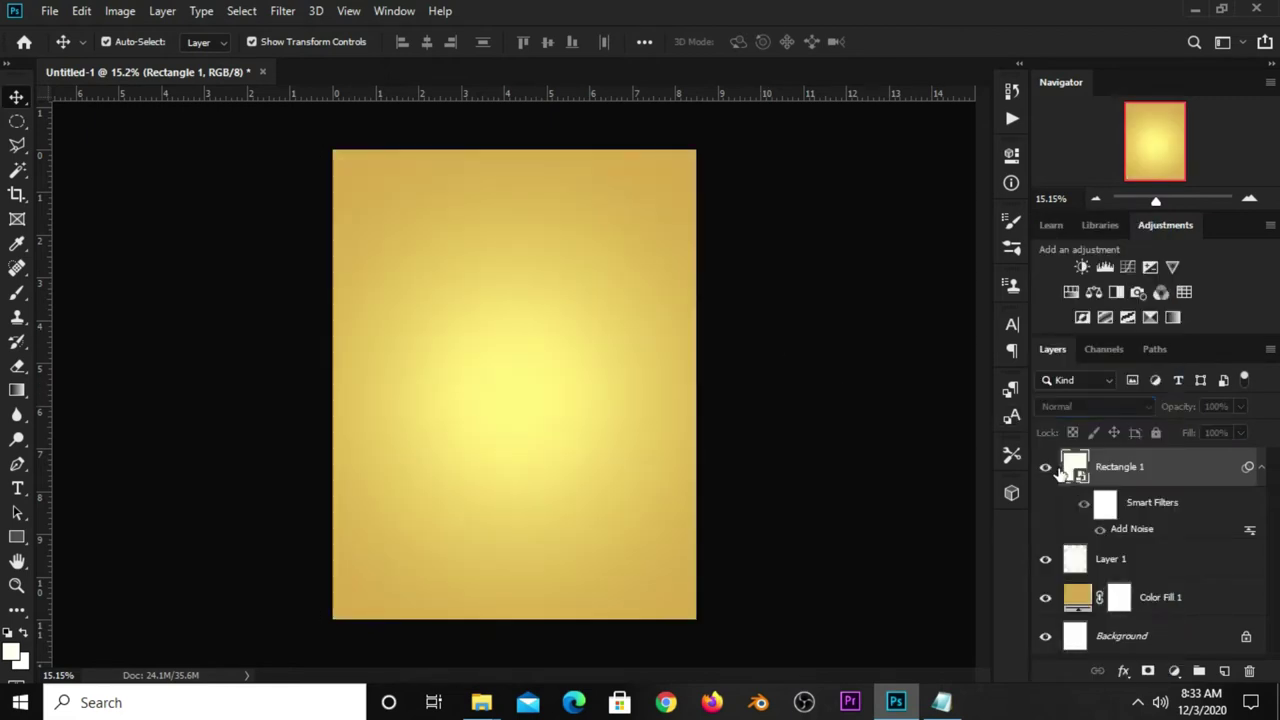
click(1099, 412)
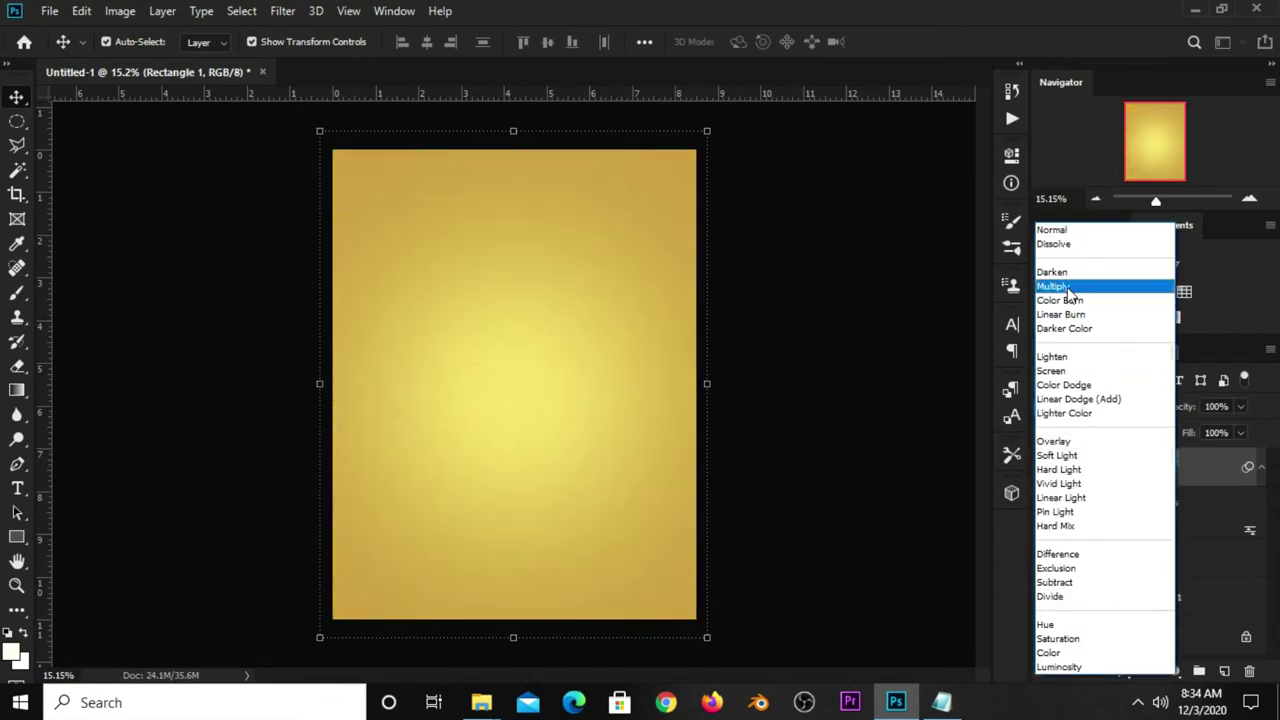
click(1062, 287)
click(1239, 408)
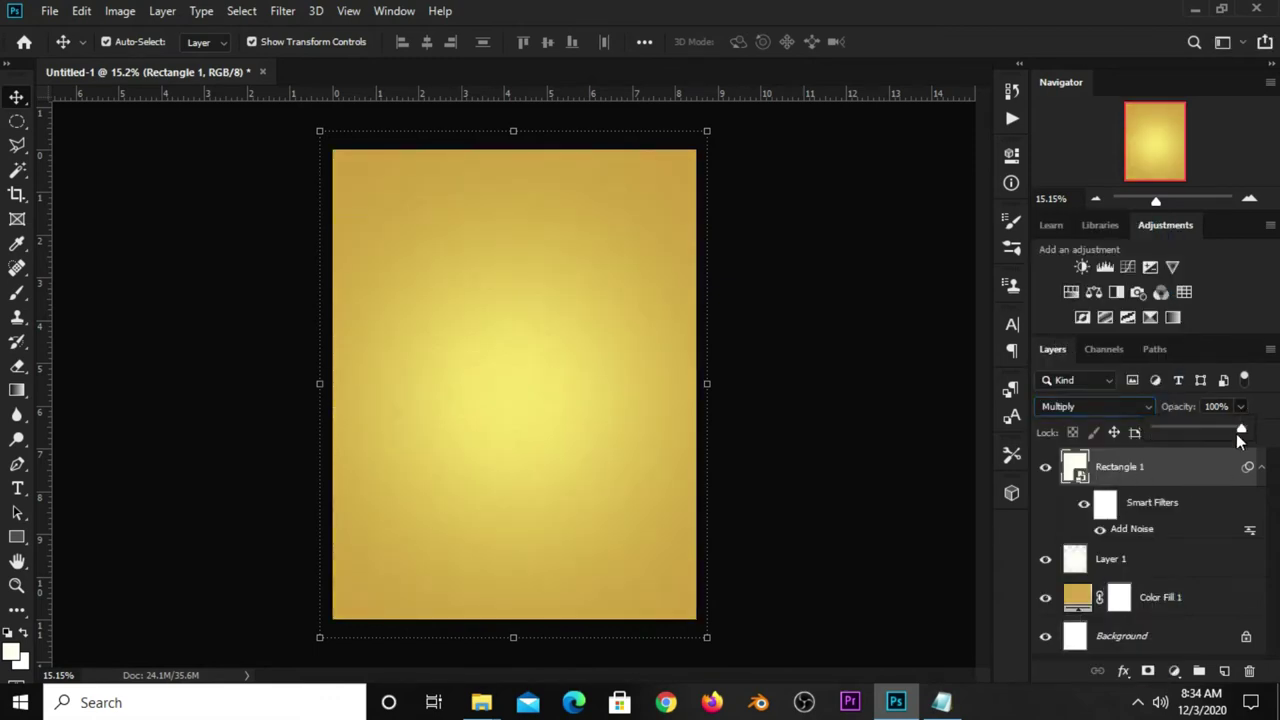
drag(1208, 430, 1190, 430)
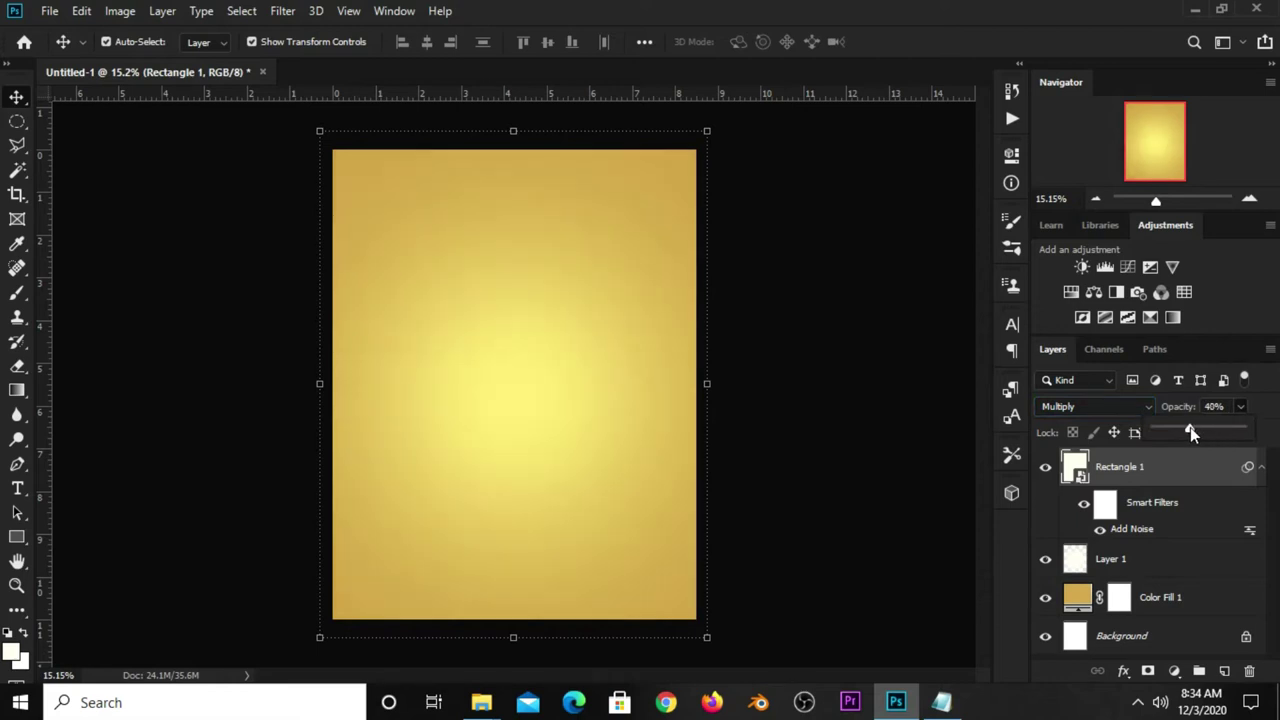
click(862, 451)
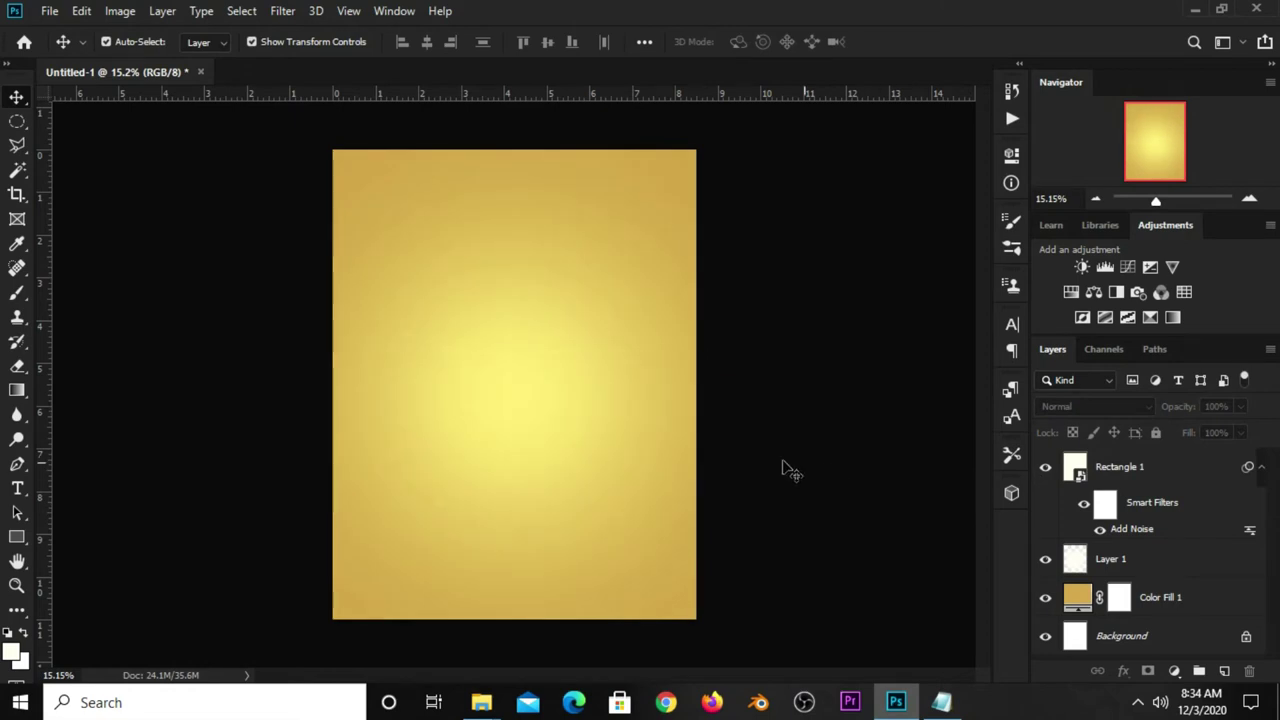
Step: Copy the smoothie-glasses image from smoothies.psd and paste it into the lower middle of Untitled-1
click(49, 11)
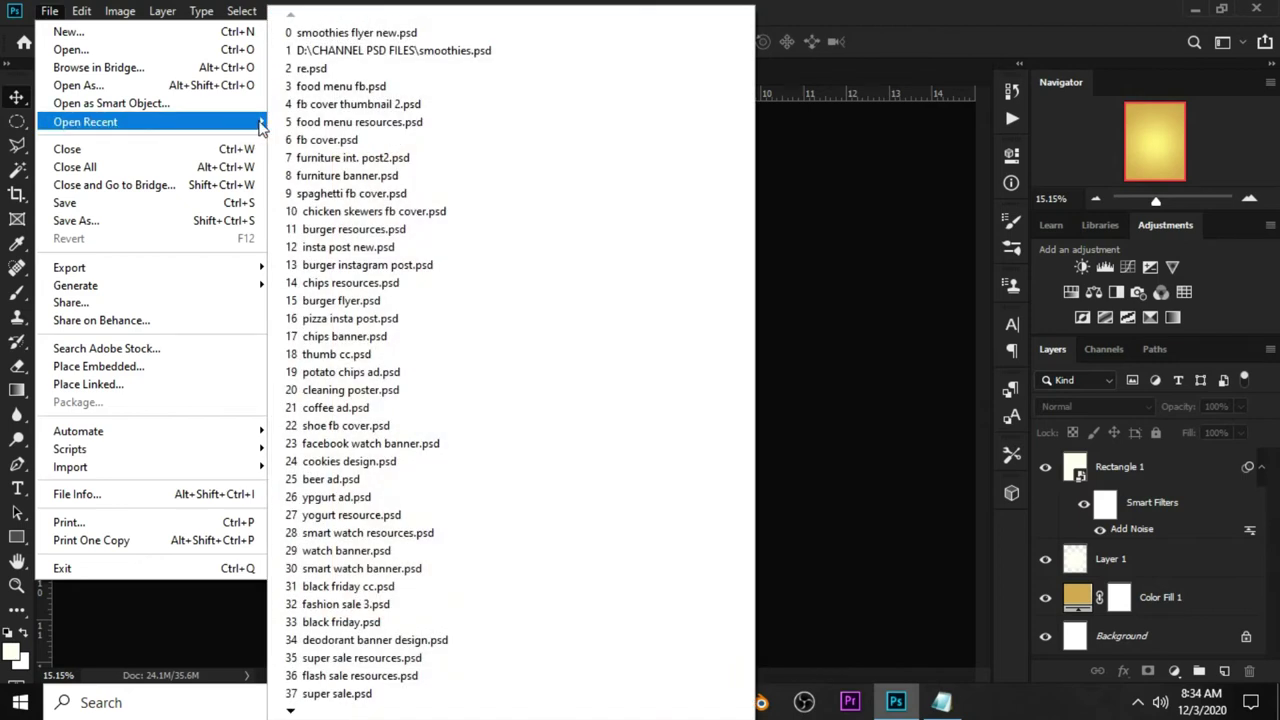
mouse_move(85, 121)
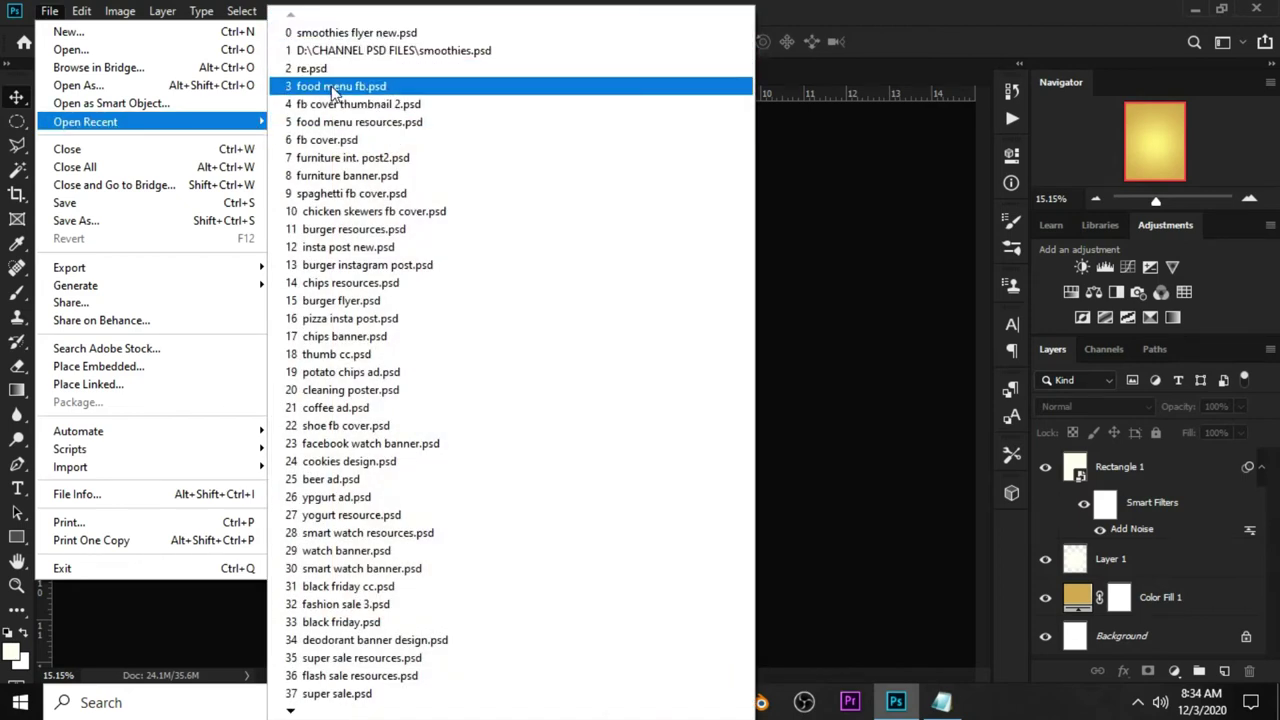
click(340, 50)
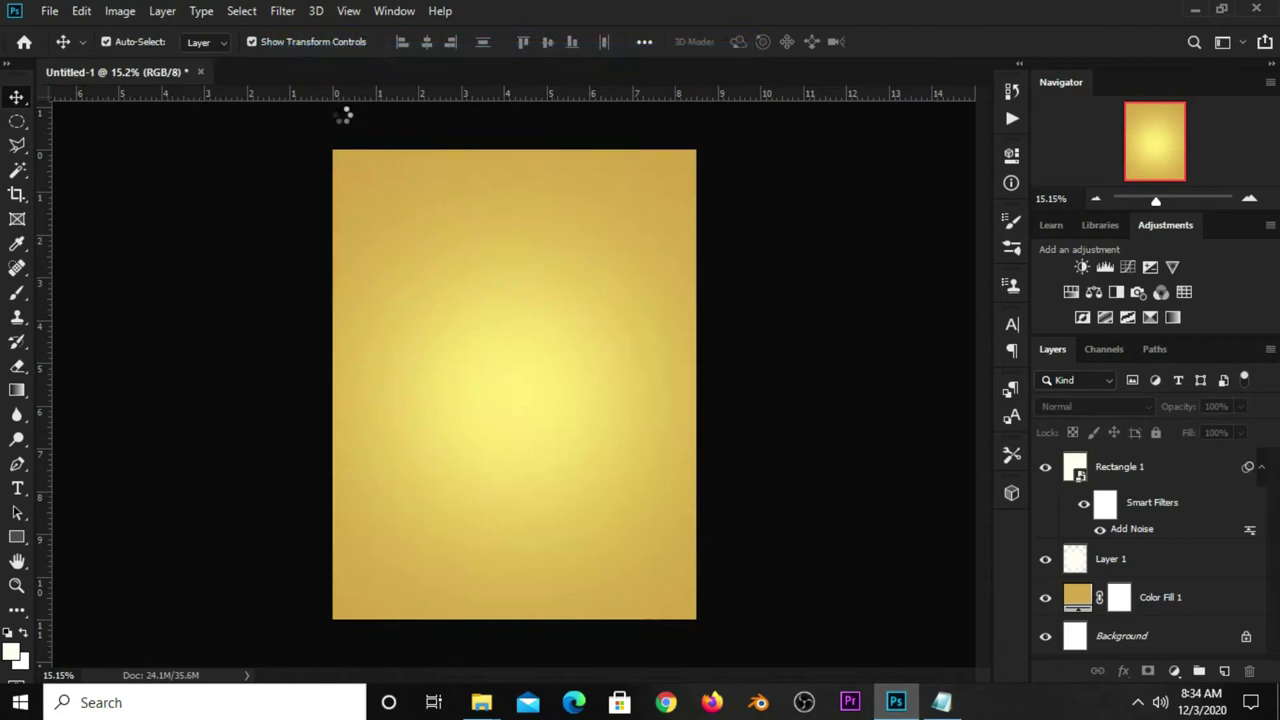
drag(494, 477, 501, 442)
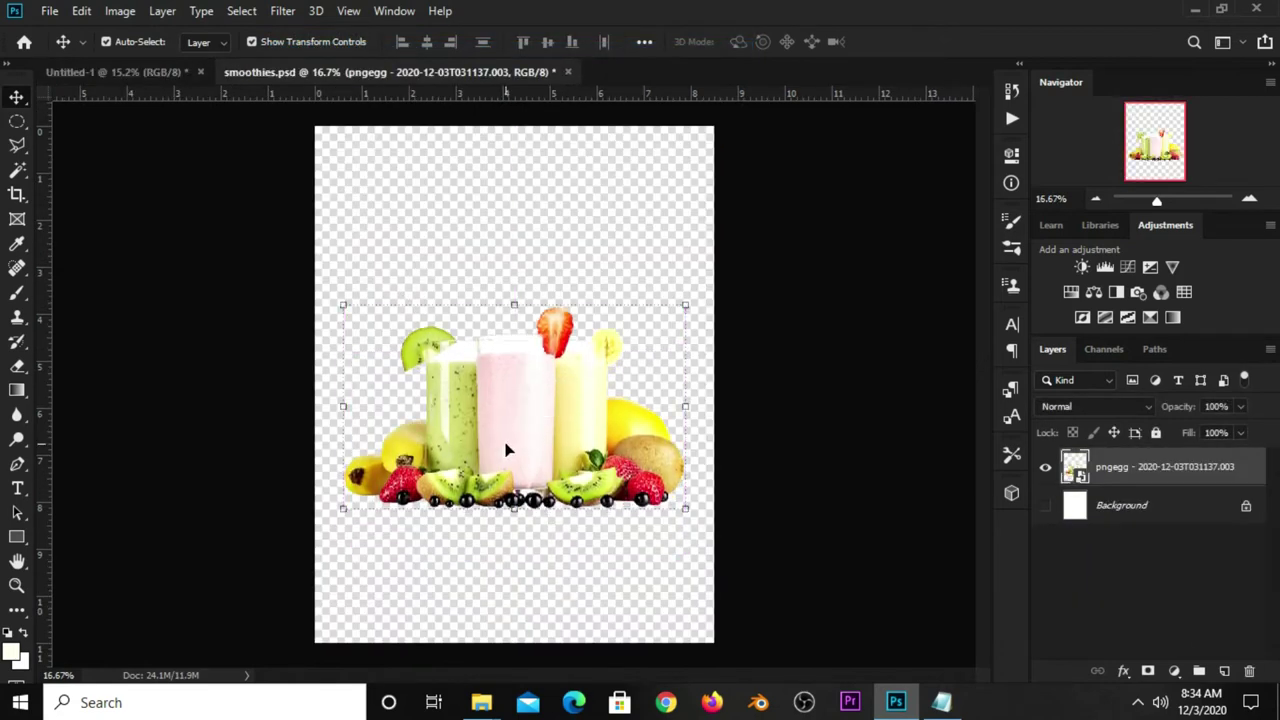
key(ctrl+c)
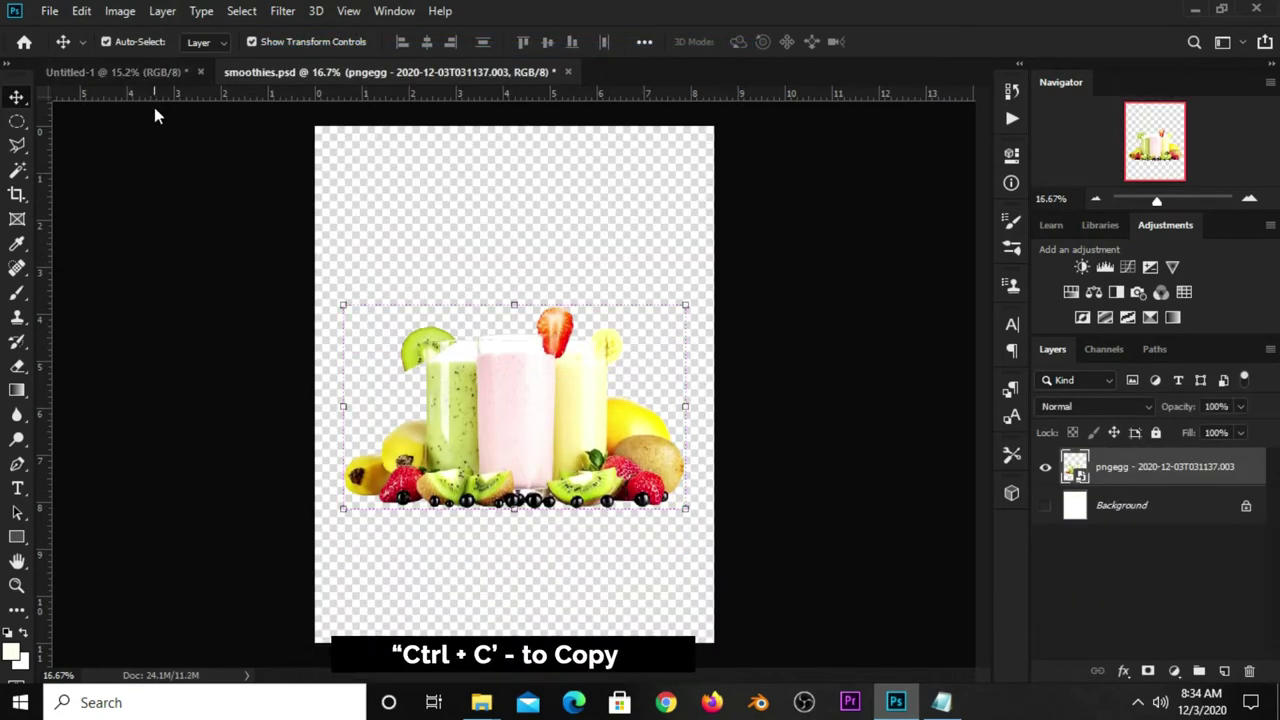
click(143, 73)
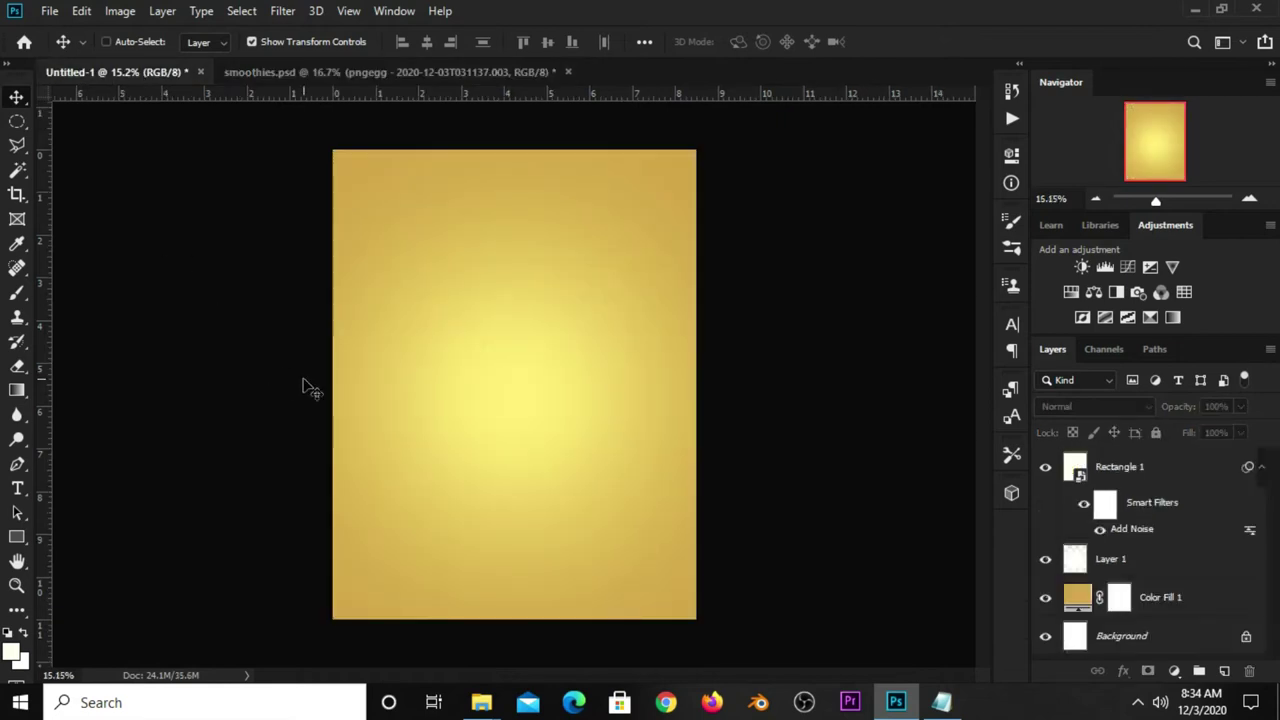
key(ctrl+v)
drag(491, 400, 526, 452)
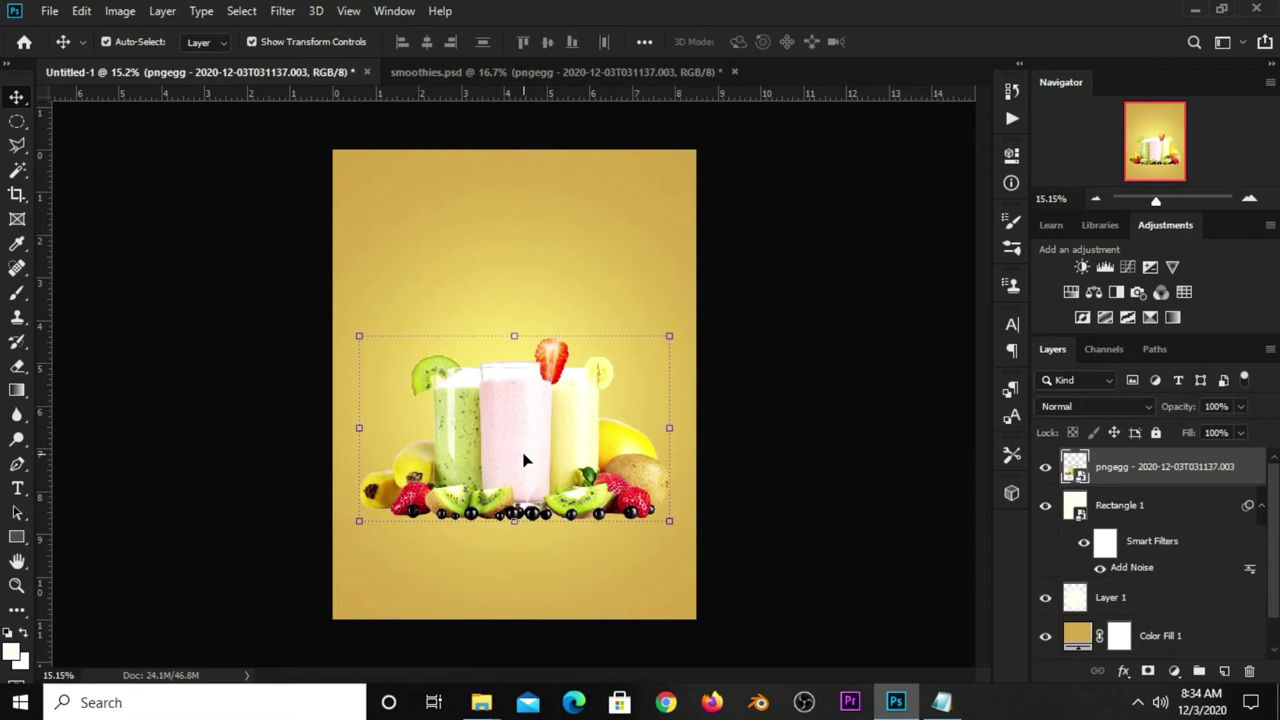
Step: Add a darkening Curves adjustment clipped to the smoothie image layer
click(1174, 671)
click(1163, 427)
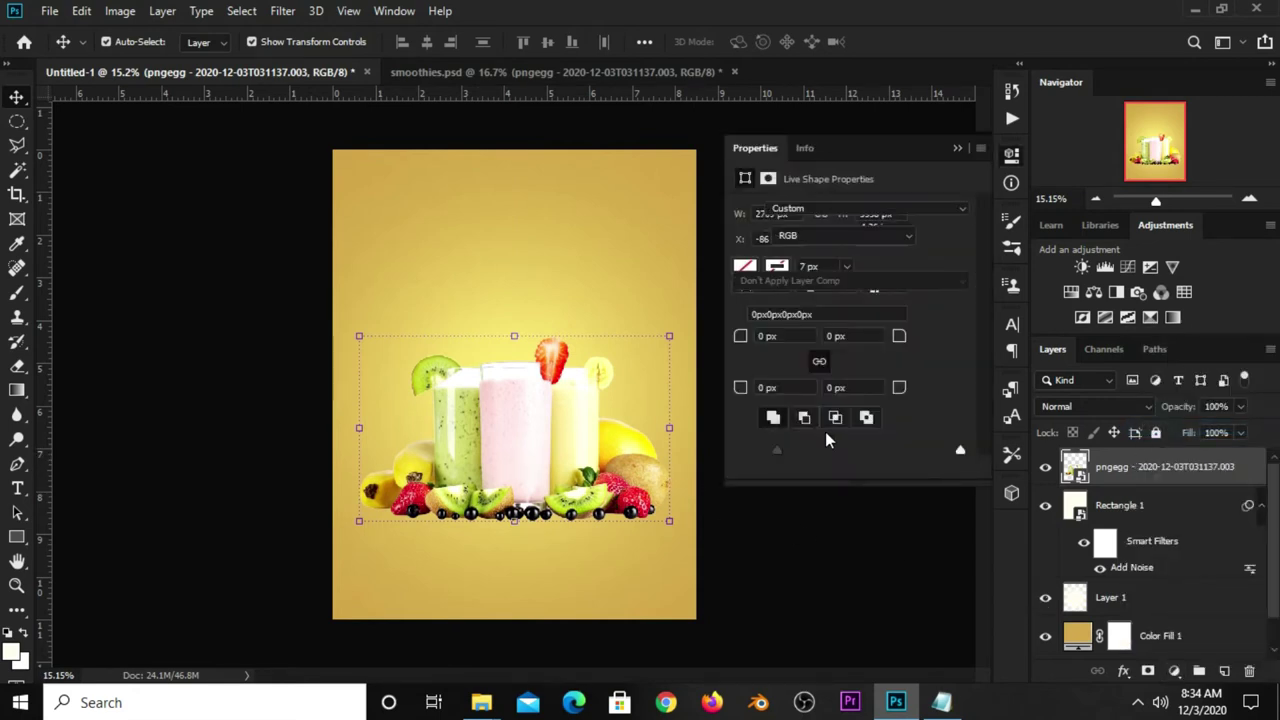
drag(862, 369, 862, 380)
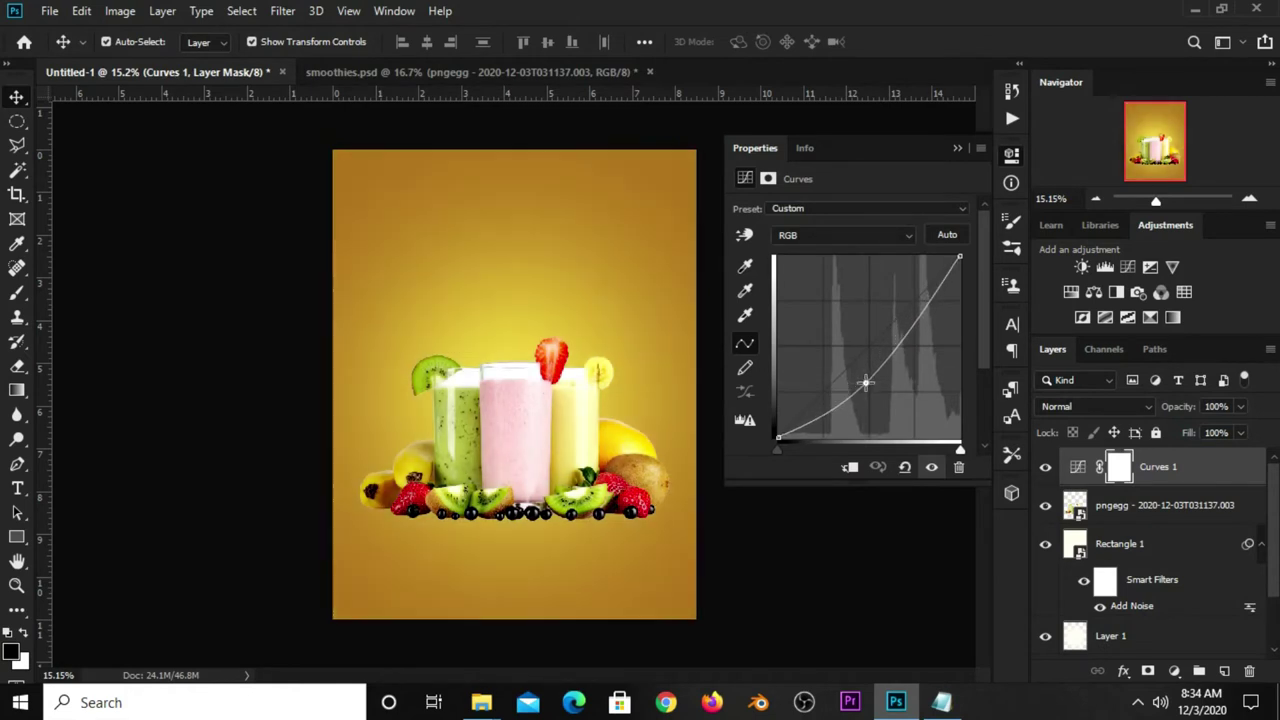
click(849, 467)
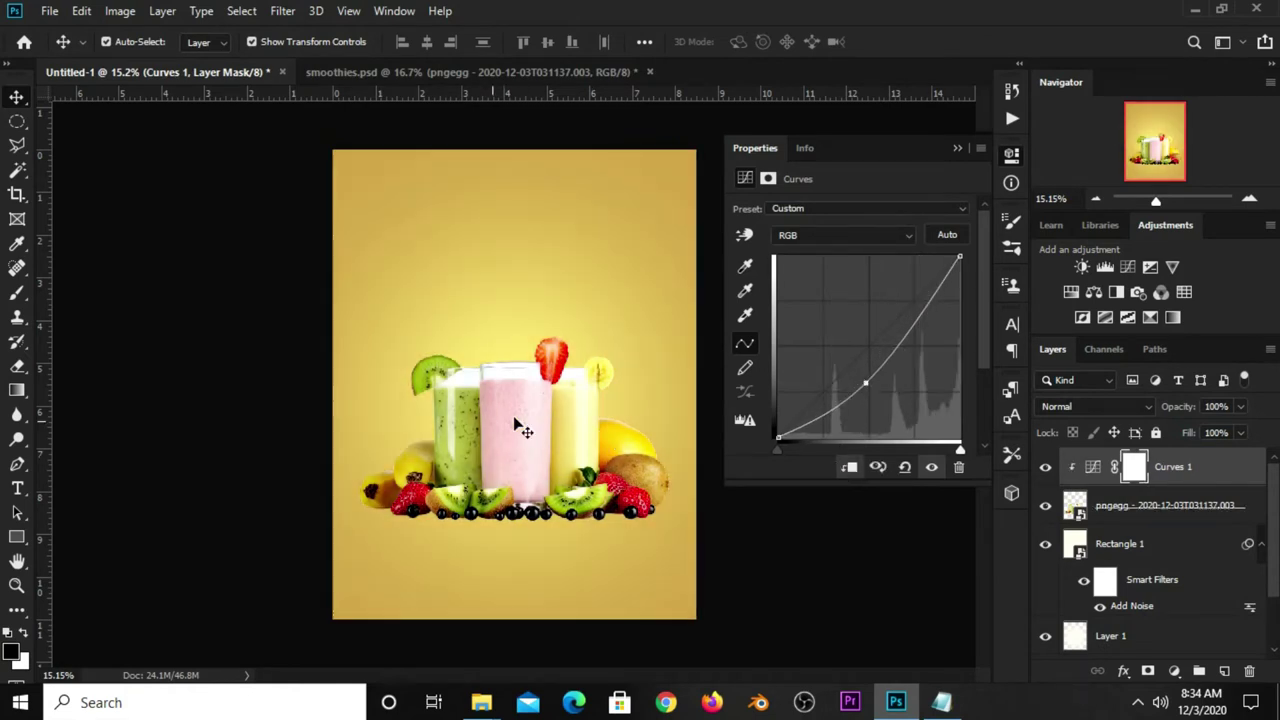
click(931, 467)
click(957, 148)
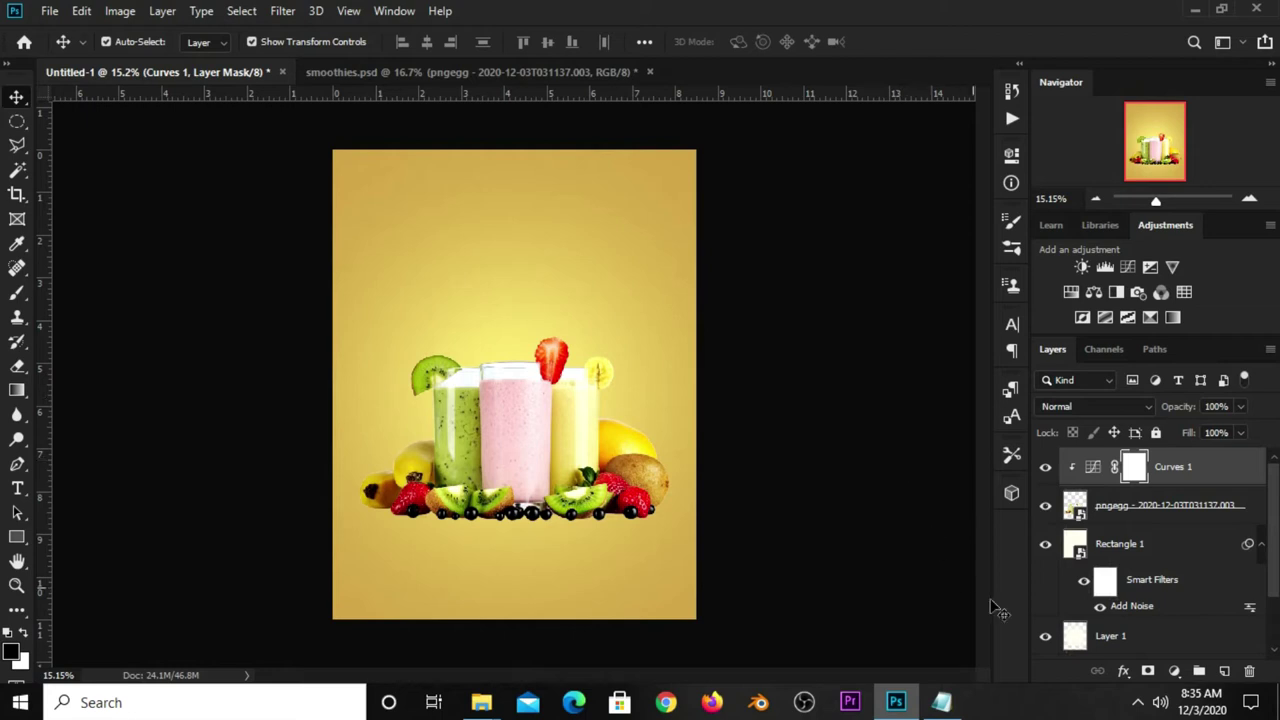
Step: Add an Exposure adjustment with gamma 0.61 to deepen the flyer's tones
click(1174, 671)
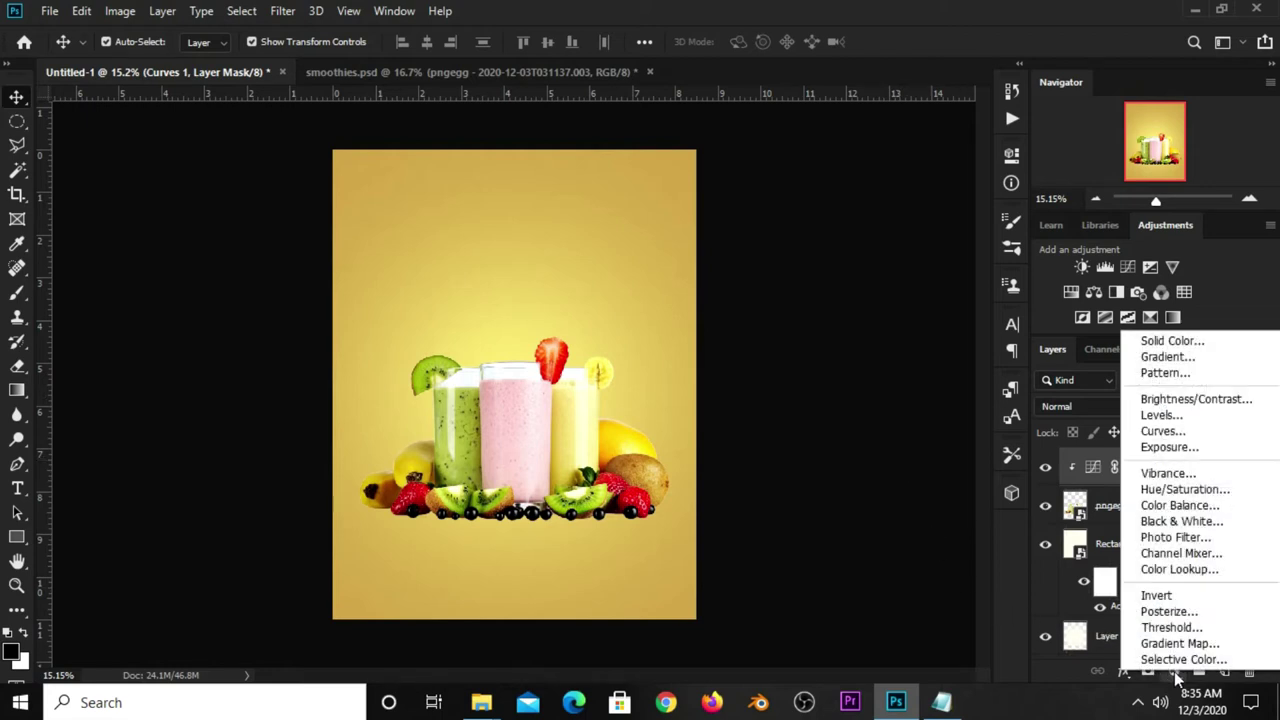
click(1187, 453)
drag(850, 330, 882, 330)
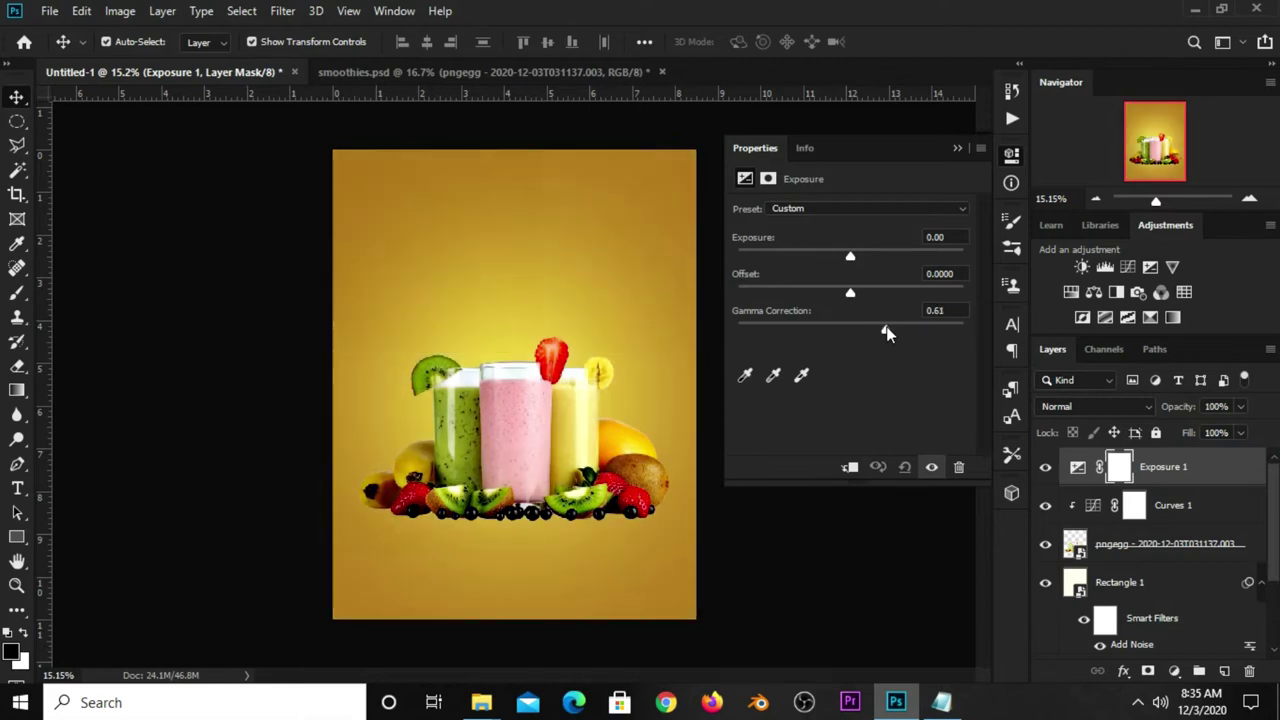
click(957, 148)
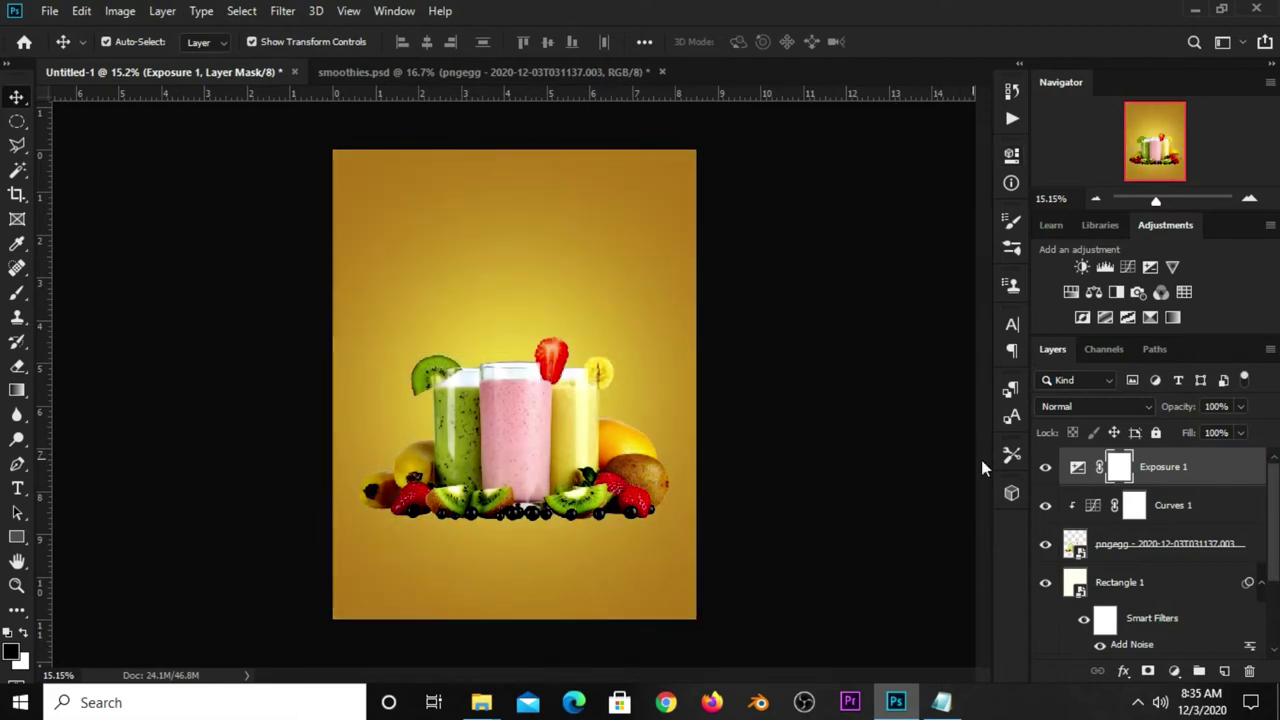
click(1045, 467)
click(1045, 467)
Step: Lower the Curves 1 adjustment's opacity to 79%
click(1167, 508)
click(1238, 408)
drag(1244, 430, 1233, 432)
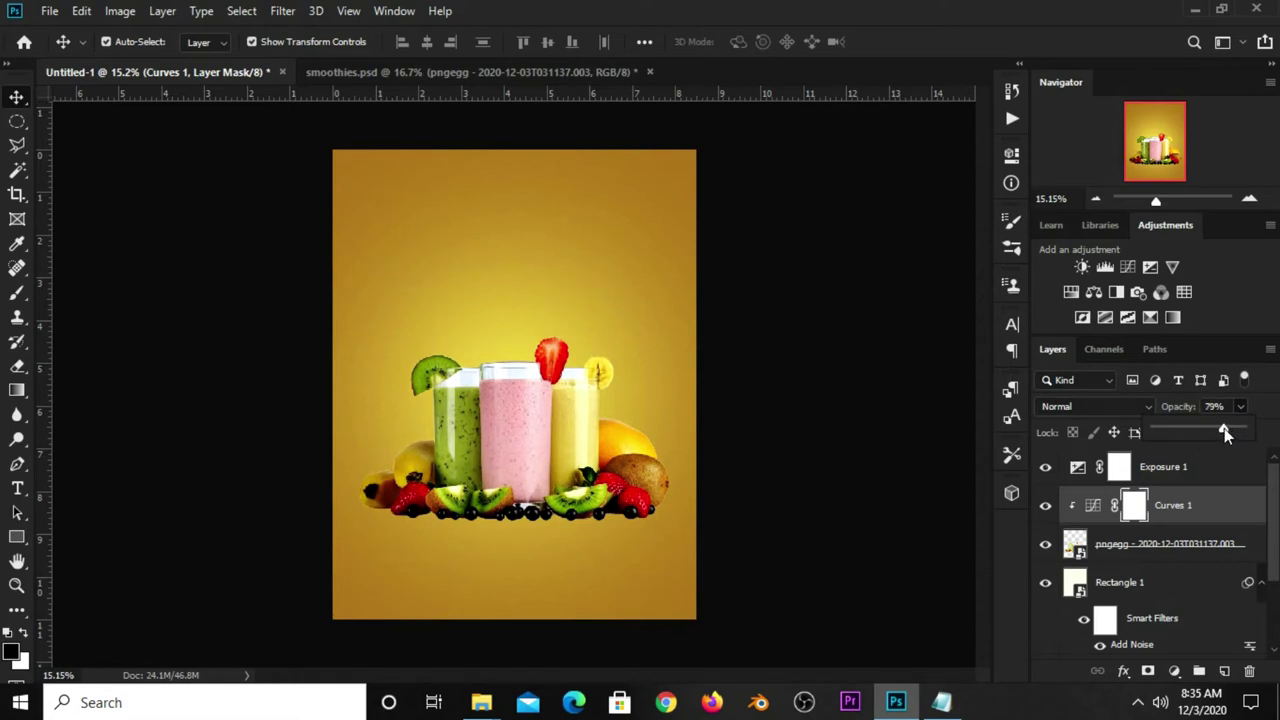
Step: Copy the tagline 'A HOME MADE SMOOTHIE FRUIT JUICE' from the notes file
click(822, 398)
click(941, 702)
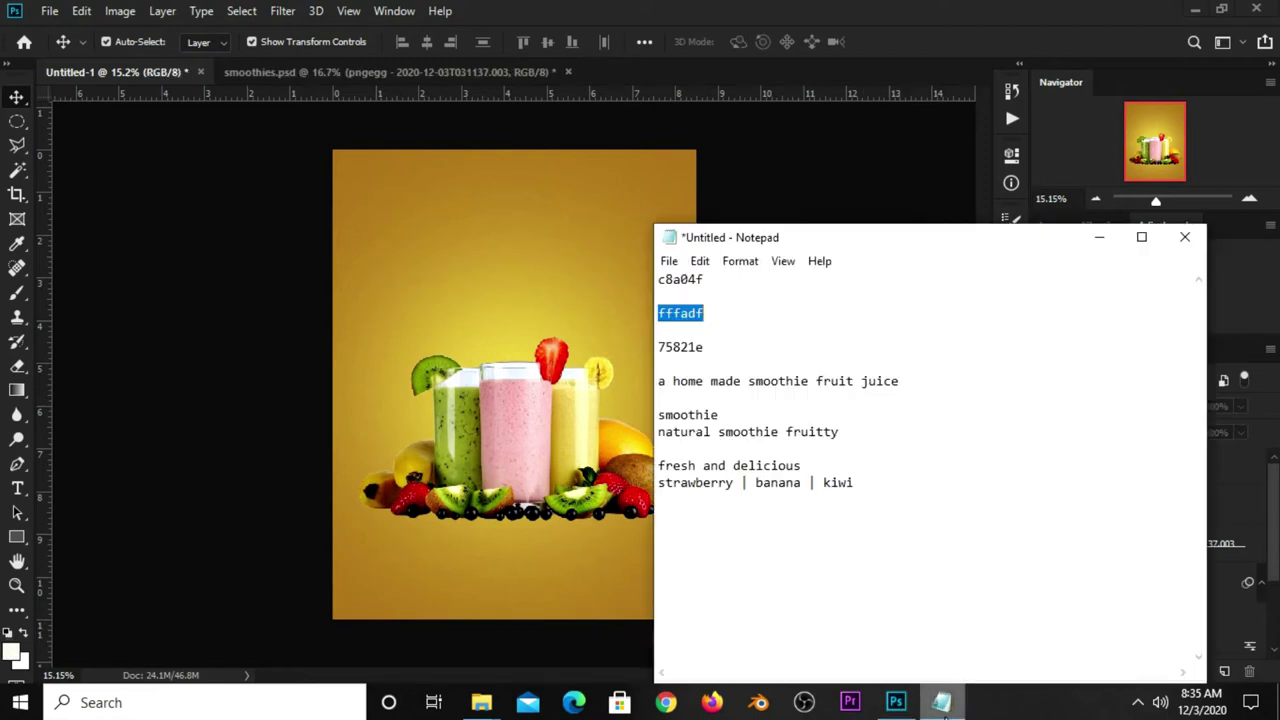
drag(908, 381, 692, 381)
click(667, 383)
drag(931, 384, 660, 391)
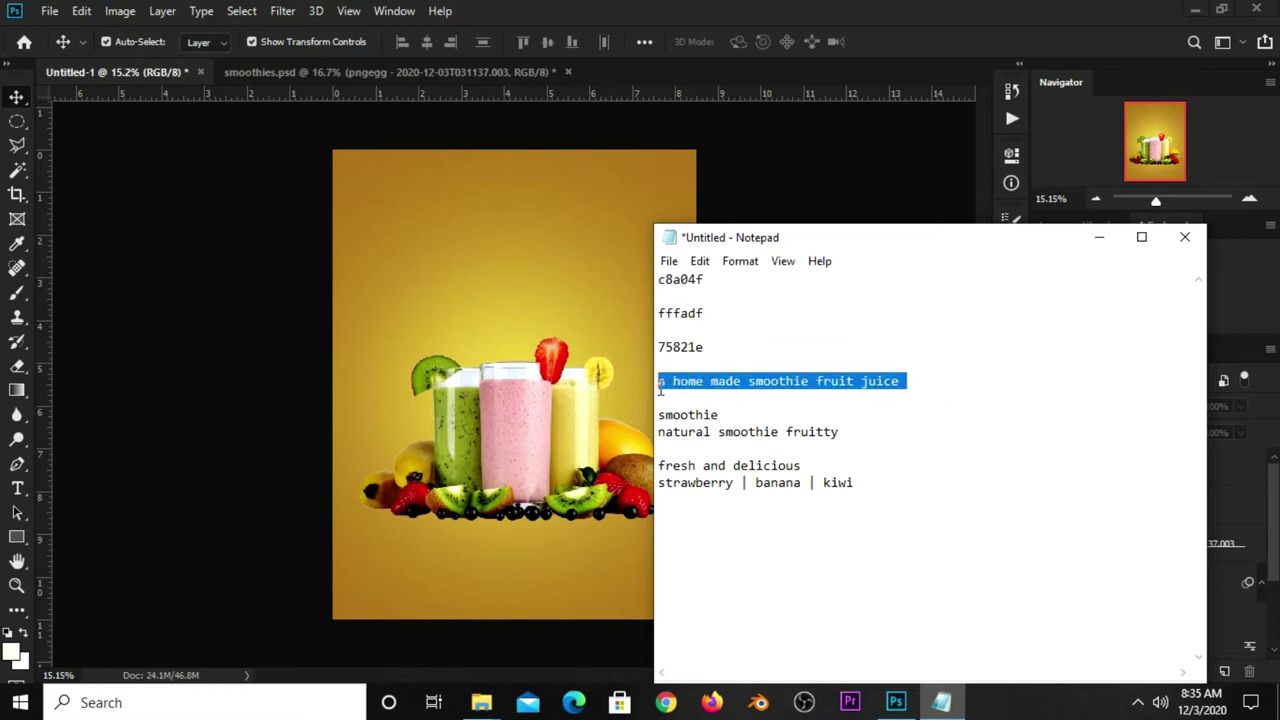
right_click(700, 381)
click(724, 437)
click(786, 180)
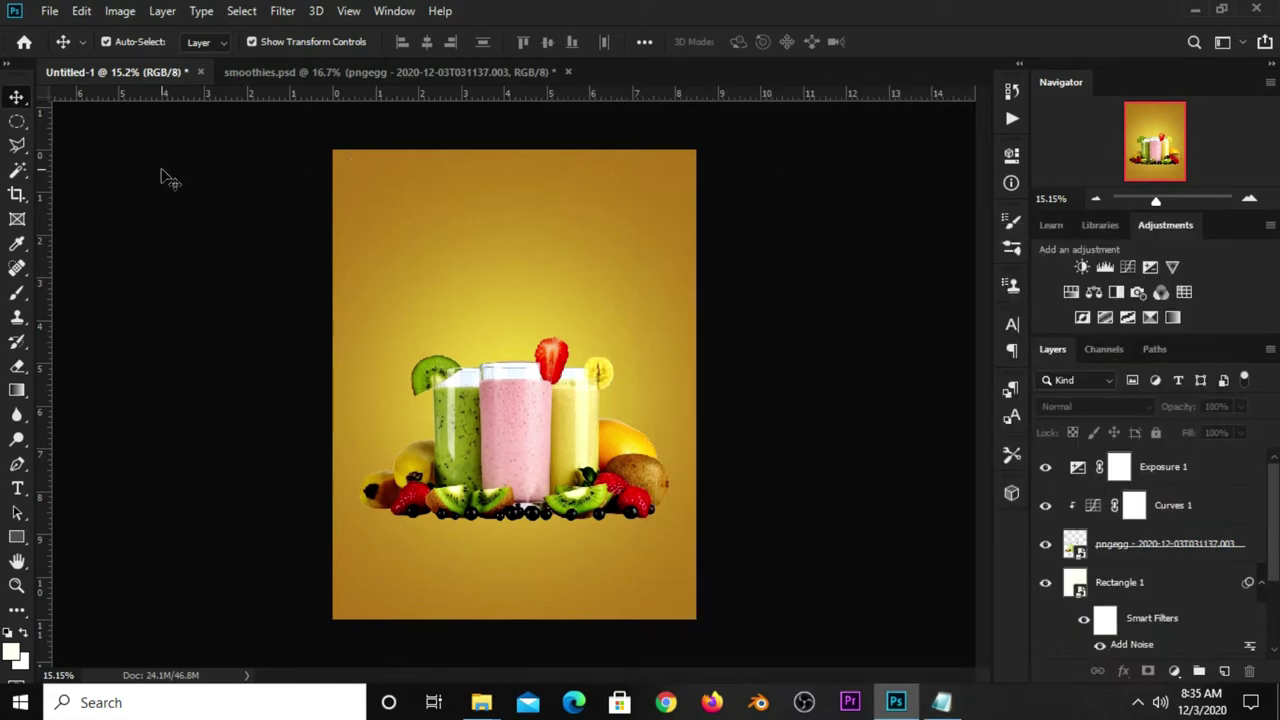
Step: Paste the tagline as a horizontal text layer near the flyer's top
drag(28, 488, 63, 488)
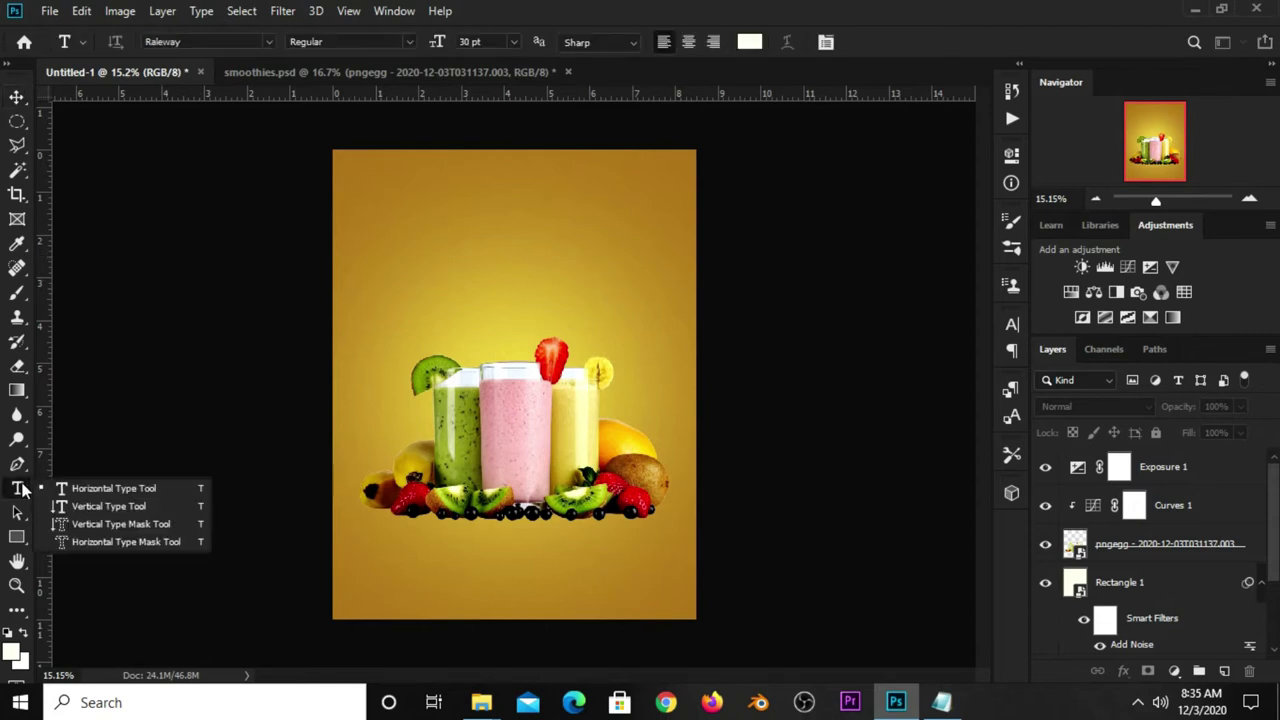
click(442, 172)
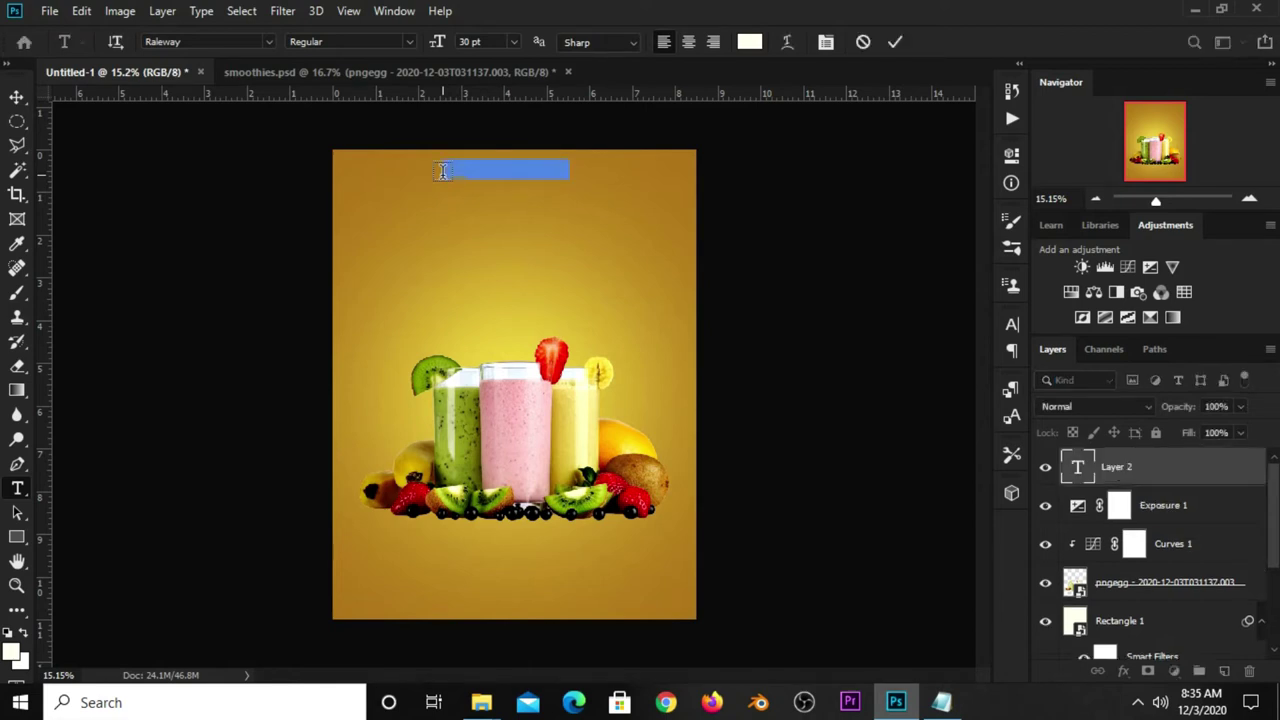
key(ctrl+v)
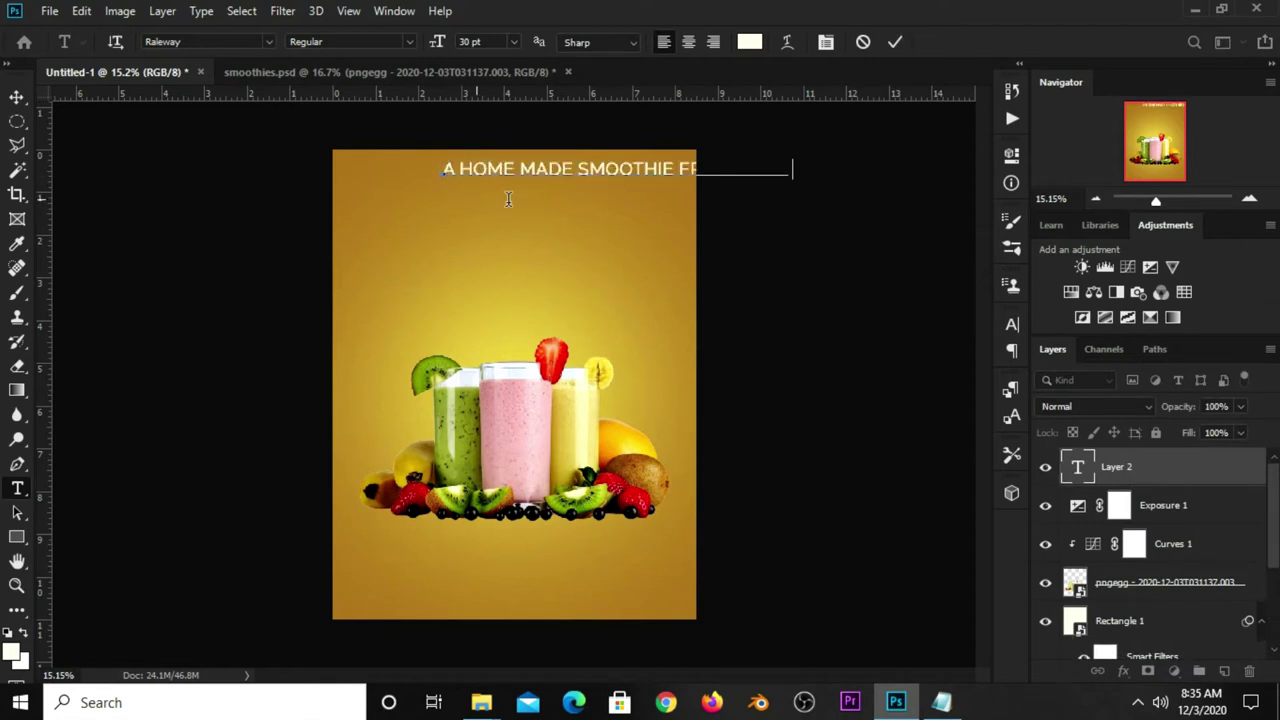
click(895, 43)
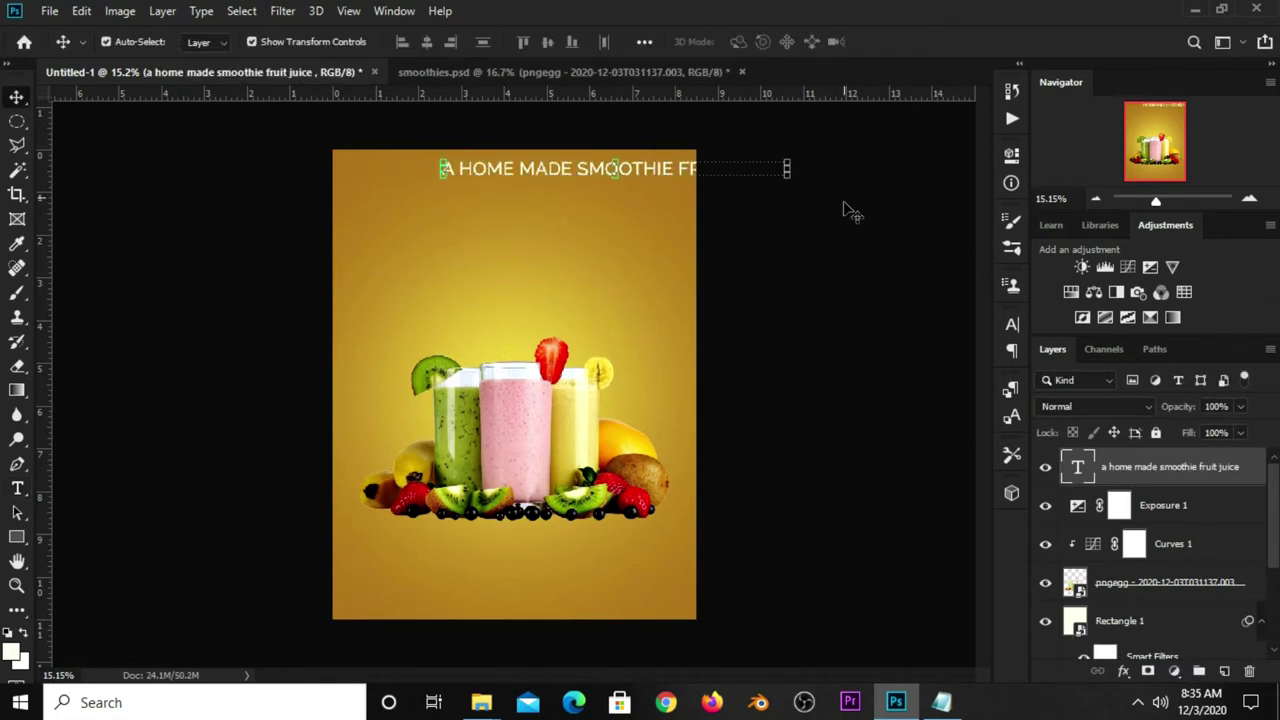
Step: Set the tagline to 15 pt with tracking 50
click(1013, 325)
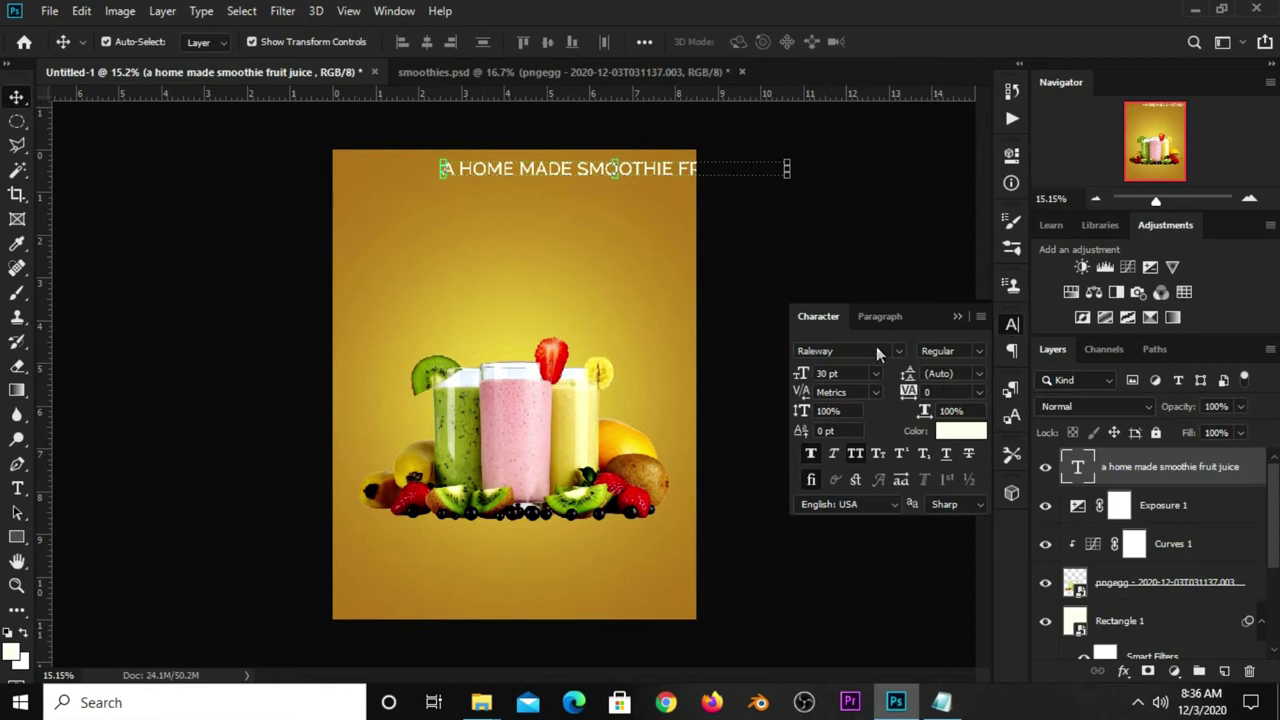
click(853, 371)
text(15)
key(Return)
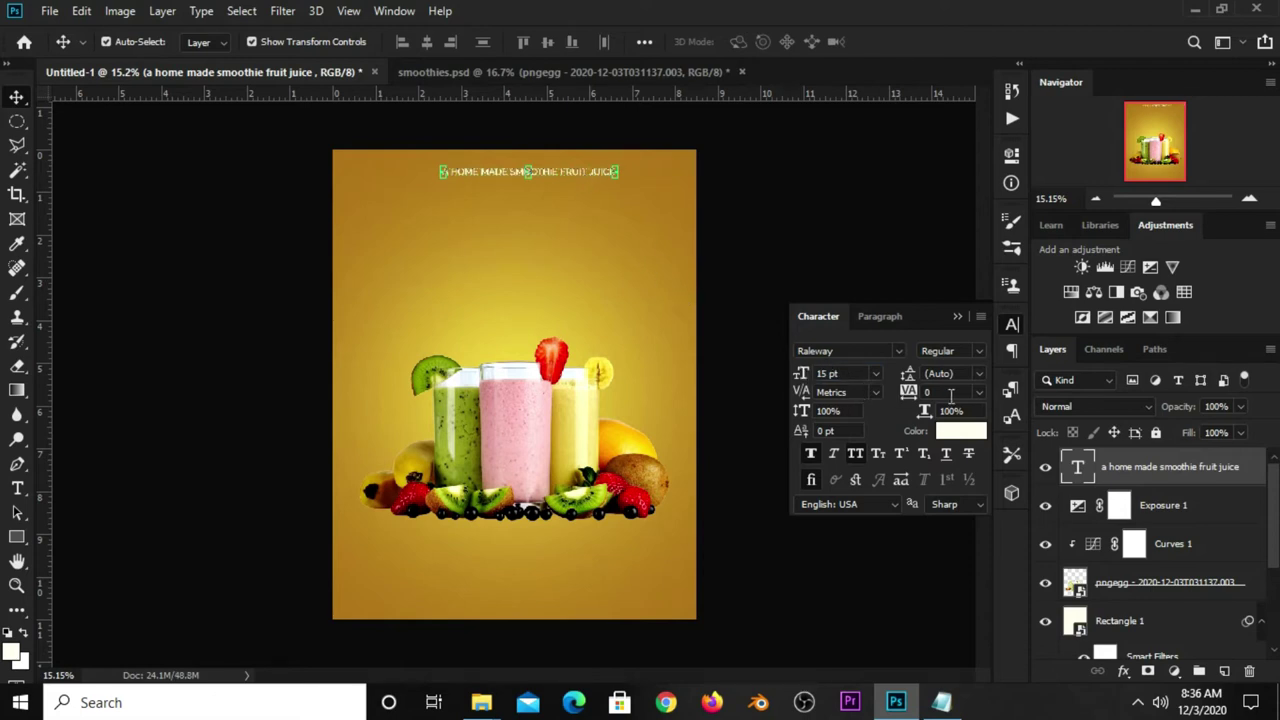
click(979, 394)
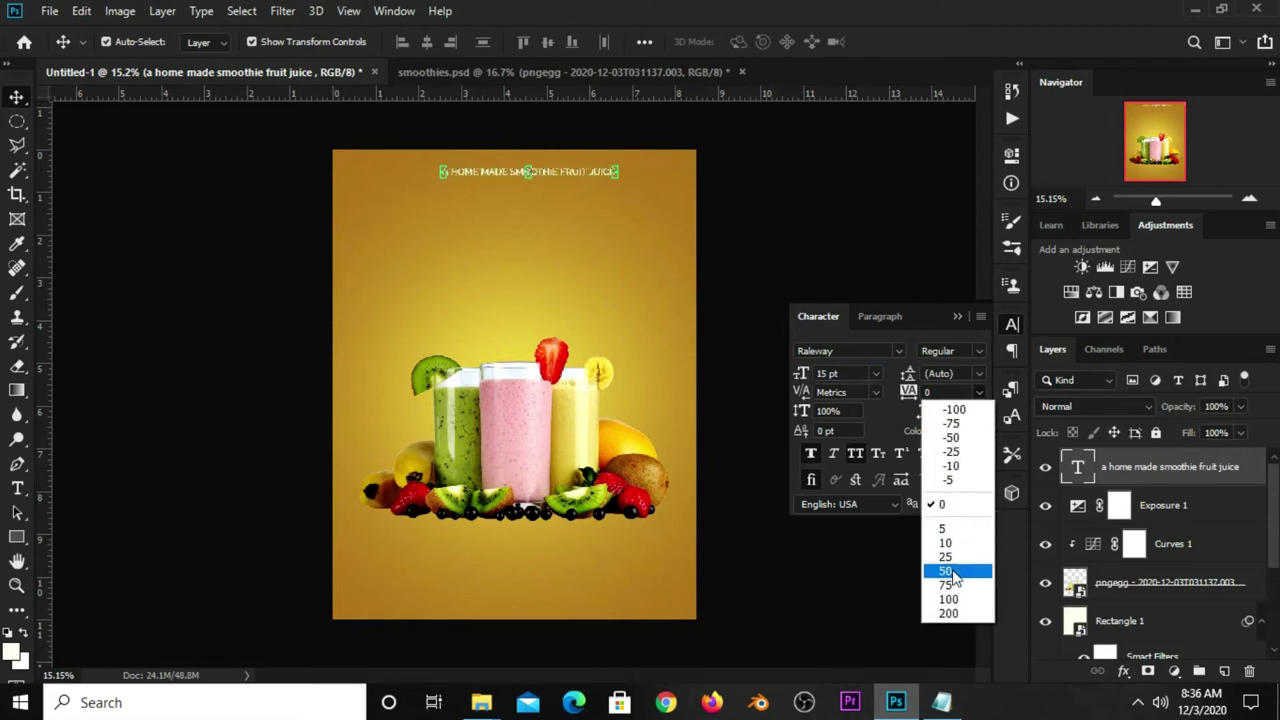
click(940, 565)
click(956, 317)
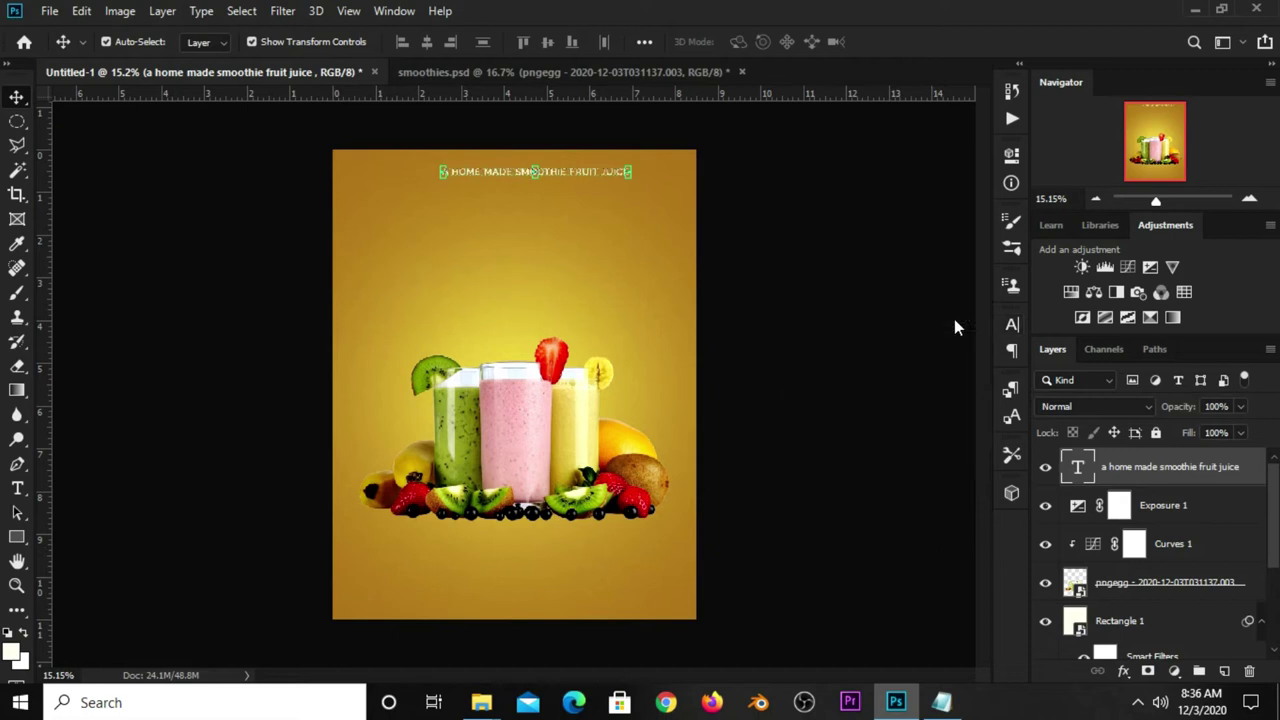
Step: Centre the tagline horizontally on the canvas and nudge it slightly lower
click(544, 166)
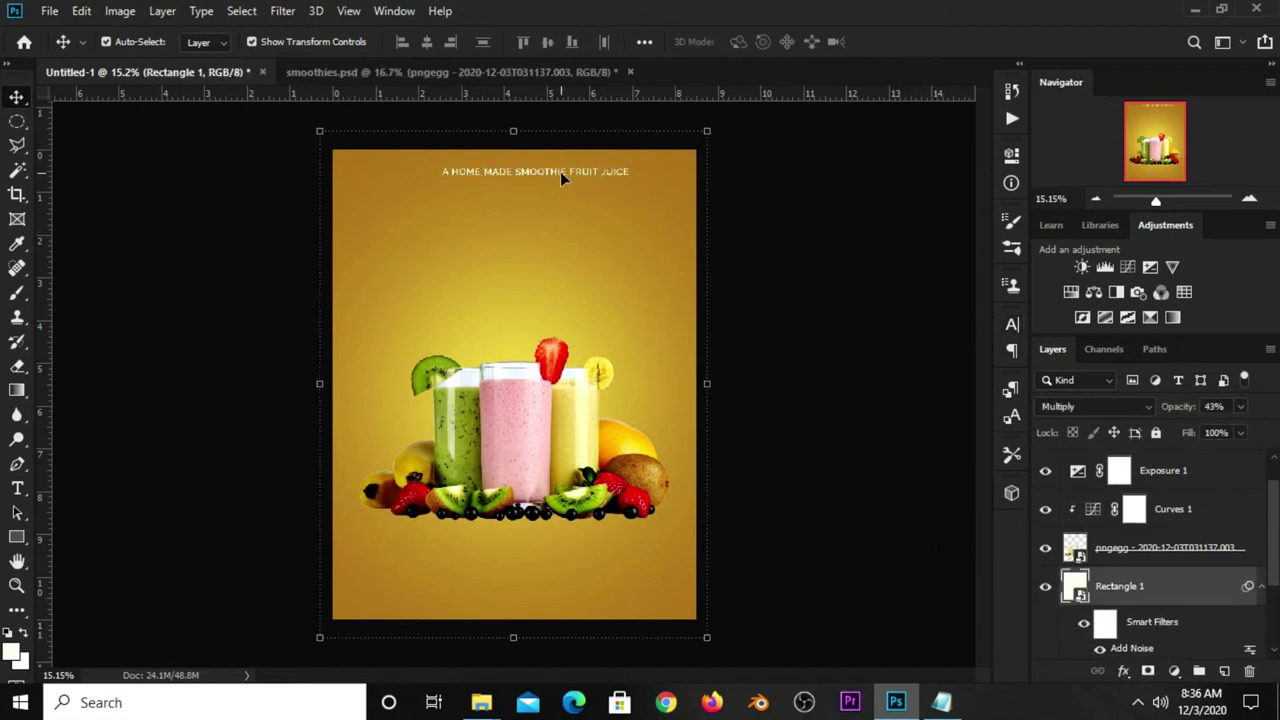
click(560, 171)
key(ctrl+a)
click(426, 42)
key(ctrl+d)
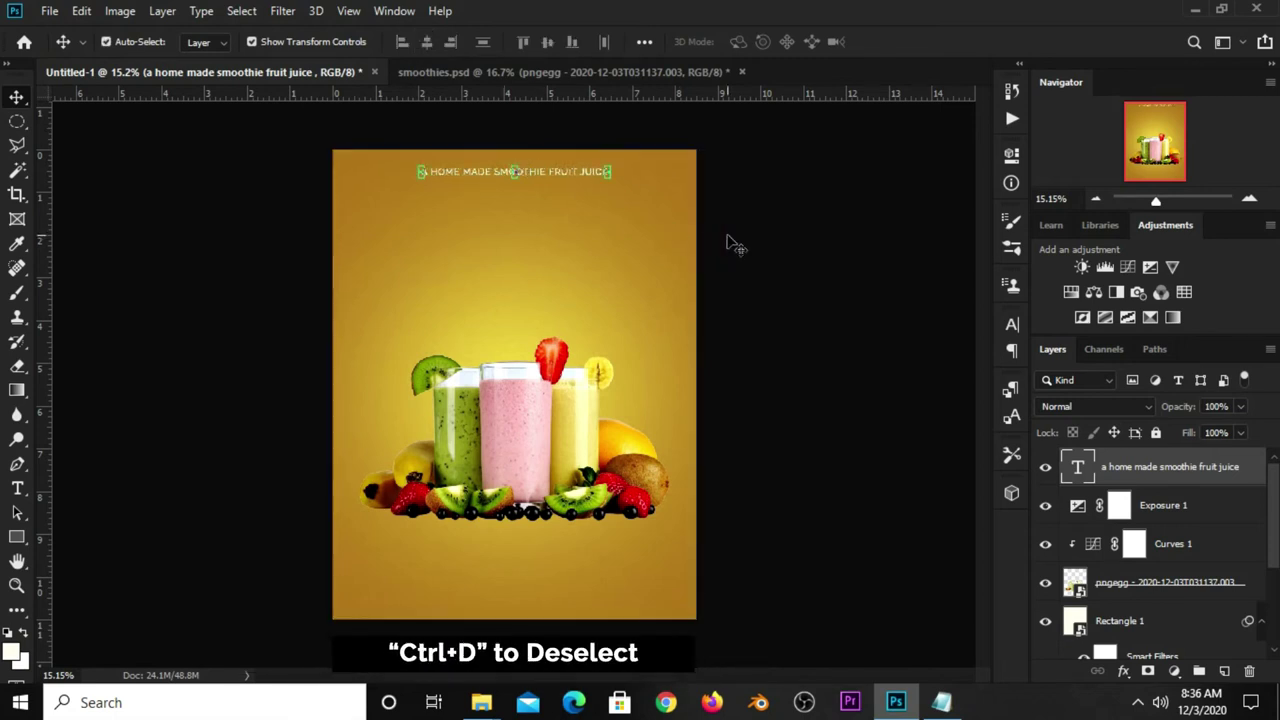
key(shift+Down)
key(shift+Down)
key(shift+Down)
key(shift+Down)
key(shift+Down)
key(shift+Down)
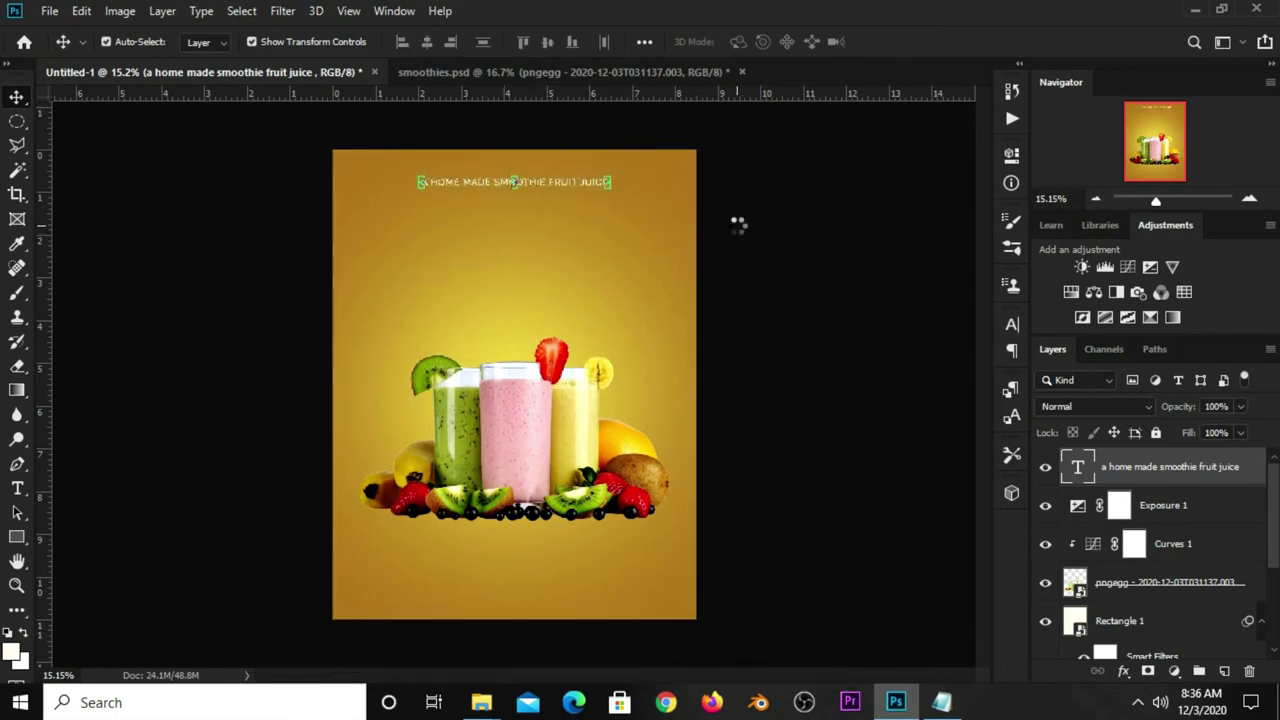
click(737, 225)
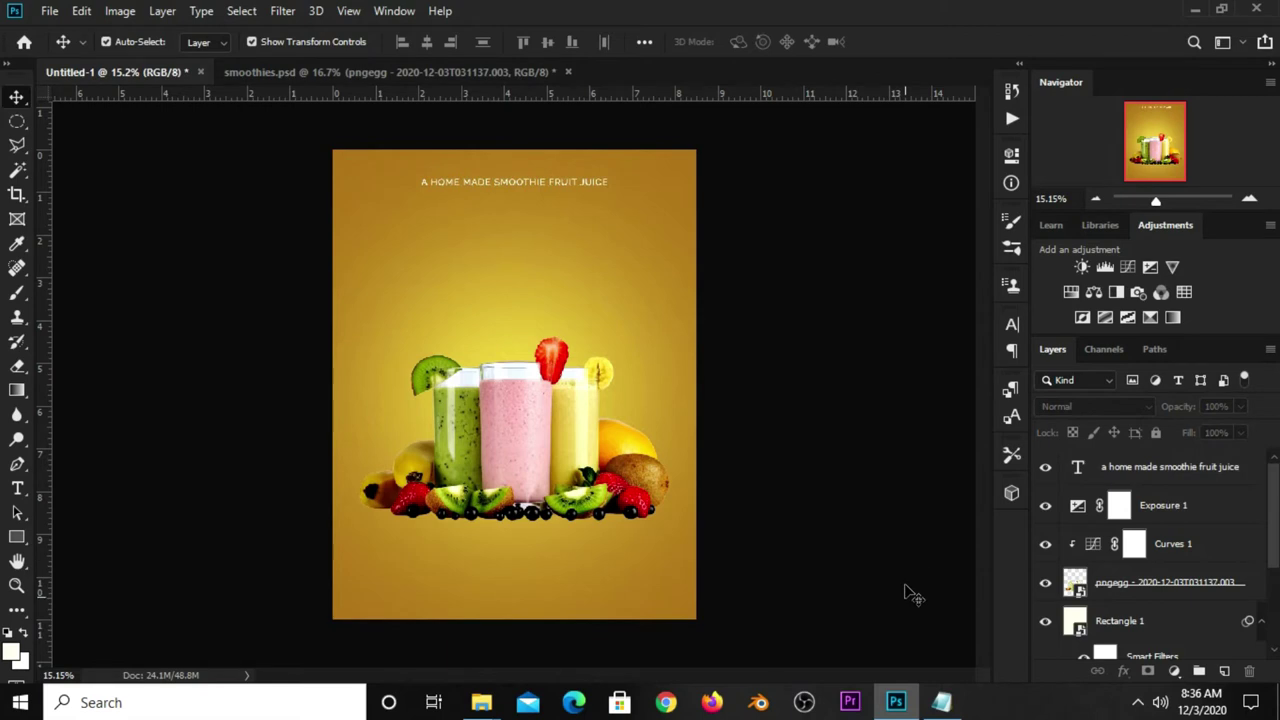
click(935, 704)
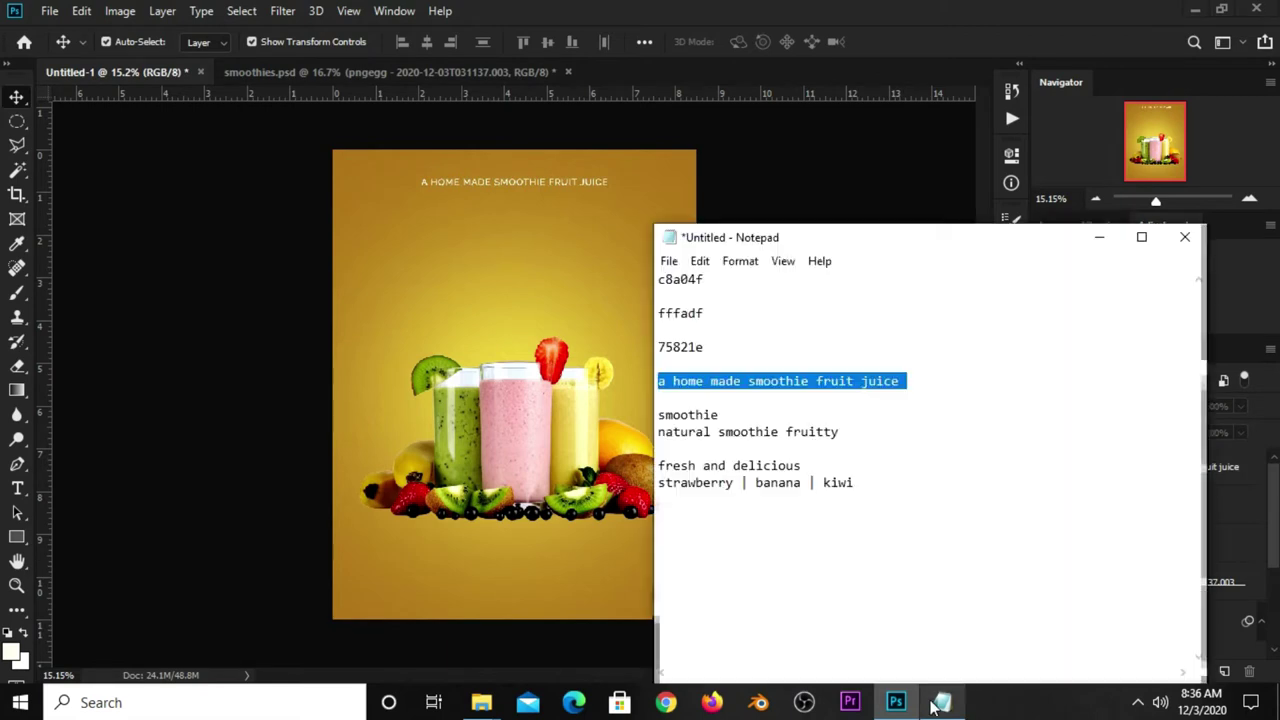
Step: Copy 'smoothie' from the notes and place it as a new text layer below the tagline
click(718, 415)
double_click(706, 413)
right_click(703, 411)
click(756, 186)
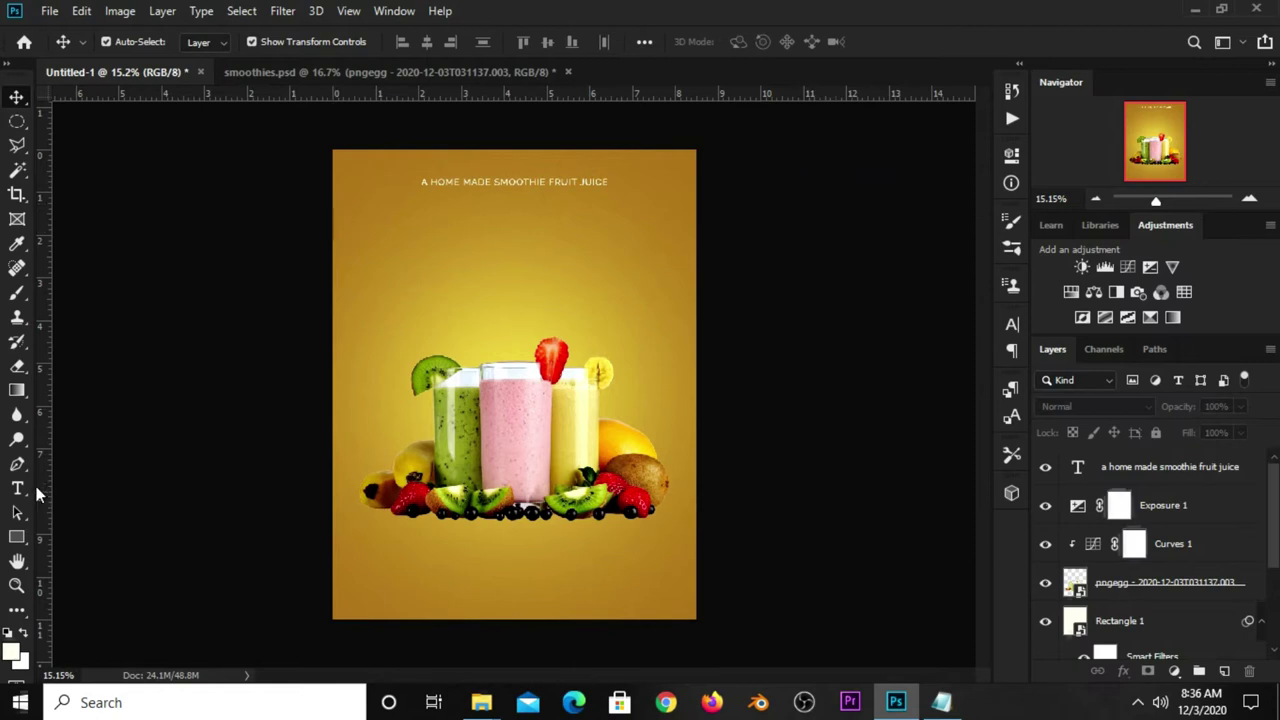
click(17, 488)
click(90, 488)
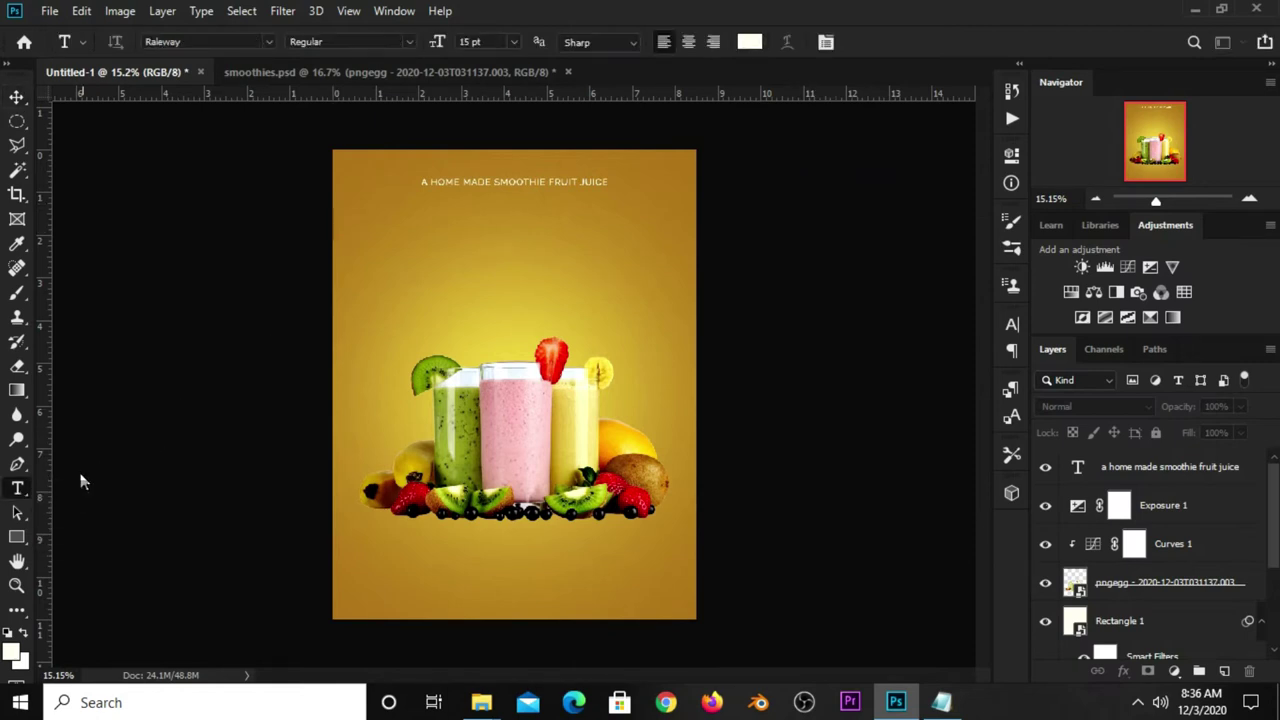
click(475, 232)
text(smoothie)
key(ctrl+Return)
key(v)
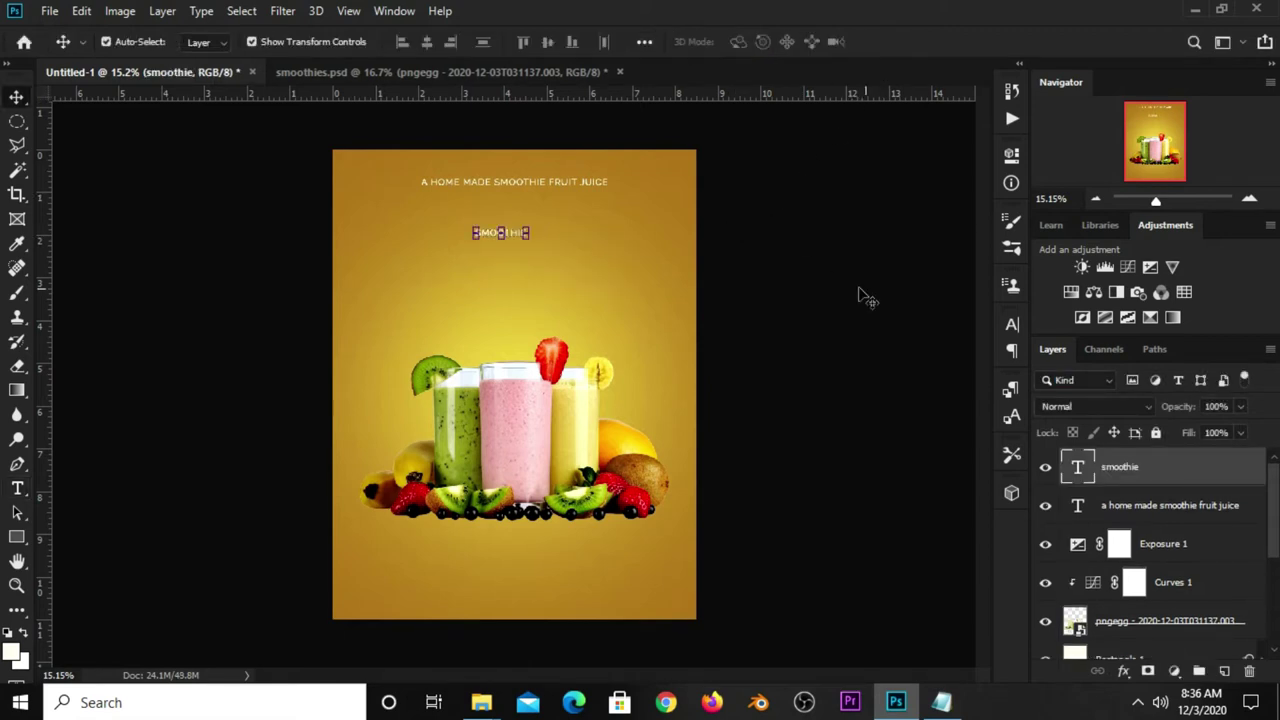
Step: Set the SMOOTHIE text to the Gobold font at 90 pt
click(999, 328)
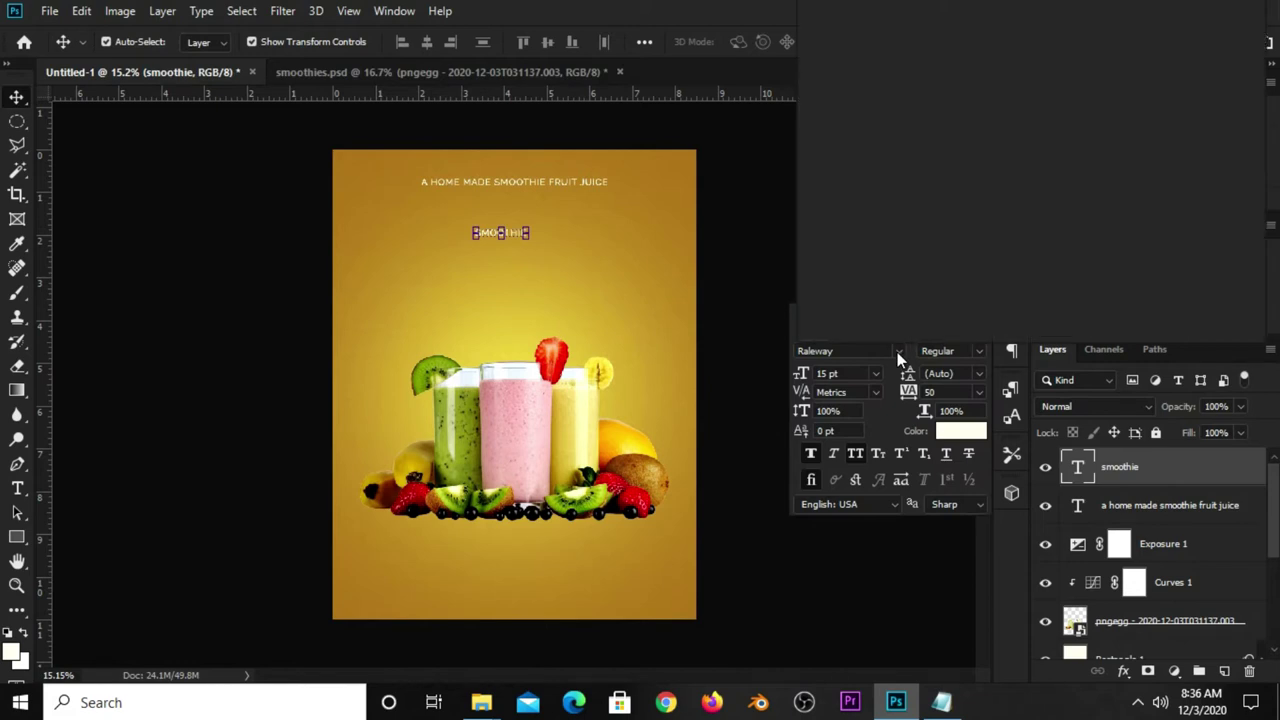
click(897, 352)
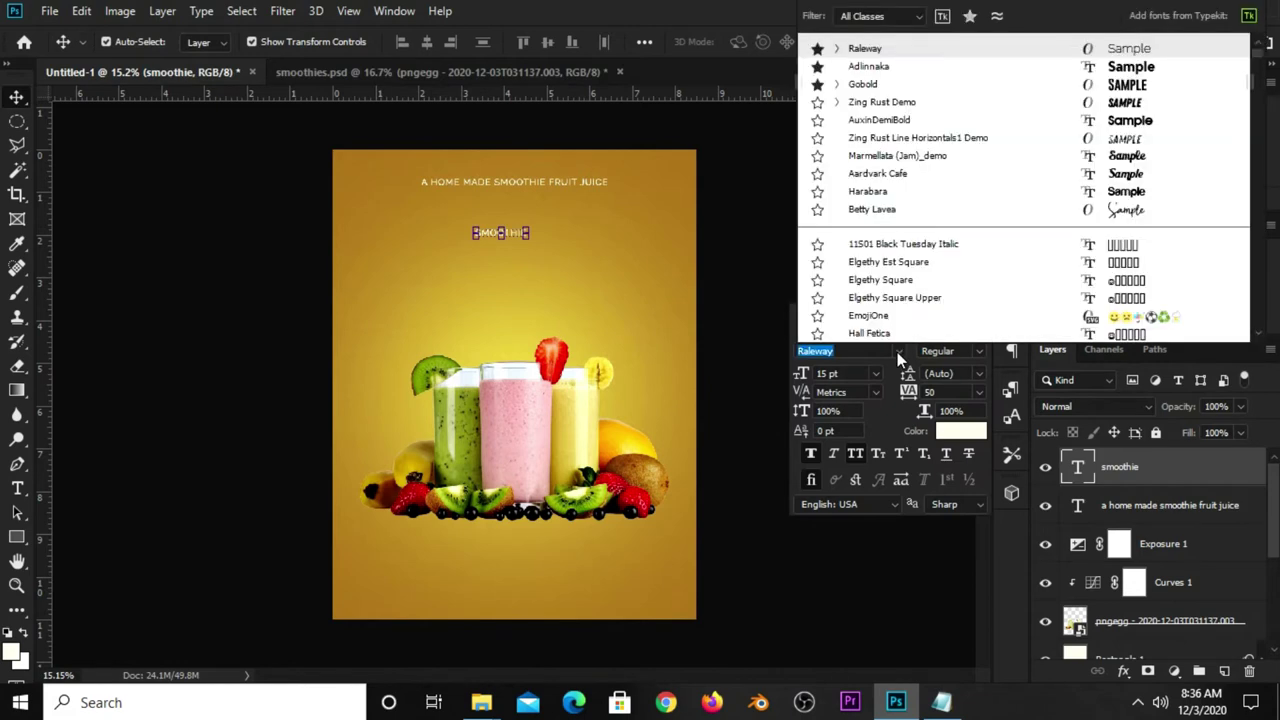
click(858, 85)
click(852, 205)
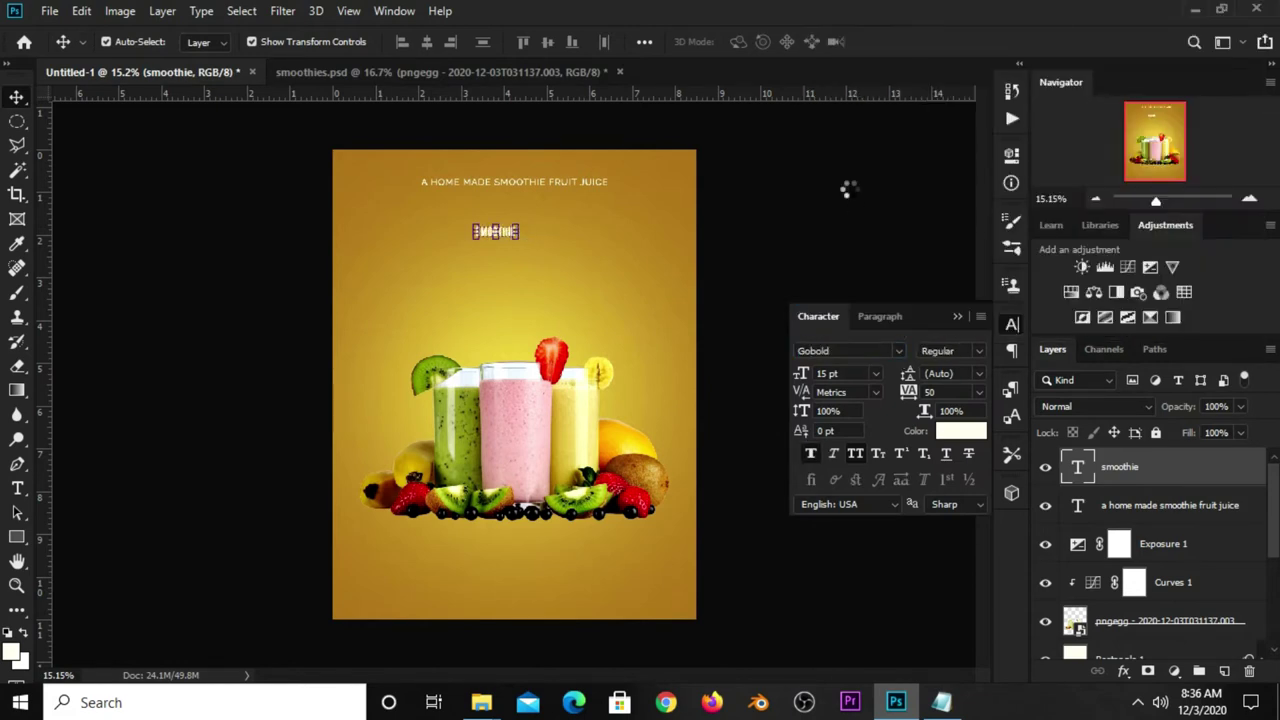
click(851, 374)
text(90)
key(Return)
click(957, 318)
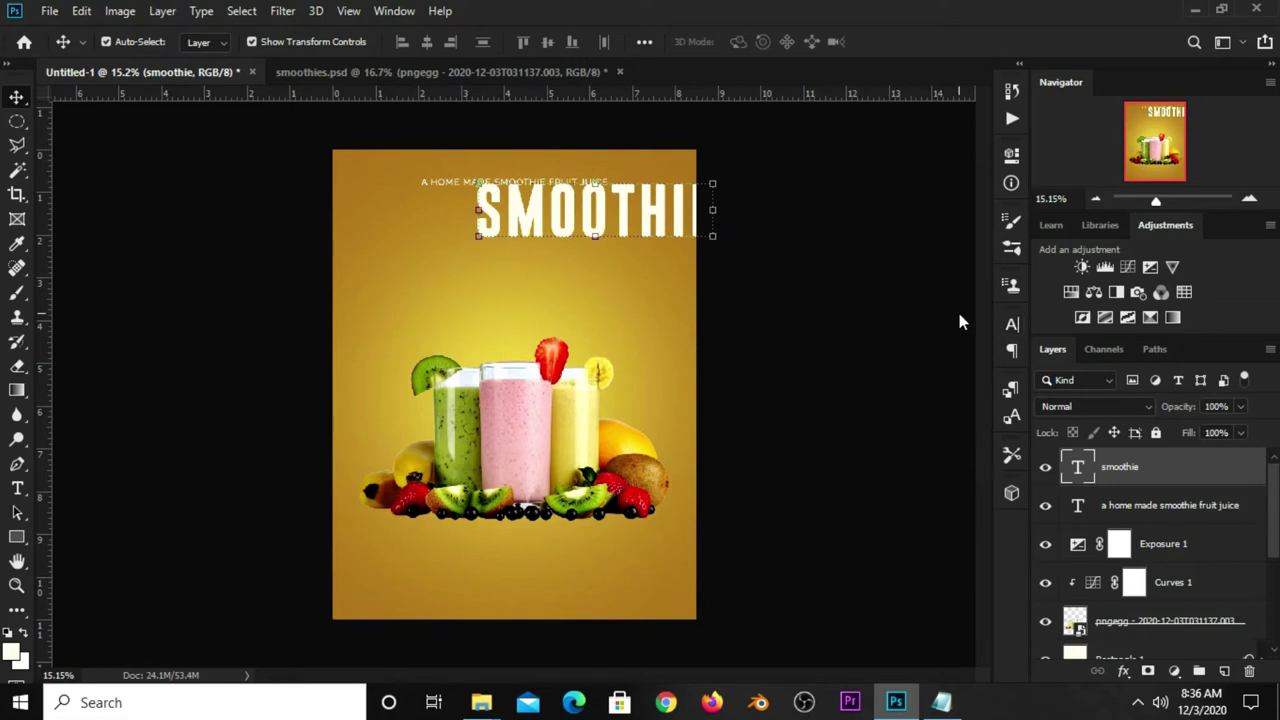
Step: Move SMOOTHIE just below the tagline and reset its tracking to 0
drag(628, 200, 580, 235)
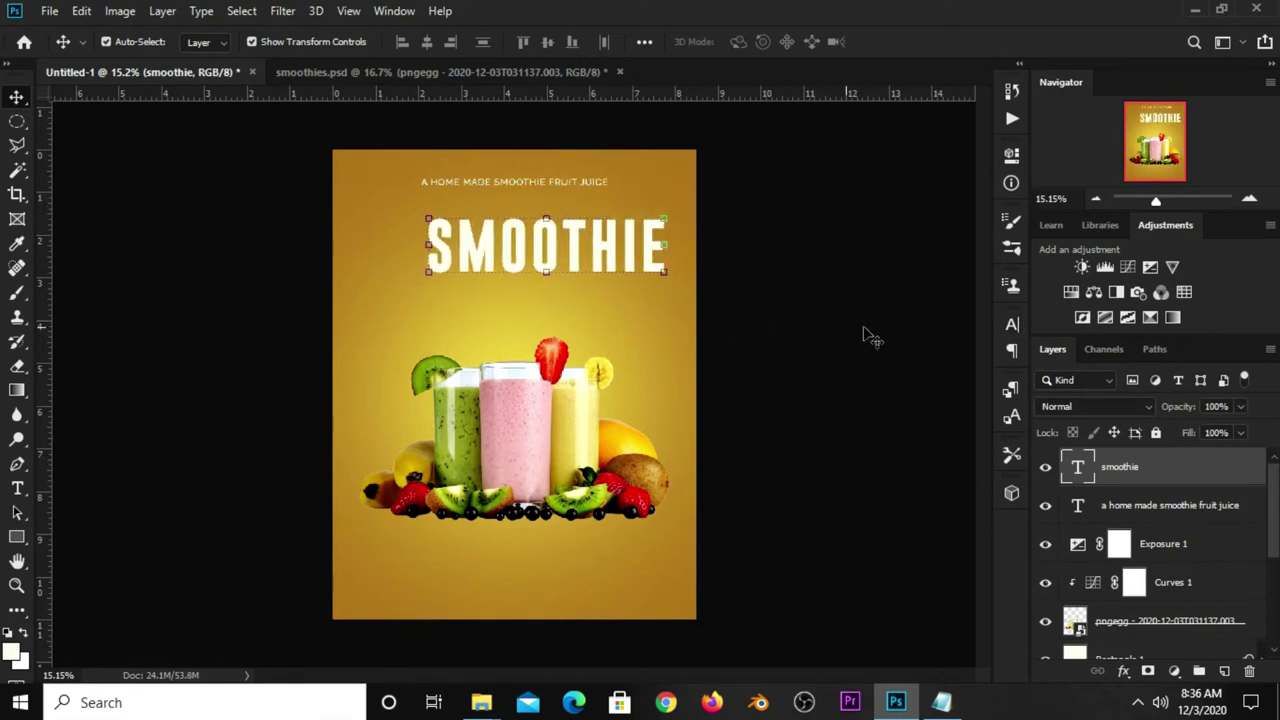
click(1011, 325)
click(979, 392)
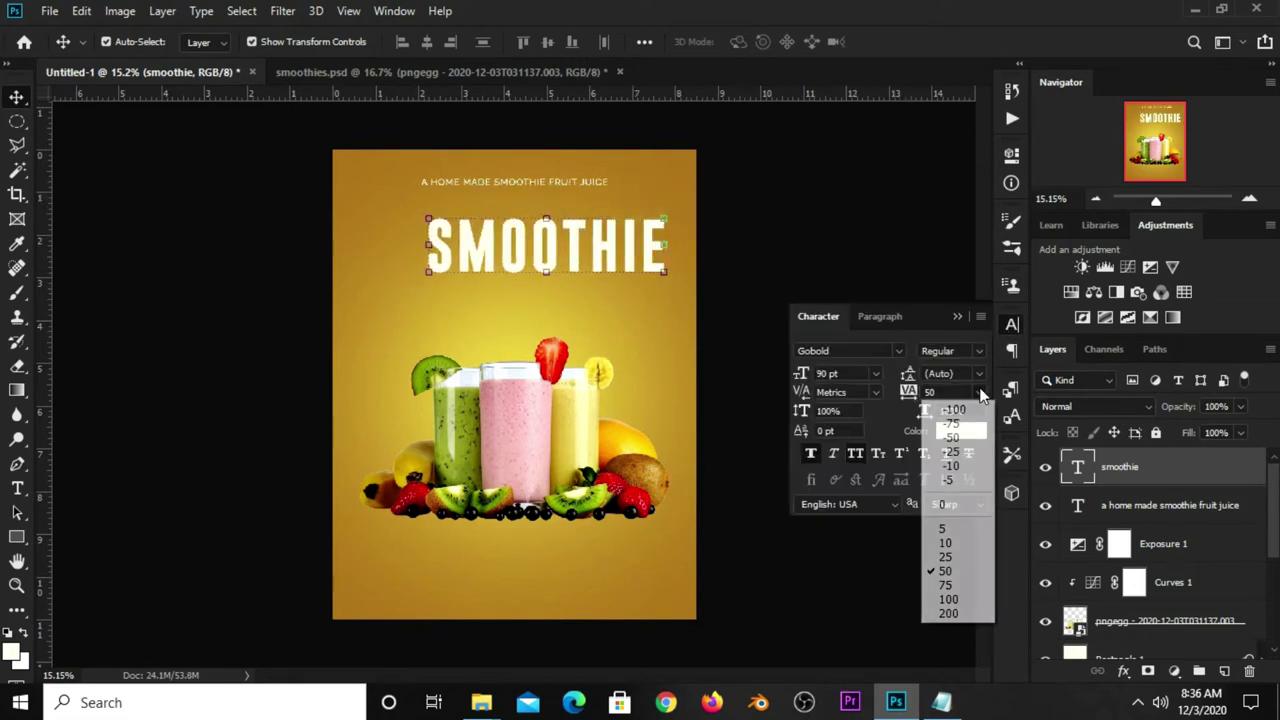
click(945, 500)
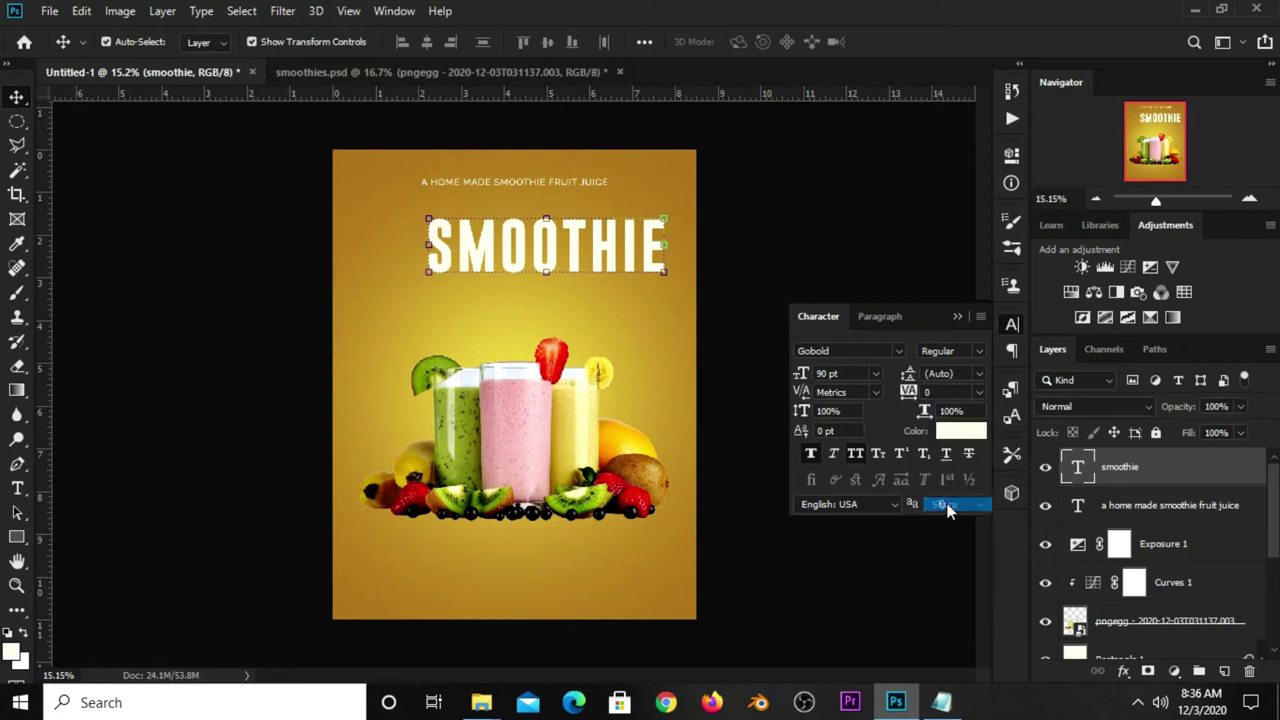
click(957, 316)
Step: Centre SMOOTHIE horizontally on the canvas and nudge it slightly upward
key(ctrl+a)
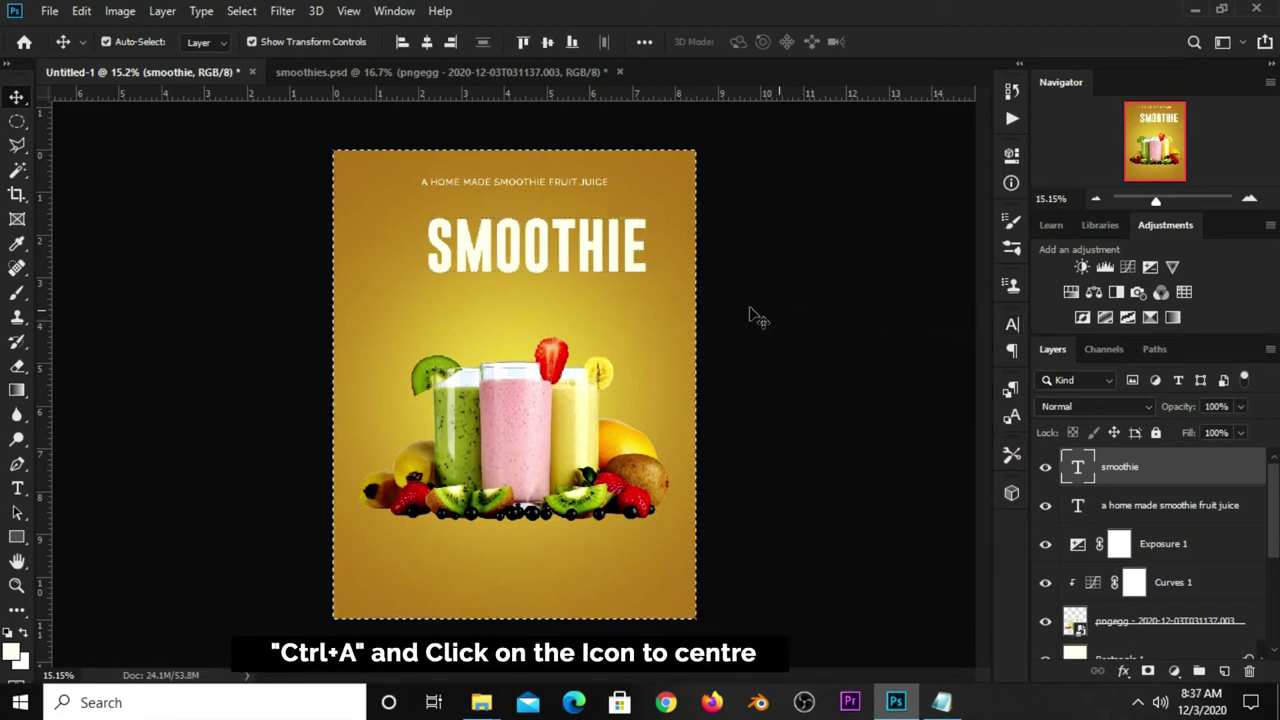
click(426, 42)
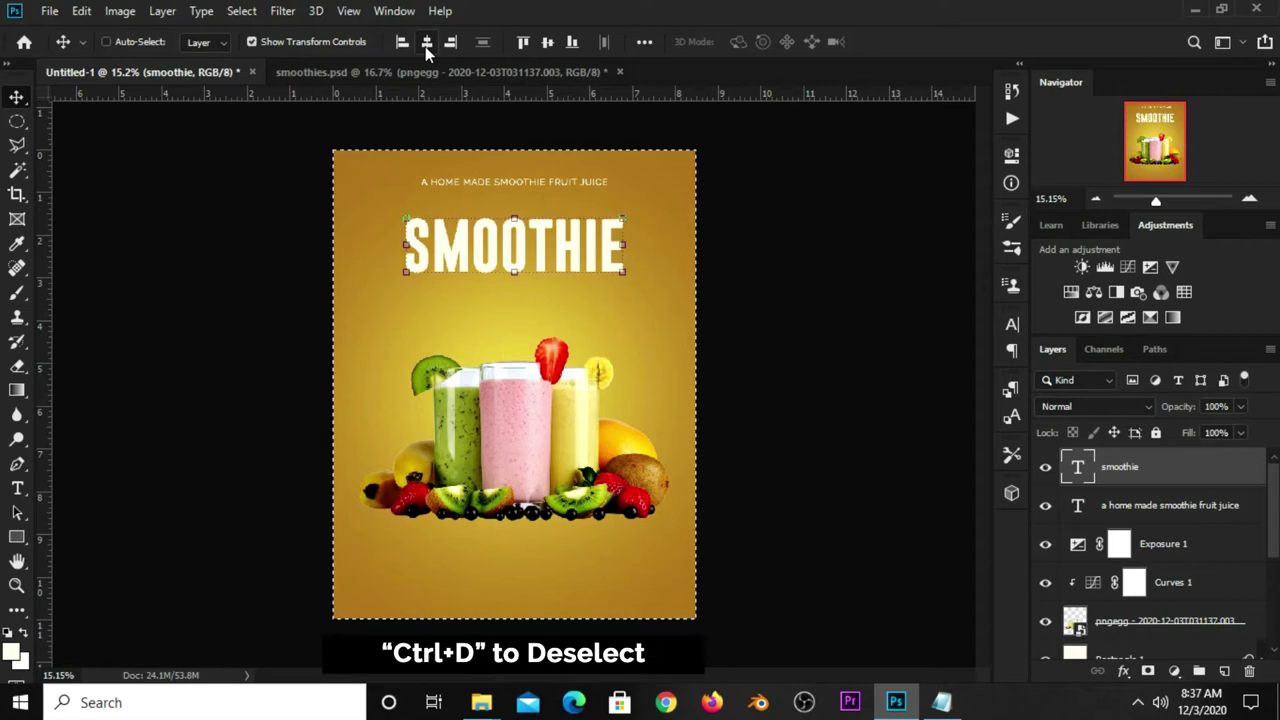
key(ctrl+d)
key(shift+Up)
key(shift+Up)
key(shift+Up)
key(shift+Up)
key(shift+Up)
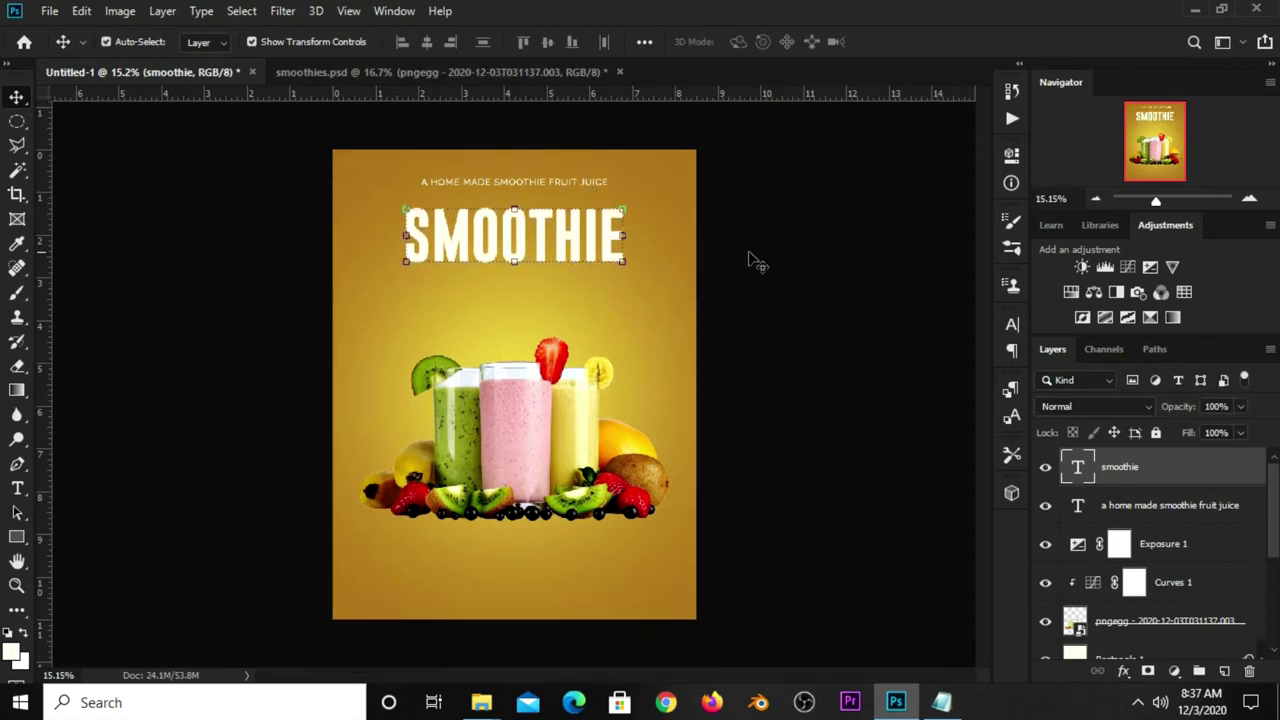
Step: Open the SMOOTHIE layer style settings and enable Drop Shadow
click(1123, 671)
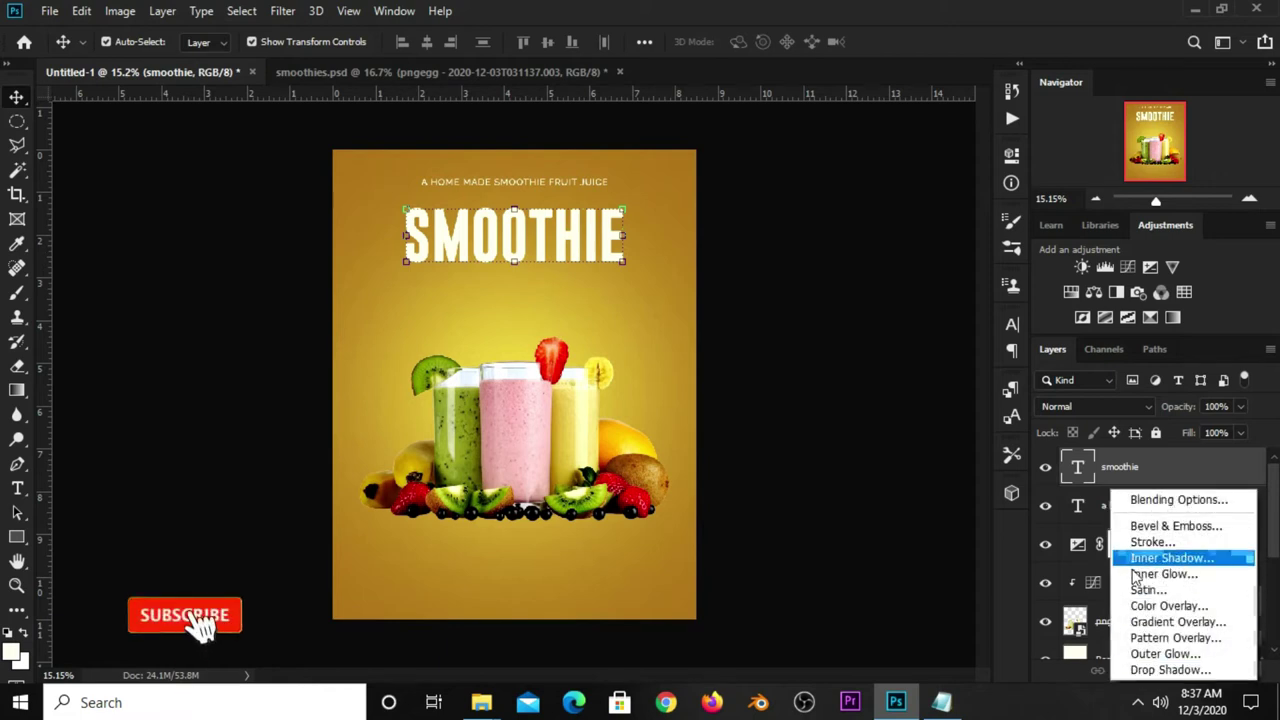
key(Escape)
key(h)
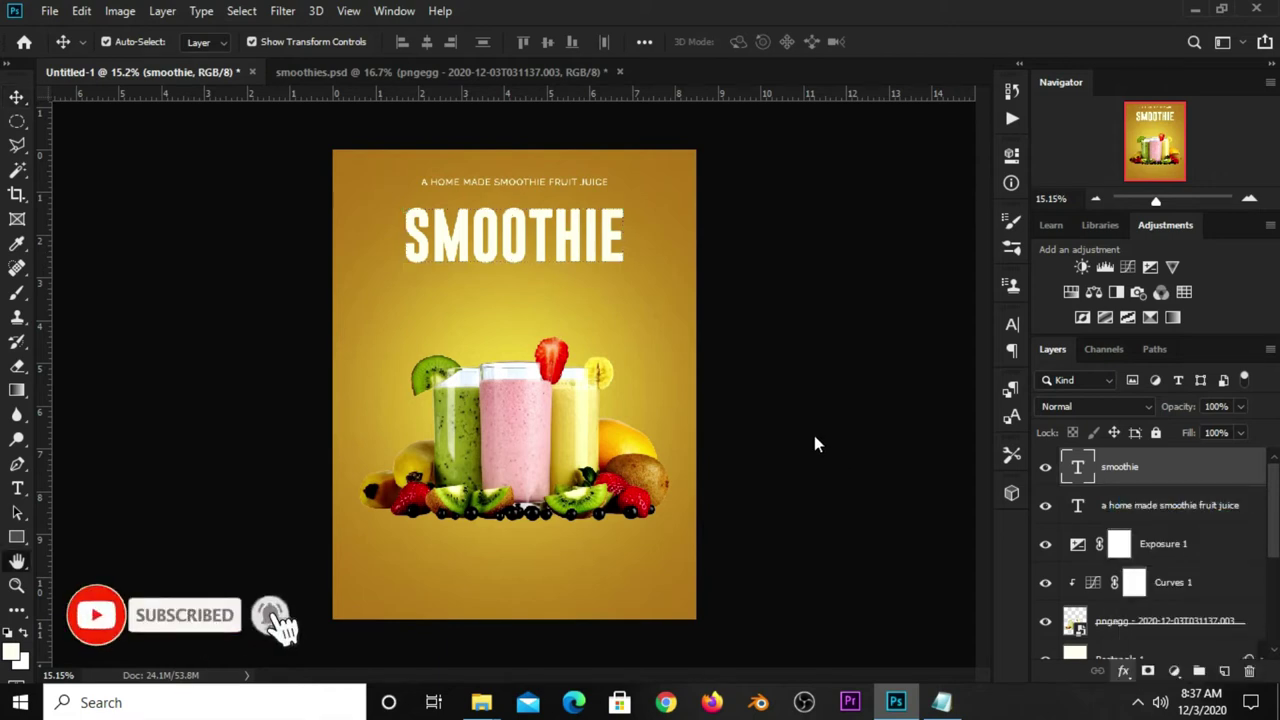
double_click(1200, 466)
drag(555, 237, 583, 227)
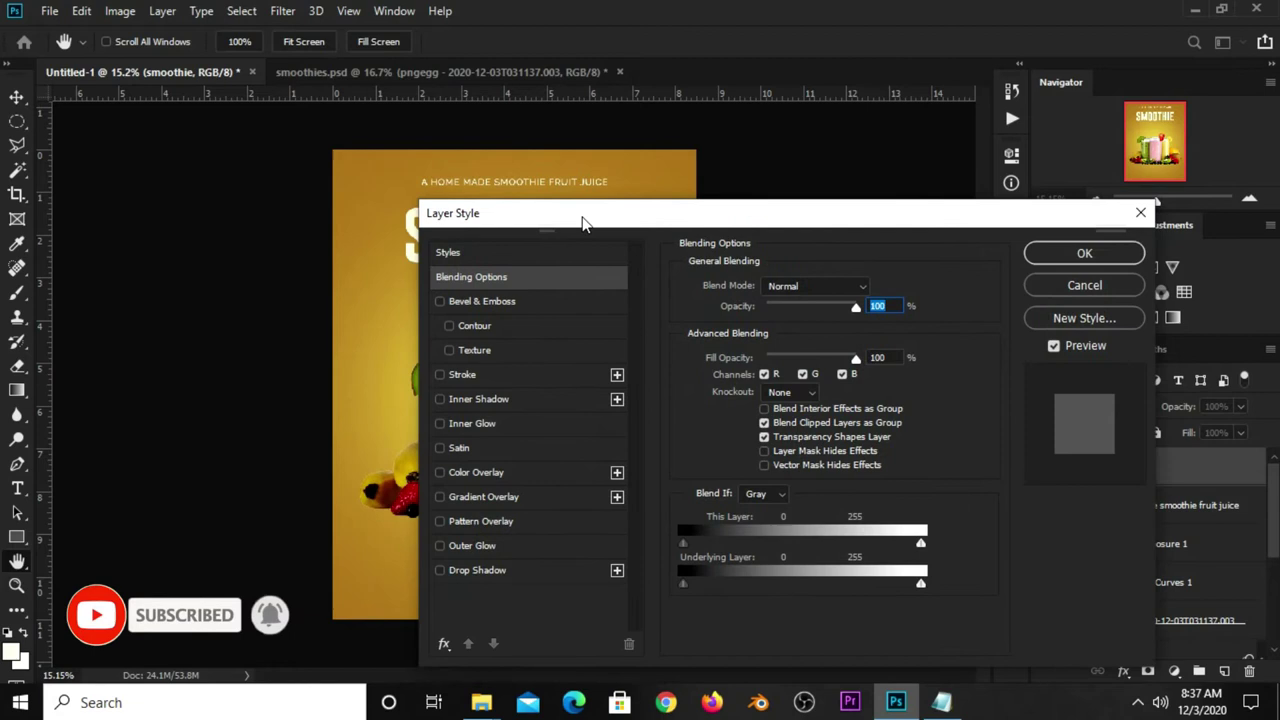
click(484, 572)
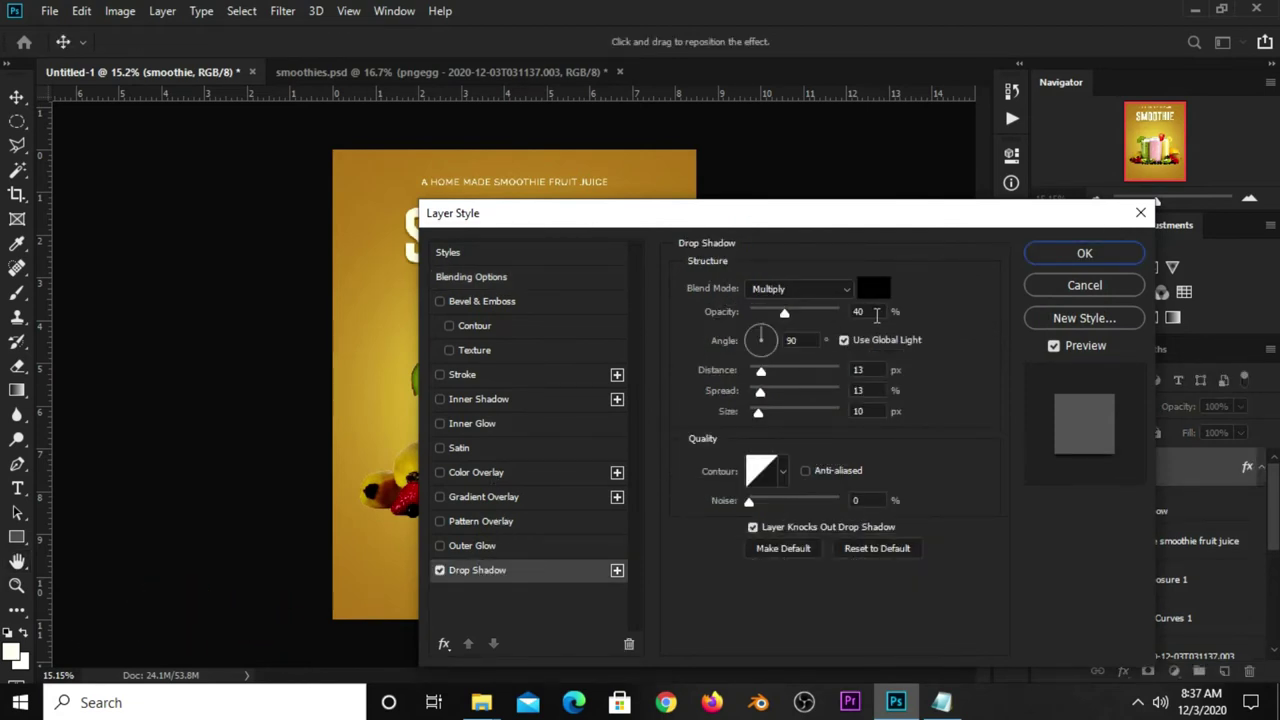
Step: Set the drop shadow to 34% opacity, -40° angle, 16 px distance and apply it
click(876, 310)
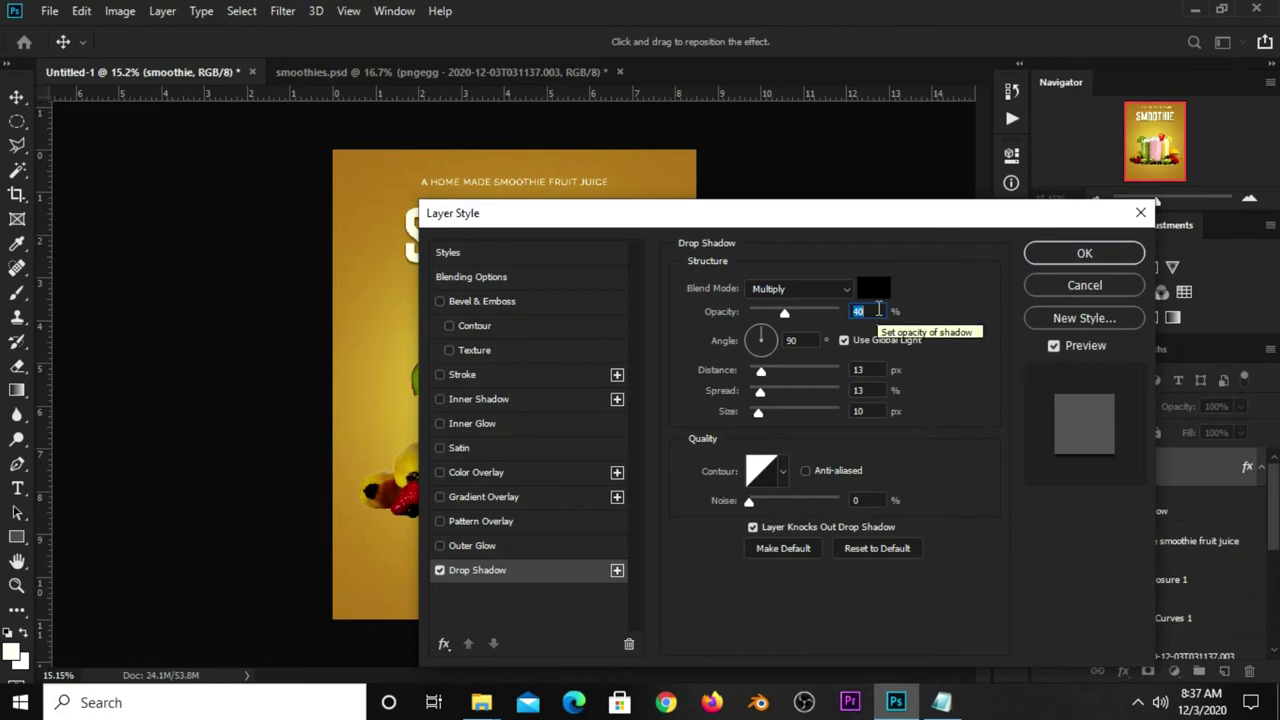
key(BackSpace)
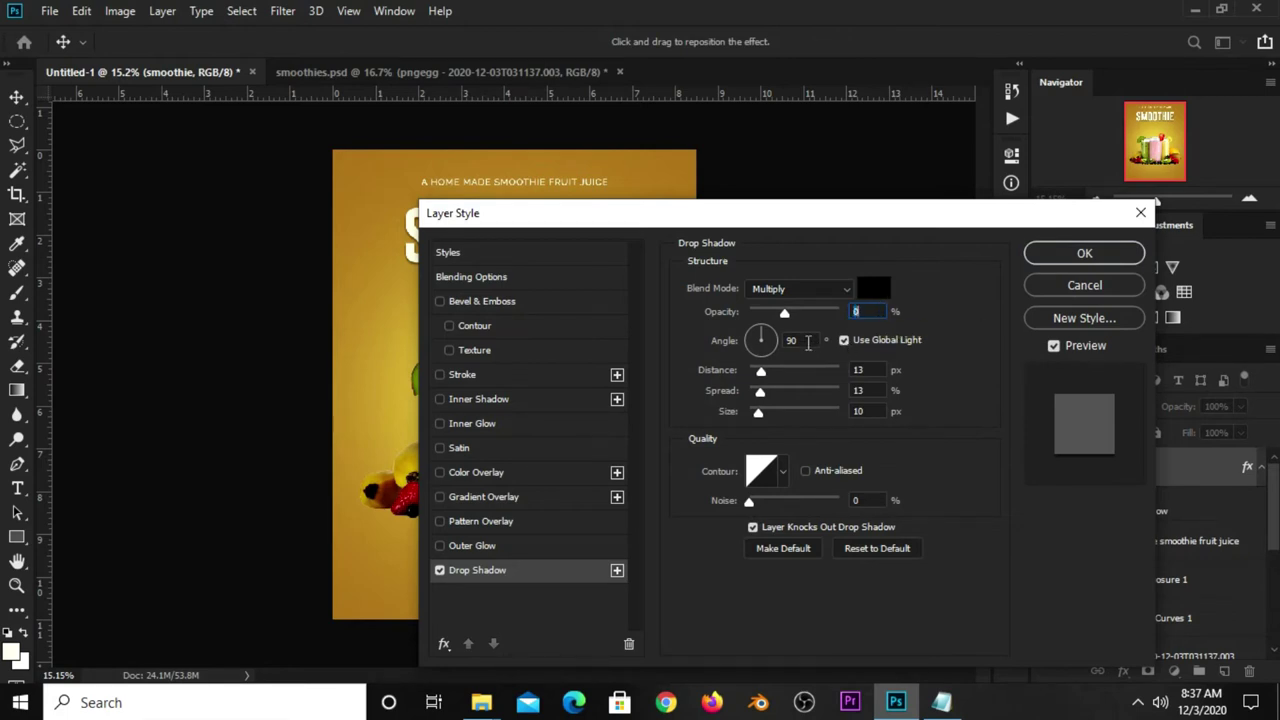
click(808, 342)
click(610, 272)
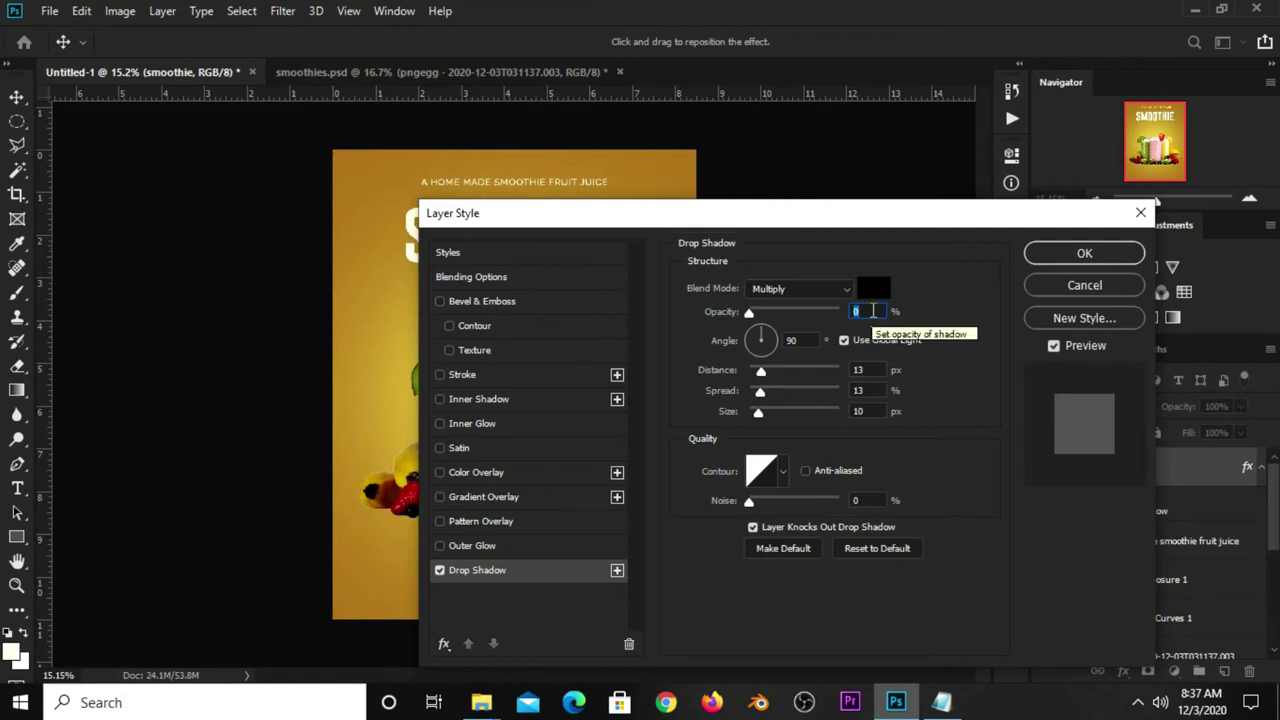
text(34)
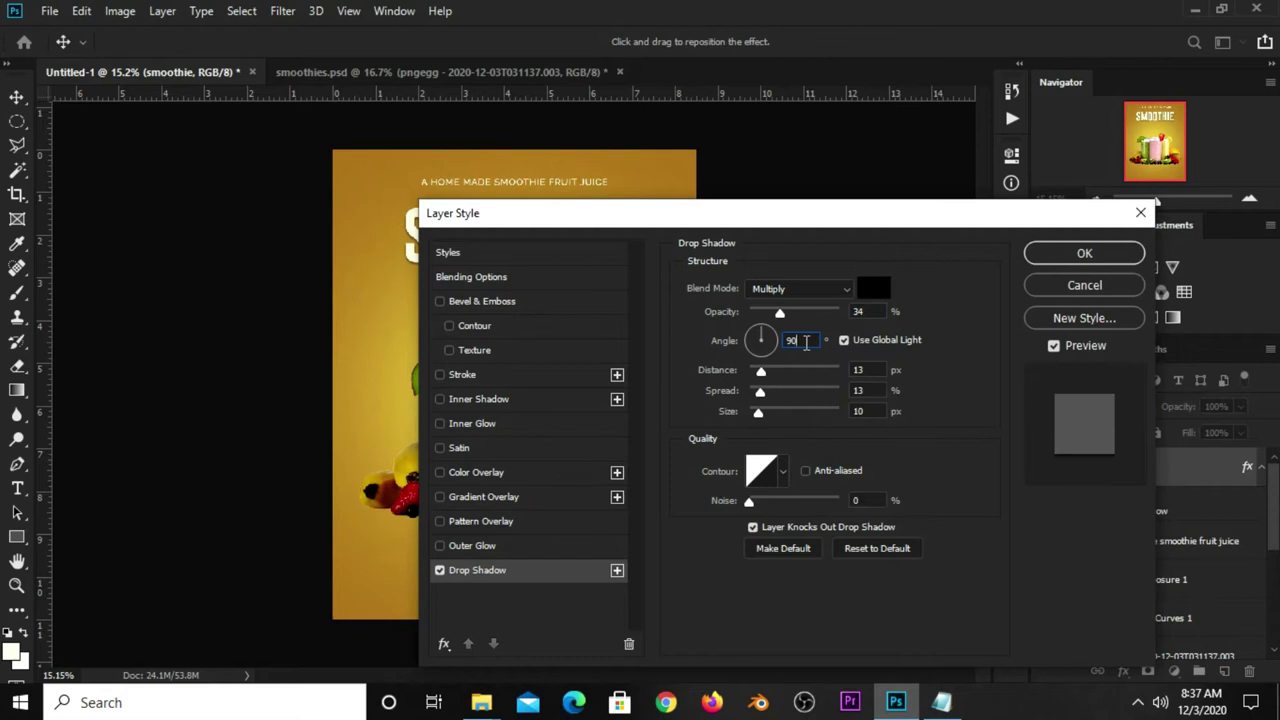
text(180)
double_click(858, 371)
text(16)
double_click(878, 392)
double_click(878, 419)
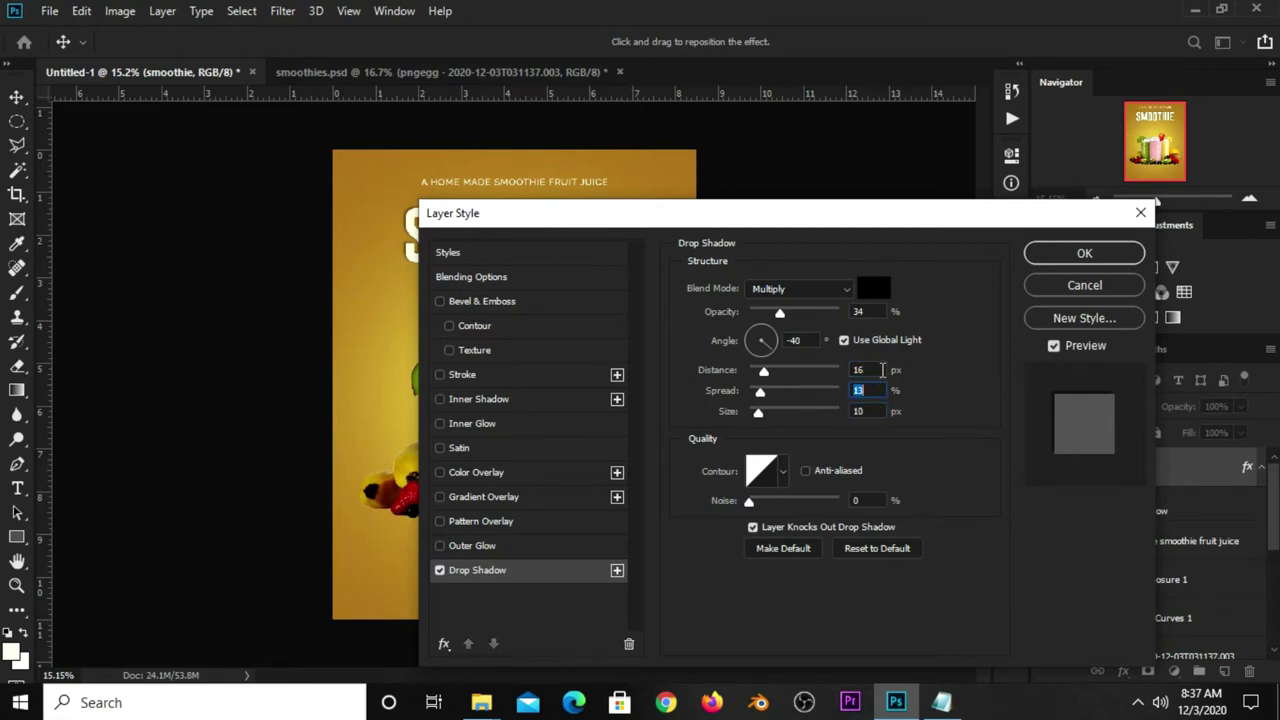
double_click(812, 340)
double_click(877, 312)
click(1040, 259)
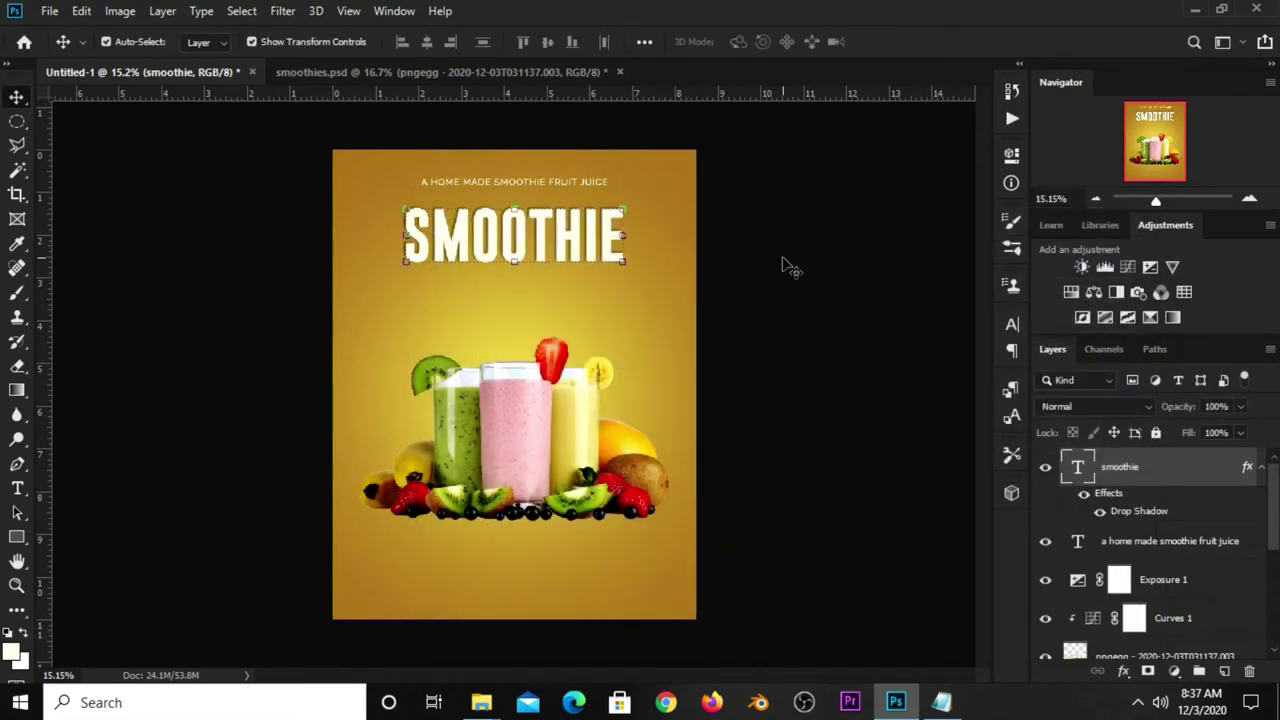
Step: Draw a rectangle bar beneath the SMOOTHIE headline and round its corners
click(17, 537)
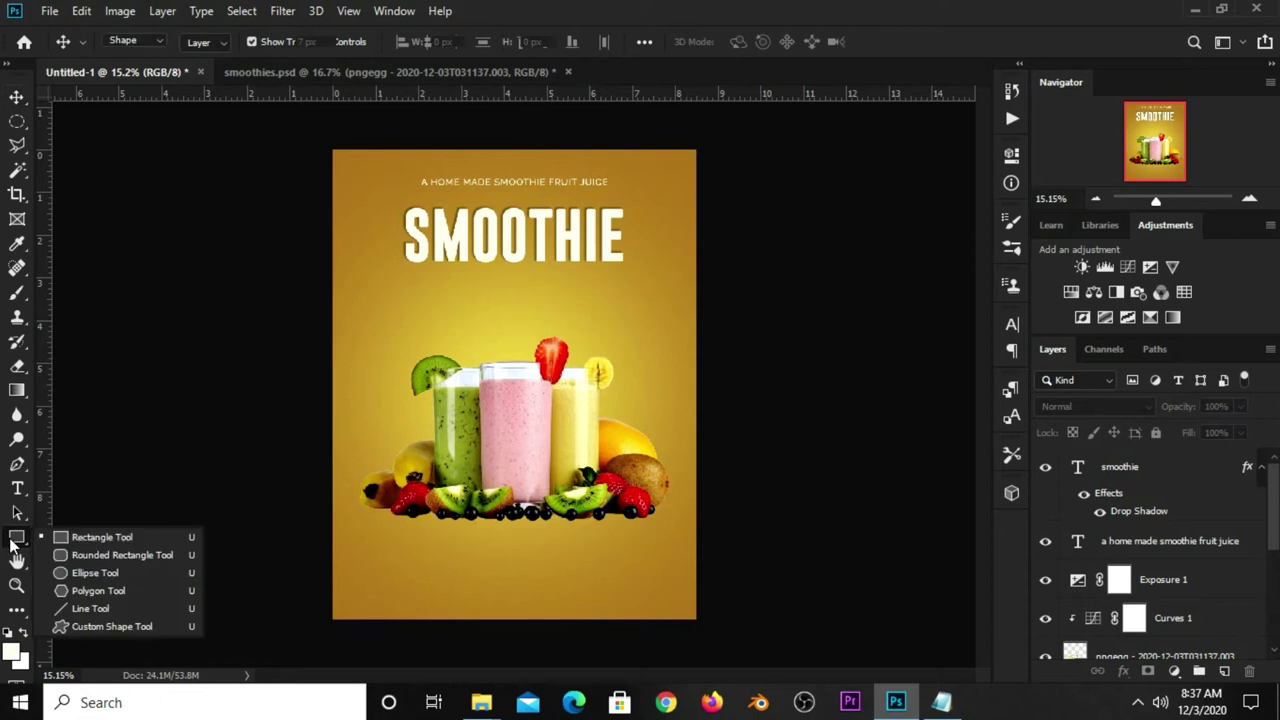
click(64, 539)
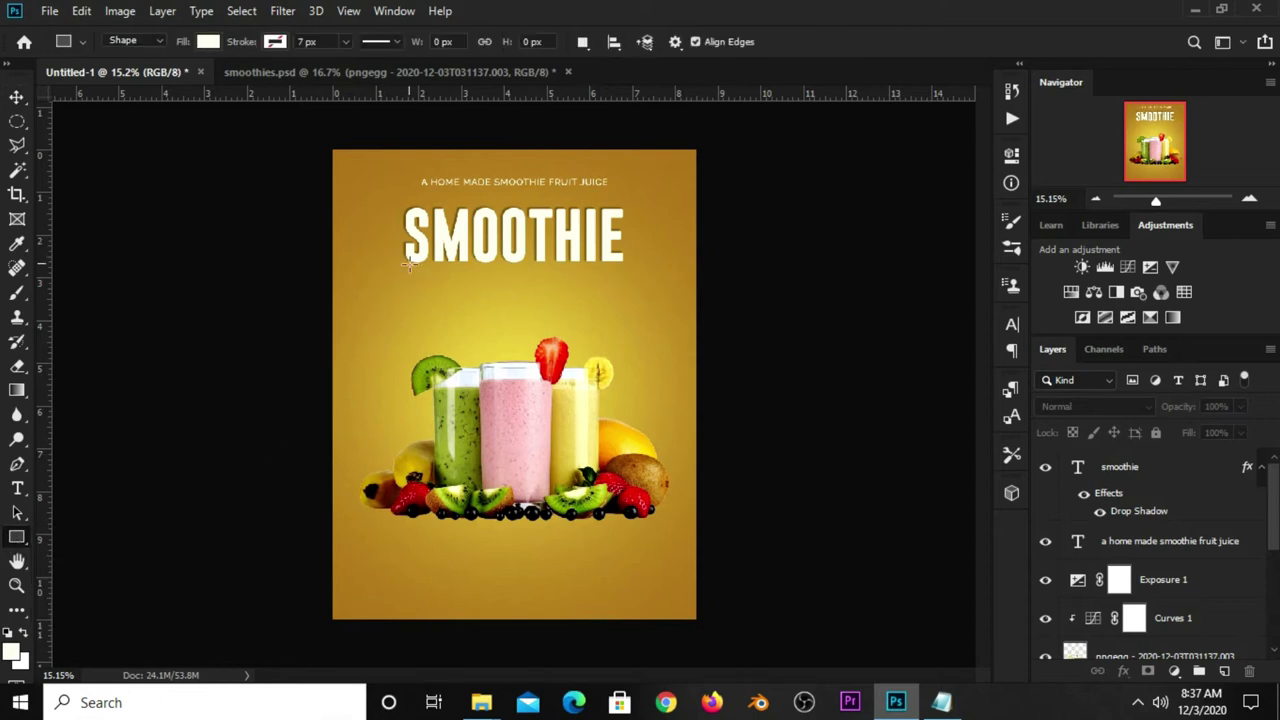
drag(398, 263, 631, 289)
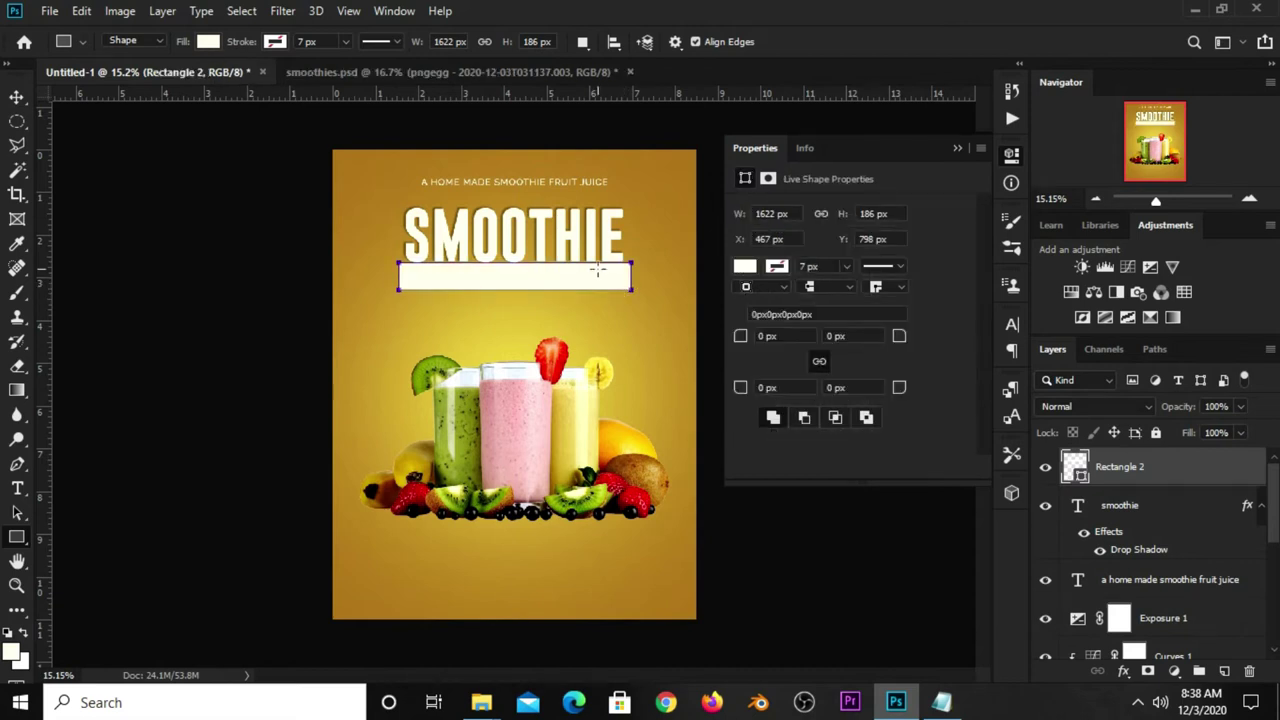
mouse_move(897, 345)
mouse_down()
mouse_move(986, 349)
mouse_move(960, 335)
mouse_up()
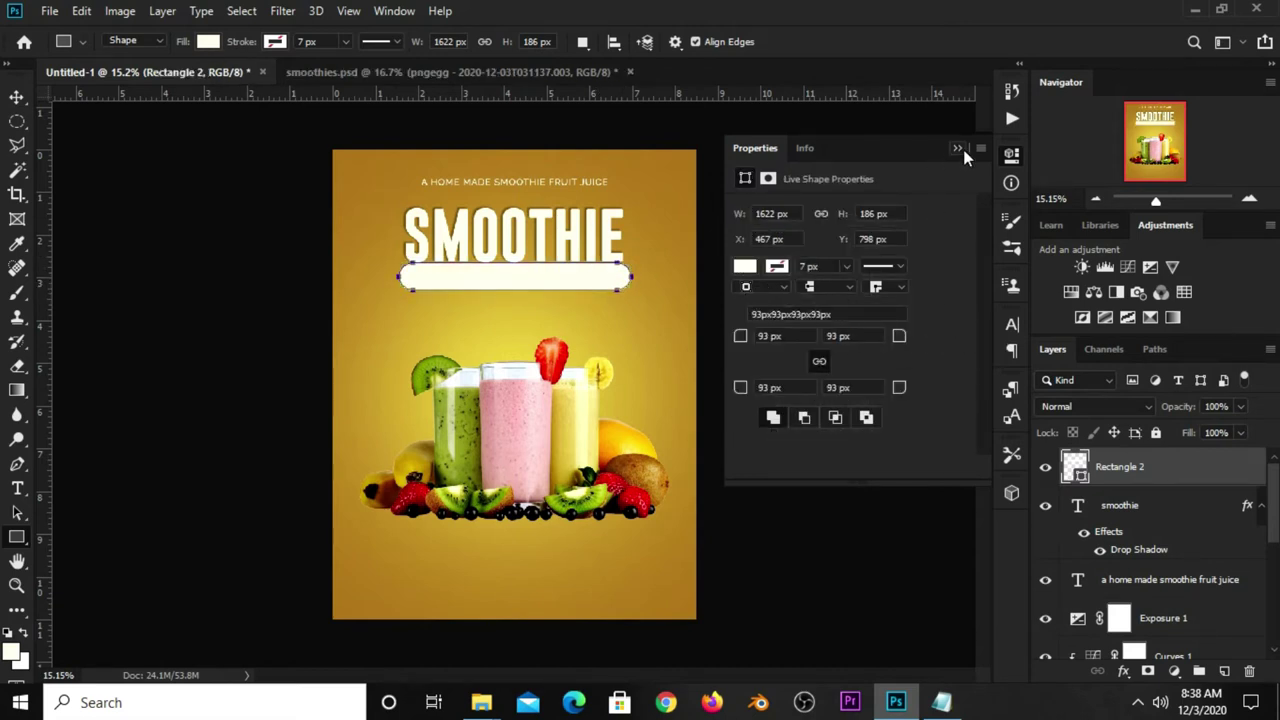
click(957, 148)
Step: Reduce the bar's height to a slim 156 px with Free Transform
key(v)
click(771, 257)
click(576, 288)
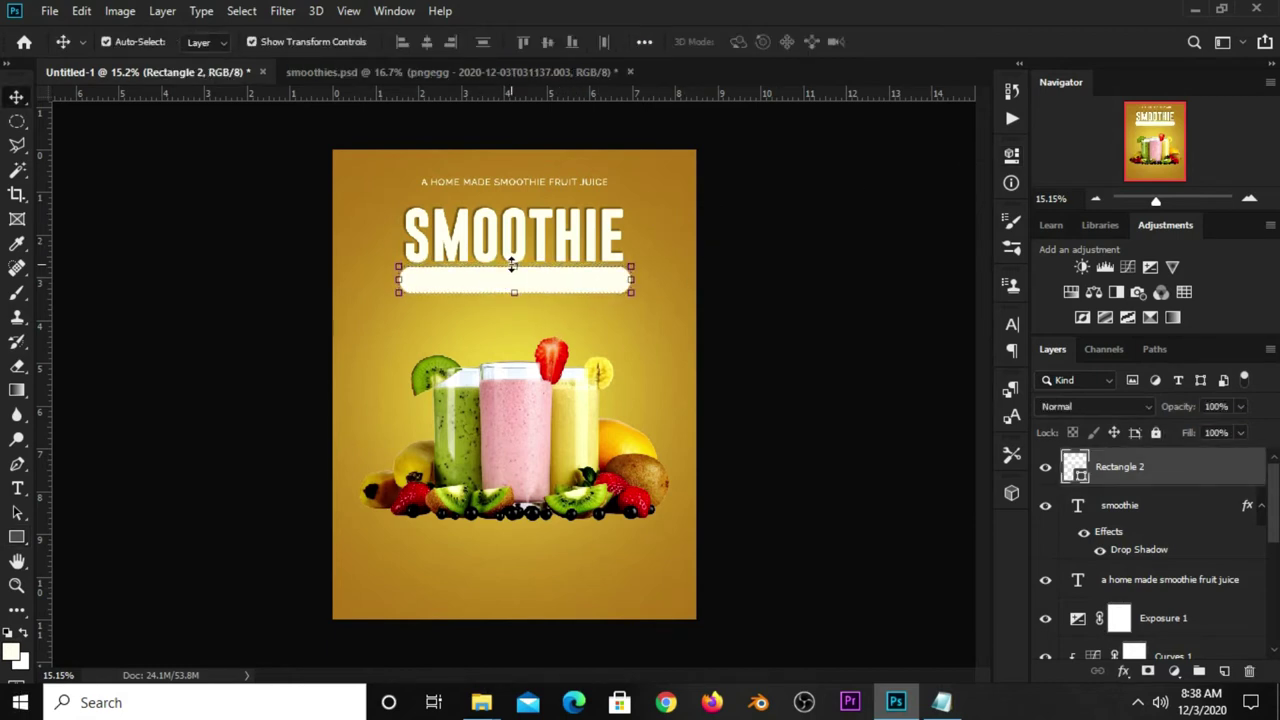
scroll(511, 263, up, 2)
drag(512, 250, 514, 256)
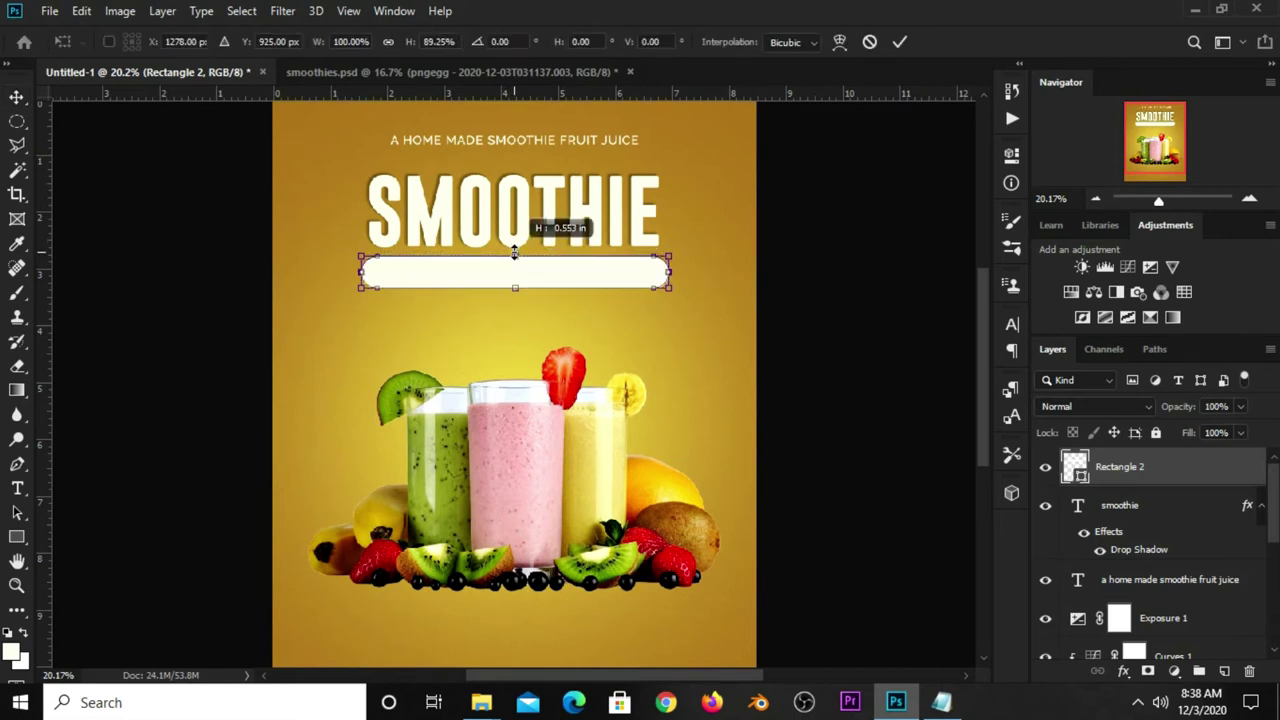
key(Return)
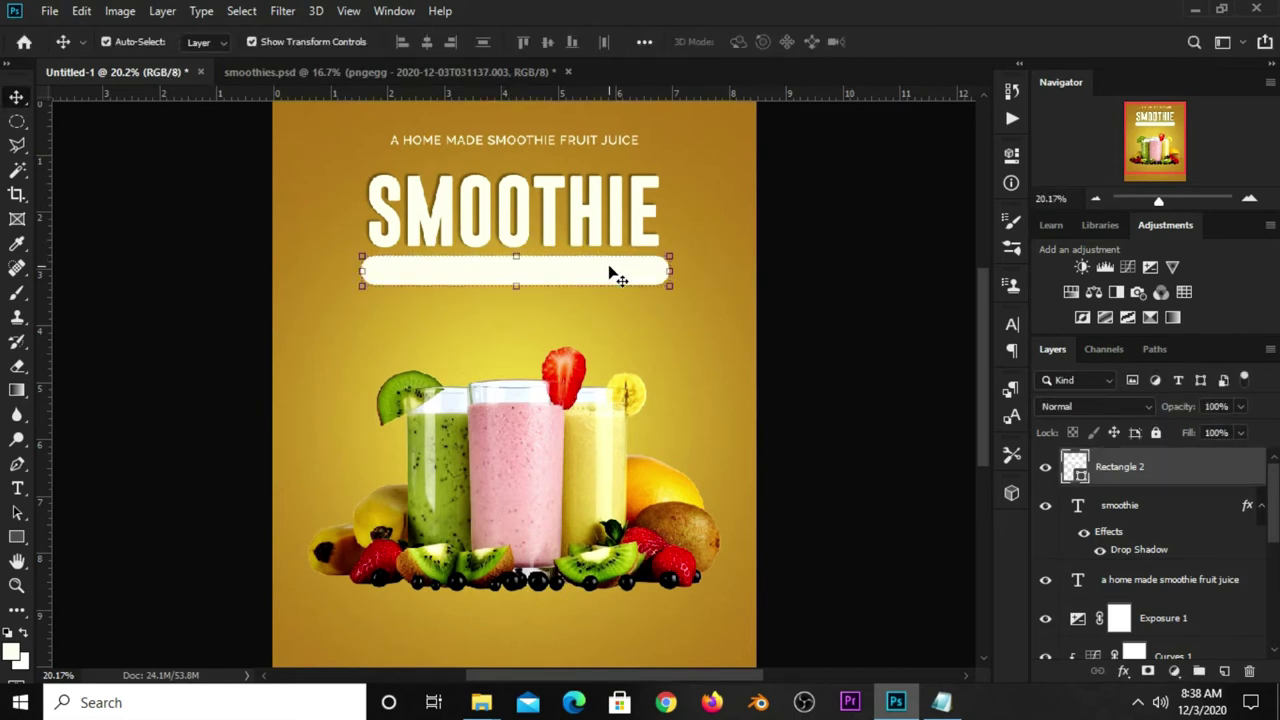
click(1012, 158)
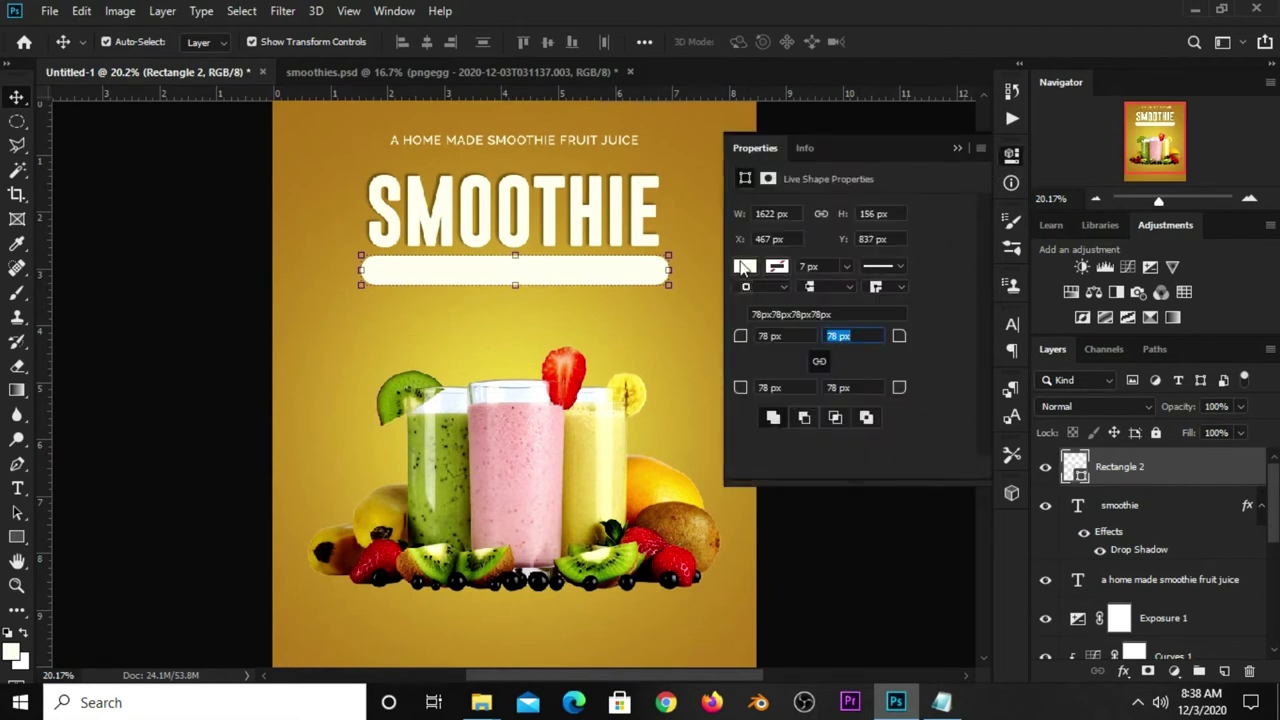
click(745, 268)
Step: Fill the rounded bar with olive green 75821e copied from the notes
click(925, 311)
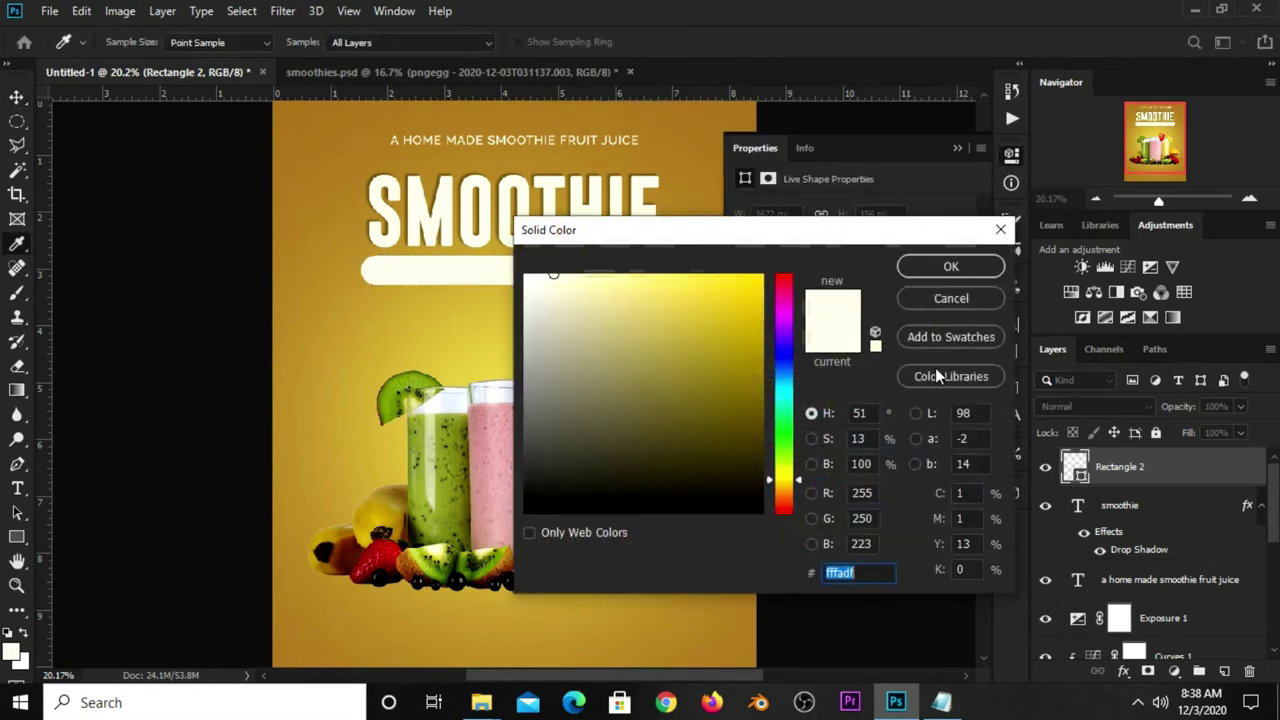
click(941, 702)
double_click(710, 314)
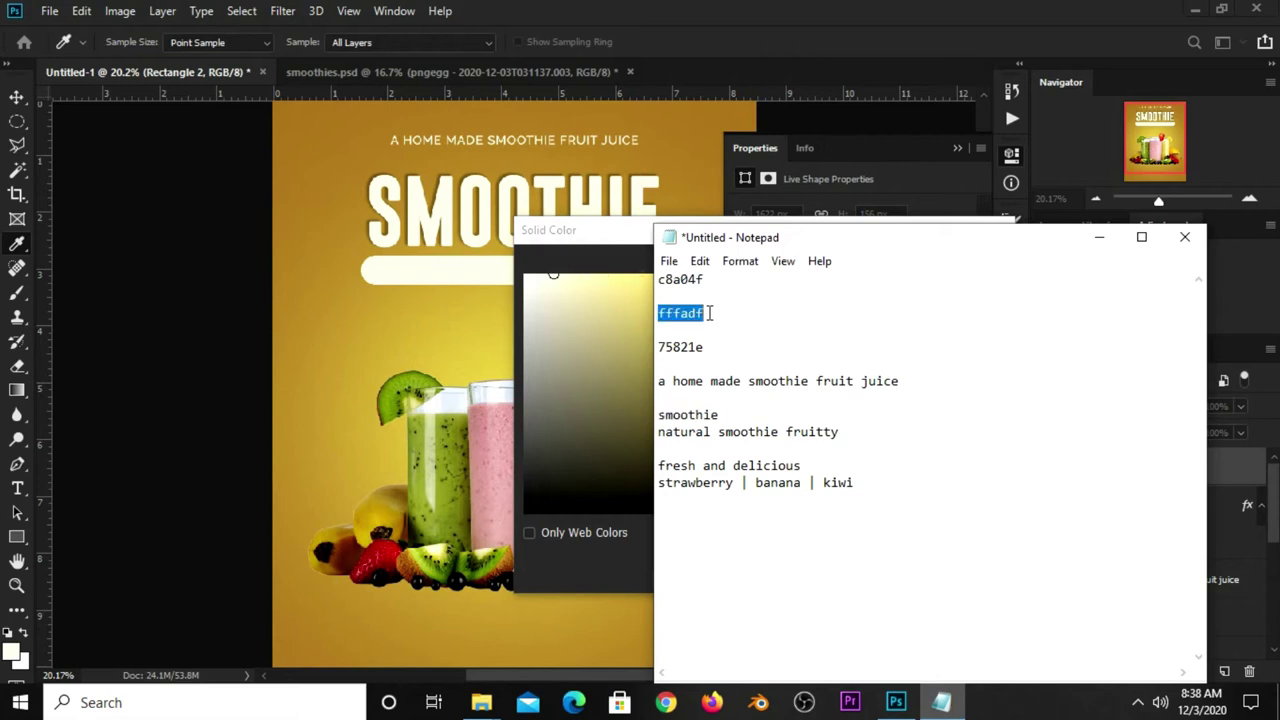
double_click(705, 347)
right_click(704, 347)
click(747, 407)
click(884, 70)
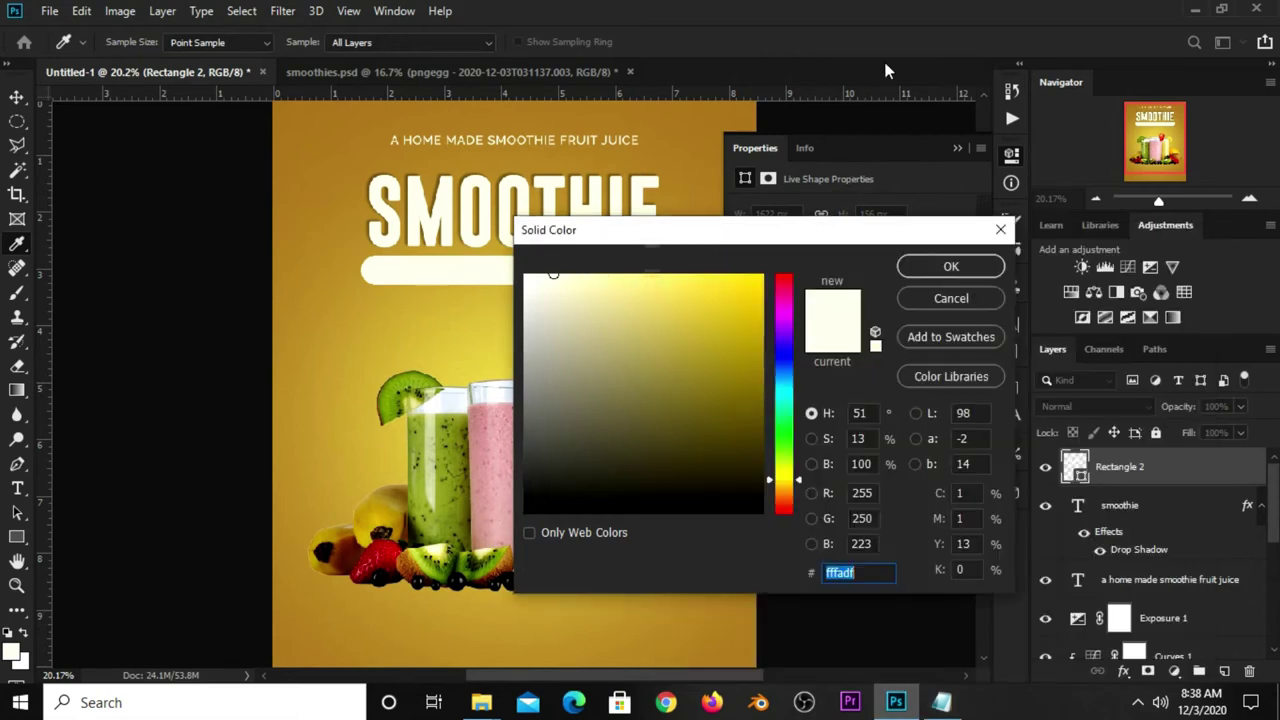
right_click(845, 568)
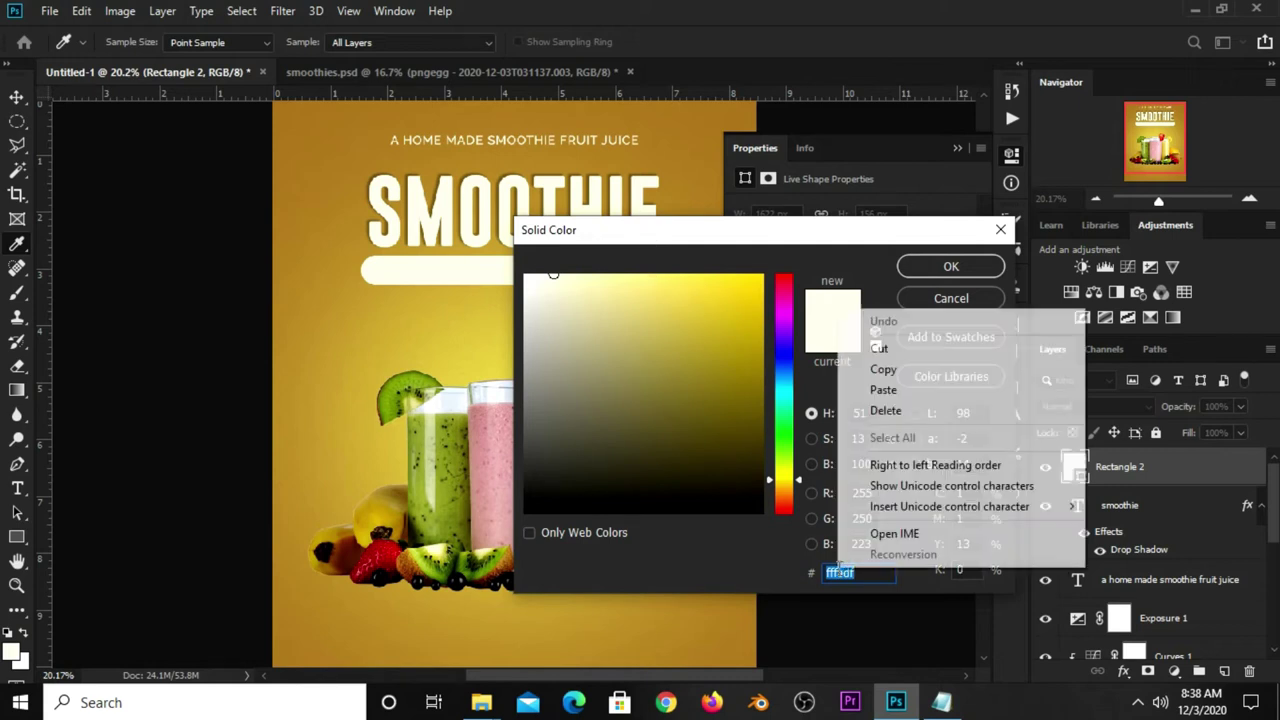
click(878, 390)
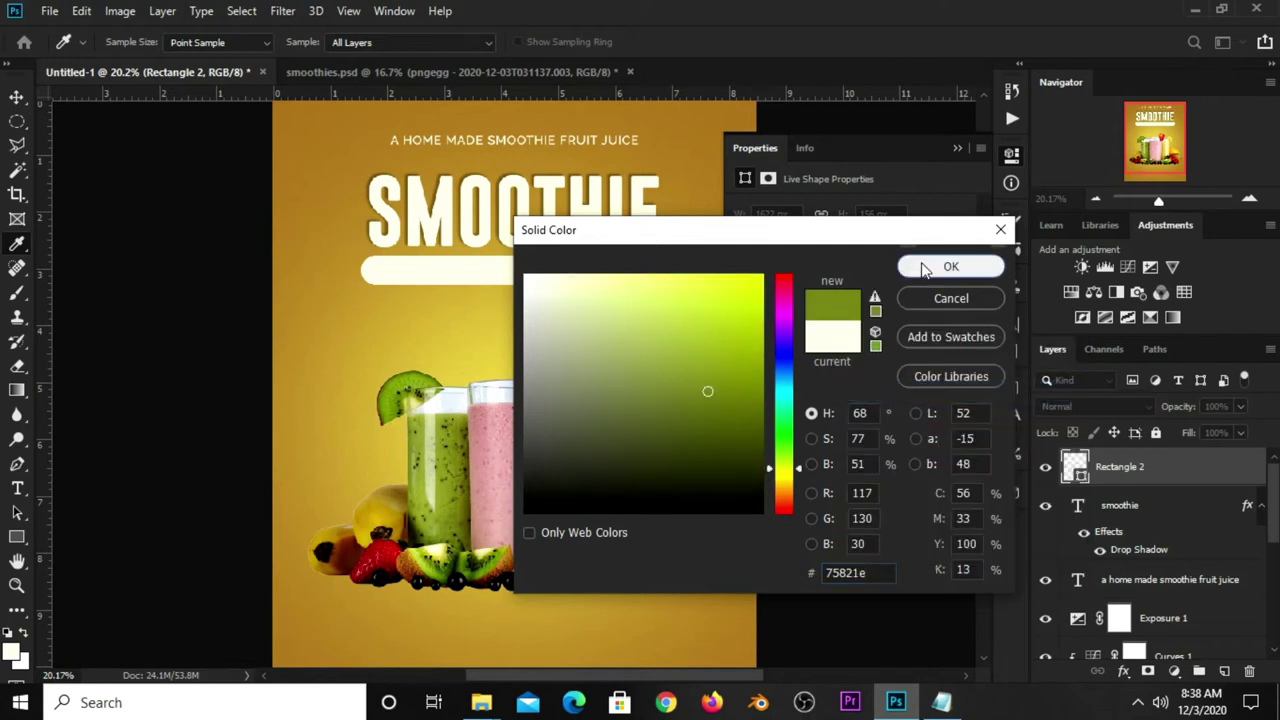
click(951, 266)
click(955, 150)
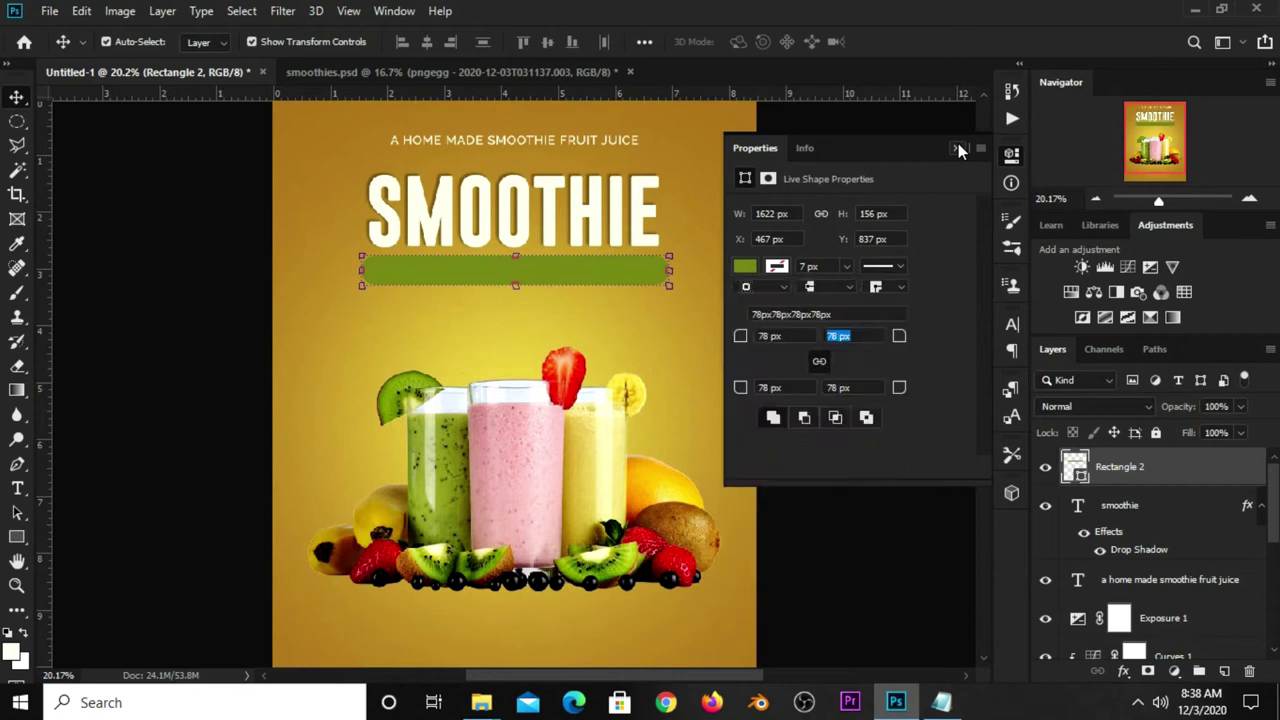
click(857, 251)
Step: Open the green bar's layer style and enable Drop Shadow
click(627, 283)
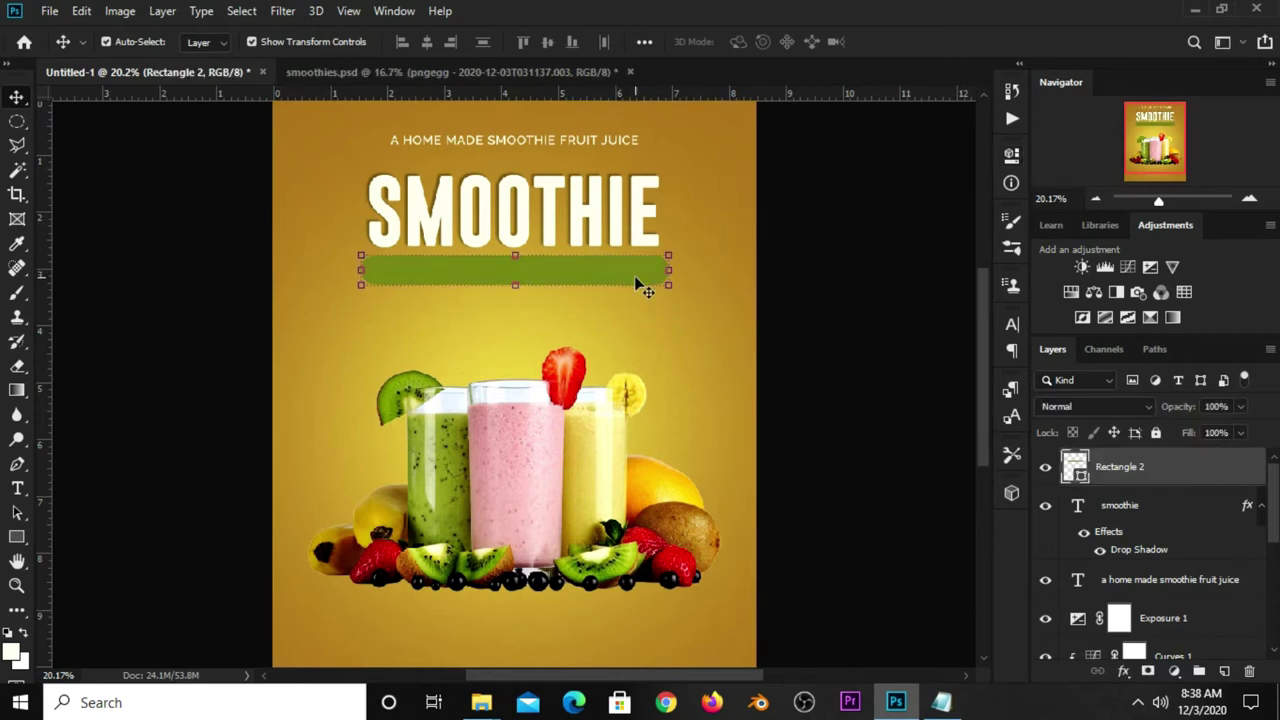
click(1123, 672)
click(1178, 499)
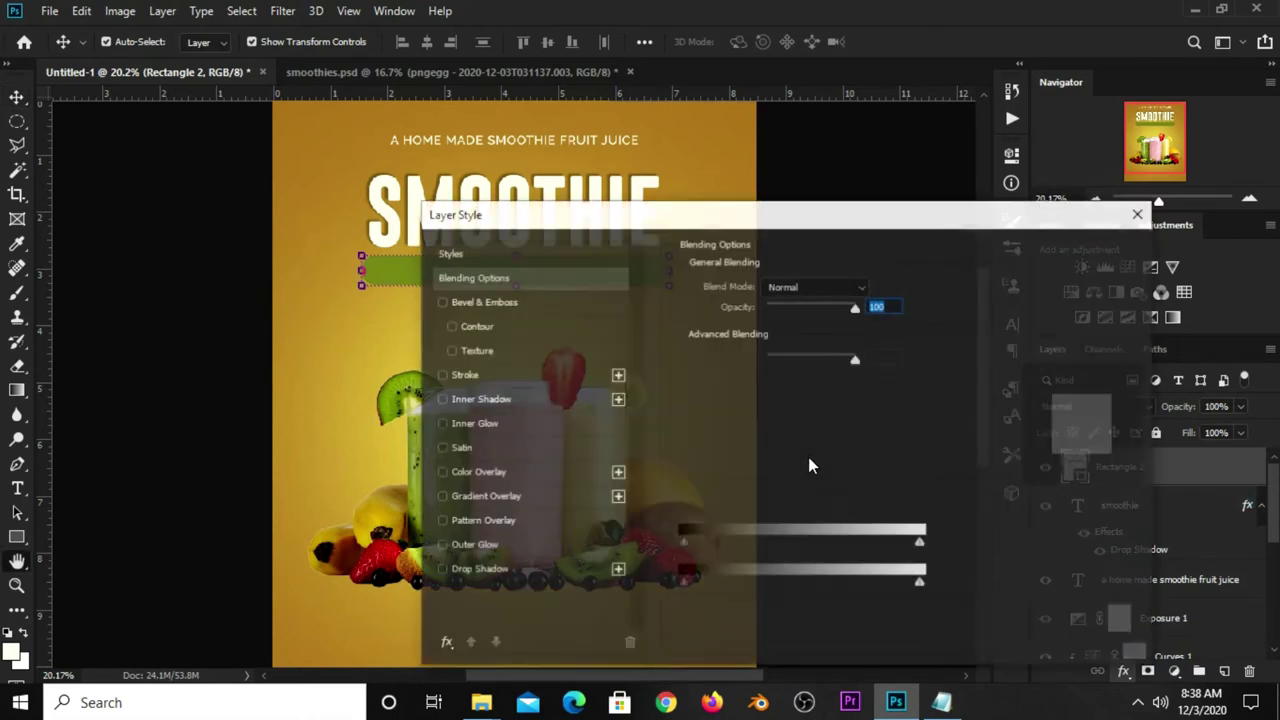
click(475, 574)
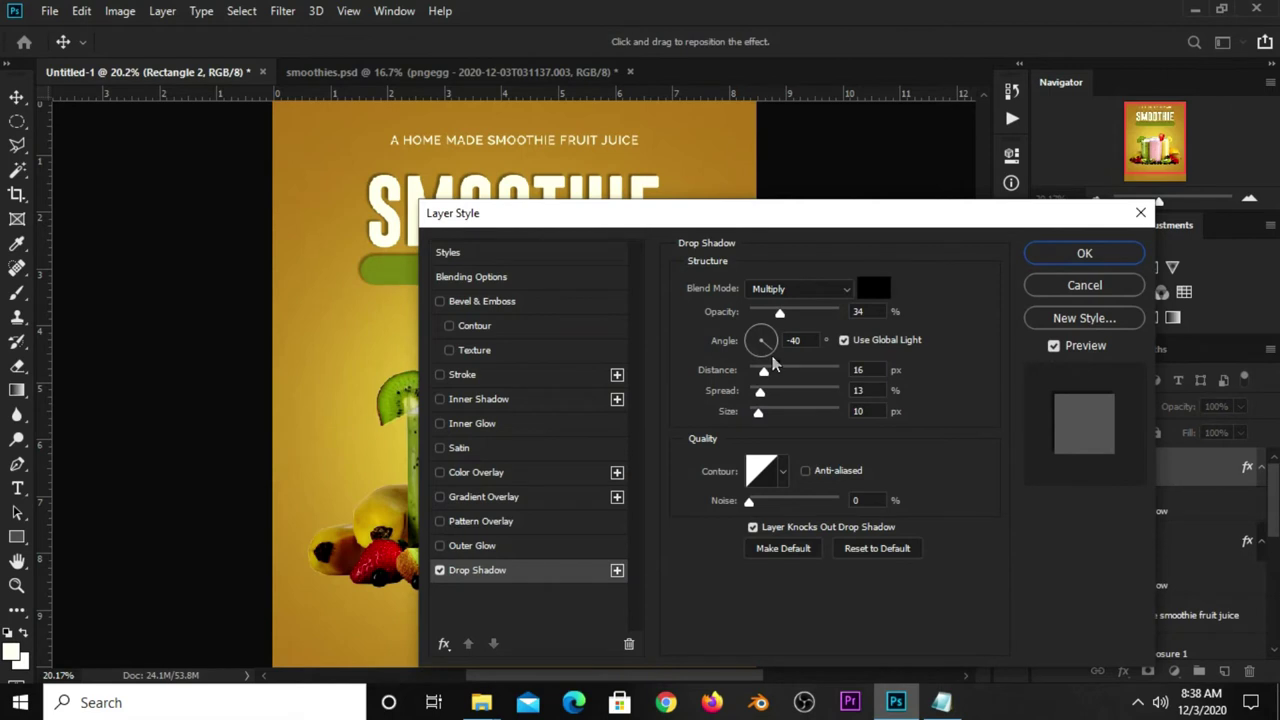
Step: Set the bar's shadow to 40% opacity and 6 px distance and apply it
click(871, 311)
text(40)
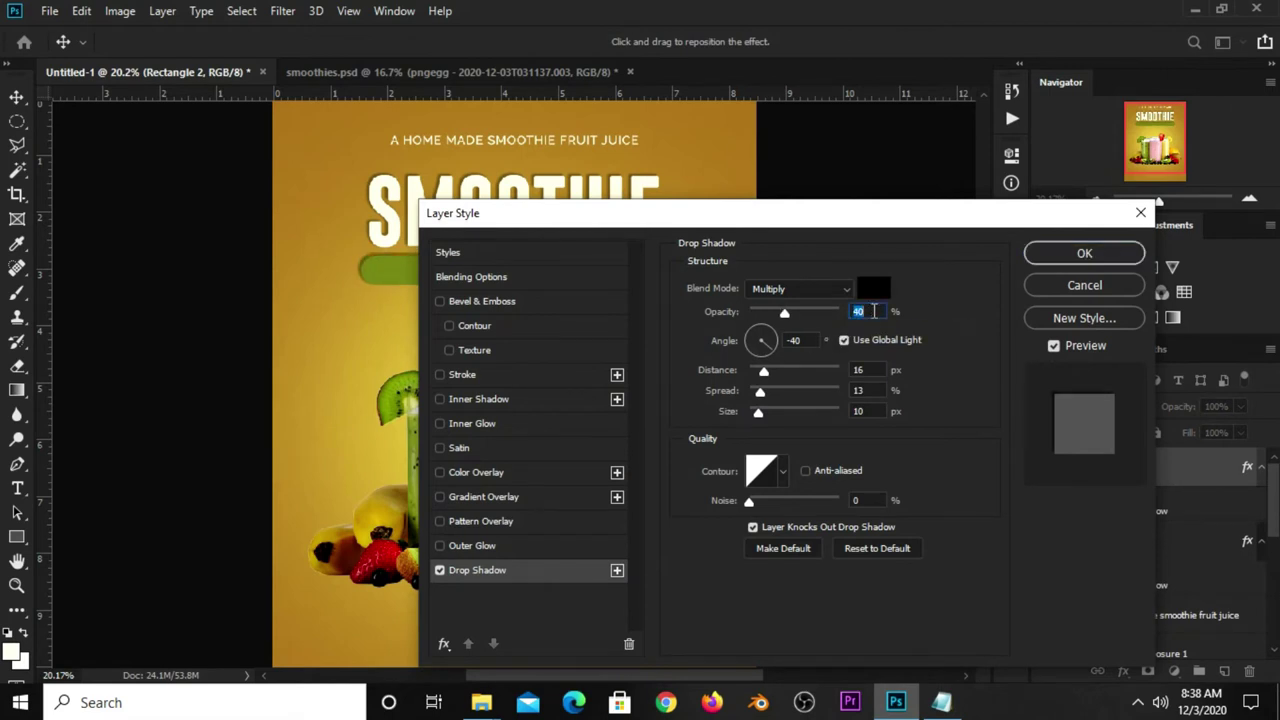
click(812, 340)
click(880, 371)
text(6)
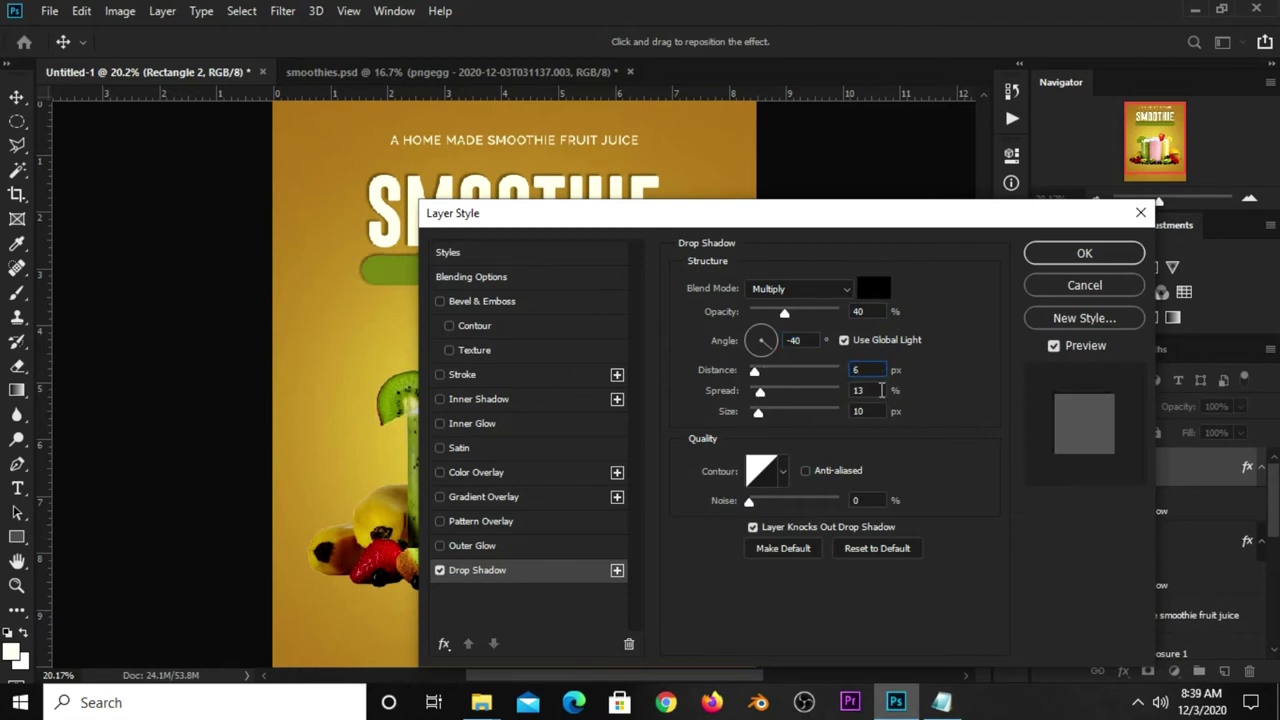
click(869, 411)
click(869, 392)
click(805, 342)
click(1035, 254)
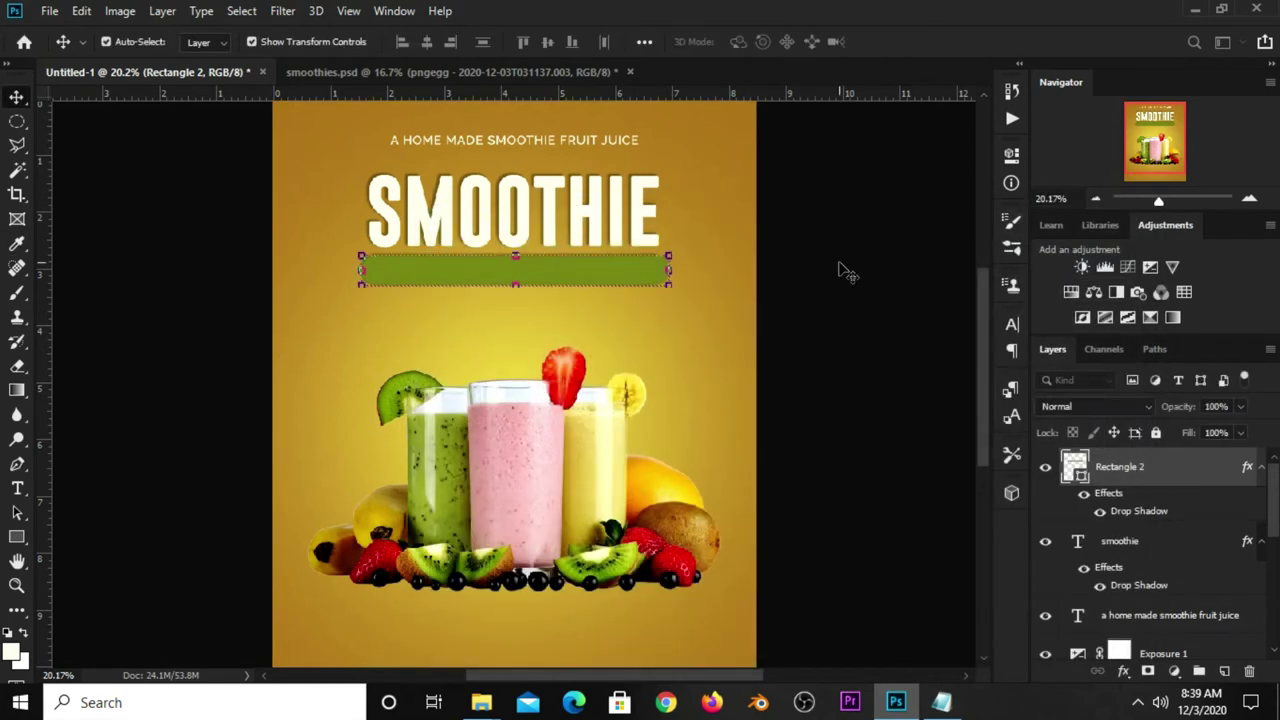
click(845, 272)
Step: Copy the 'natural smoothie fruitty' line from the notes
click(941, 702)
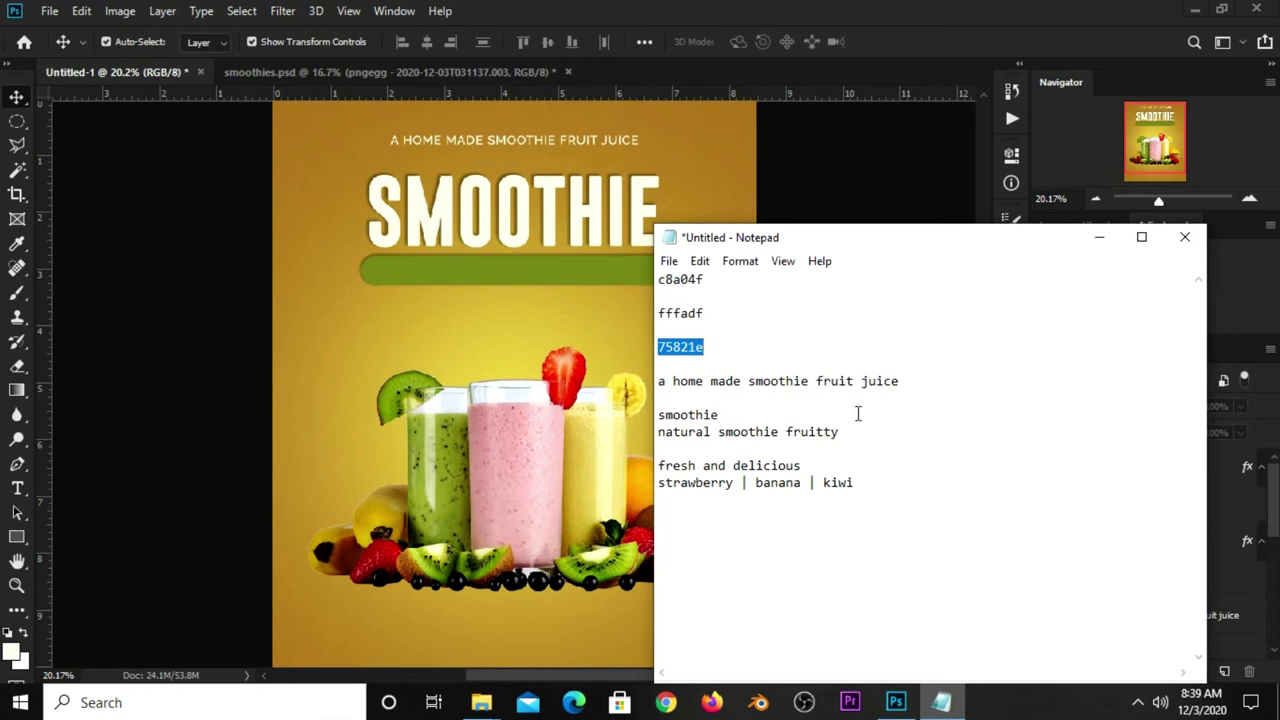
drag(673, 432, 658, 433)
drag(851, 431, 659, 433)
right_click(664, 441)
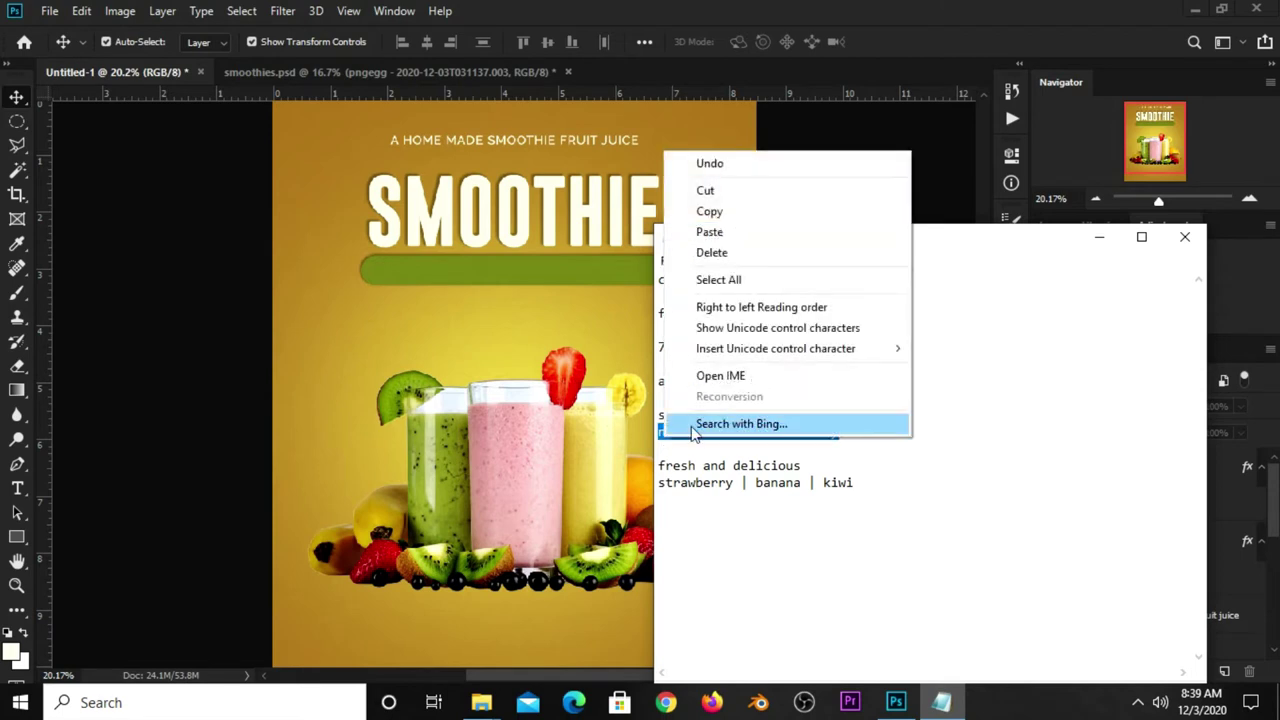
click(714, 210)
click(824, 176)
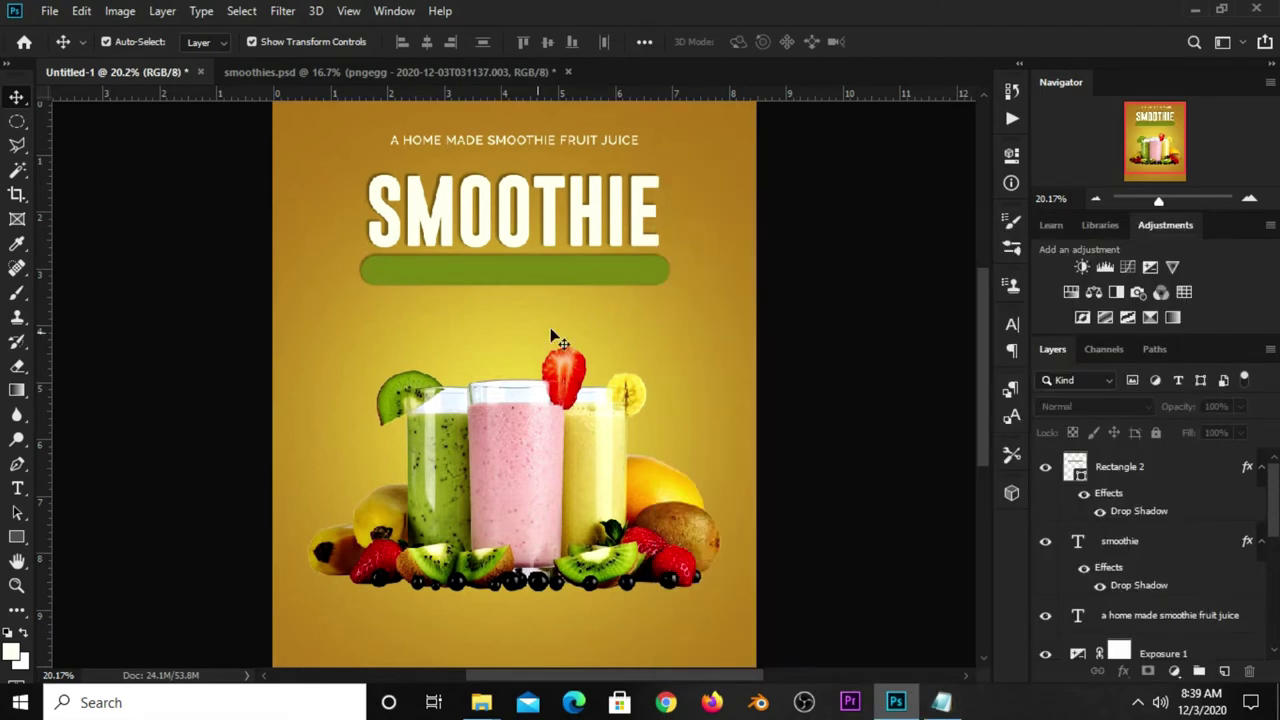
Step: Add a Raleway 'NATURAL SMOOTHIE FRUITTY' text layer below the green bar
click(18, 488)
click(55, 489)
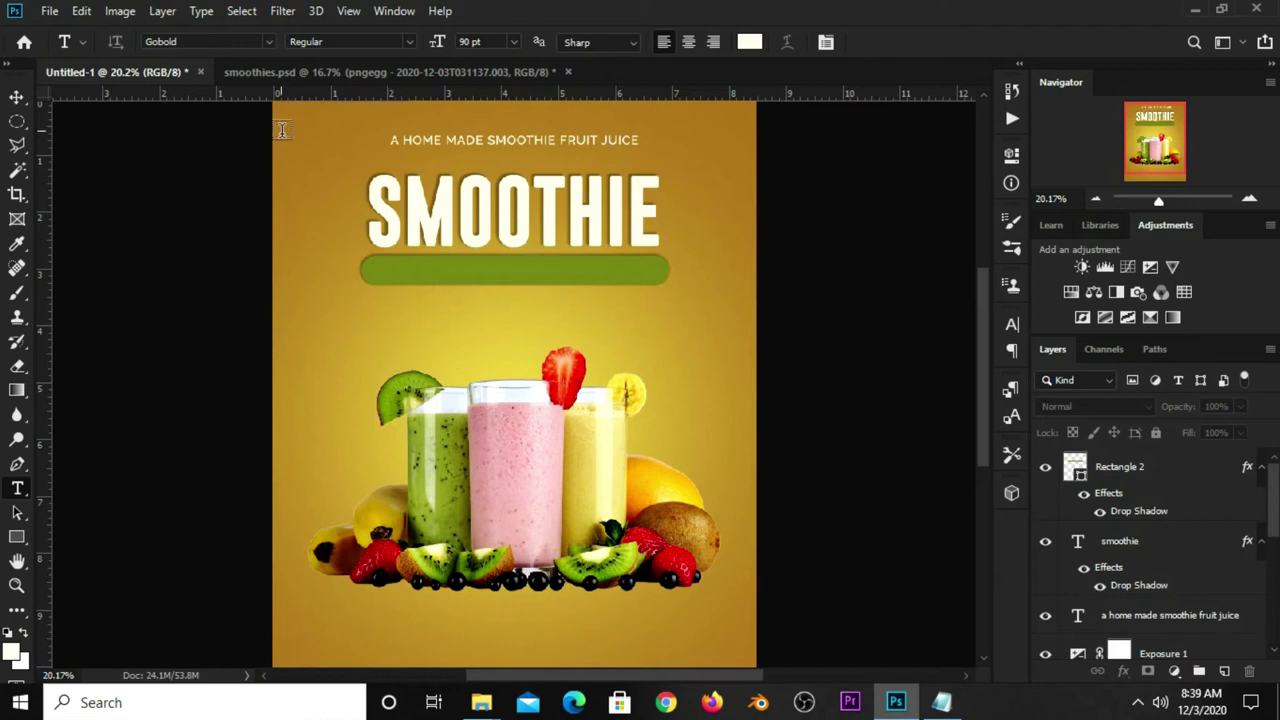
click(269, 41)
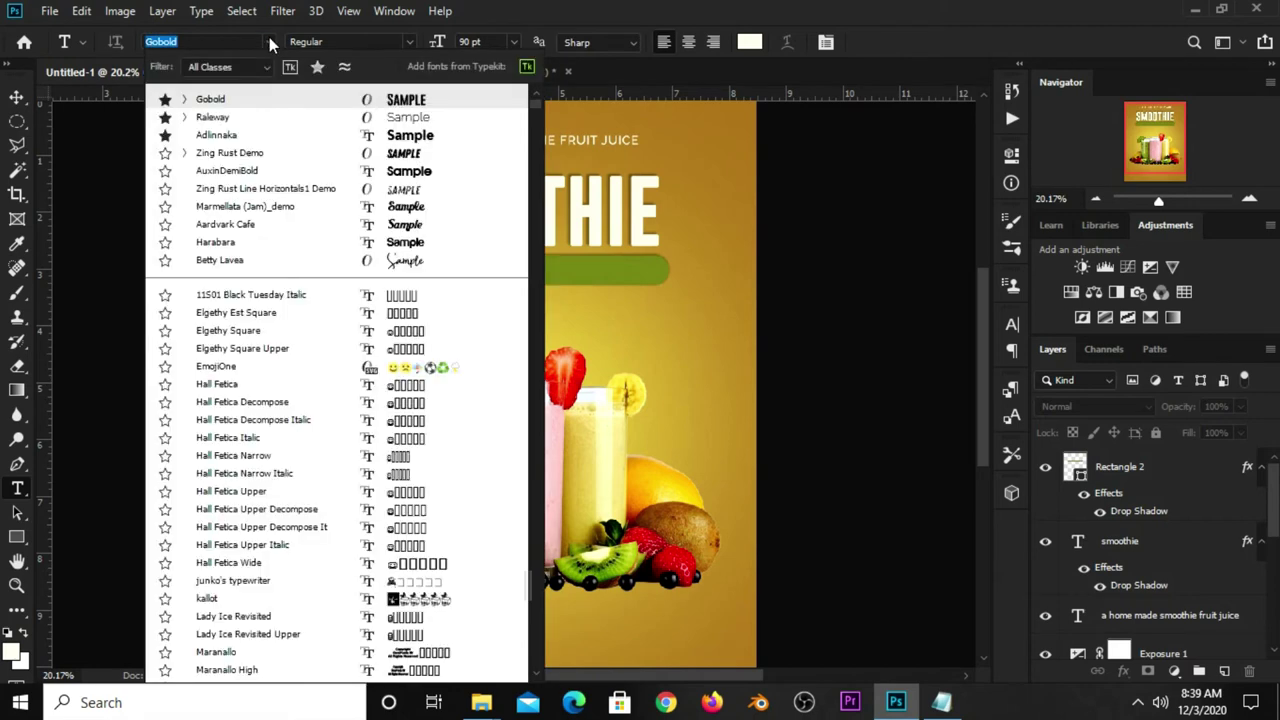
click(213, 117)
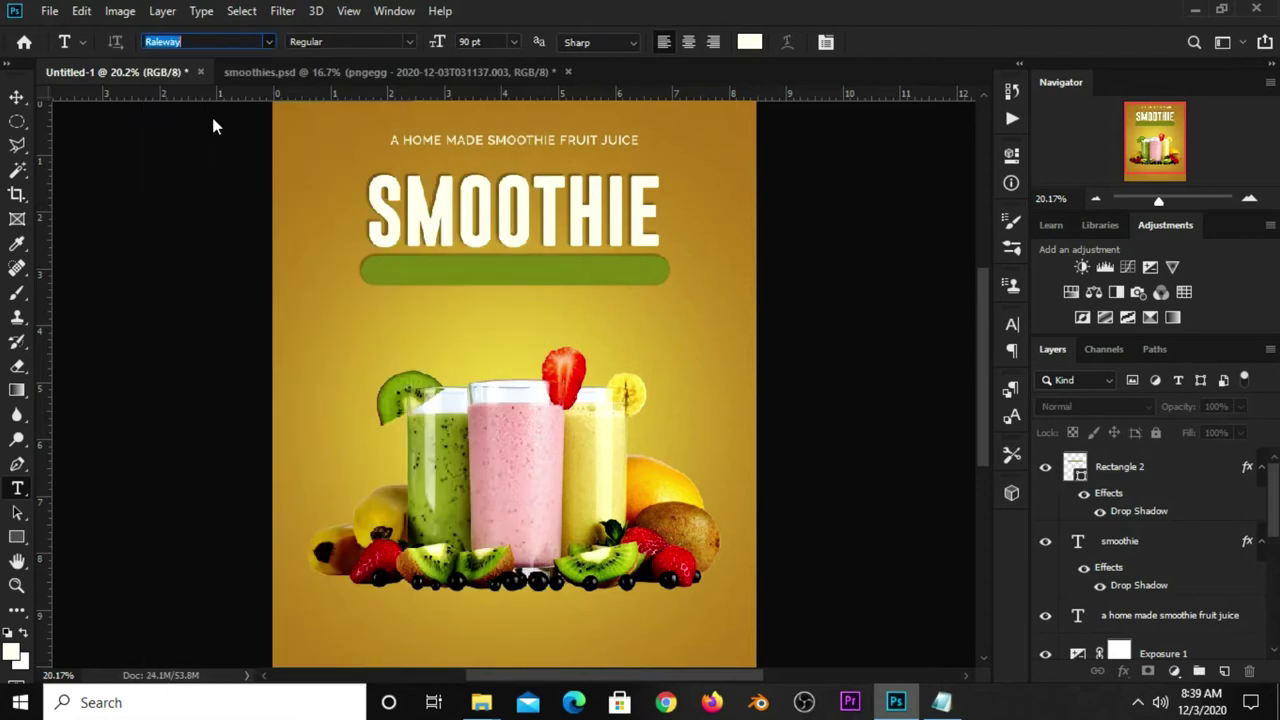
click(378, 322)
text(NATURAL S)
click(895, 43)
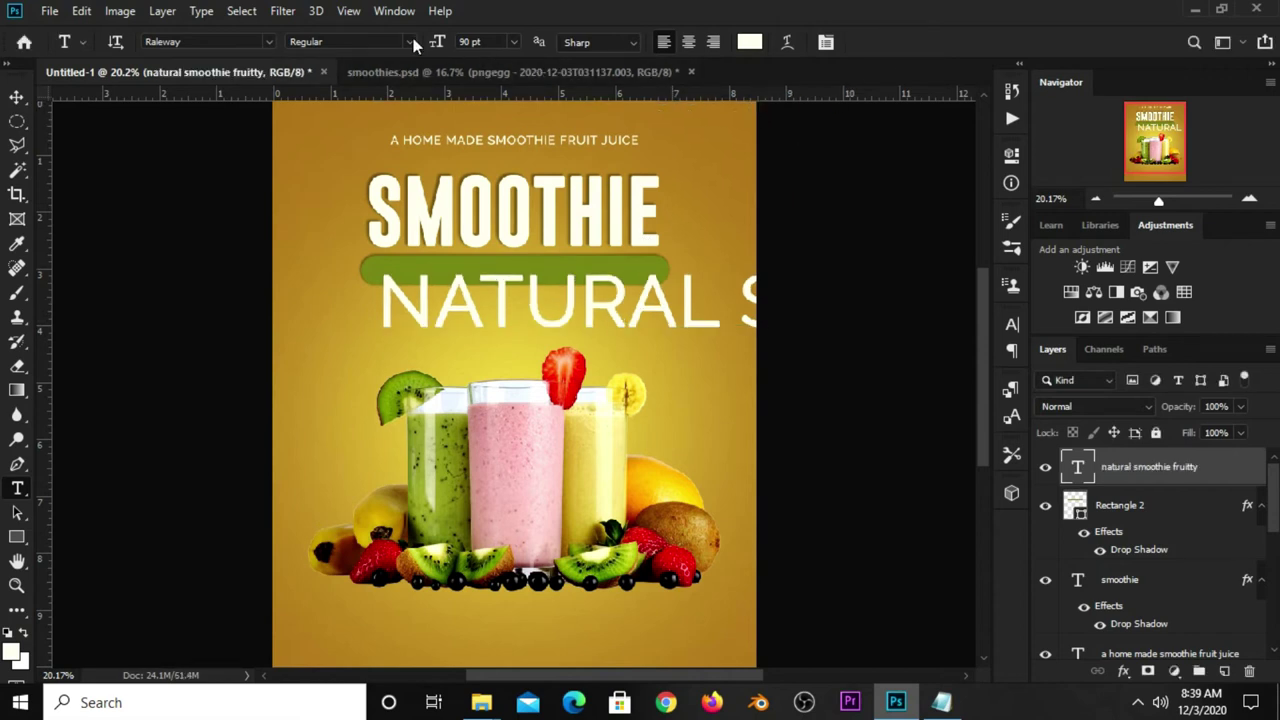
Step: Resize the tagline to 22 pt and move it onto the green bar
click(513, 42)
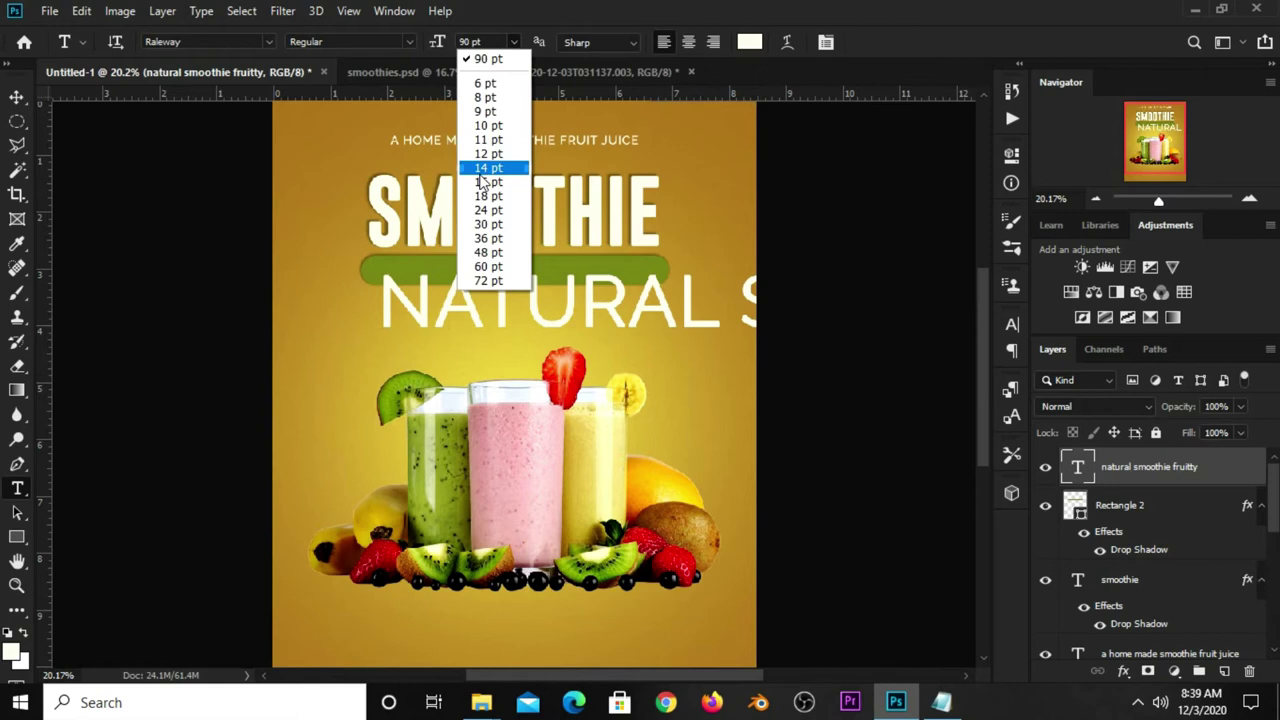
click(490, 44)
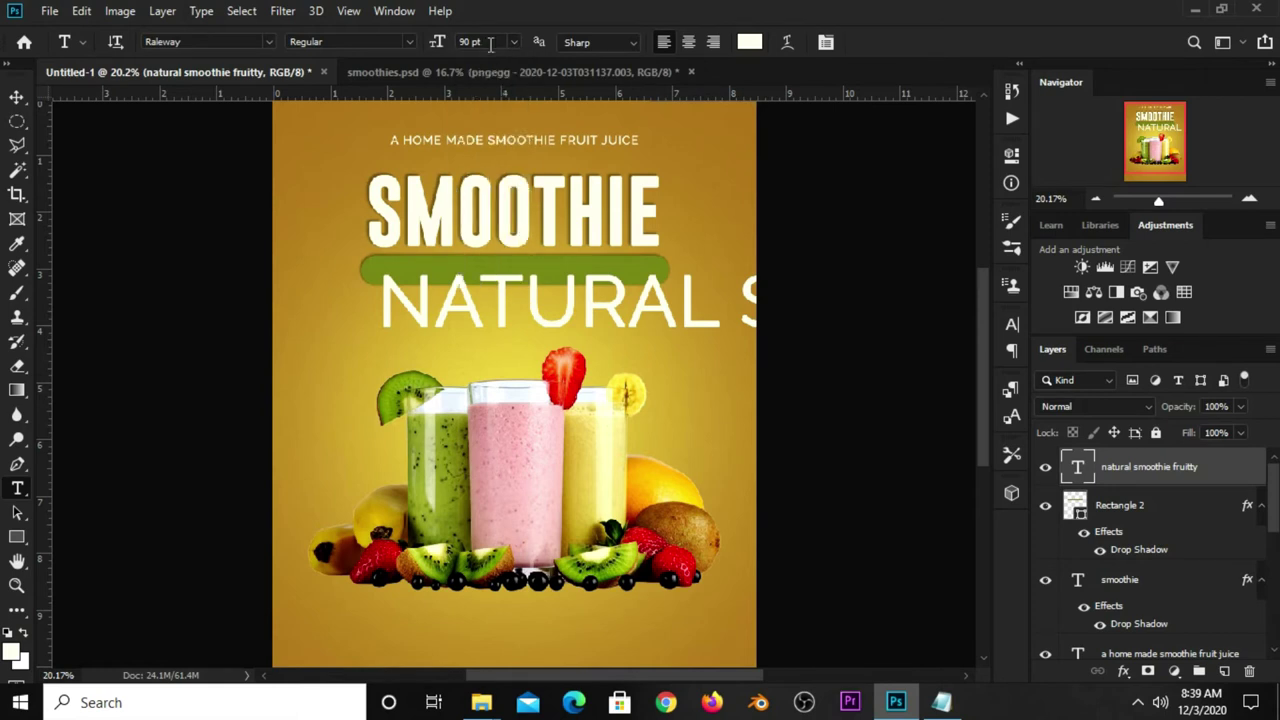
double_click(489, 44)
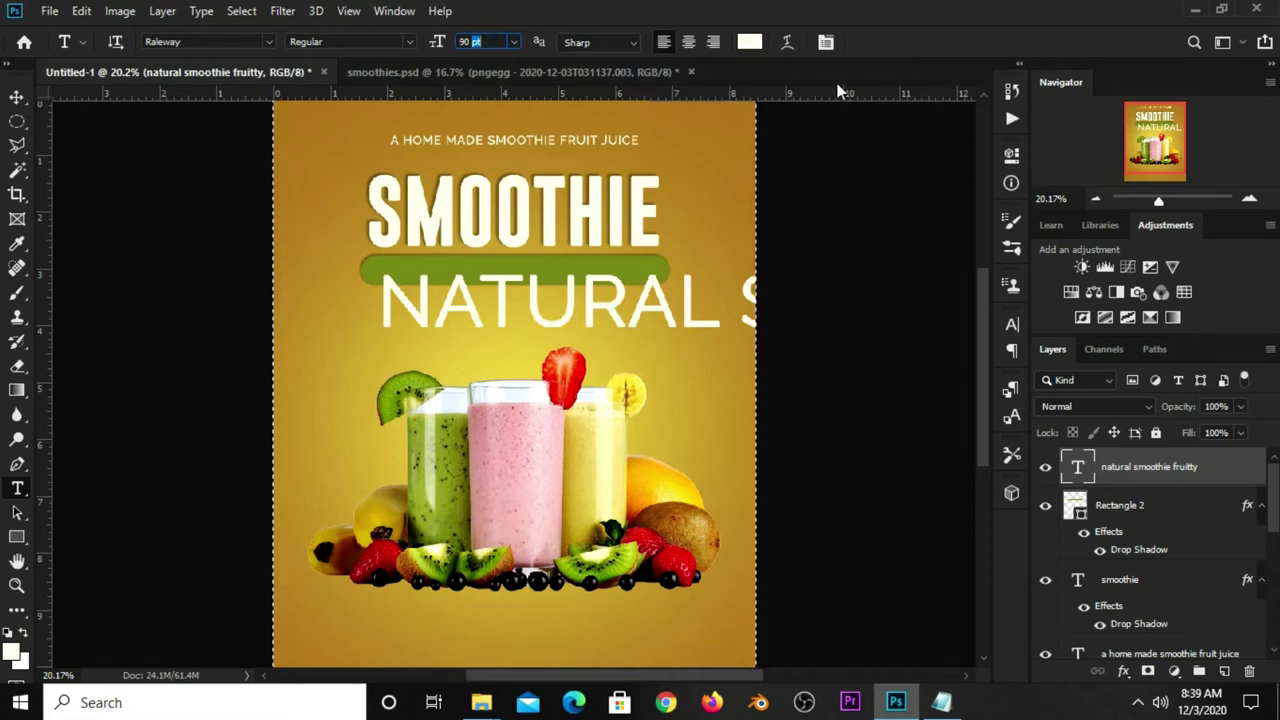
key(ctrl+a)
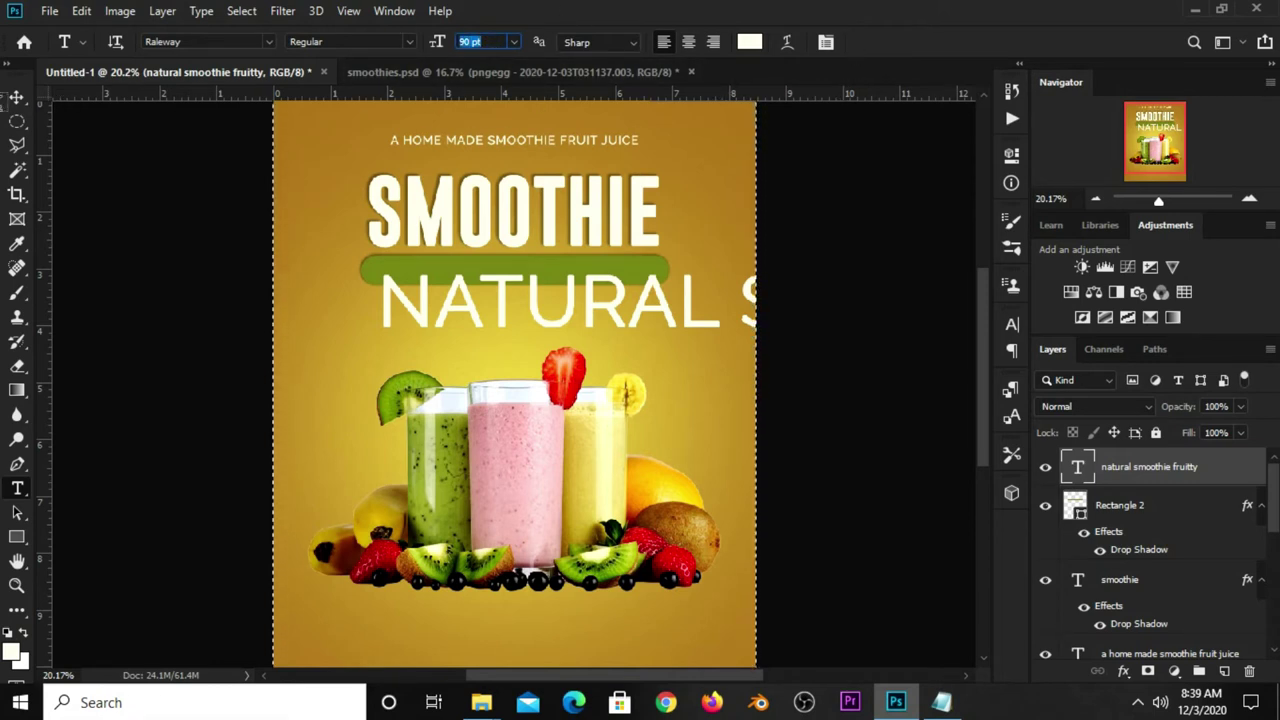
click(17, 97)
key(ctrl+d)
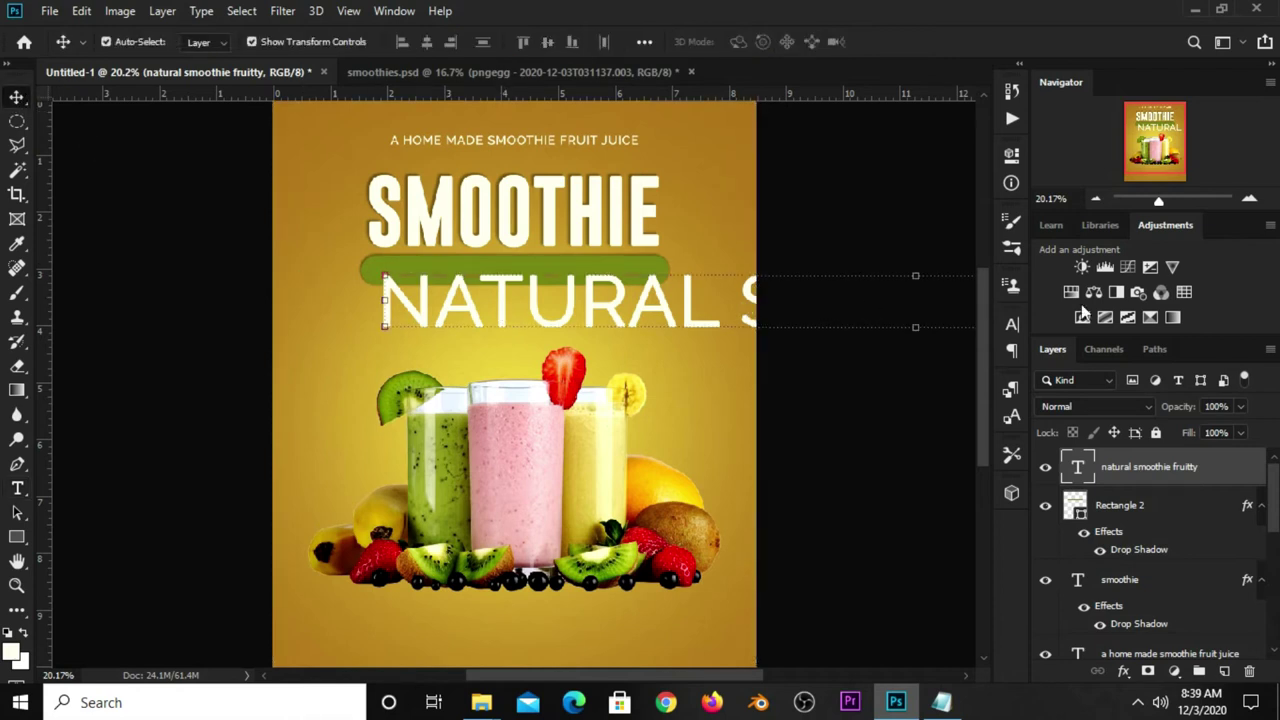
click(1015, 324)
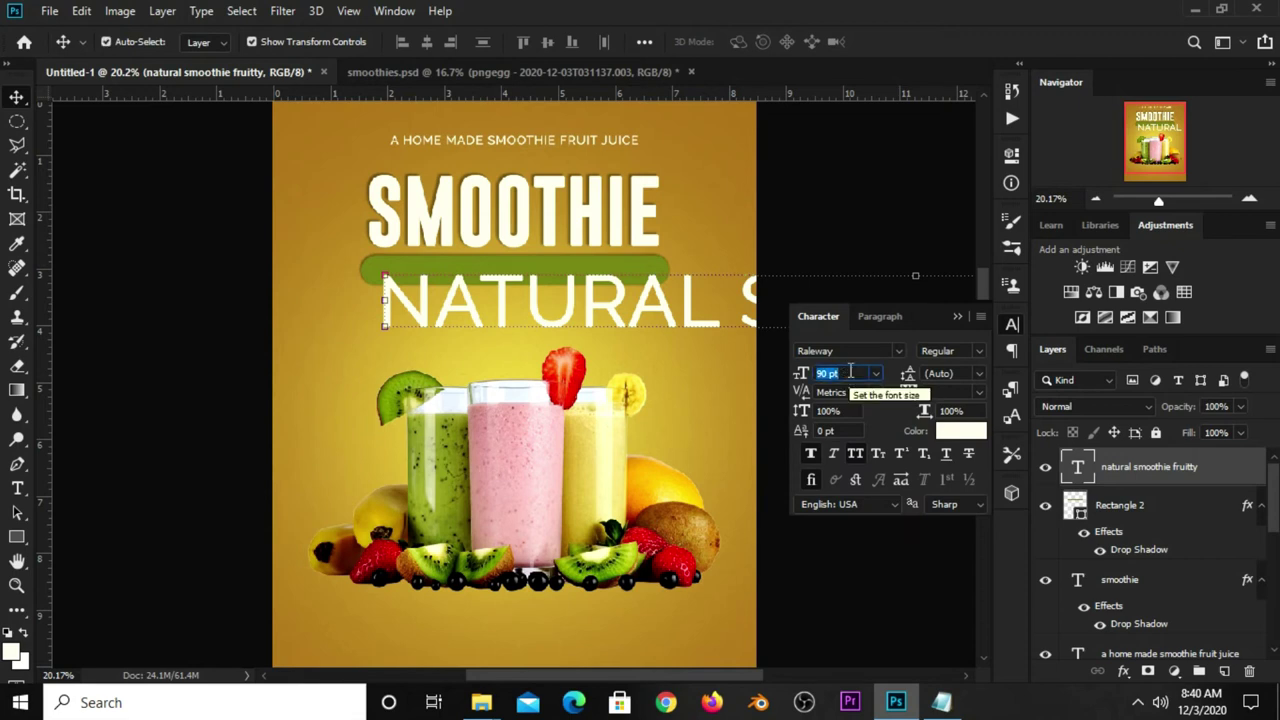
text(22)
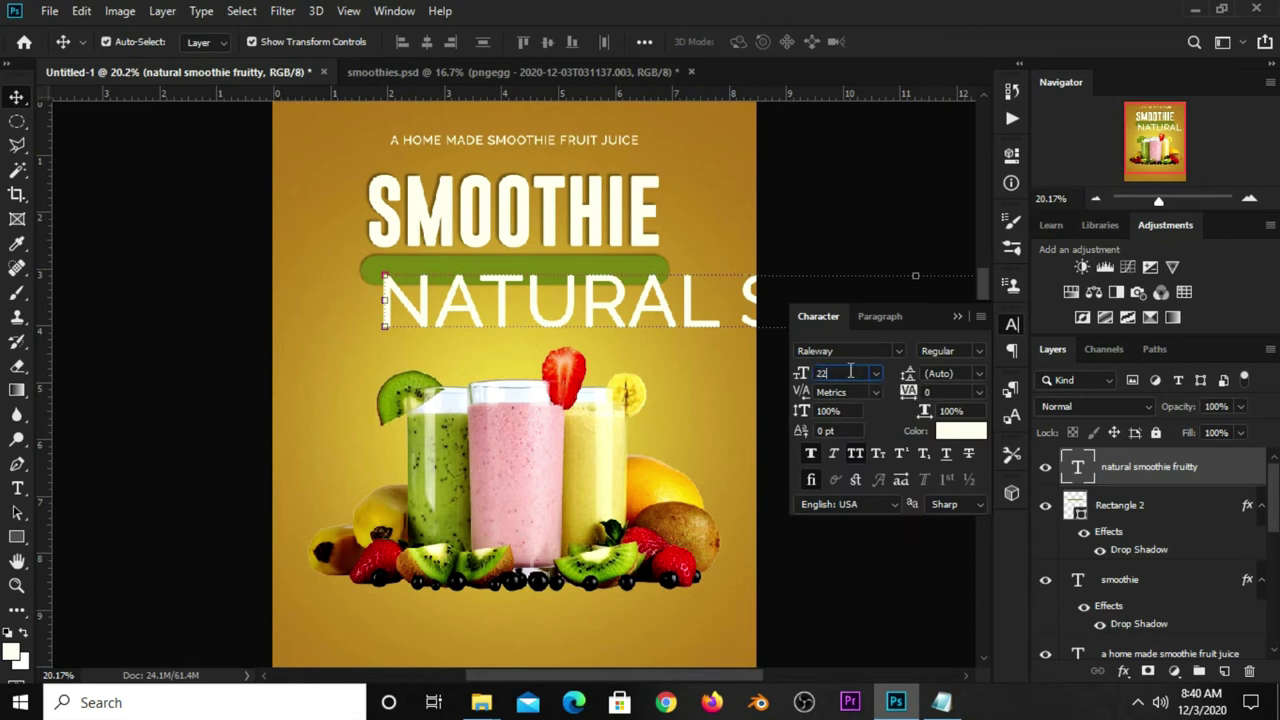
key(Return)
drag(551, 322, 558, 277)
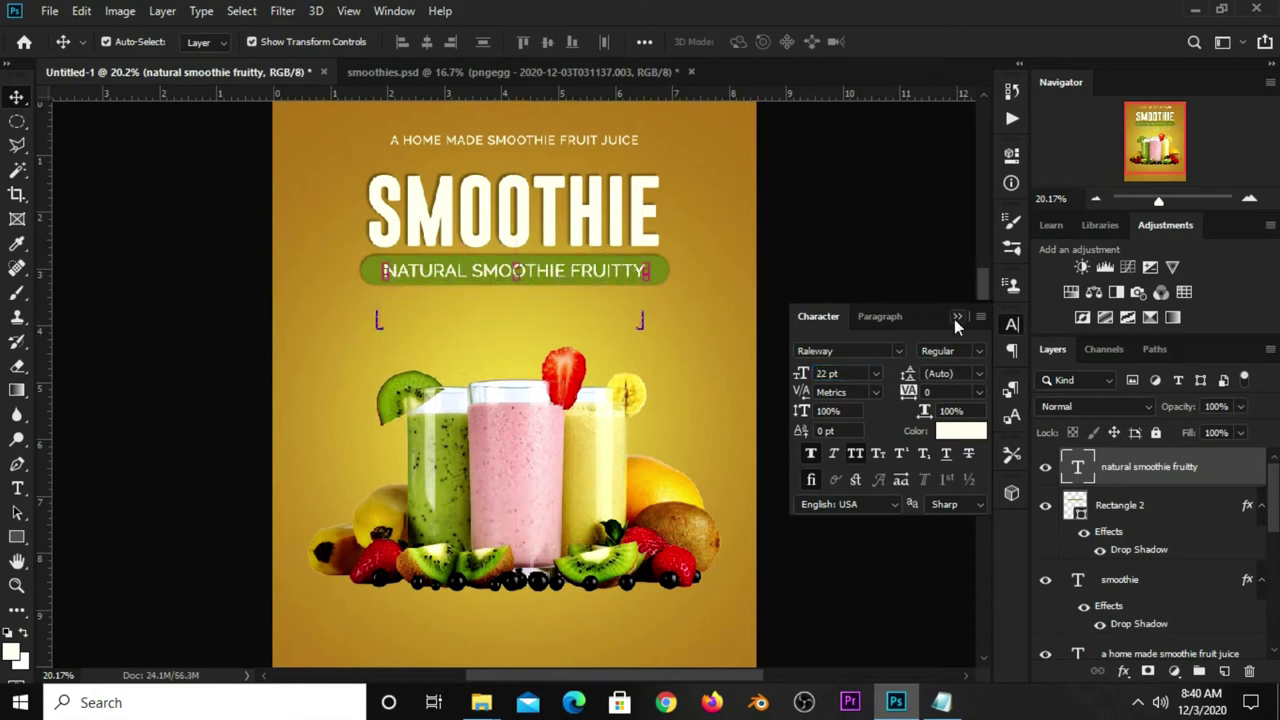
click(957, 317)
Step: Centre the SMOOTHIE headline, green bar and tagline horizontally on the page
click(565, 226)
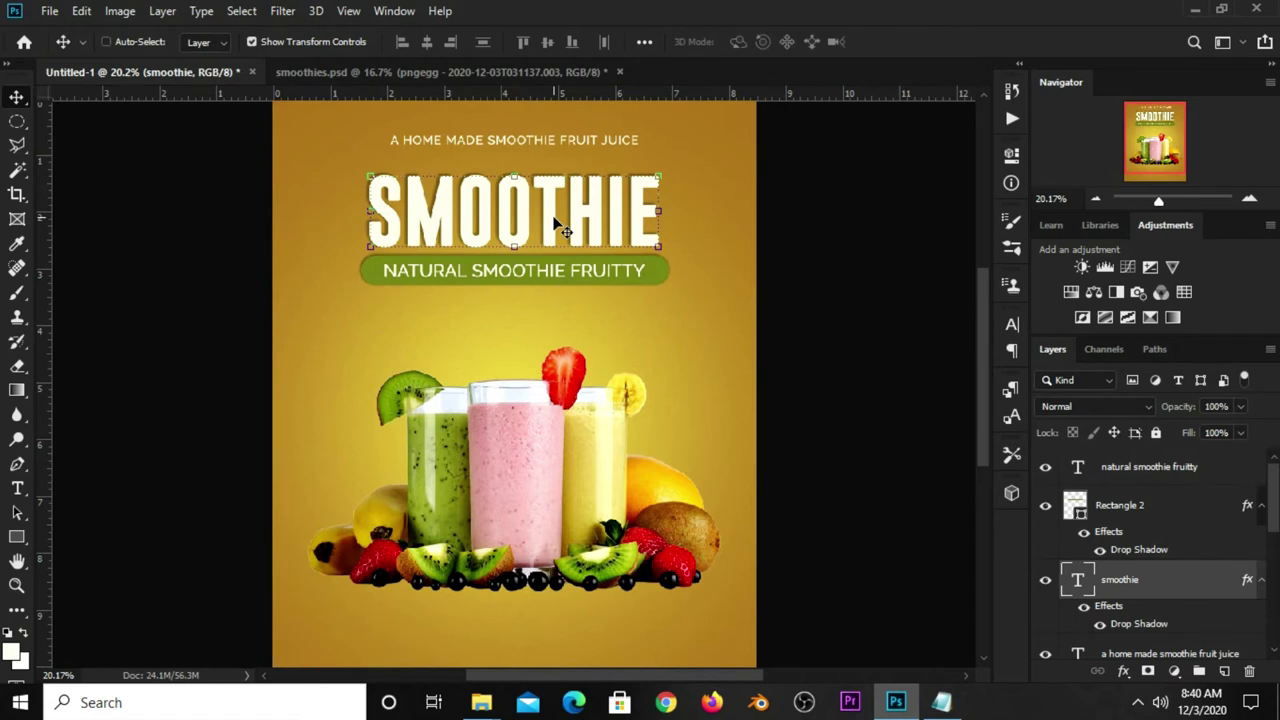
key(ctrl+a)
click(428, 43)
key(ctrl+d)
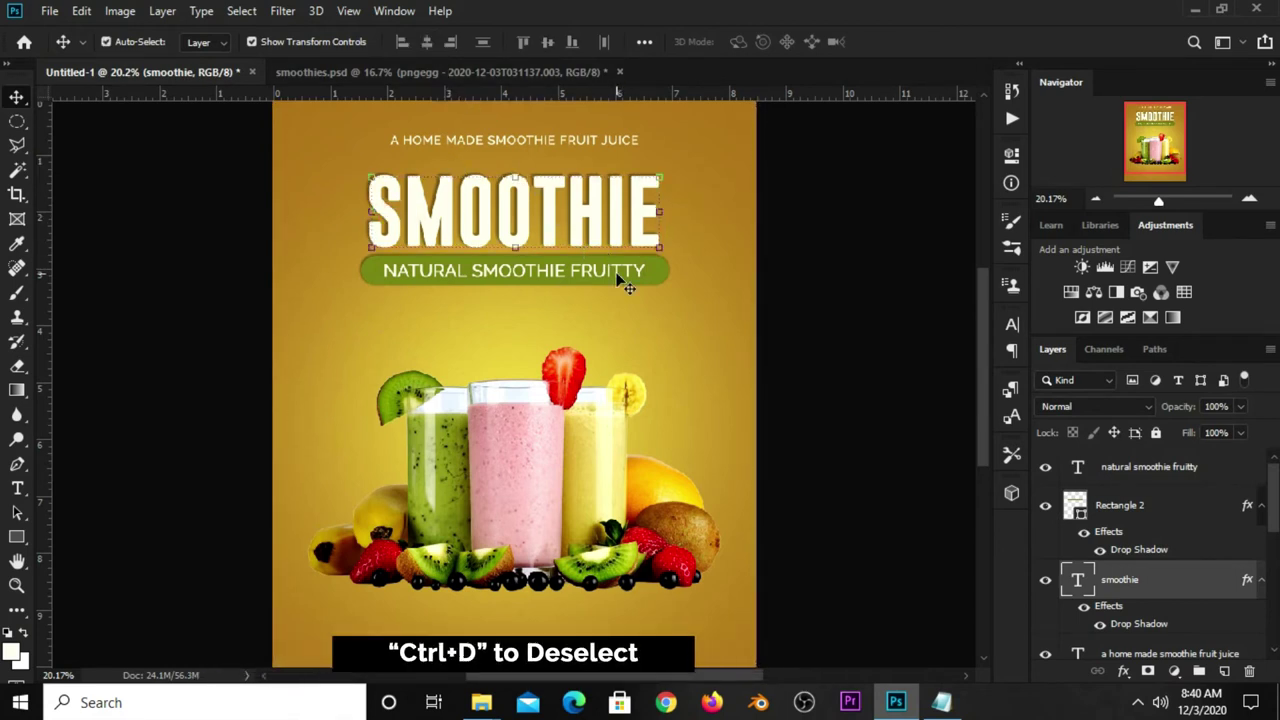
click(650, 273)
key(ctrl+a)
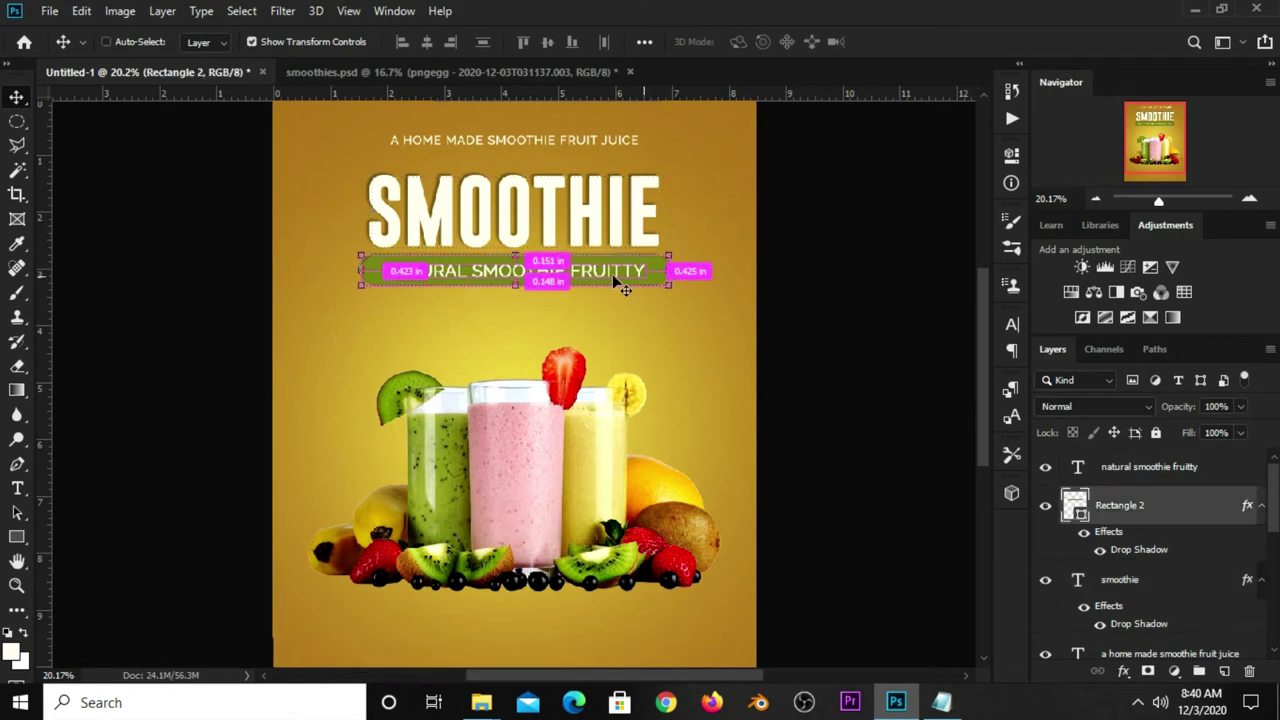
click(427, 42)
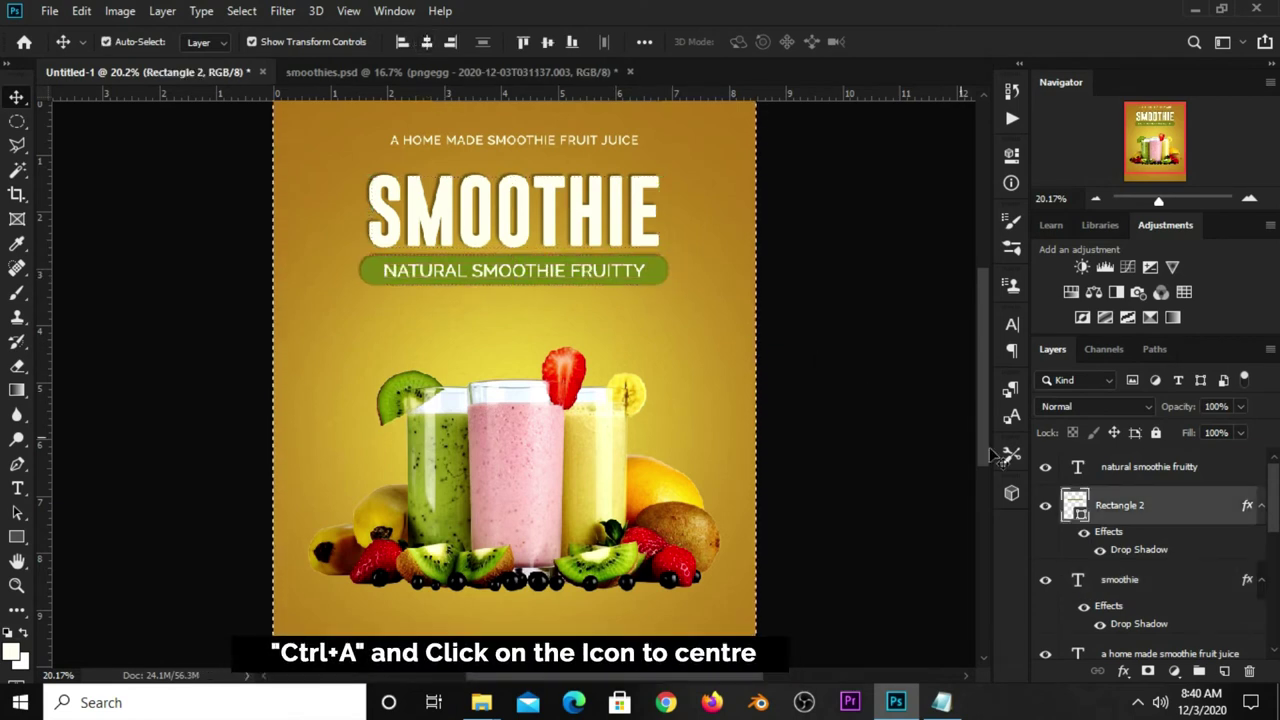
click(1120, 466)
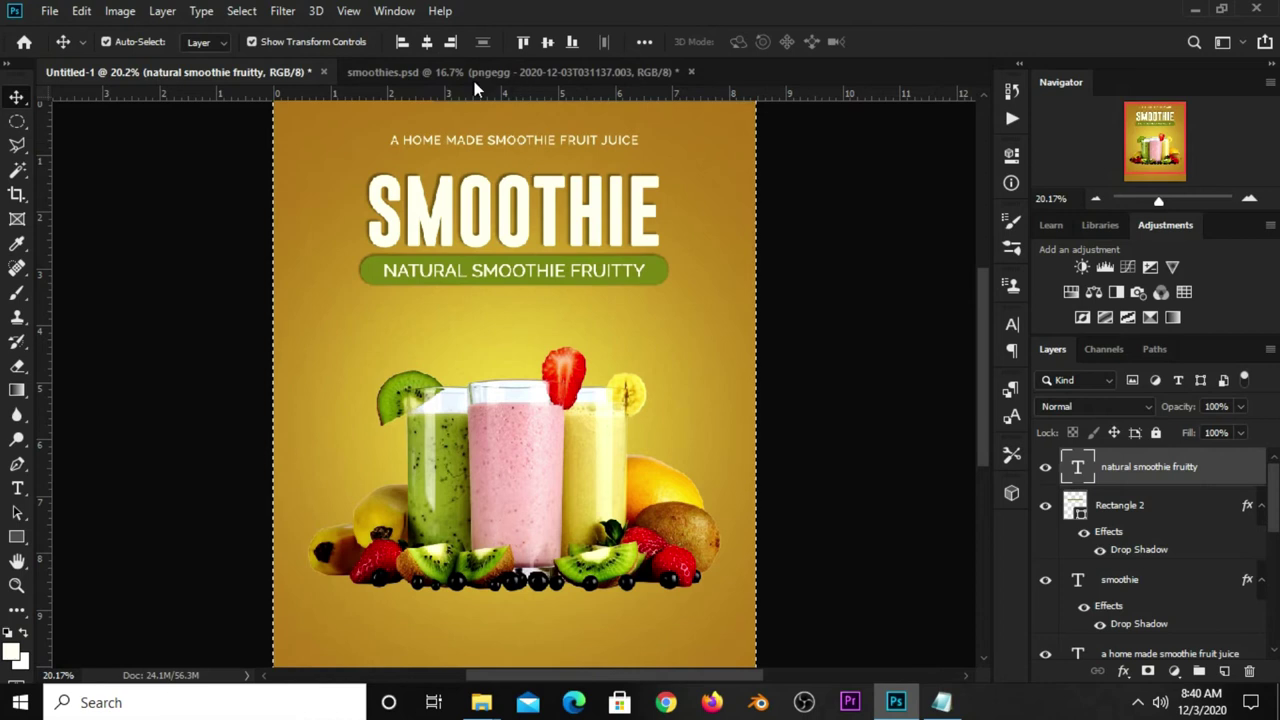
click(426, 42)
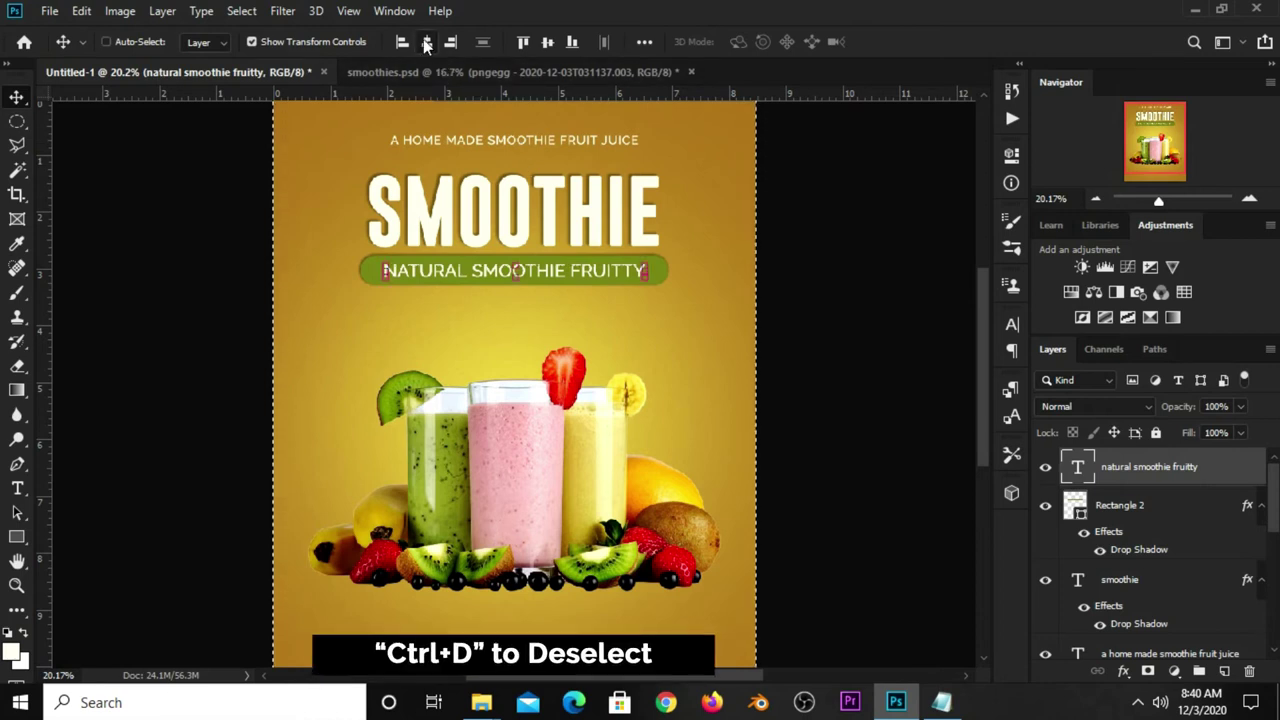
key(ctrl+d)
Step: Fit the page in view and nudge the smoothie glasses picture slightly down
key(ctrl+0)
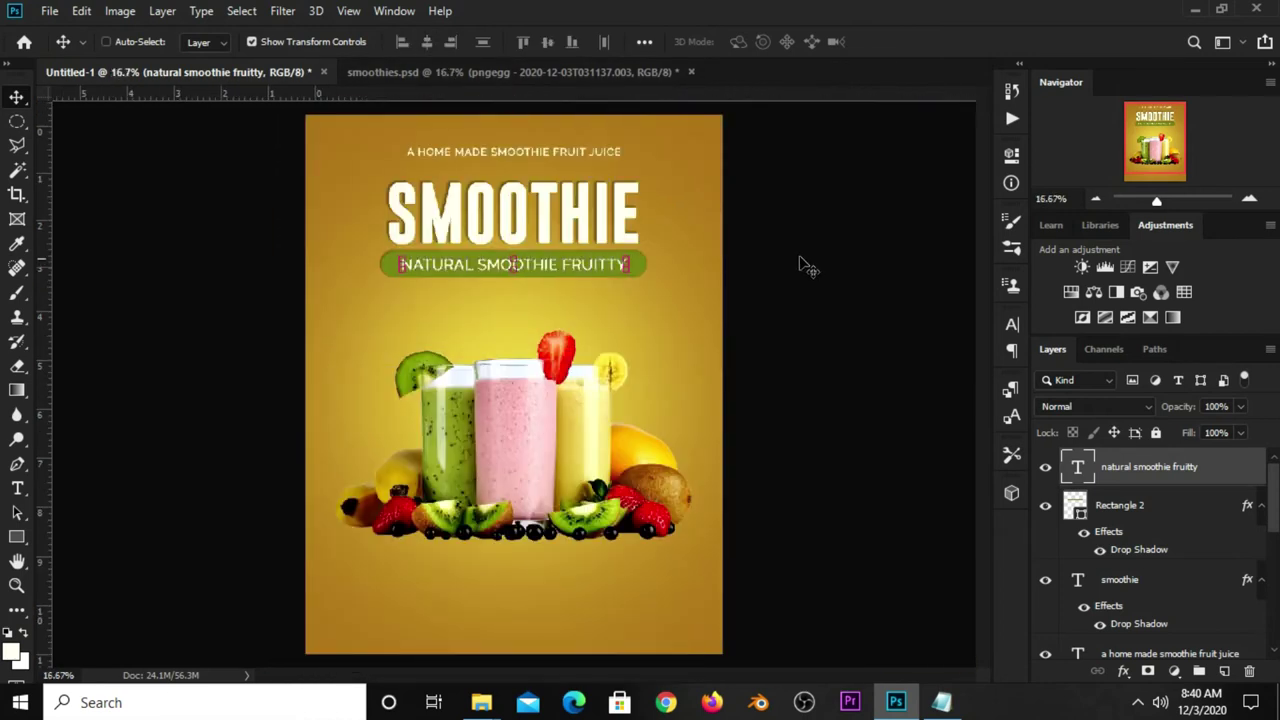
click(808, 262)
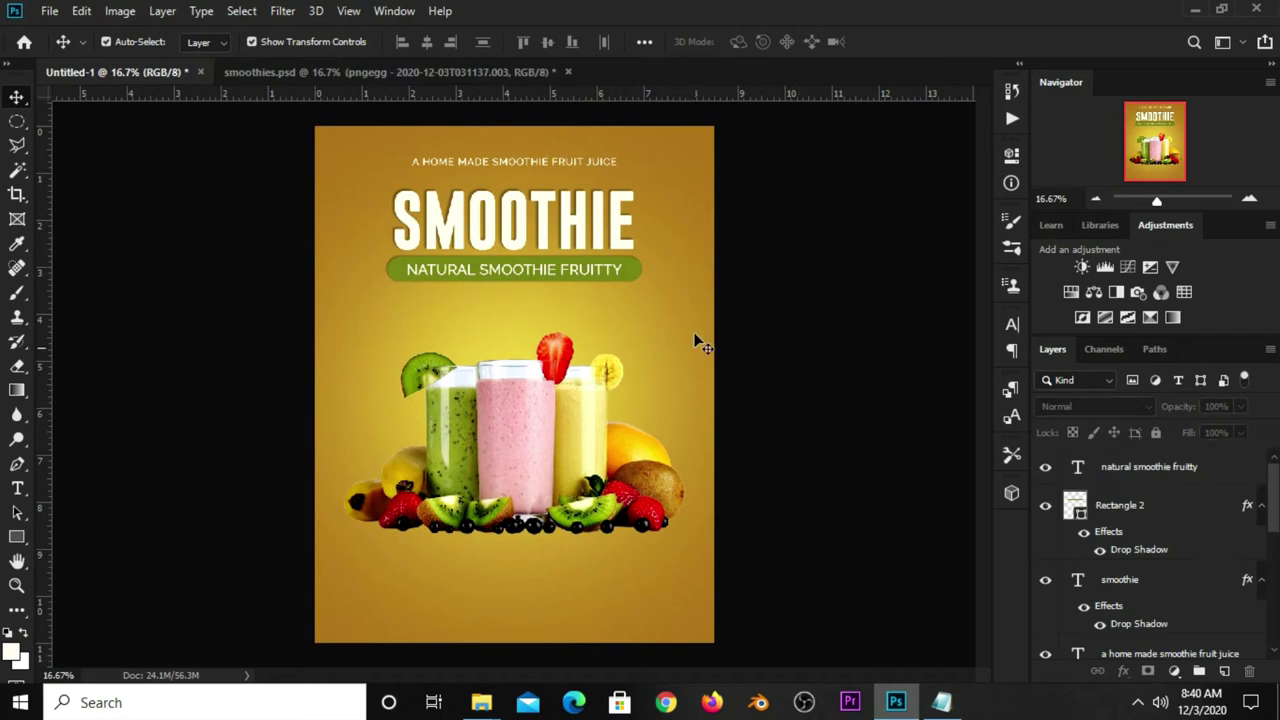
click(527, 477)
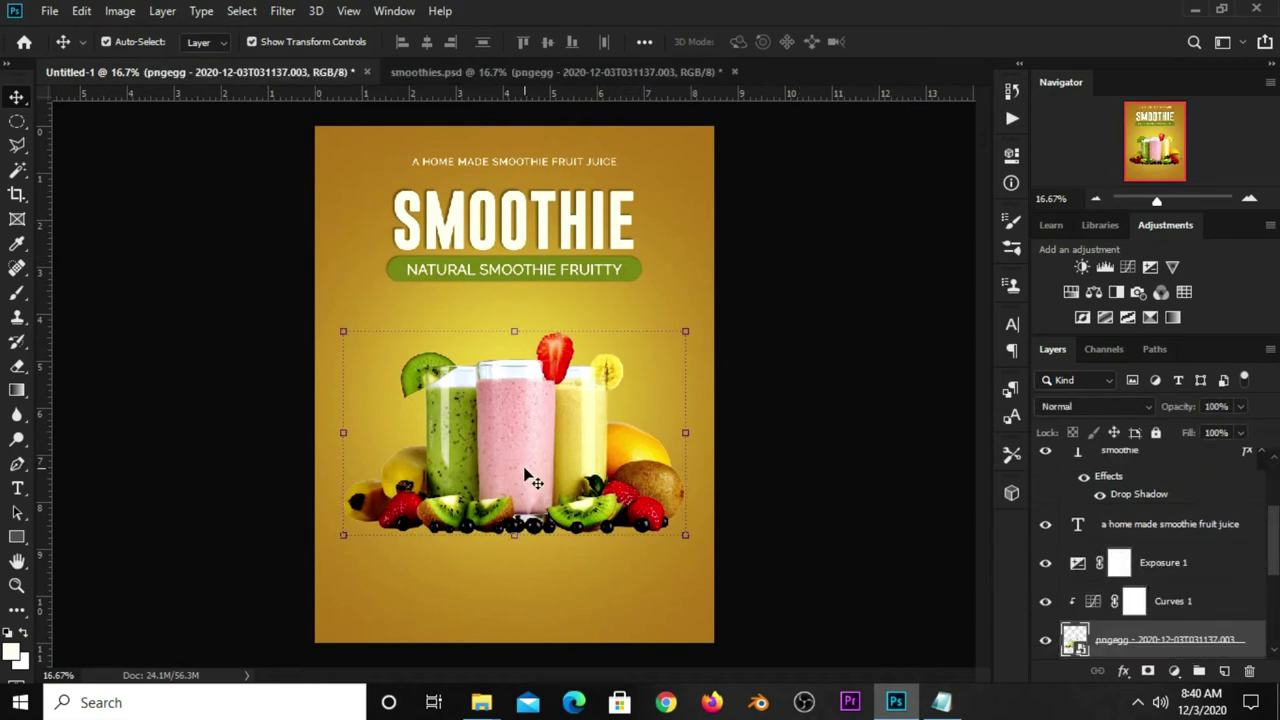
drag(527, 477, 527, 483)
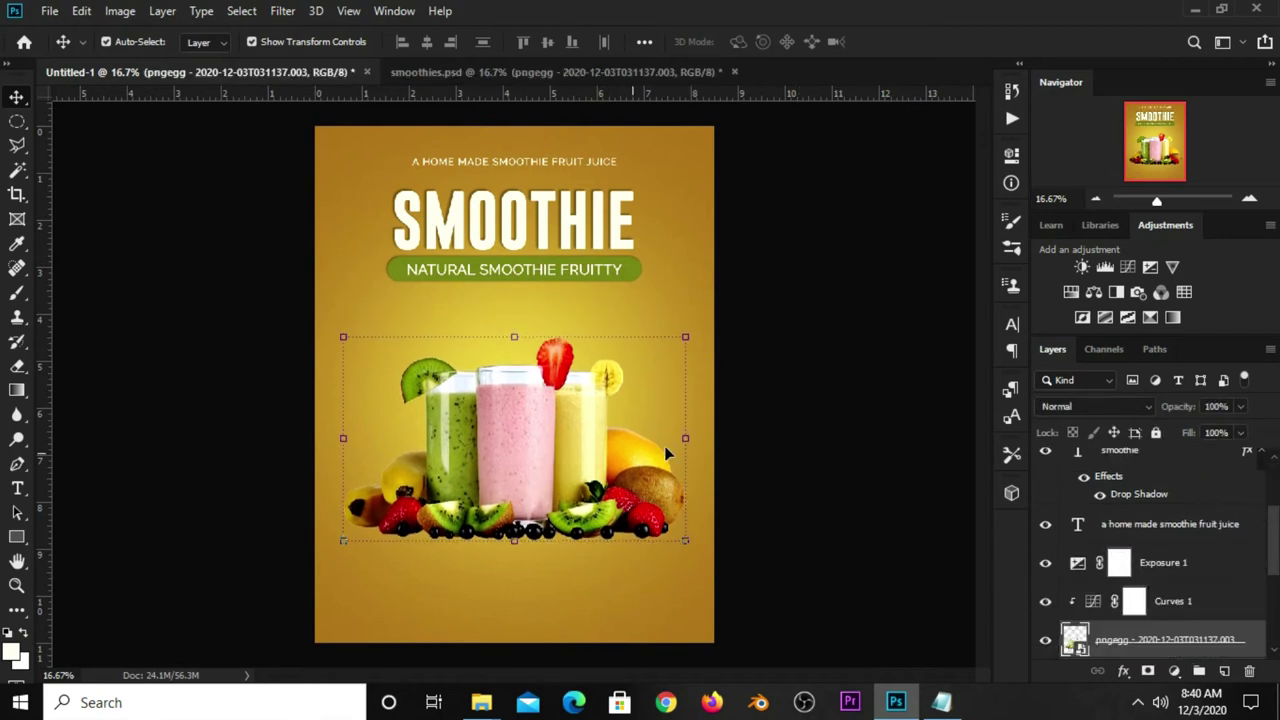
click(778, 415)
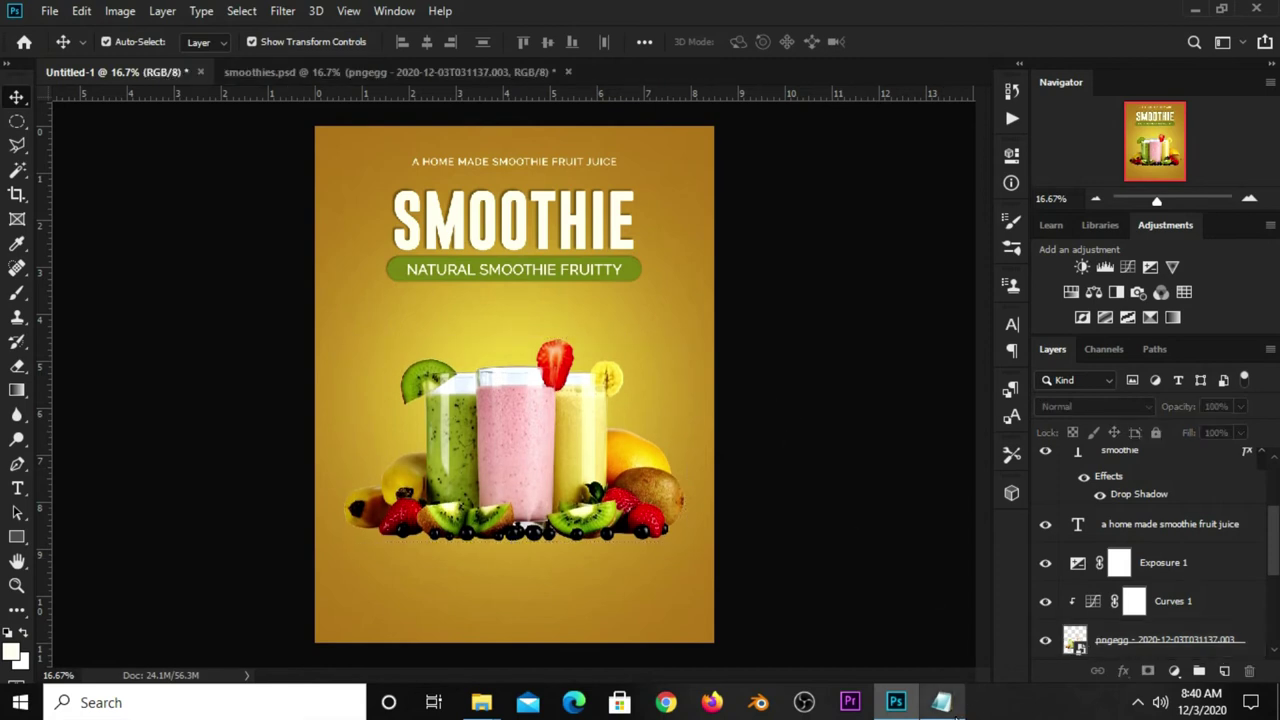
key(alt+Tab)
Step: Copy the phrase 'FRESH AND DELICIOUS' from the Notepad notes
drag(808, 467, 665, 467)
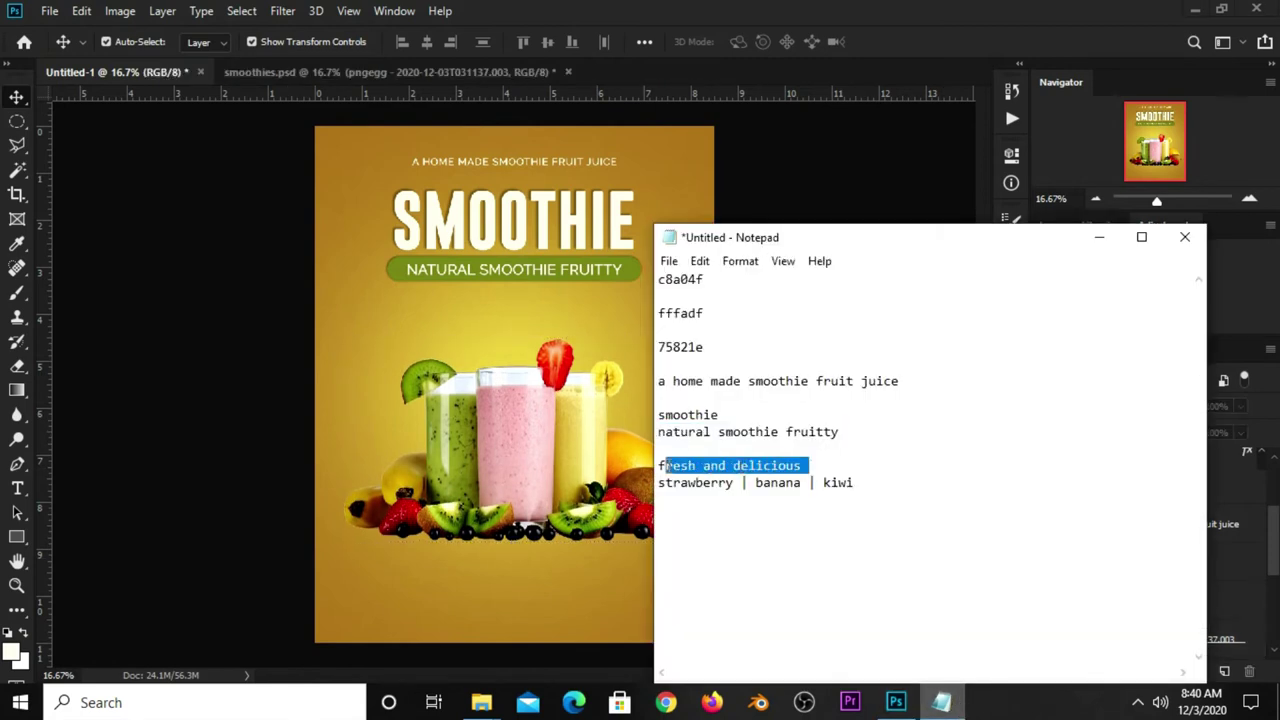
right_click(658, 466)
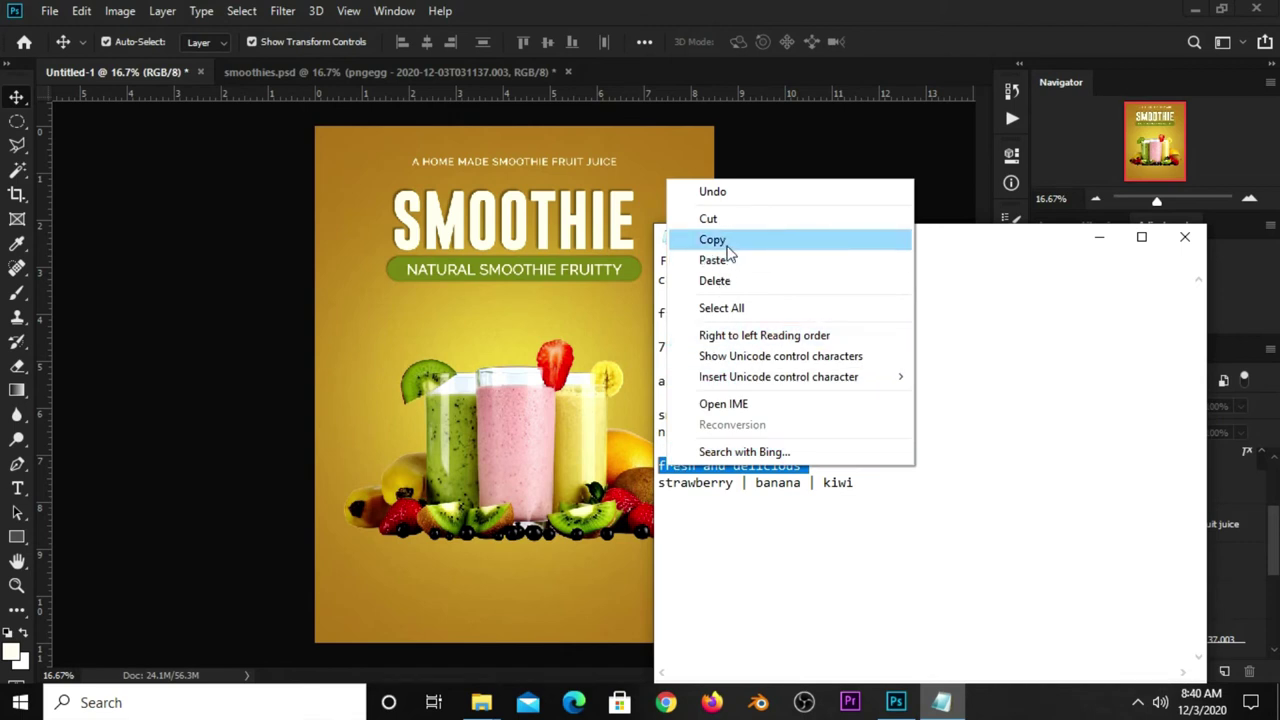
click(712, 240)
click(767, 186)
Step: Paste 'FRESH AND DELICIOUS' as a new text line below the fruit picture
click(17, 488)
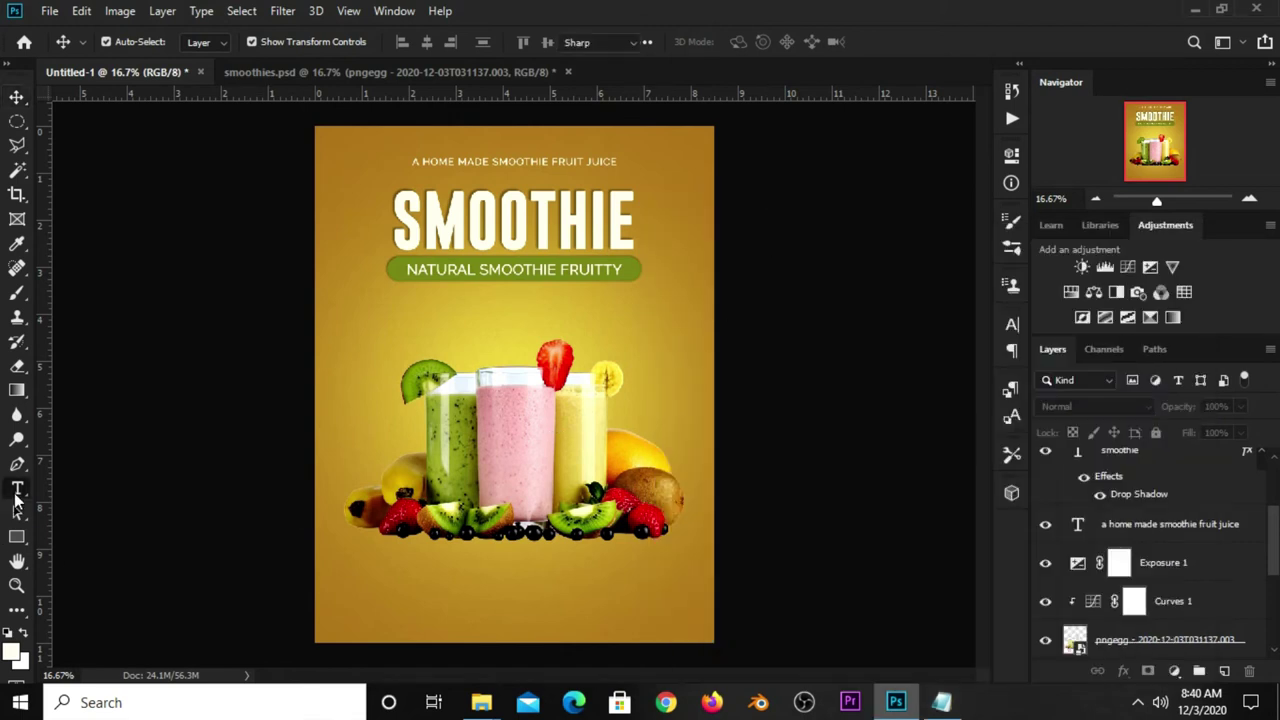
click(80, 490)
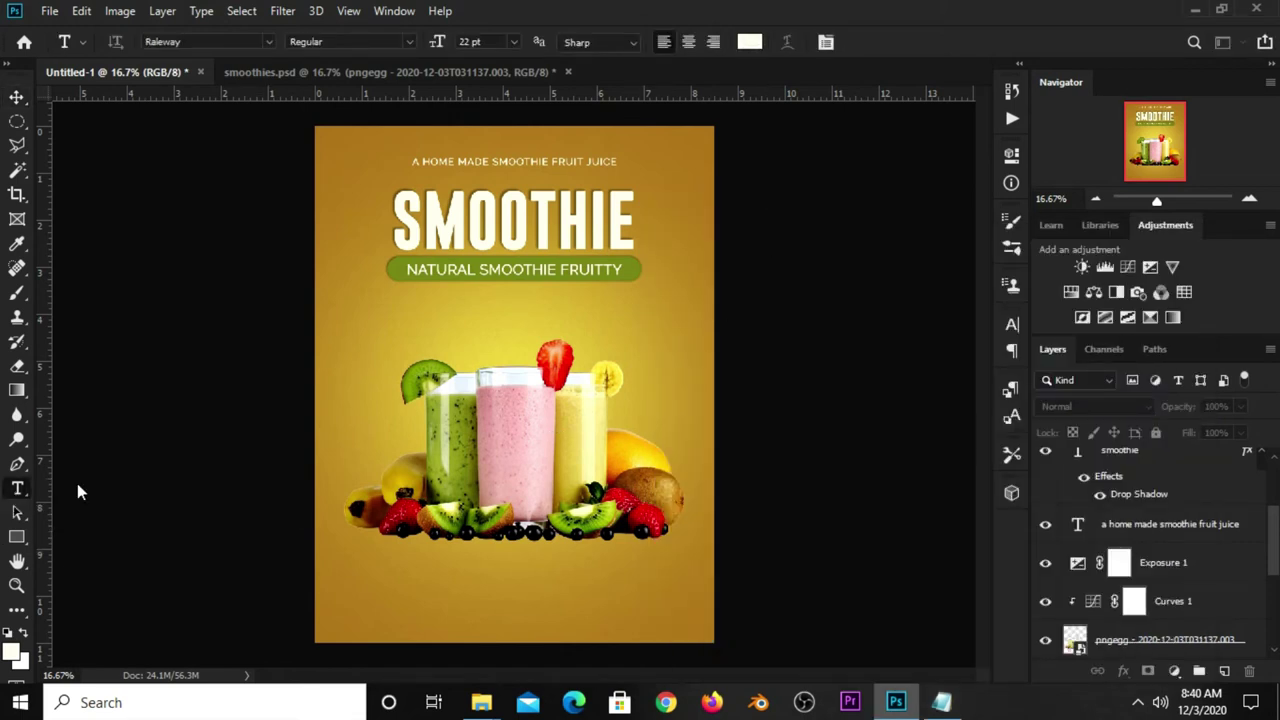
click(458, 578)
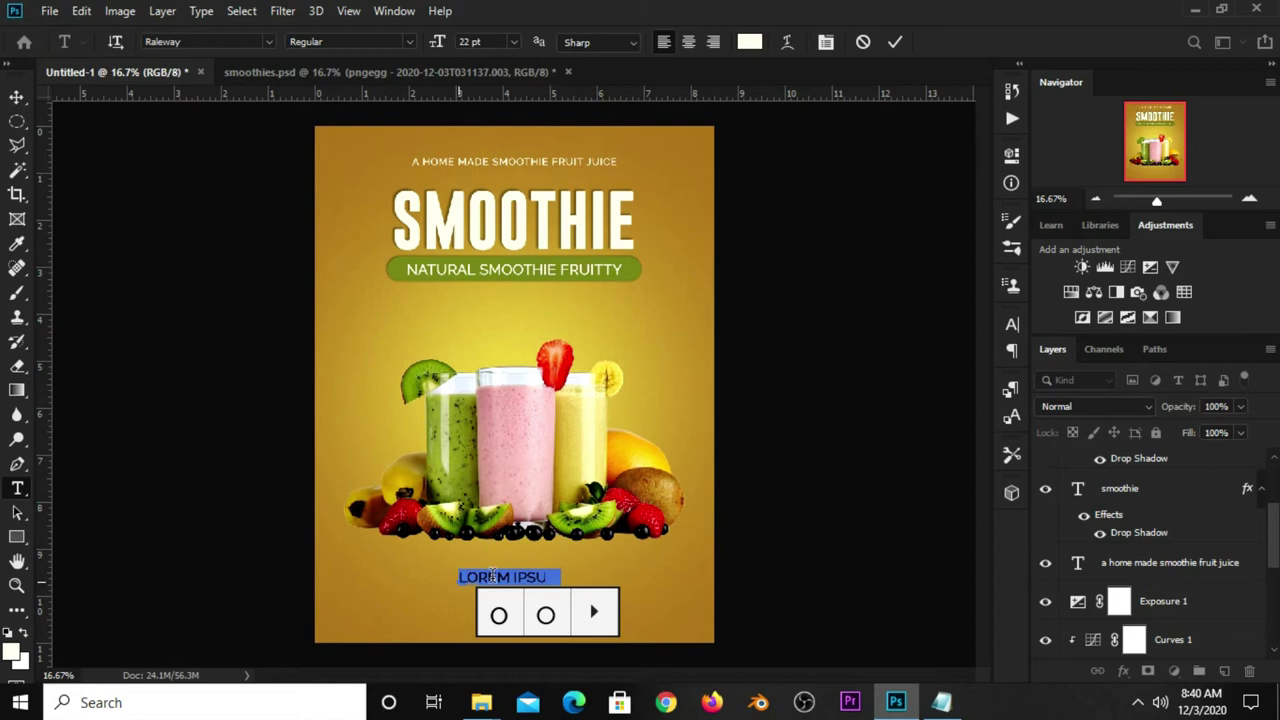
click(492, 576)
double_click(492, 580)
click(498, 588)
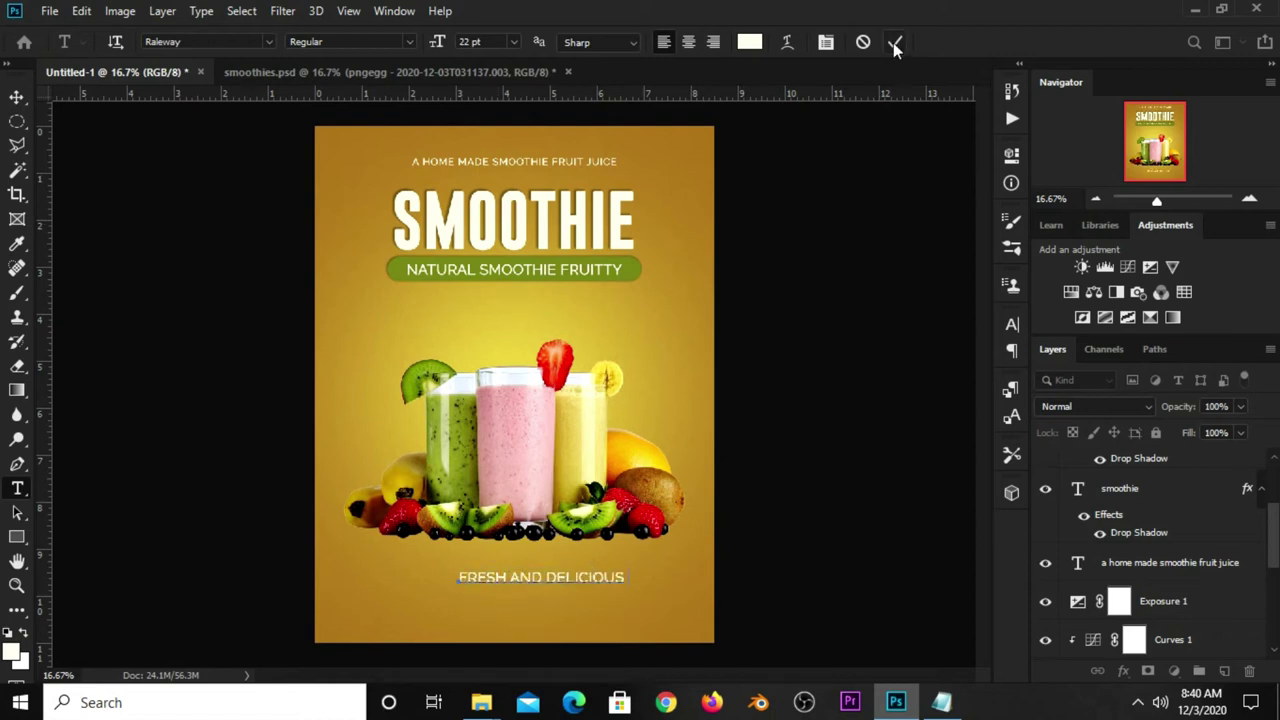
click(819, 180)
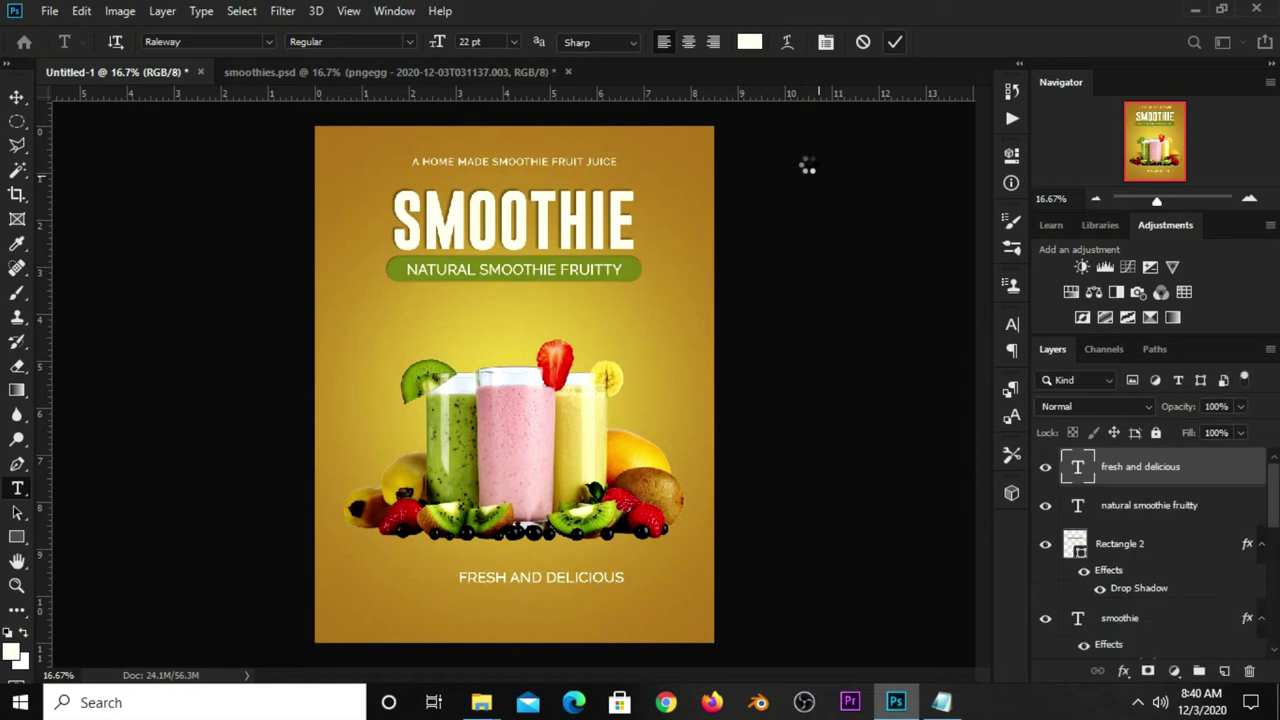
Step: Set the new text to 24 pt and centre it horizontally on the flyer
click(513, 42)
click(487, 210)
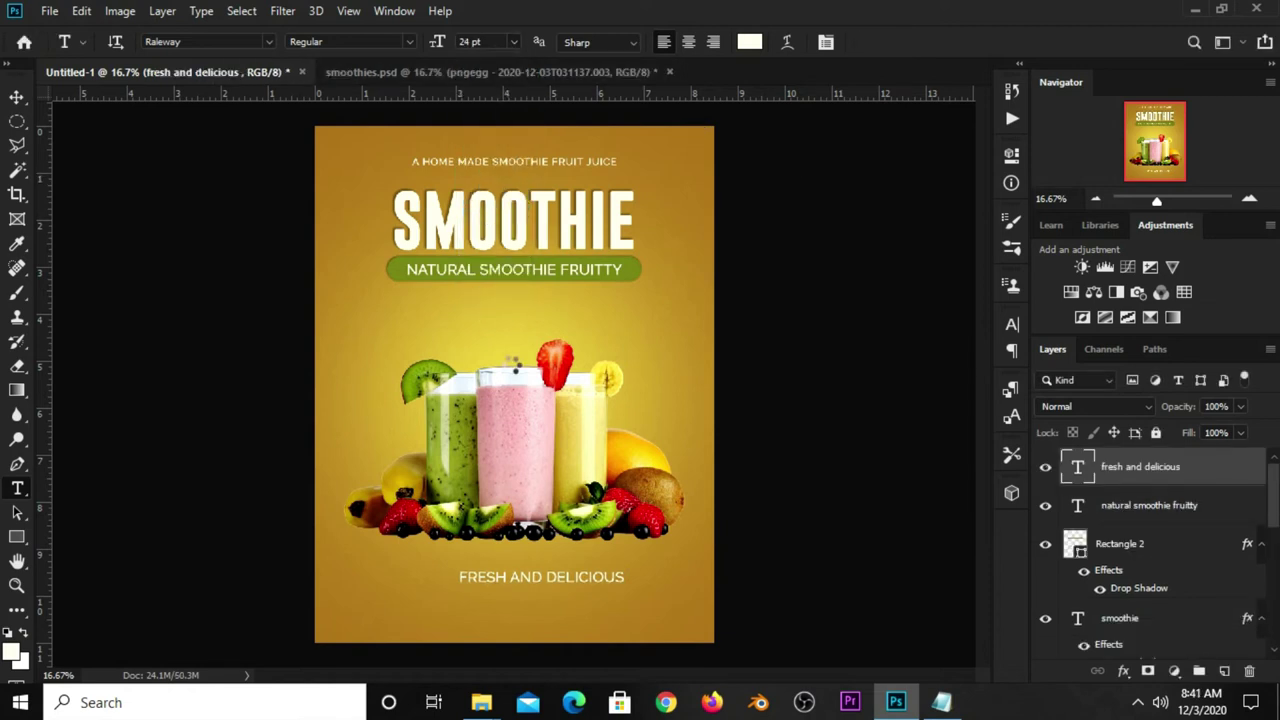
key(v)
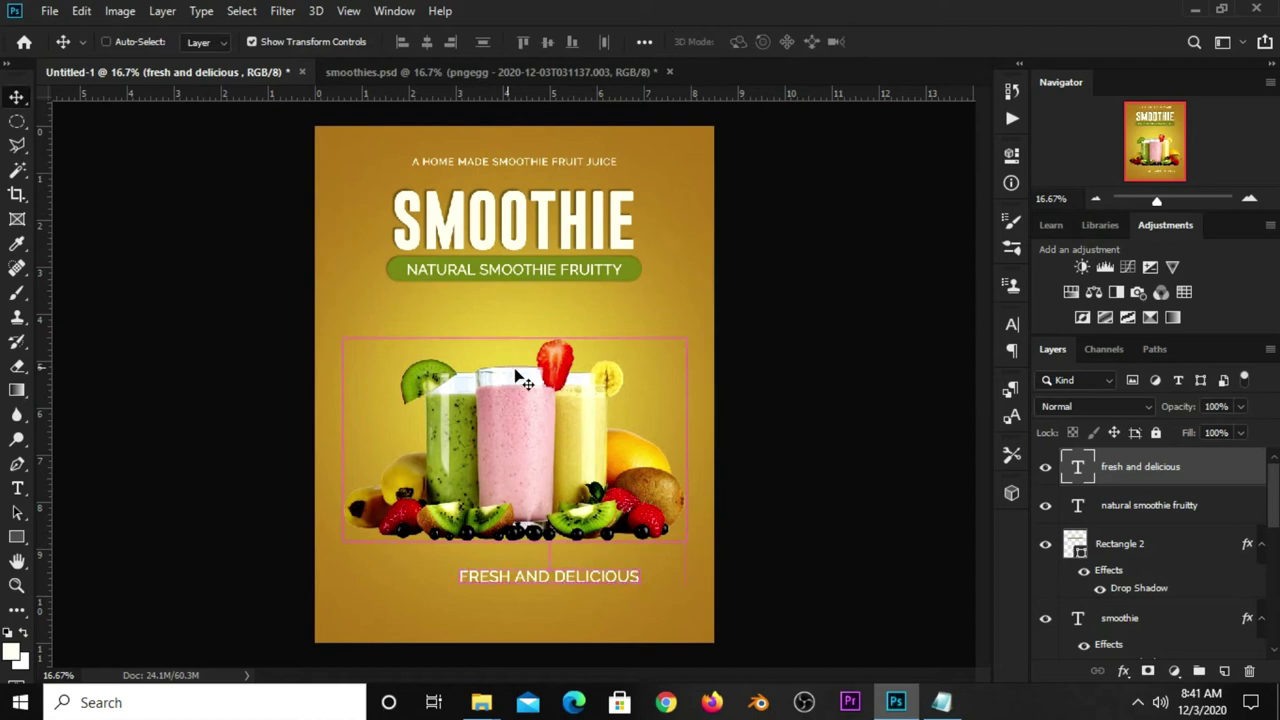
key(ctrl+a)
click(425, 50)
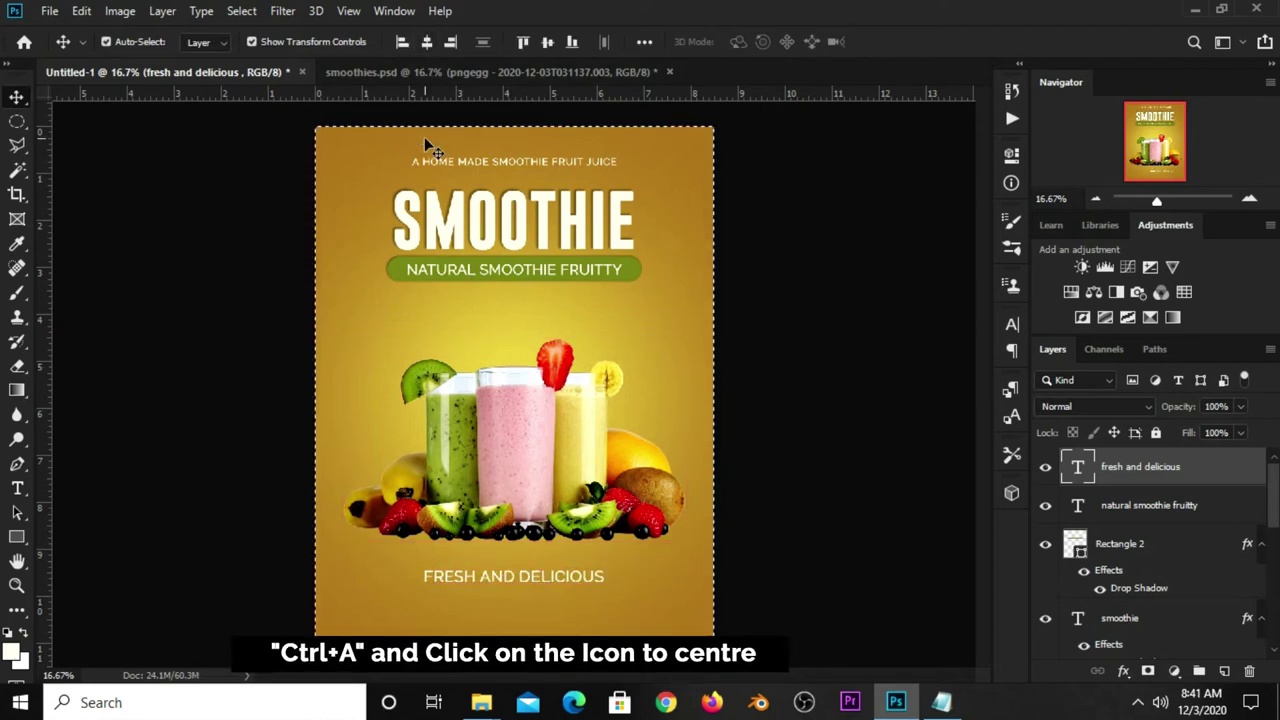
key(ctrl+d)
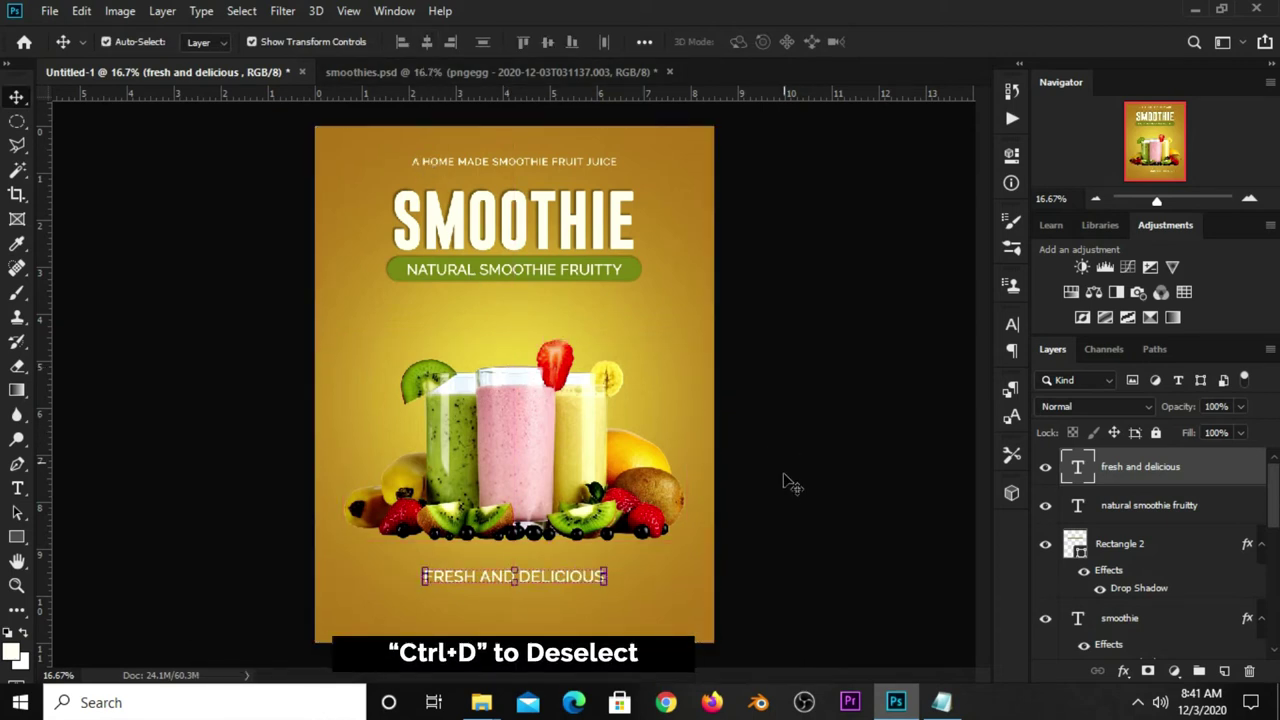
click(784, 484)
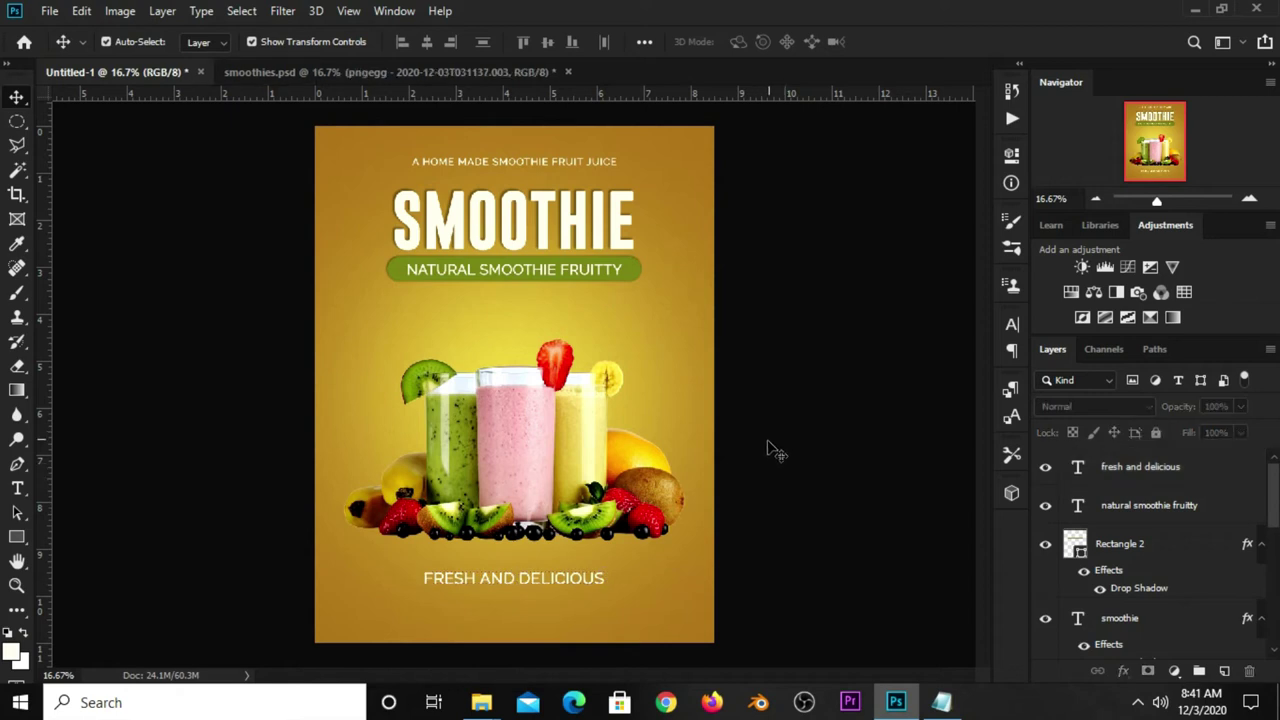
Step: Draw a thin rectangle bar below FRESH AND DELICIOUS, filled olive green 75821e
click(17, 538)
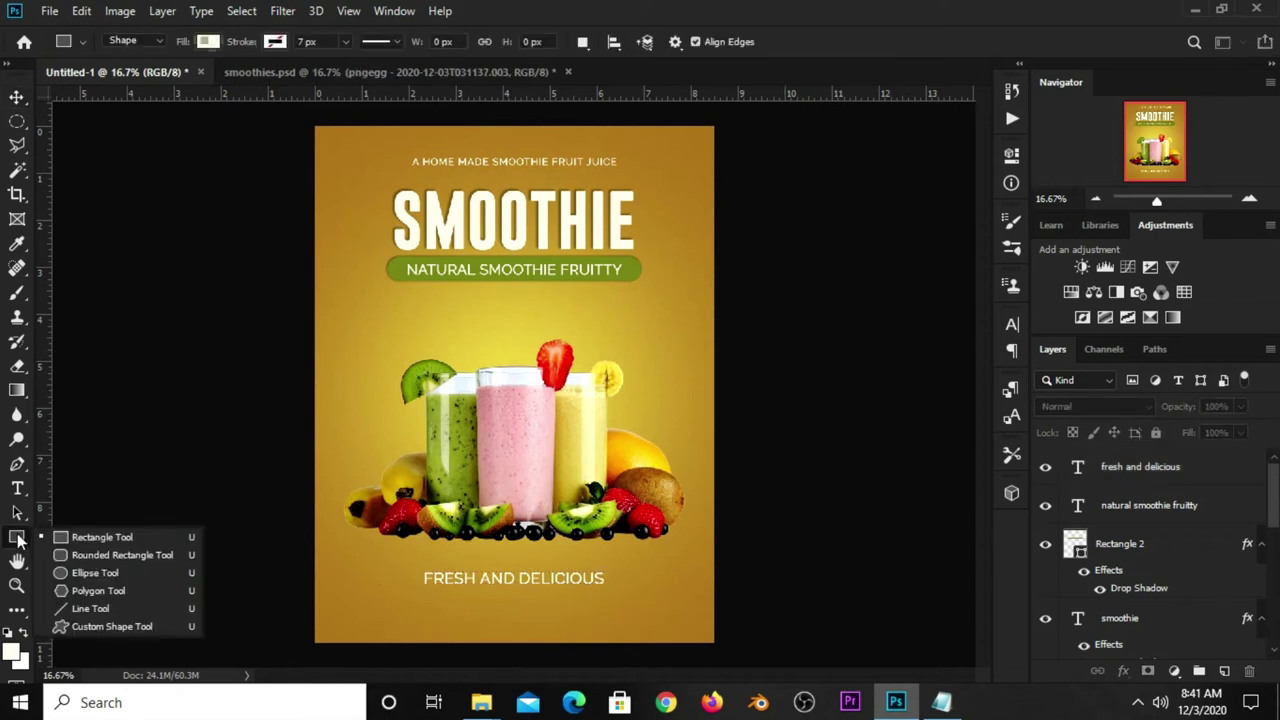
click(79, 539)
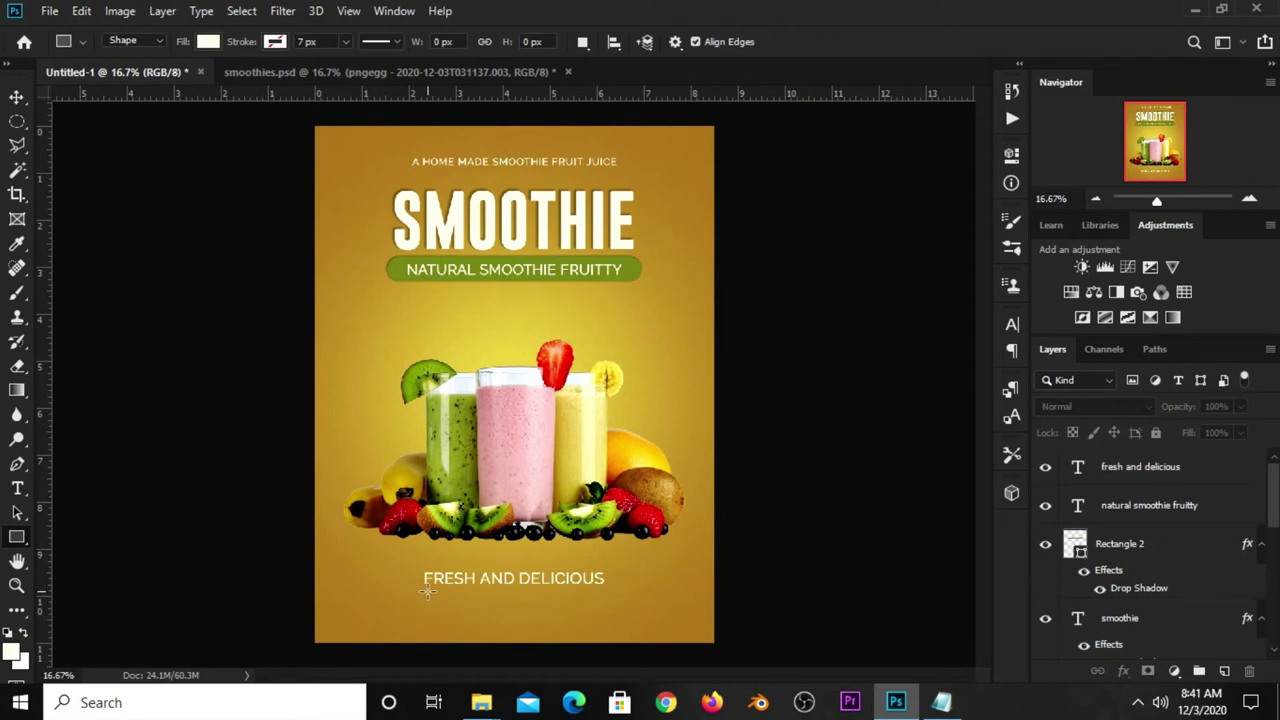
drag(412, 587, 638, 601)
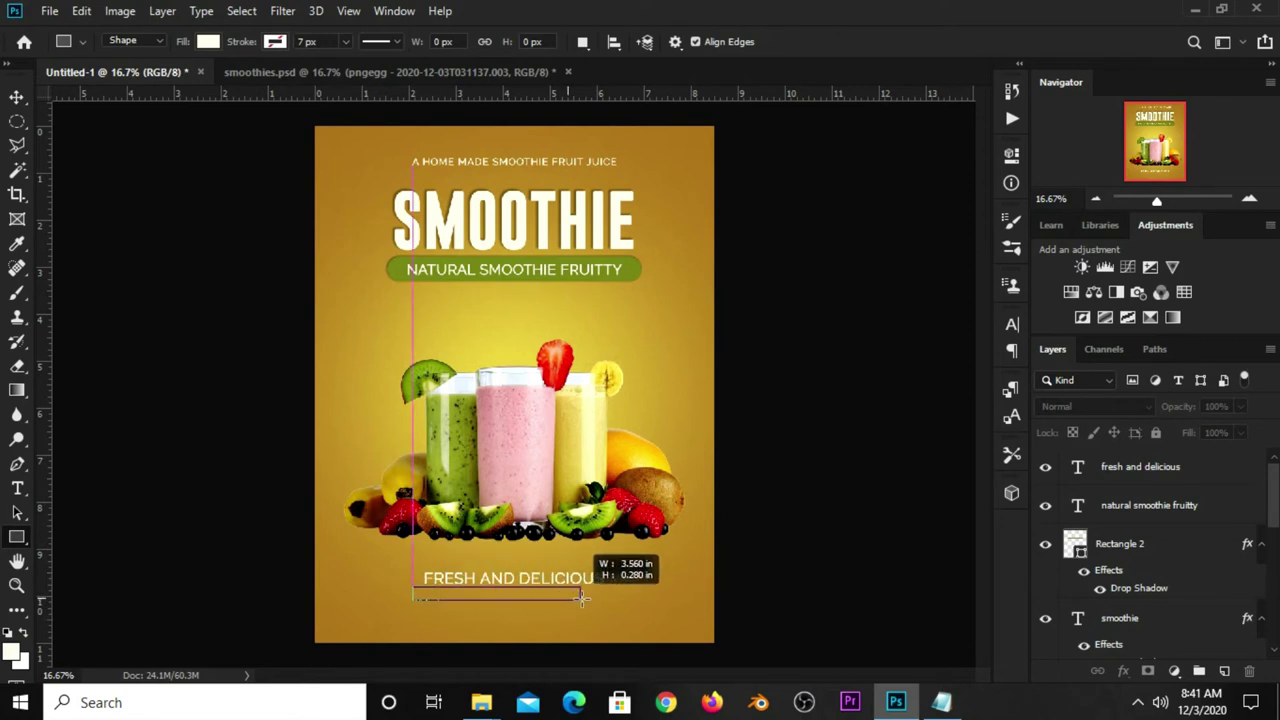
drag(638, 601, 649, 606)
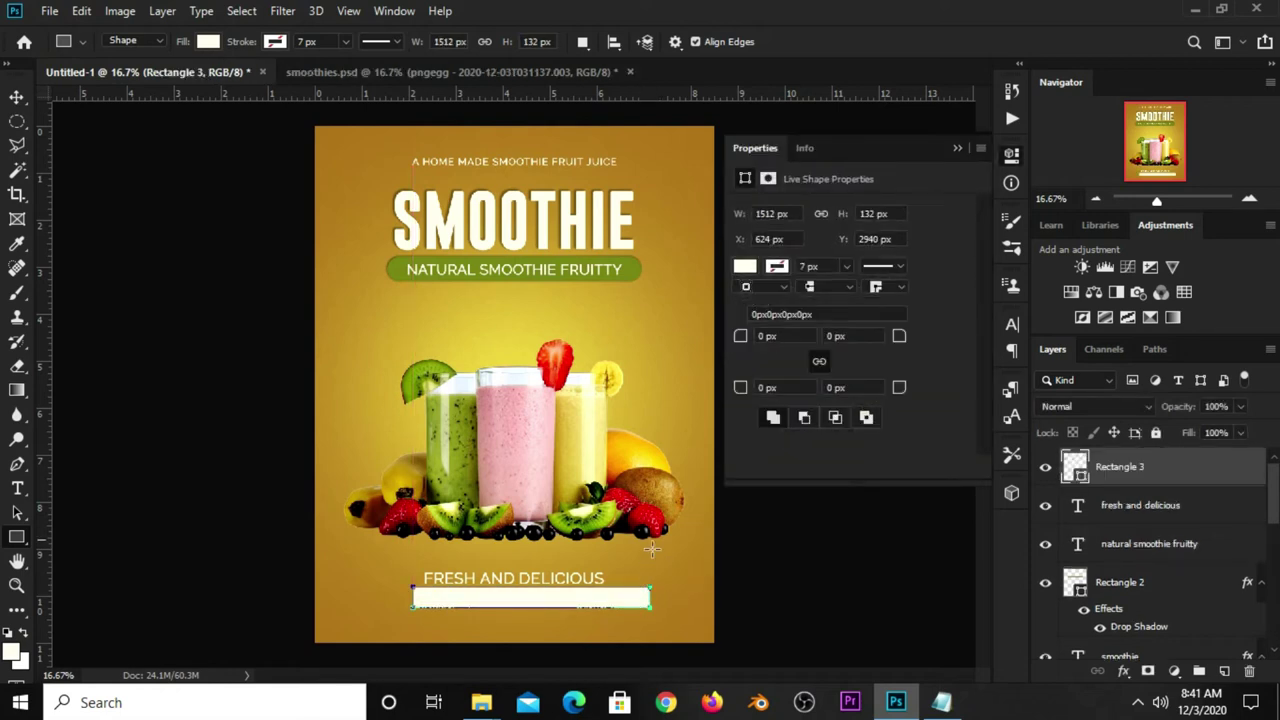
click(745, 268)
click(925, 303)
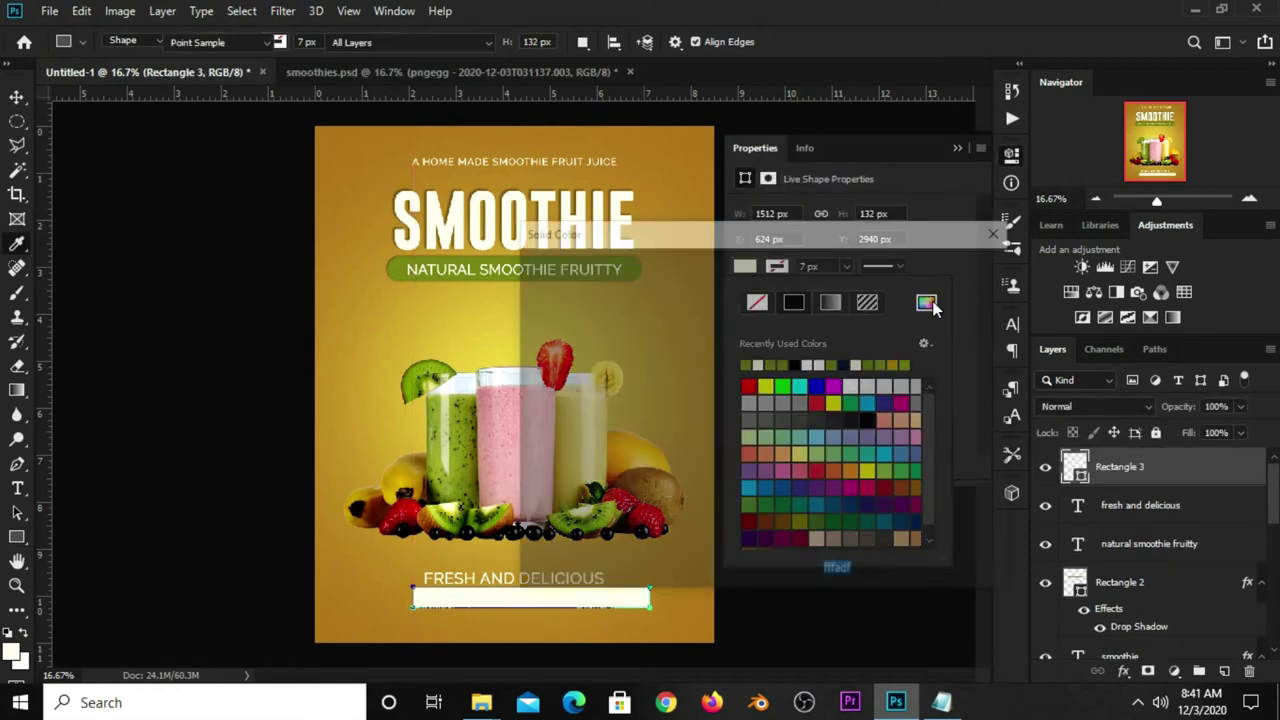
text(75821e)
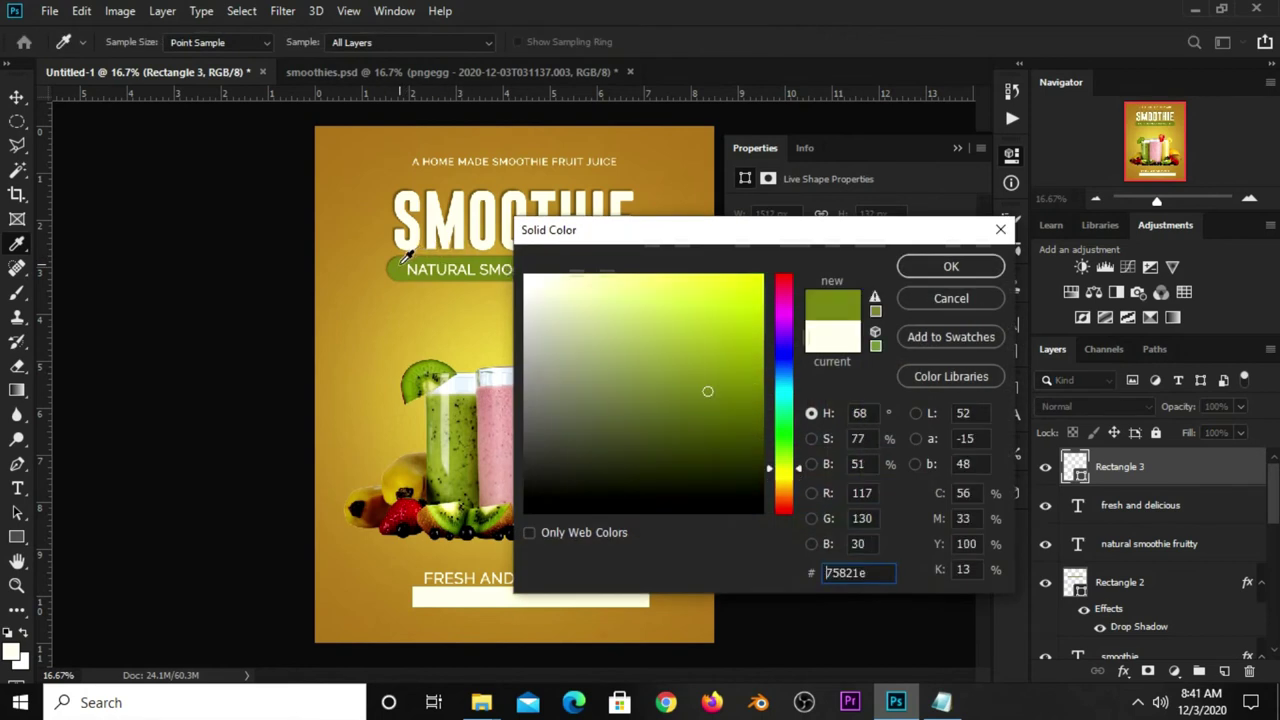
click(935, 268)
click(957, 148)
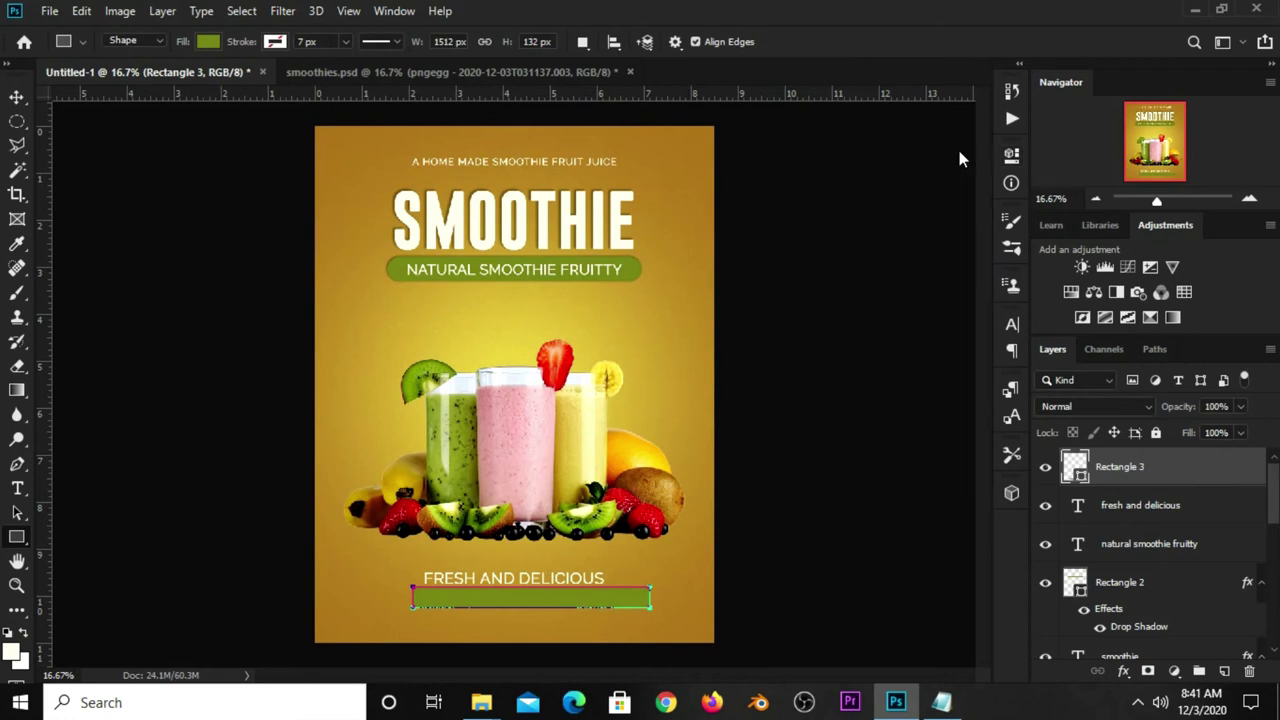
Step: Centre the green bar horizontally on the flyer
key(v)
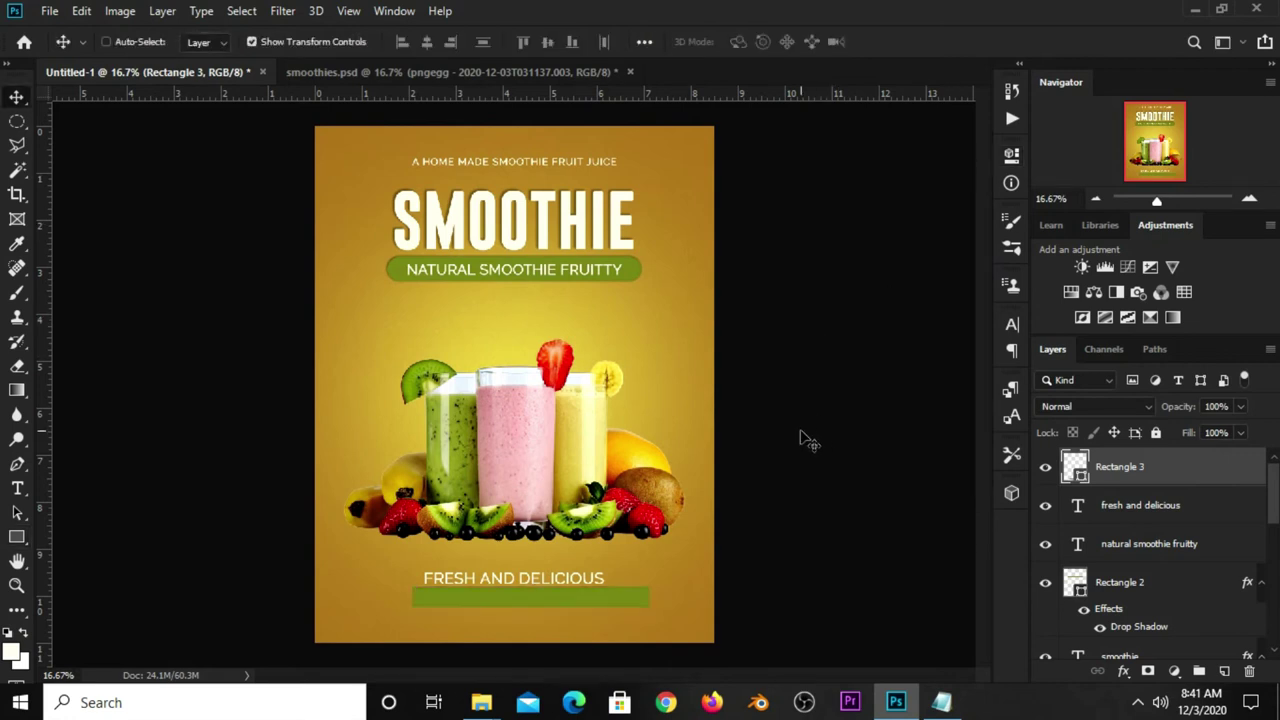
key(ctrl+a)
click(426, 42)
key(ctrl+d)
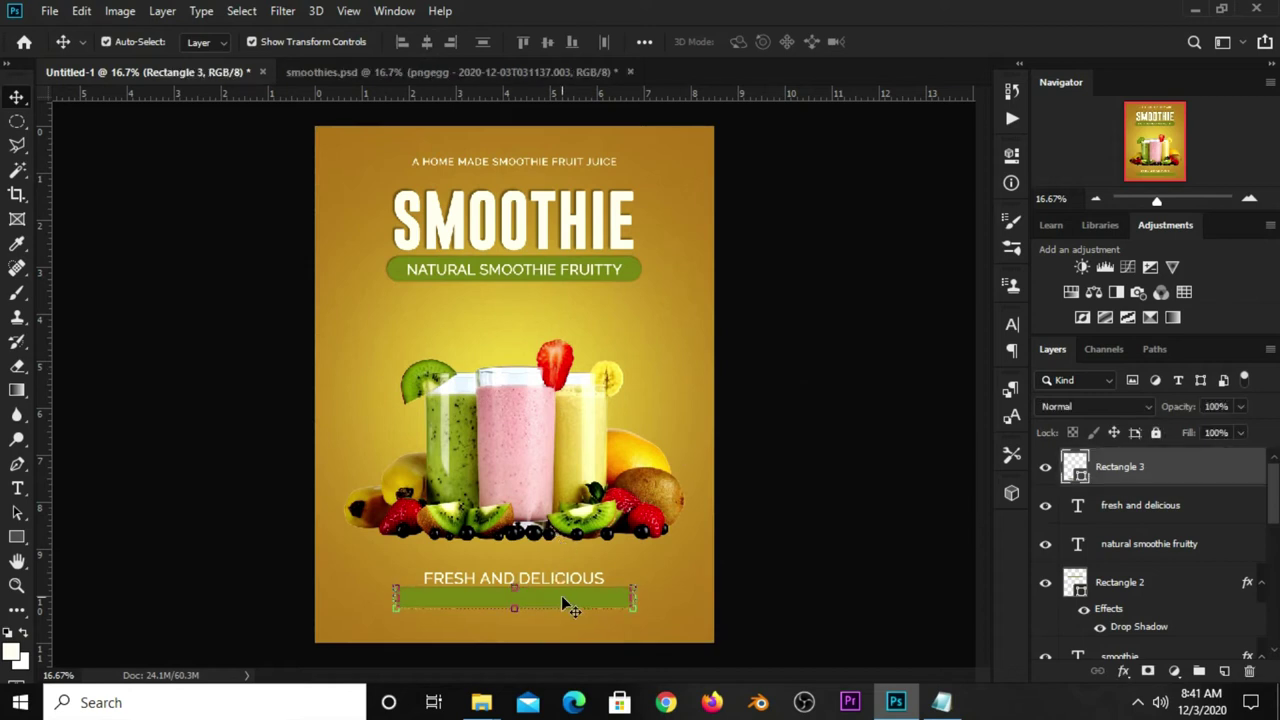
click(780, 537)
Step: Copy the line 'STRAWBERRY | BANANA | KIWI' from the Notepad notes
click(941, 702)
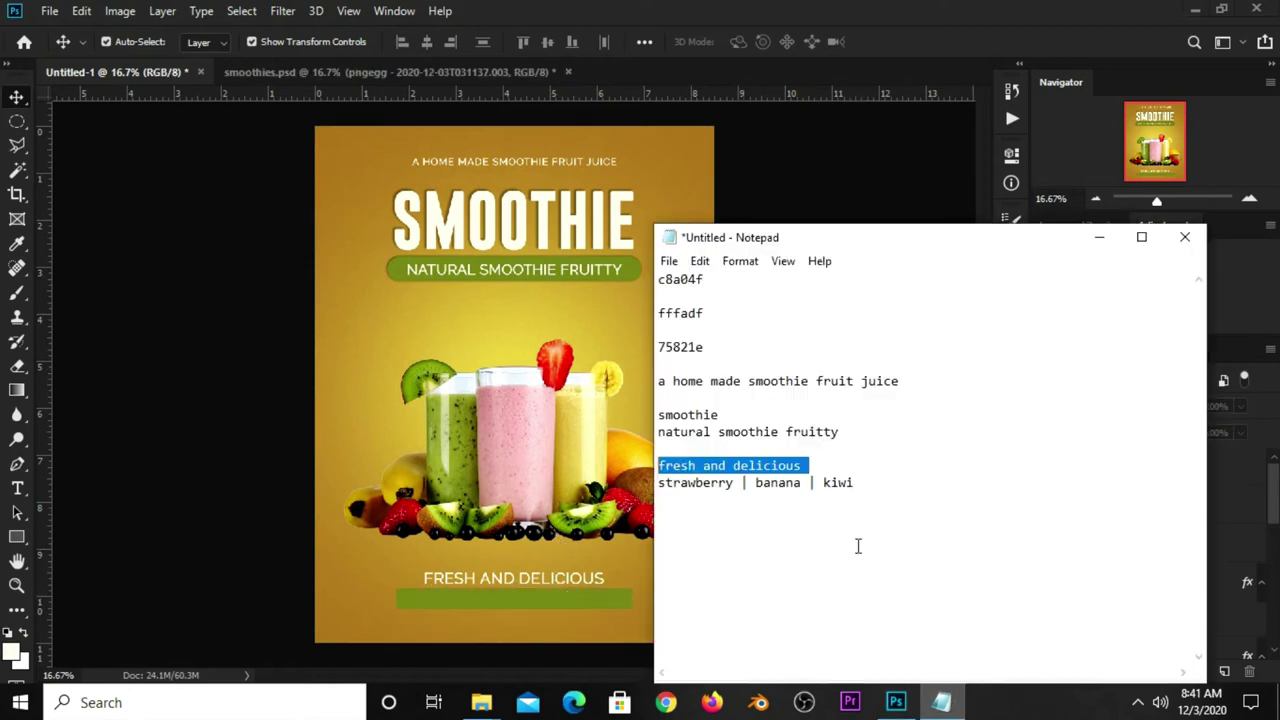
drag(861, 472, 660, 478)
right_click(713, 490)
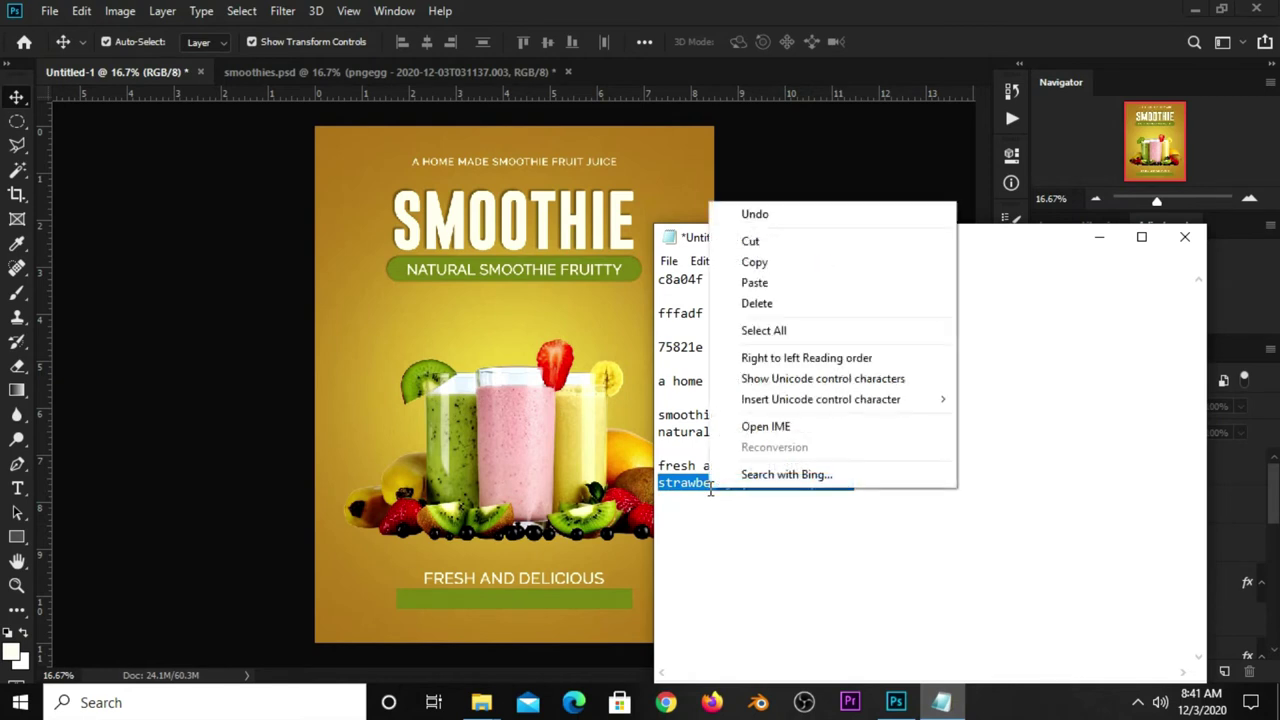
click(748, 262)
click(925, 30)
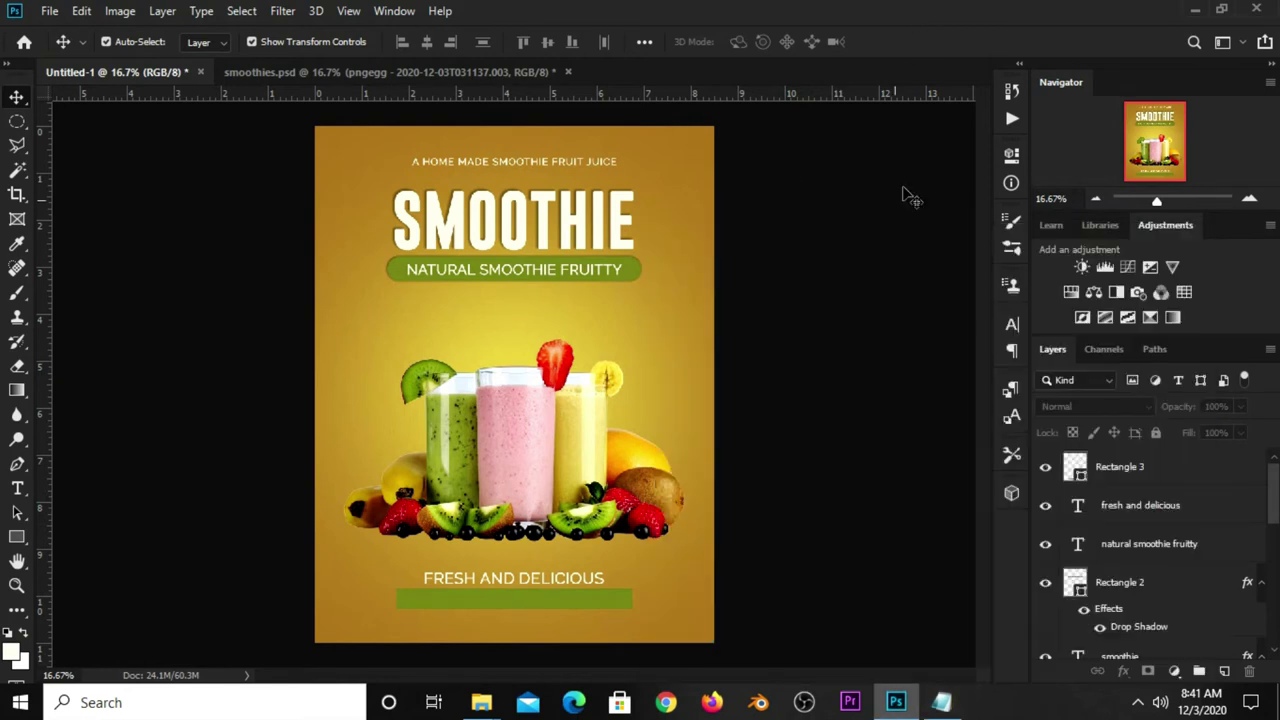
Step: Paste the fruit list as text, moved onto the green bar and scaled to fit
click(17, 489)
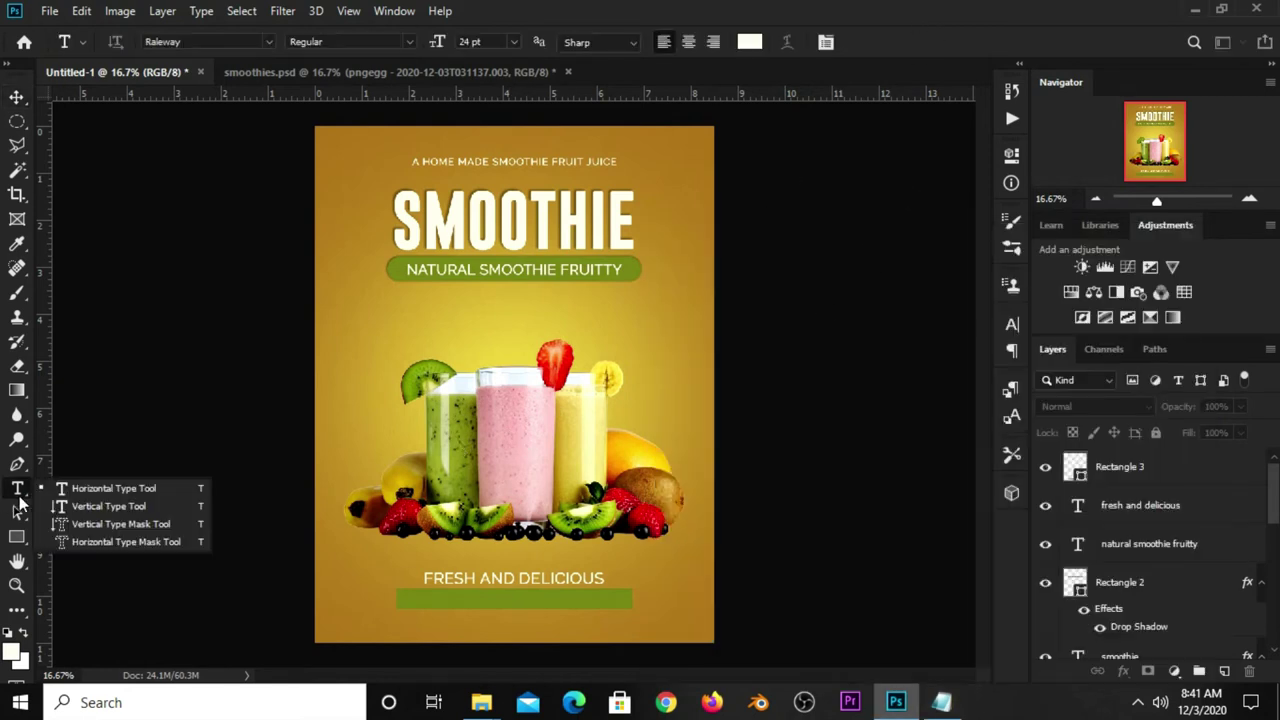
click(74, 492)
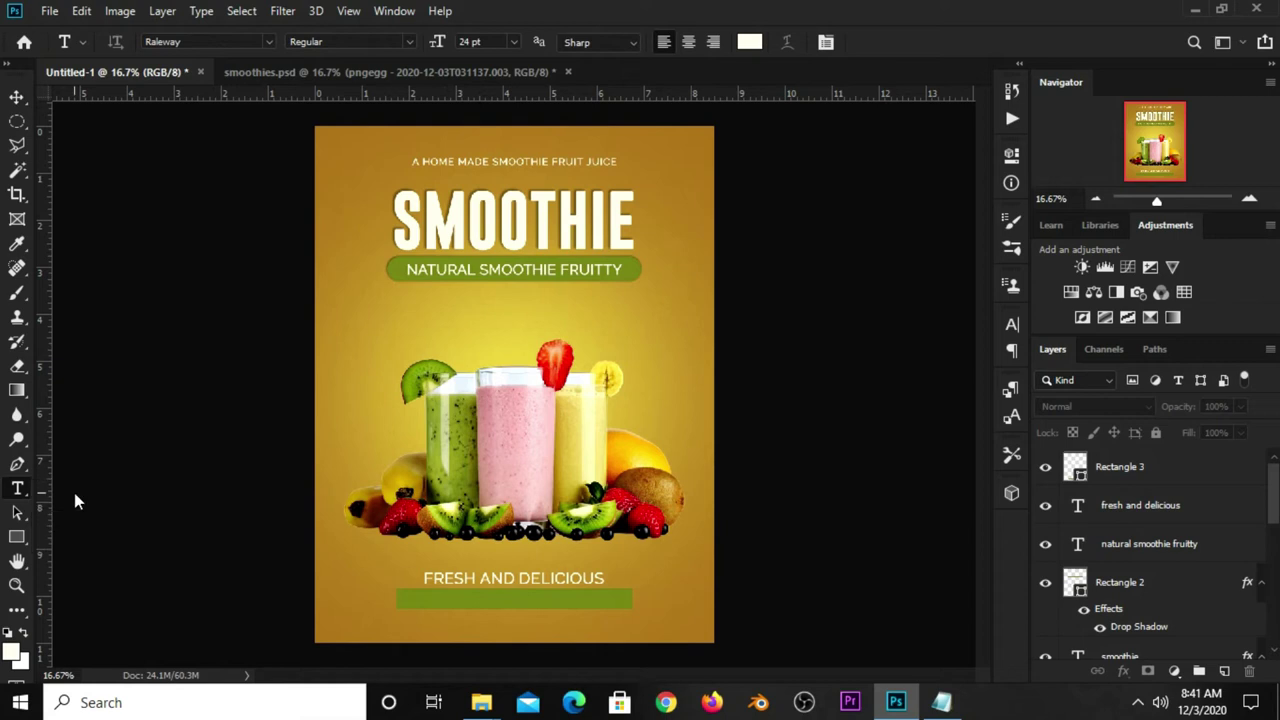
click(367, 613)
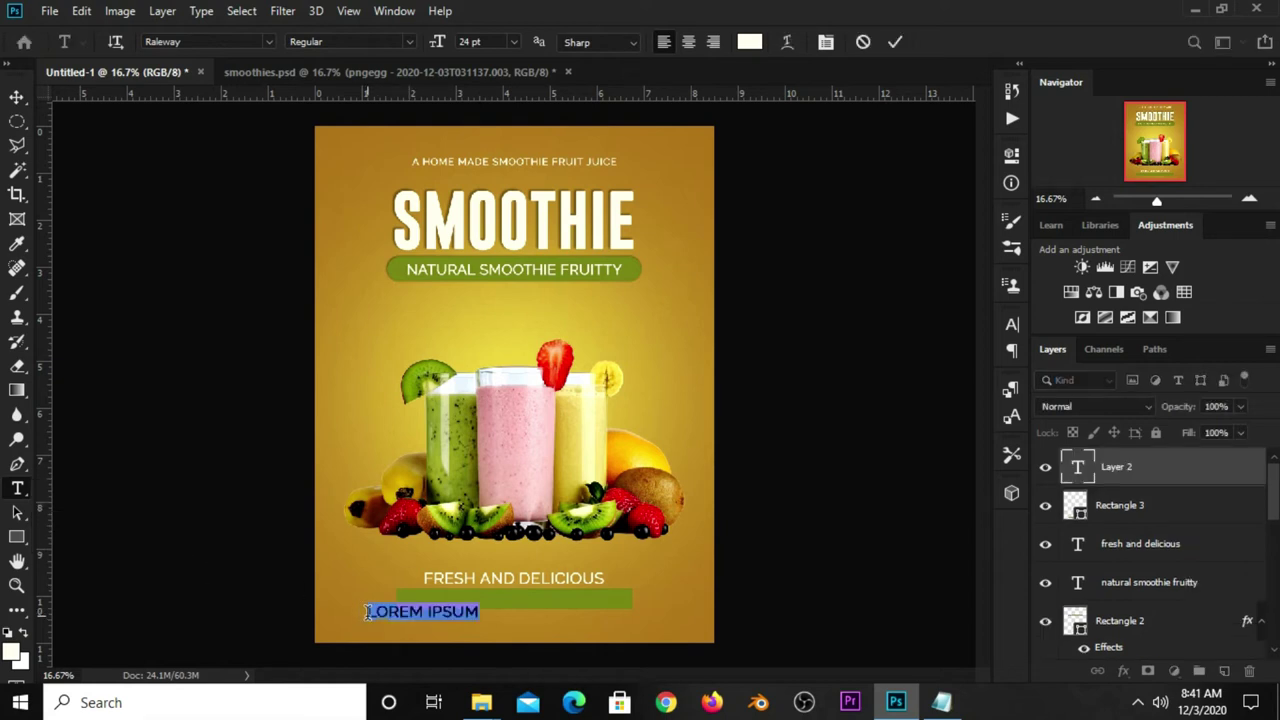
key(ctrl+v)
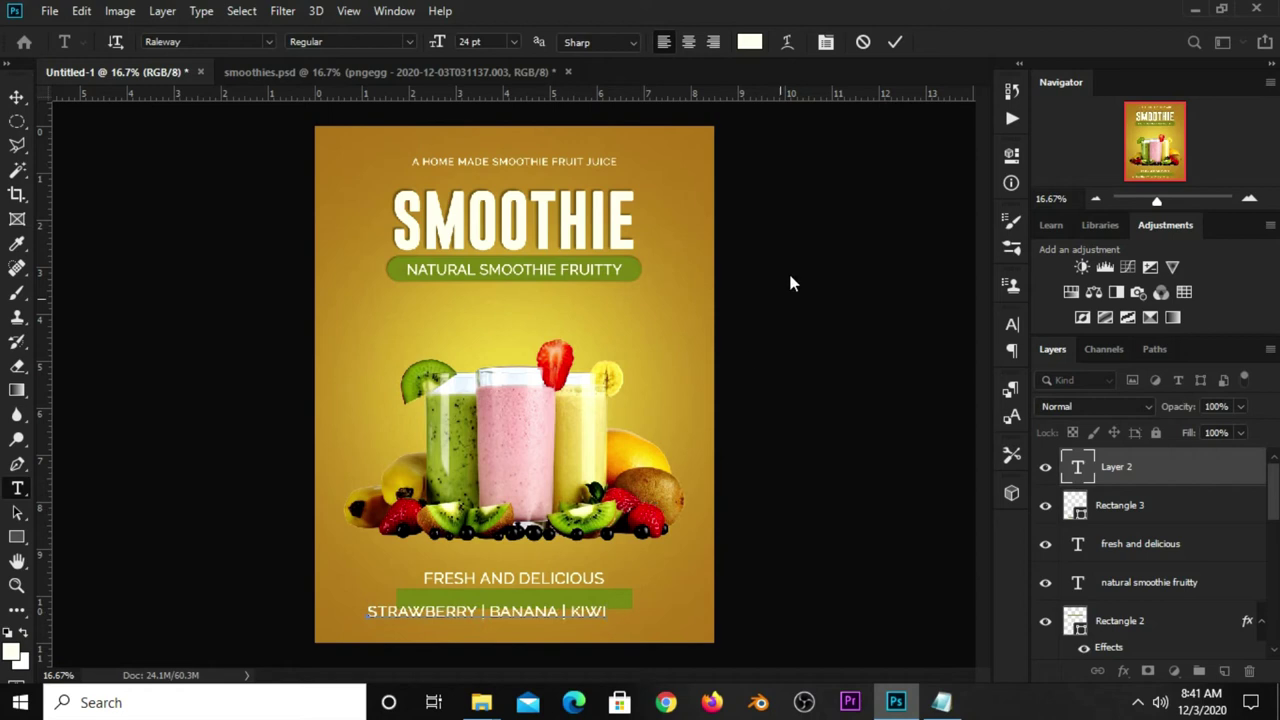
click(895, 42)
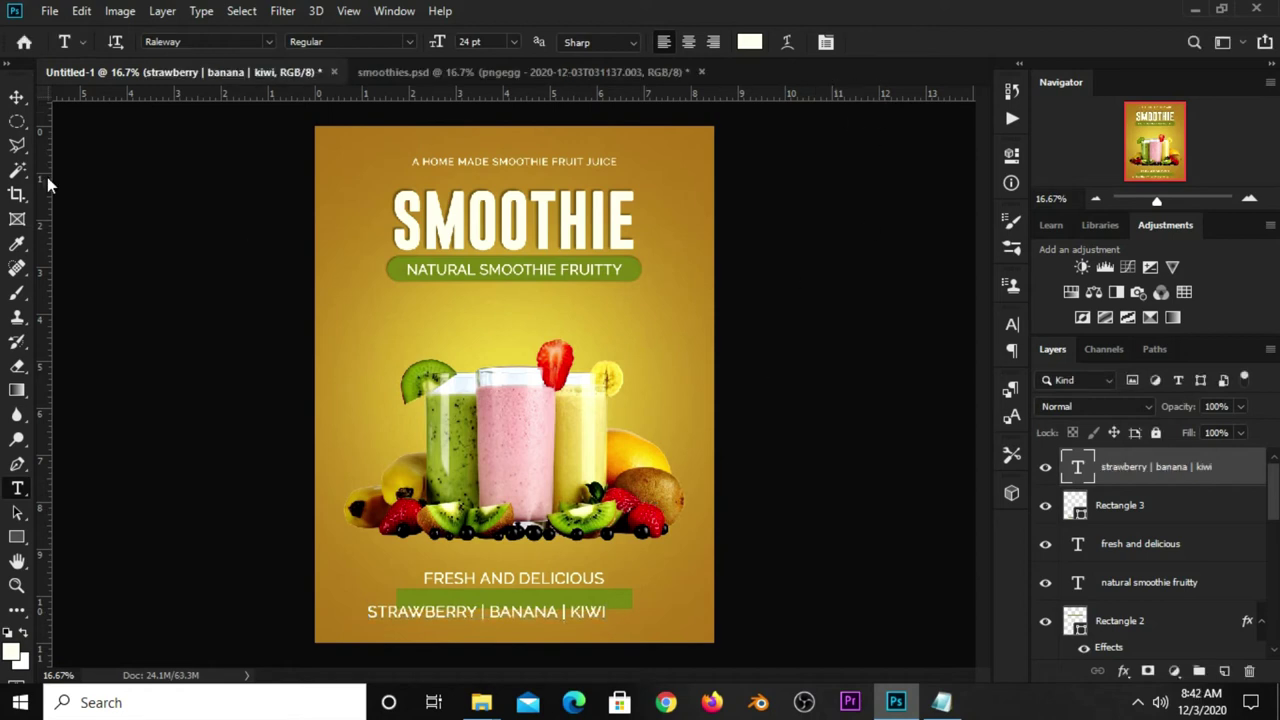
click(17, 97)
drag(455, 611, 503, 597)
drag(650, 604, 631, 606)
key(Return)
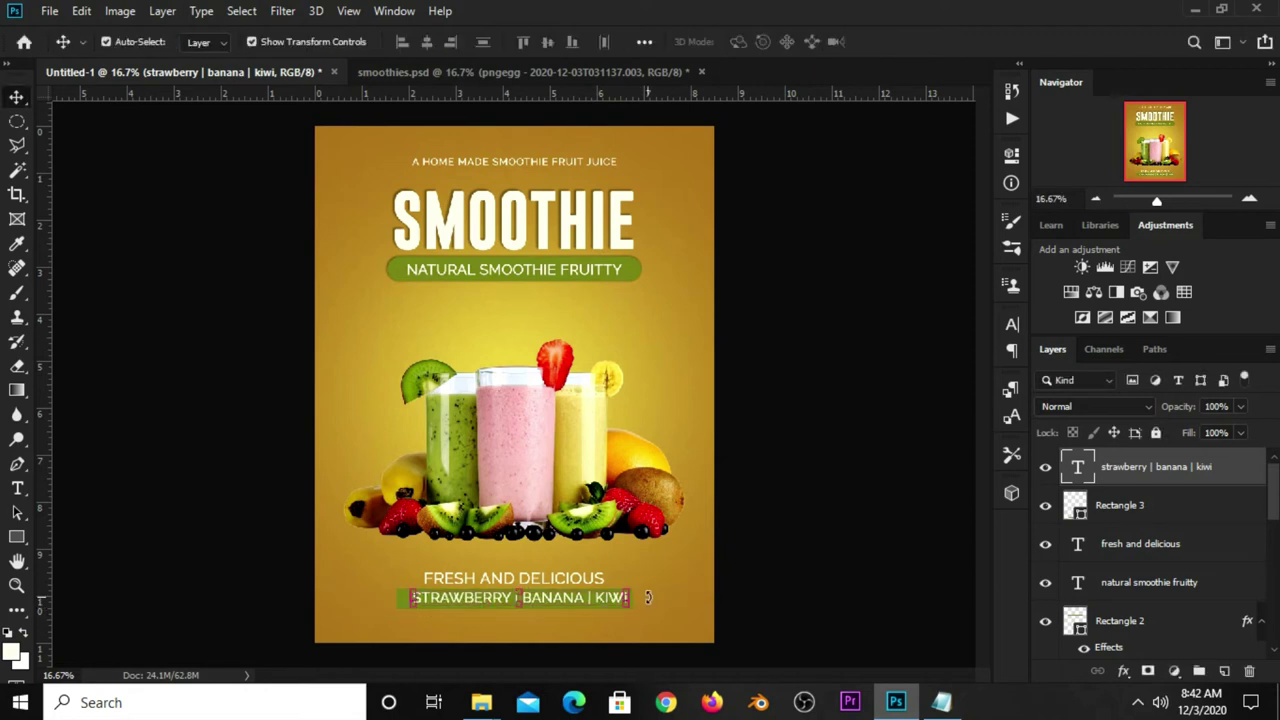
Step: Centre the fruit list text horizontally on the flyer
key(ctrl+a)
click(425, 42)
key(ctrl+d)
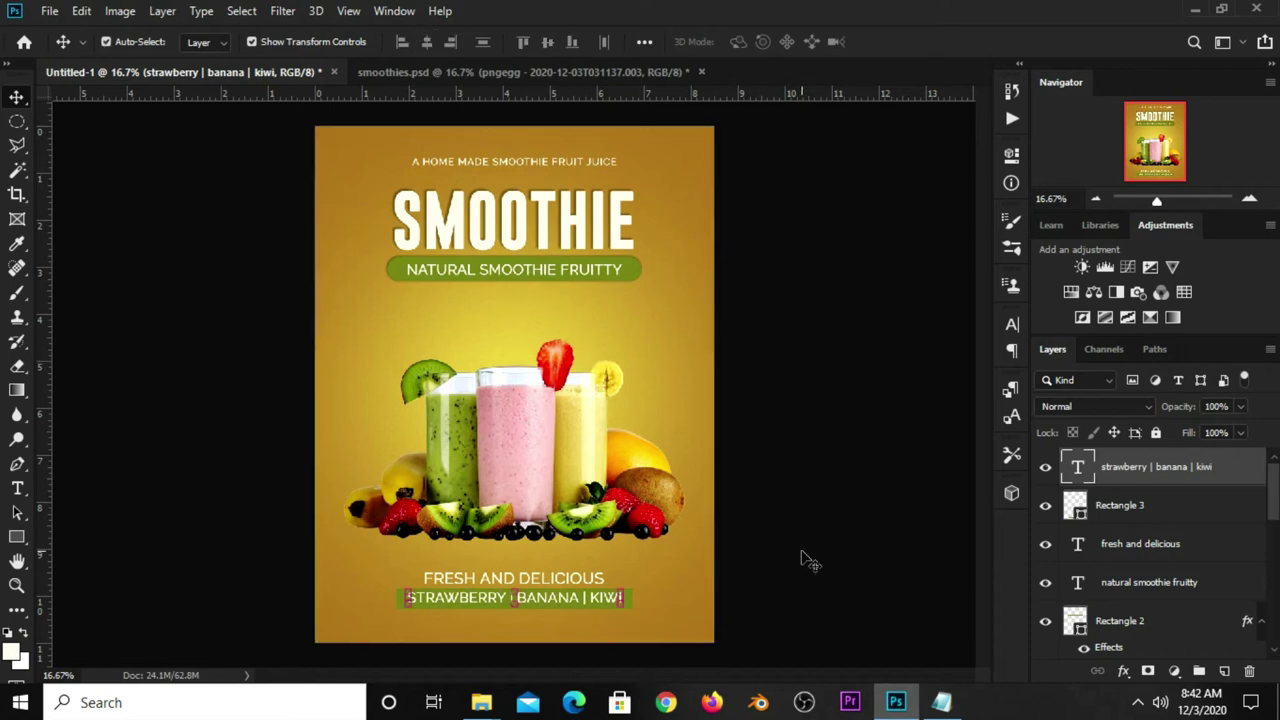
click(810, 562)
click(572, 606)
click(736, 571)
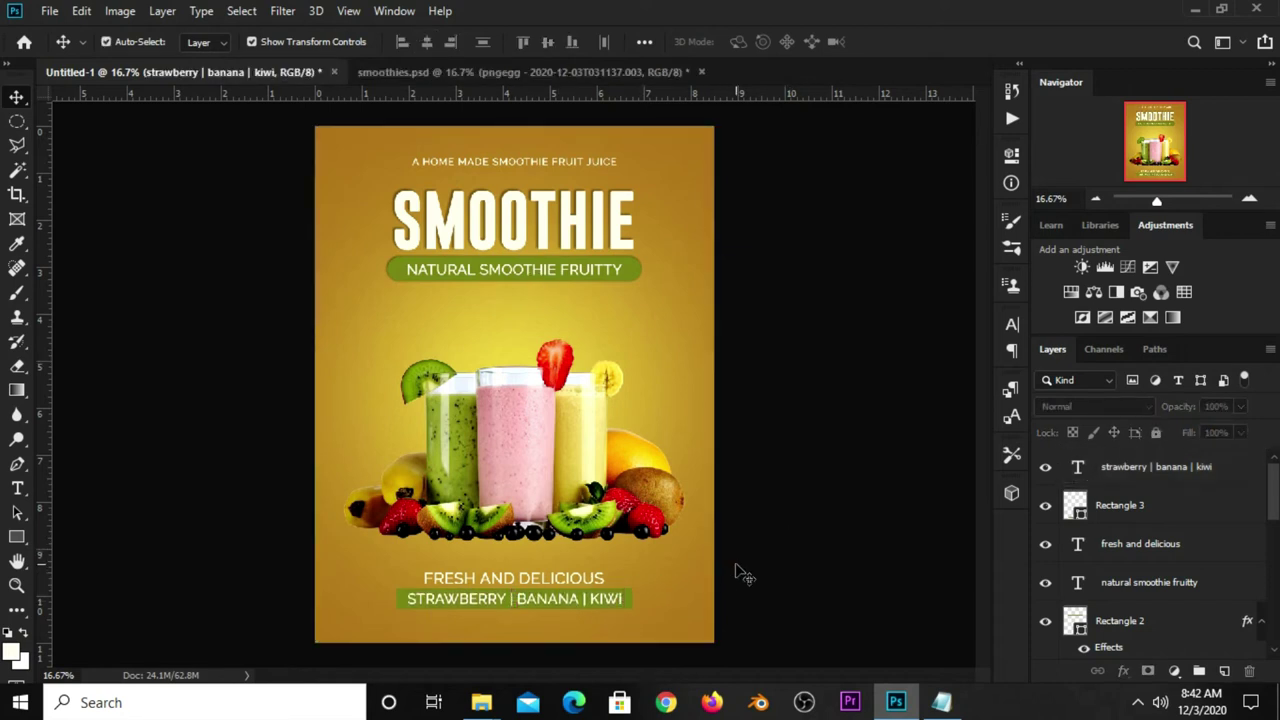
Step: Recentre FRESH AND DELICIOUS horizontally on the flyer
click(537, 582)
key(ctrl+a)
click(426, 41)
key(ctrl+d)
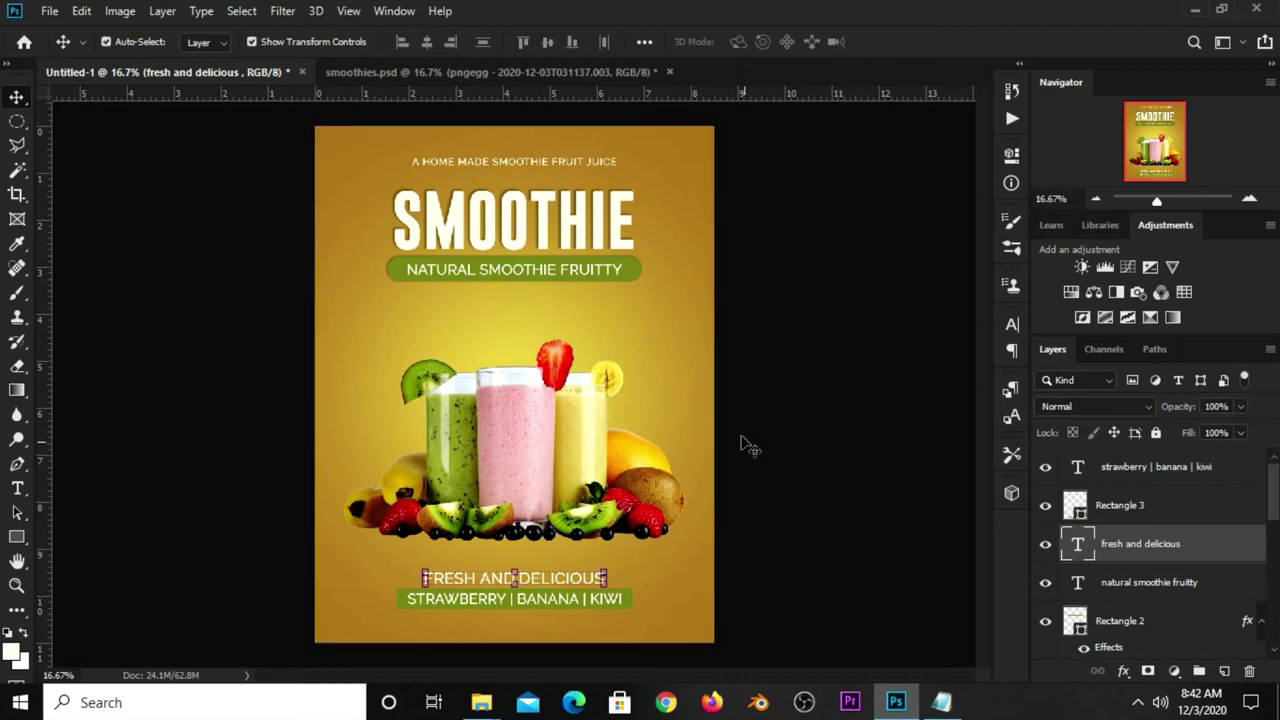
click(715, 500)
scroll(541, 578, up, 2)
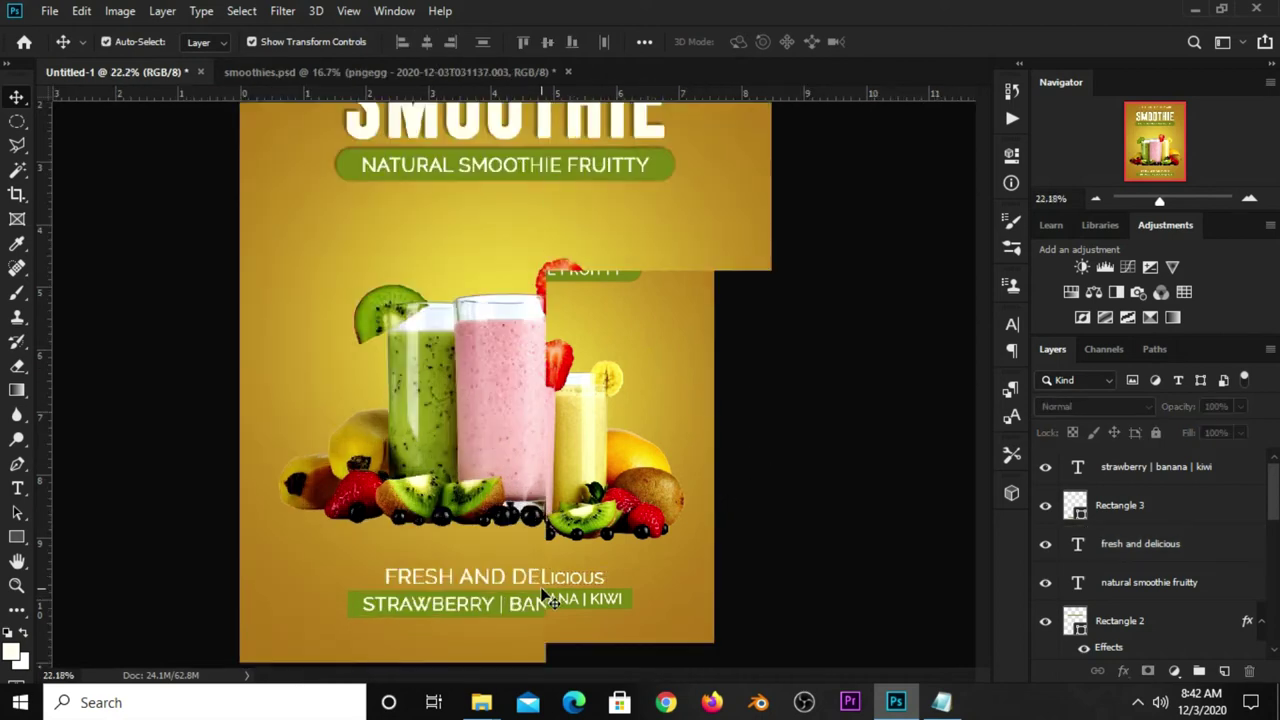
scroll(541, 585, up, 1)
scroll(541, 592, up, 1)
scroll(541, 600, up, 1)
scroll(541, 600, up, 1)
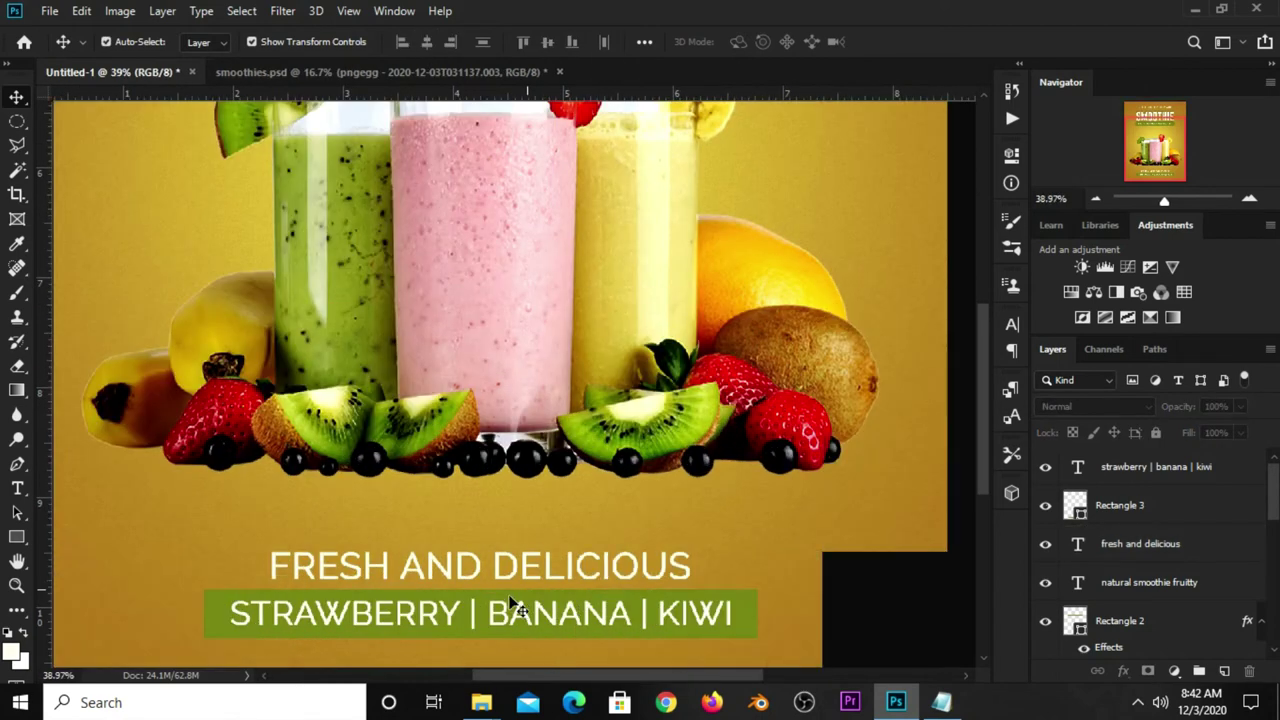
Step: Draw a thin white rectangle to the left of FRESH AND DELICIOUS
click(16, 537)
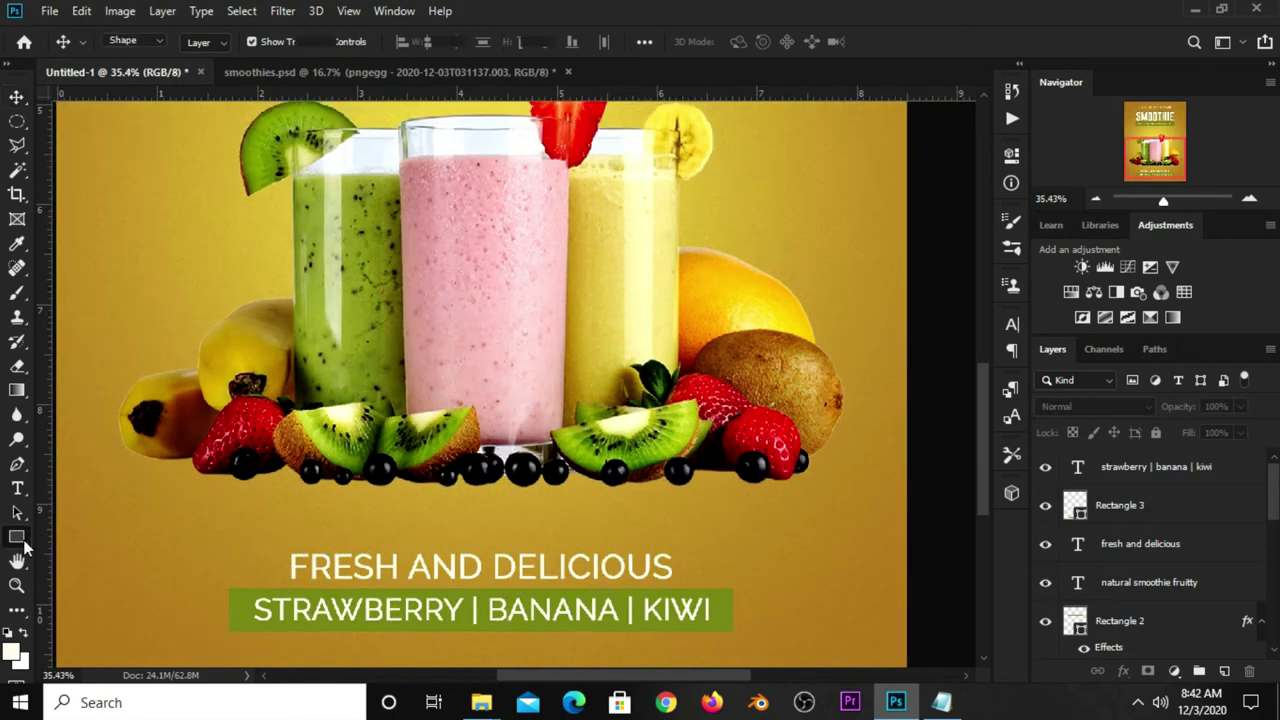
click(75, 537)
scroll(245, 561, up, 1)
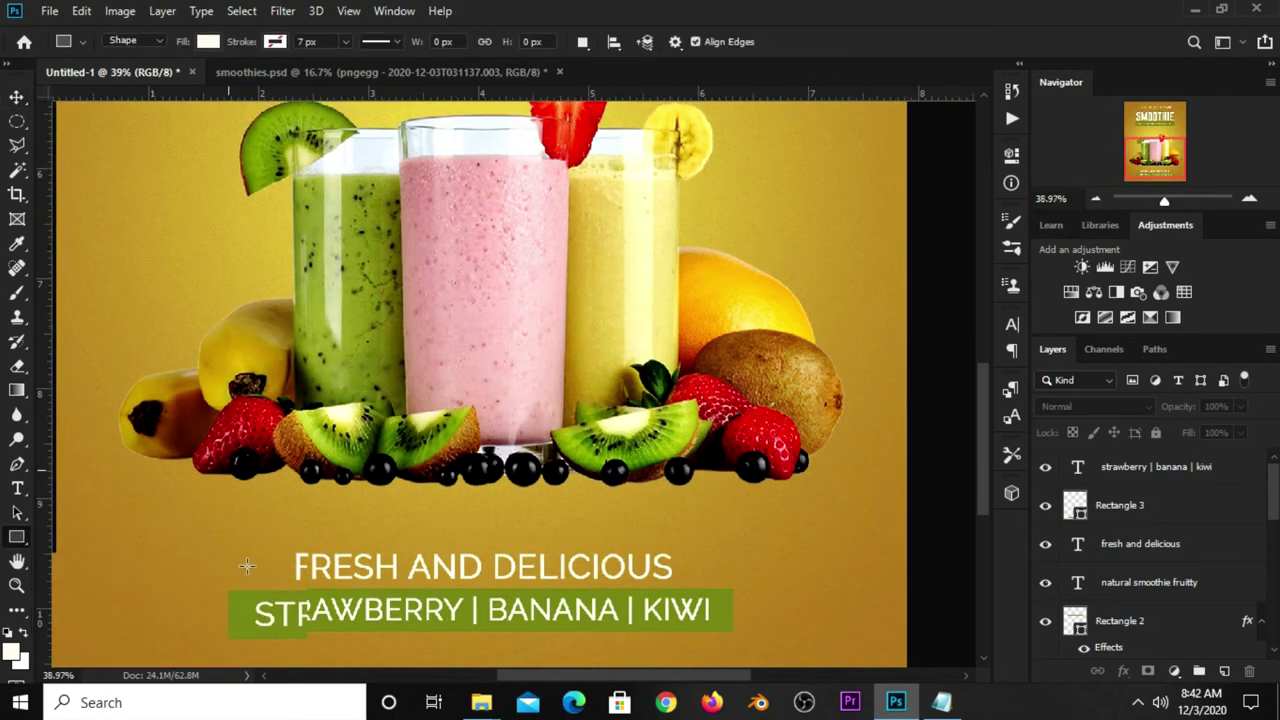
drag(228, 565, 297, 575)
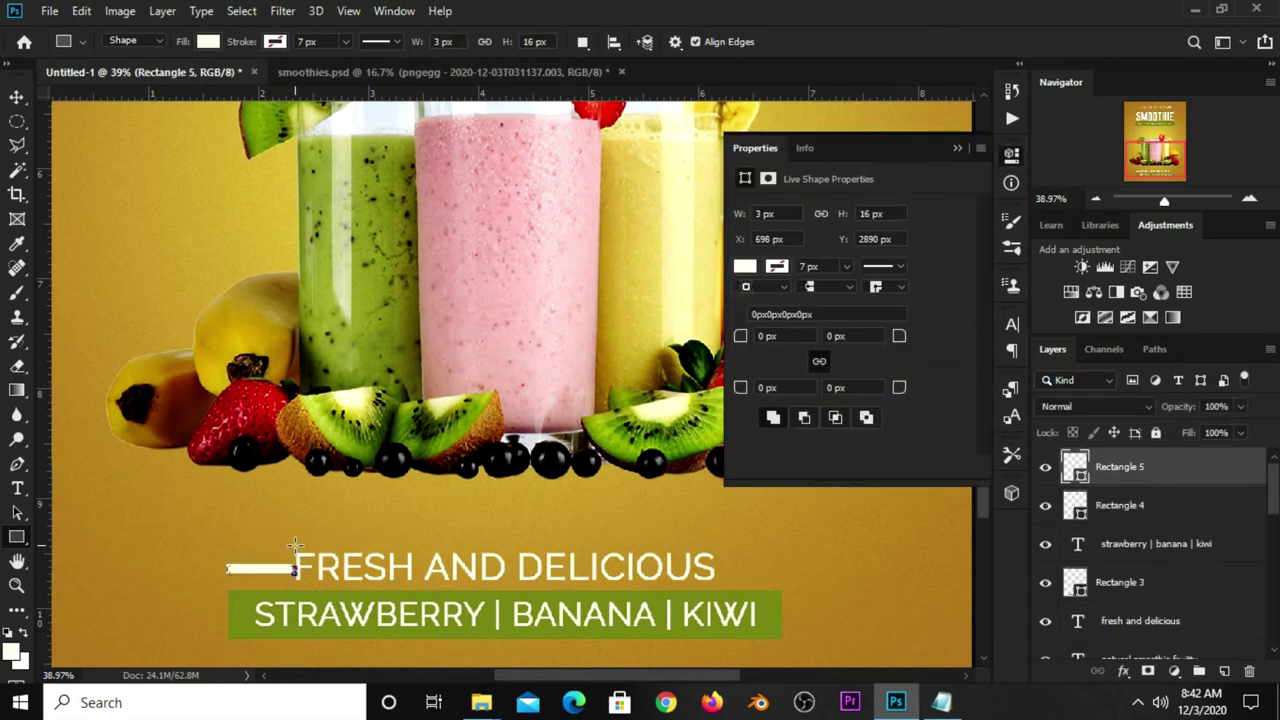
key(ctrl+z)
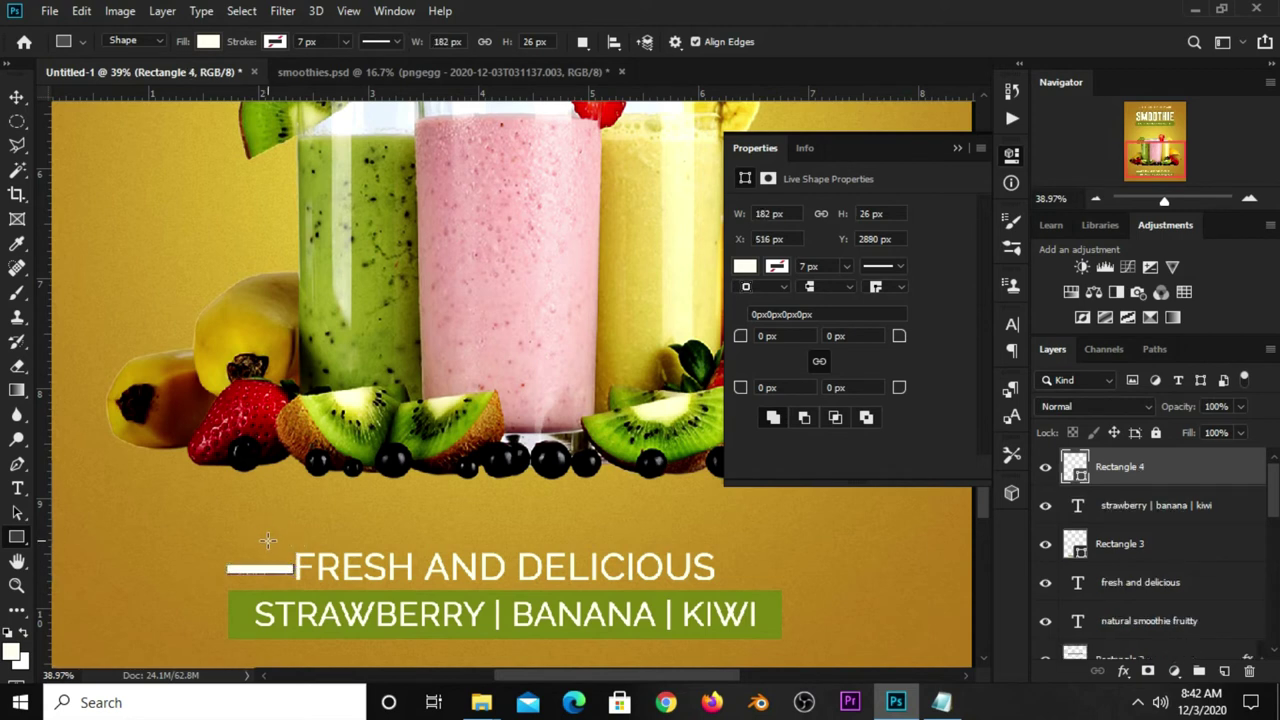
Step: Resize the left white line into a short, thin 163 × 6 px bar
key(v)
drag(258, 578, 260, 573)
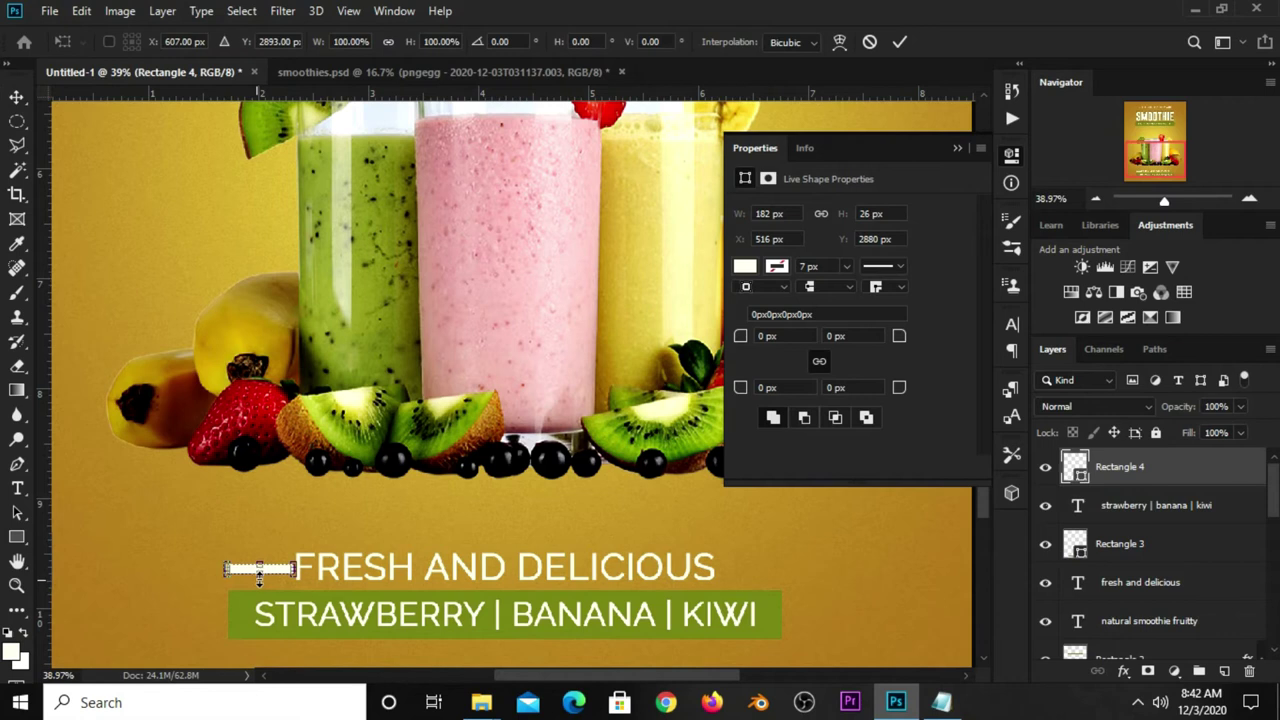
scroll(259, 570, up, 2)
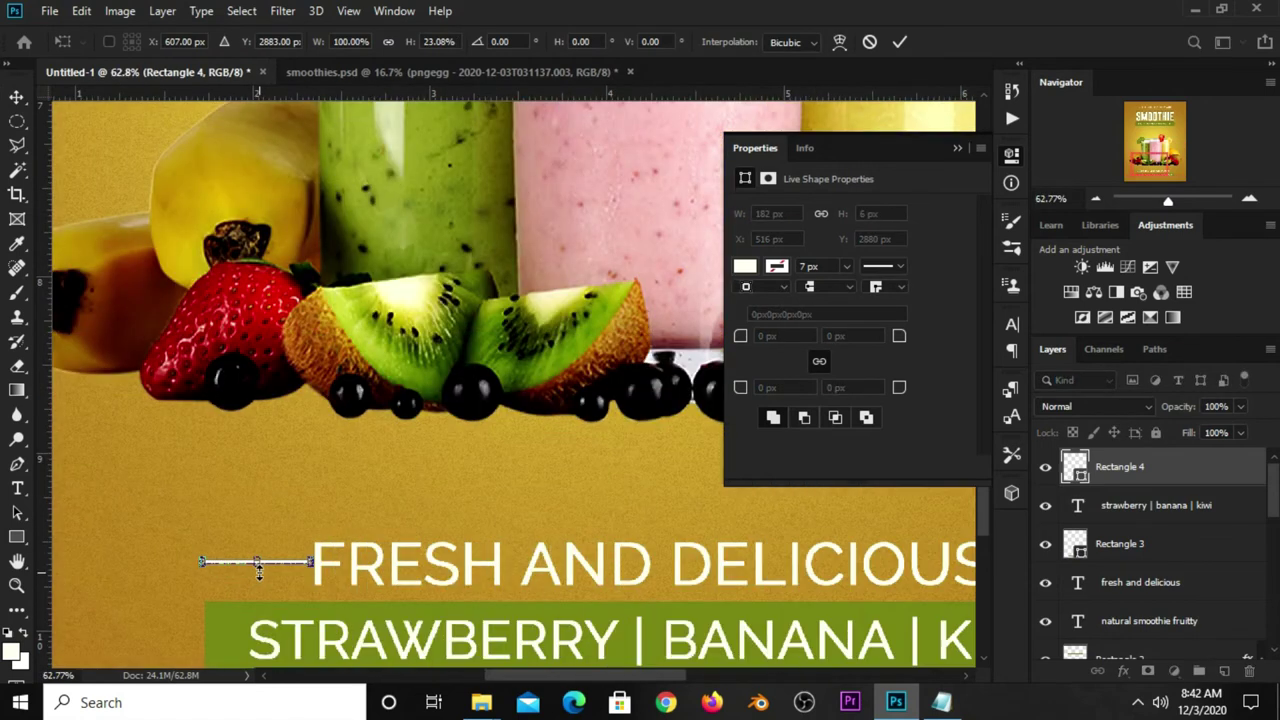
mouse_move(258, 570)
mouse_down()
mouse_move(264, 584)
mouse_move(262, 572)
mouse_move(302, 568)
mouse_move(253, 571)
mouse_up()
key(Return)
key(ctrl+t)
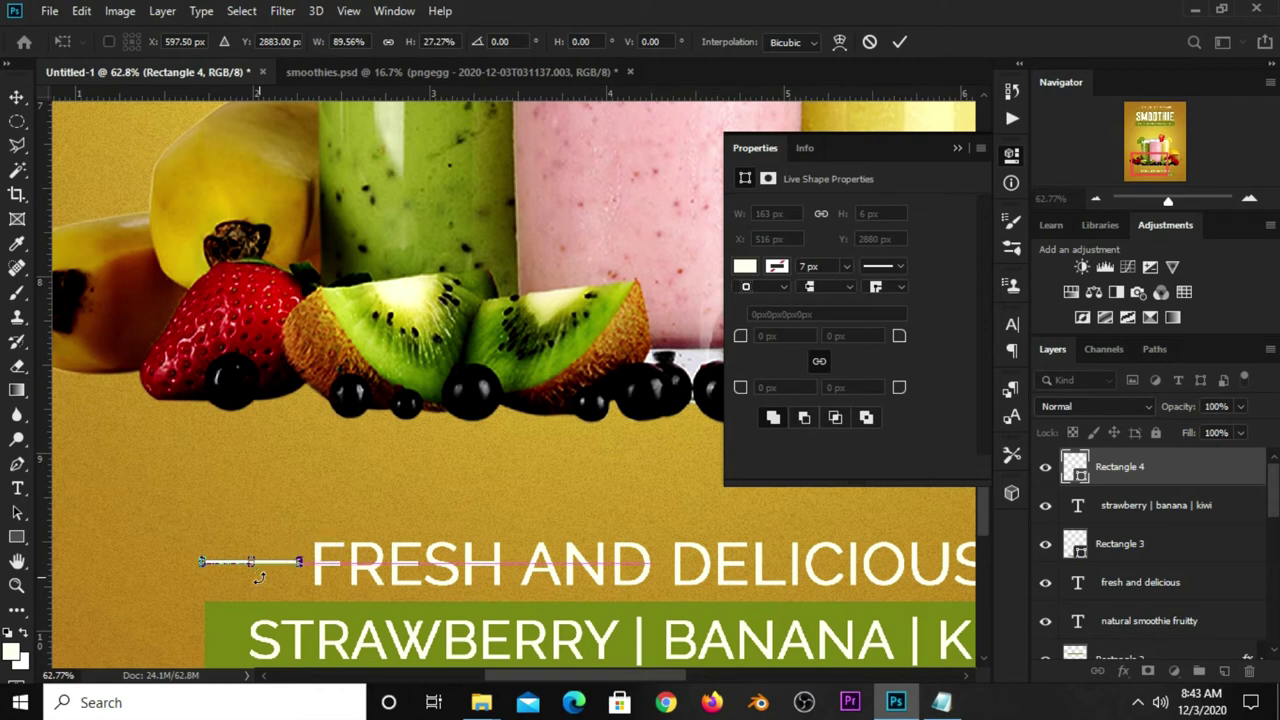
scroll(255, 567, up, 2)
mouse_move(251, 566)
mouse_down()
mouse_move(254, 577)
mouse_move(257, 565)
mouse_up()
key(Return)
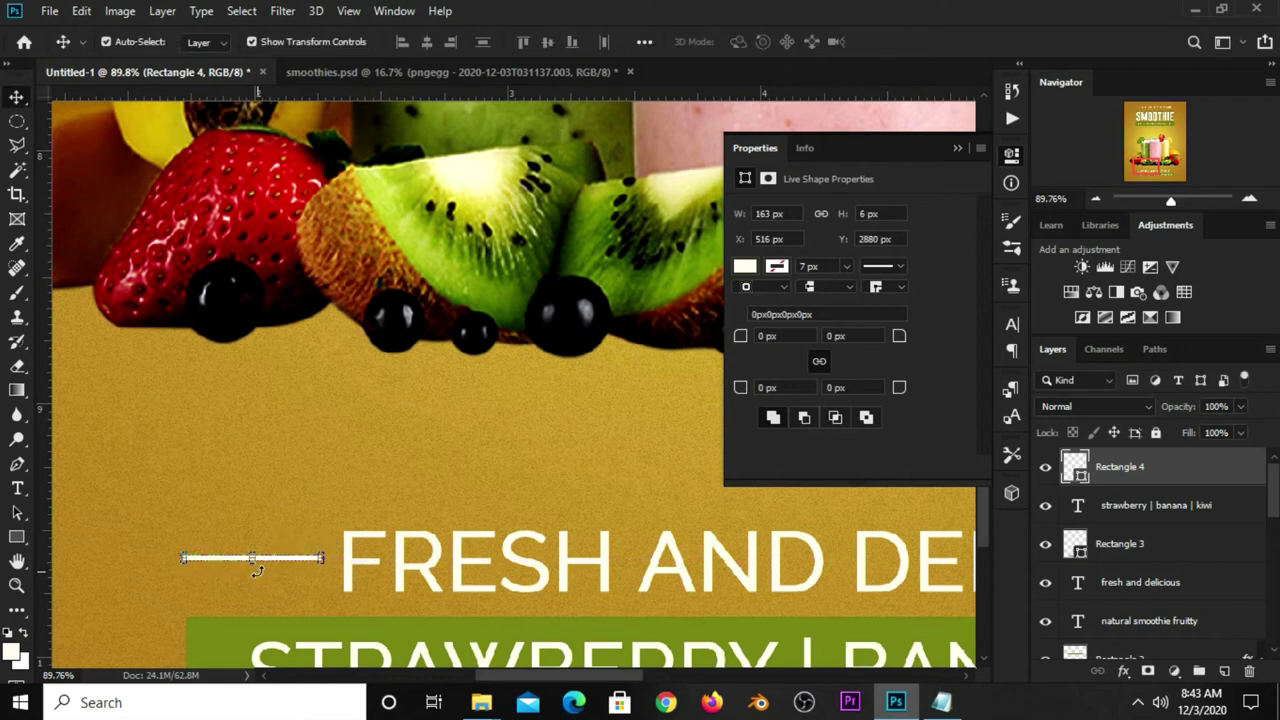
Step: Alt+Shift-drag a copy of the white line to the right of the text
scroll(257, 560, down, 2)
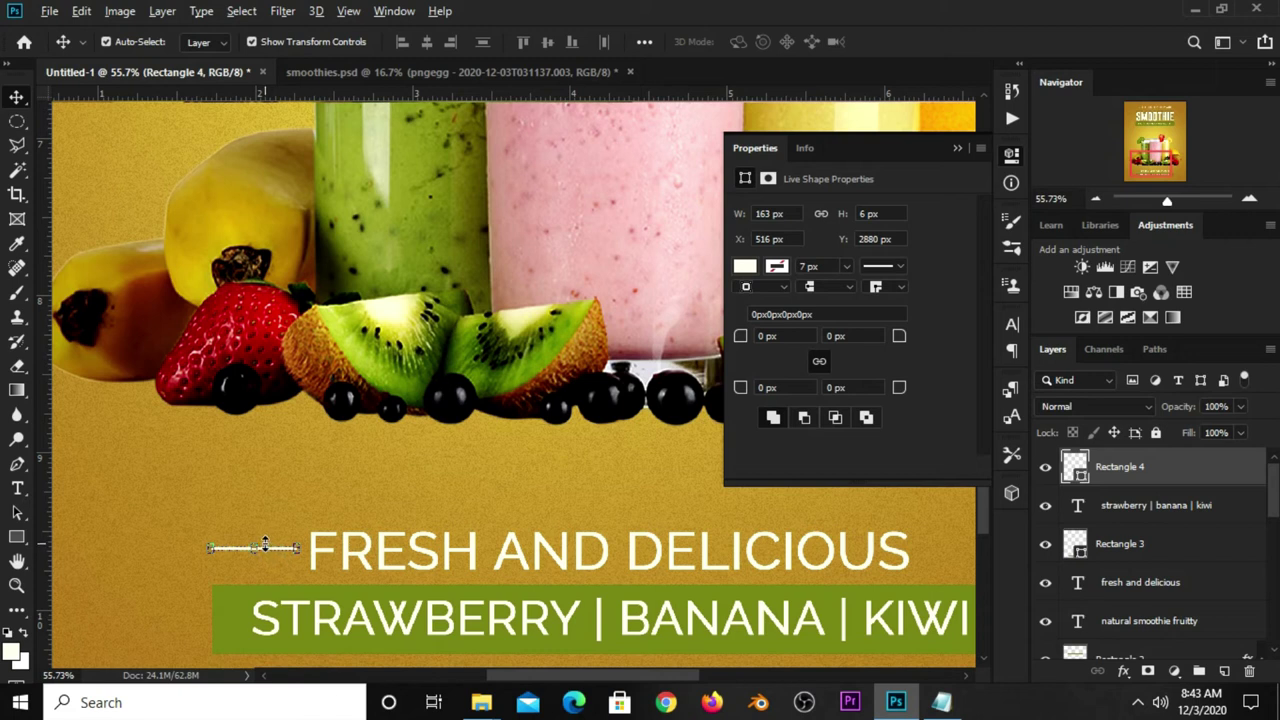
drag(268, 546, 926, 564)
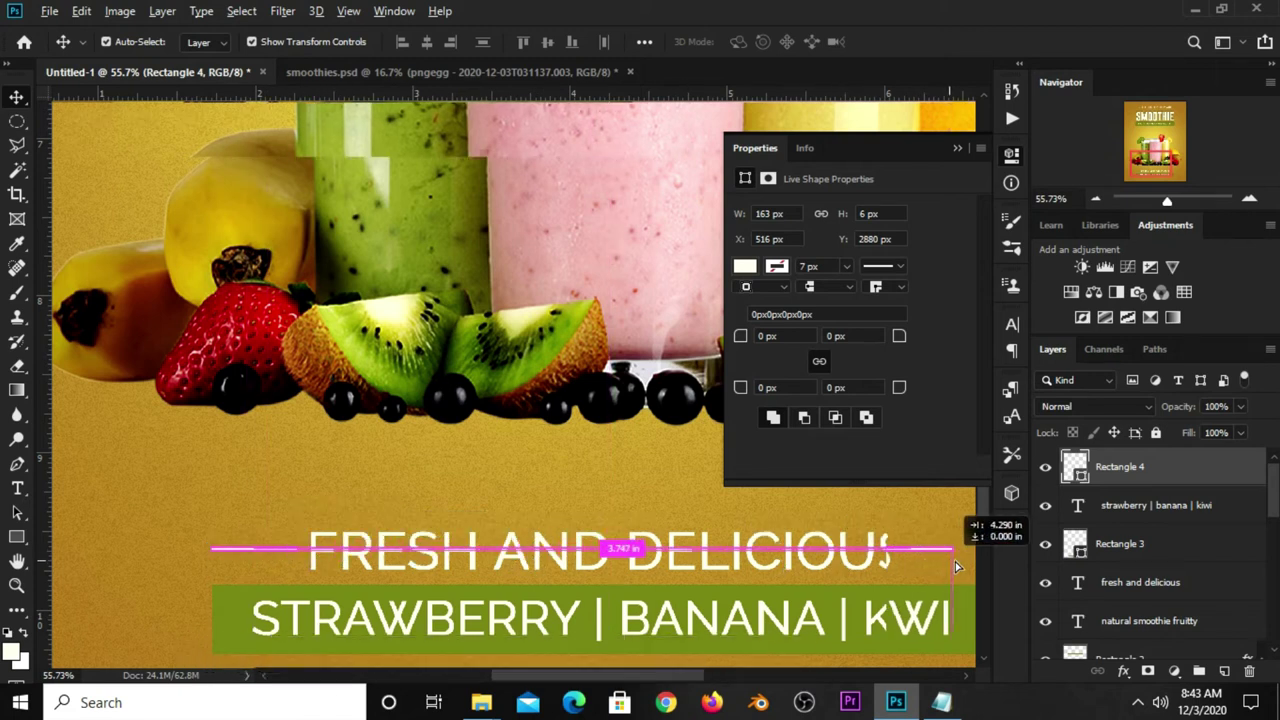
drag(937, 565, 858, 561)
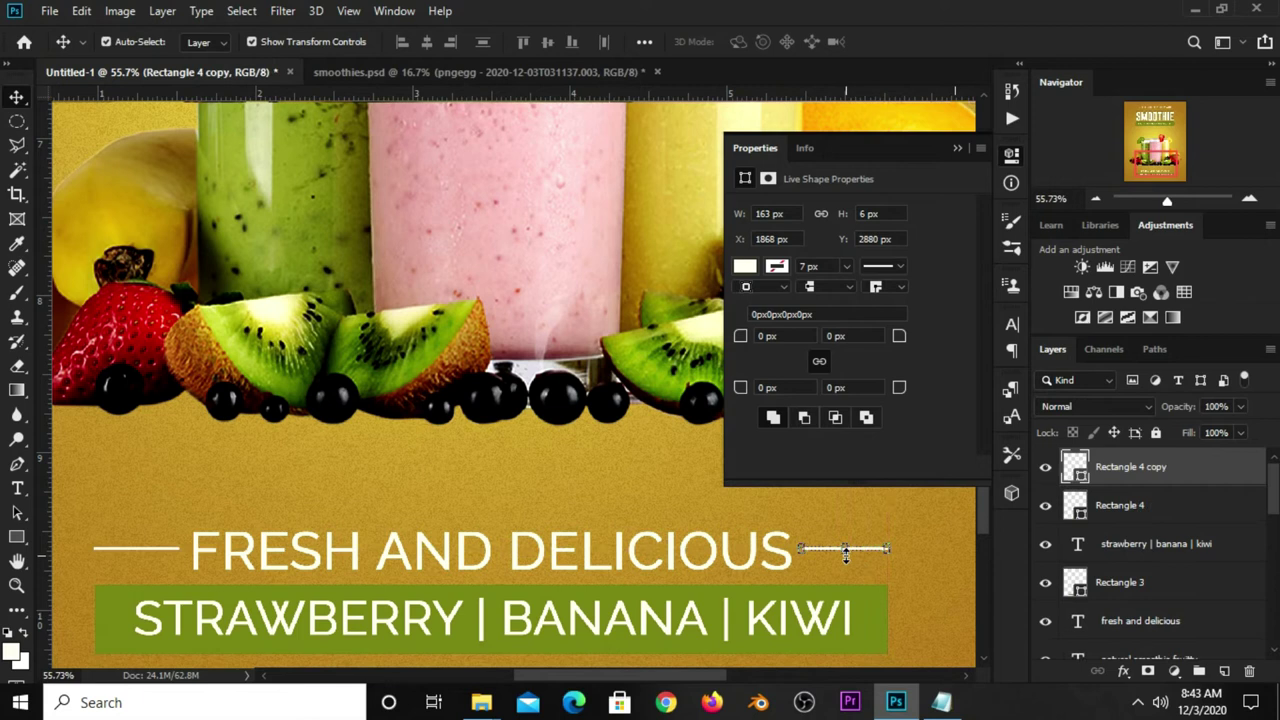
Step: Reduce FRESH AND DELICIOUS to 23 pt
click(710, 548)
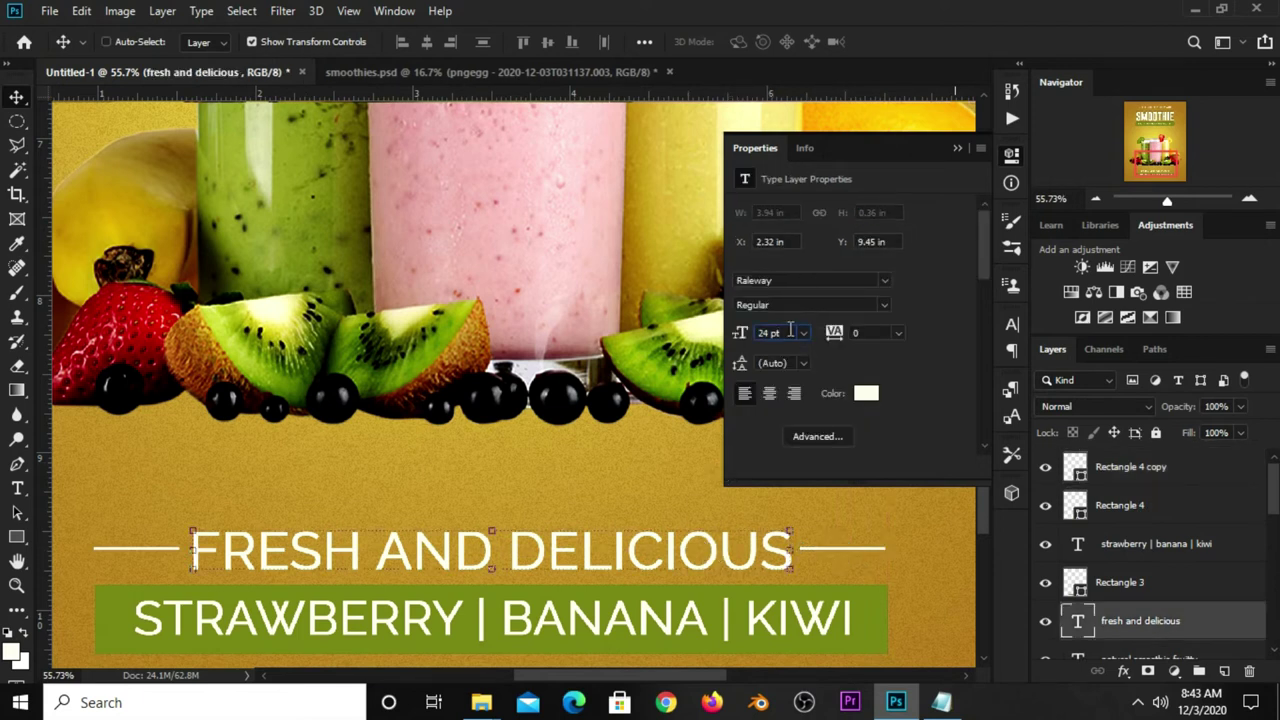
text(23)
key(Return)
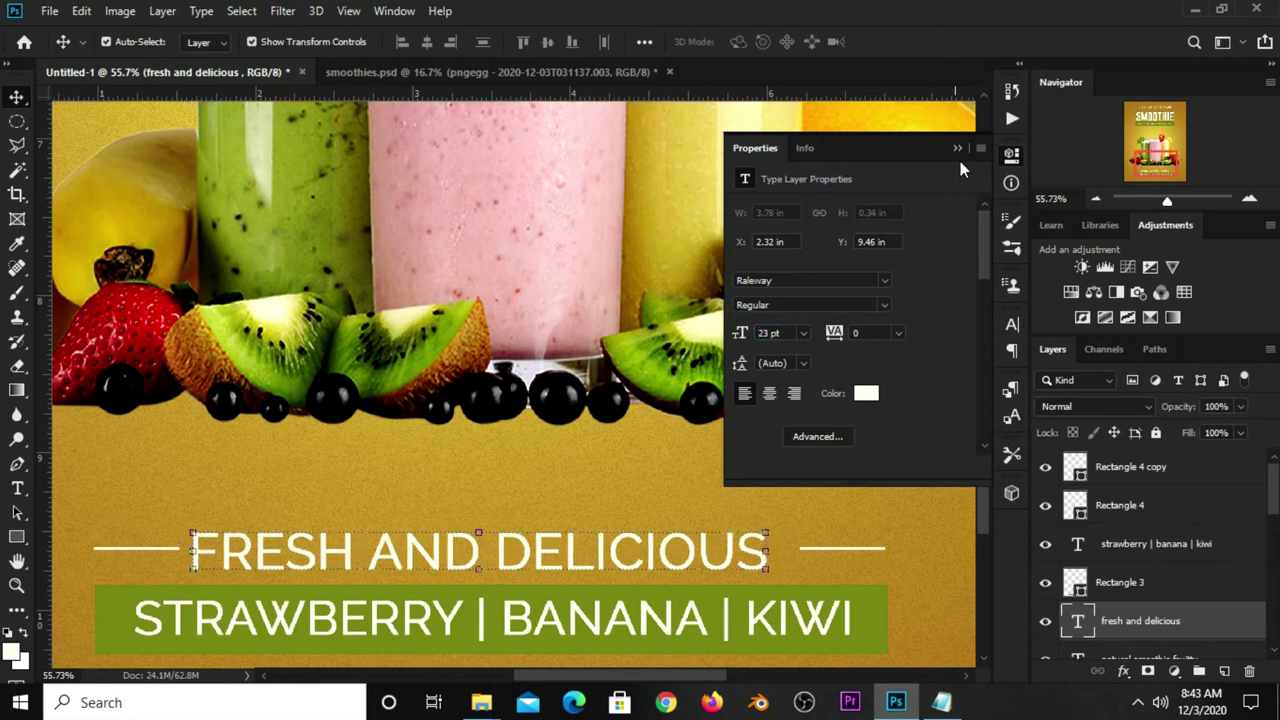
Step: Recentre FRESH AND DELICIOUS horizontally between the two white lines
click(958, 149)
key(ctrl+0)
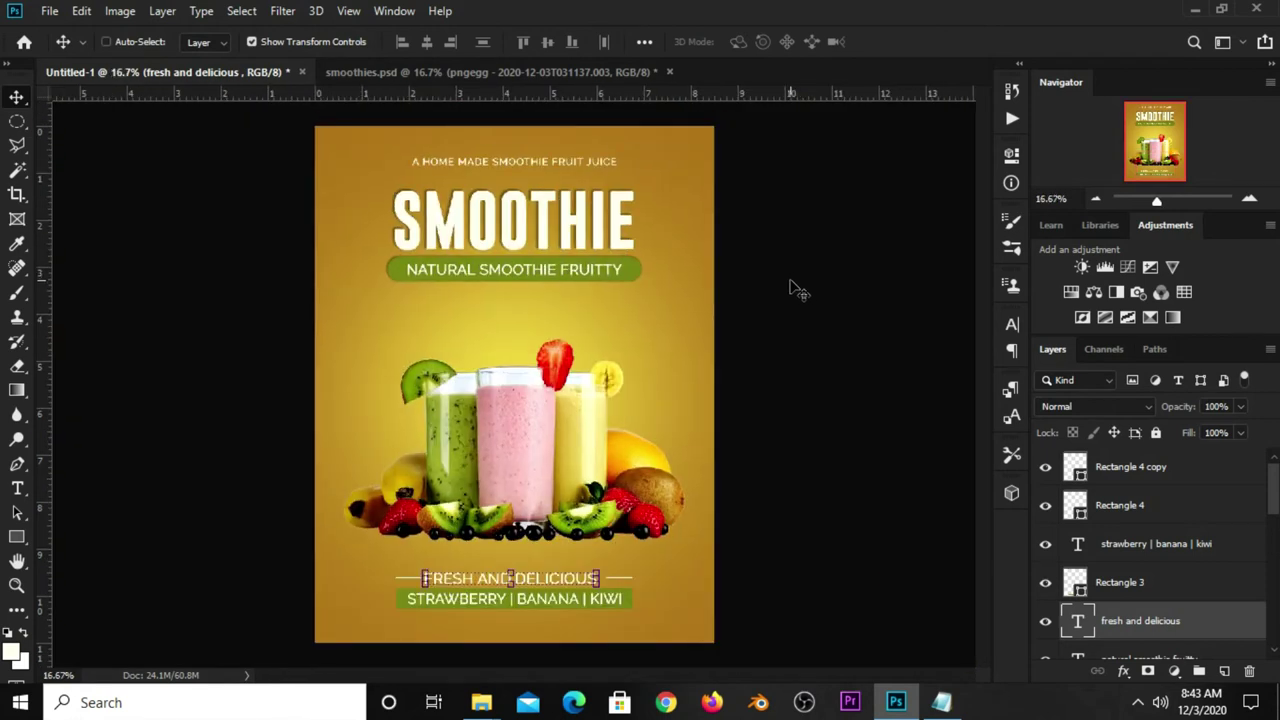
key(ctrl+a)
click(427, 44)
key(ctrl+d)
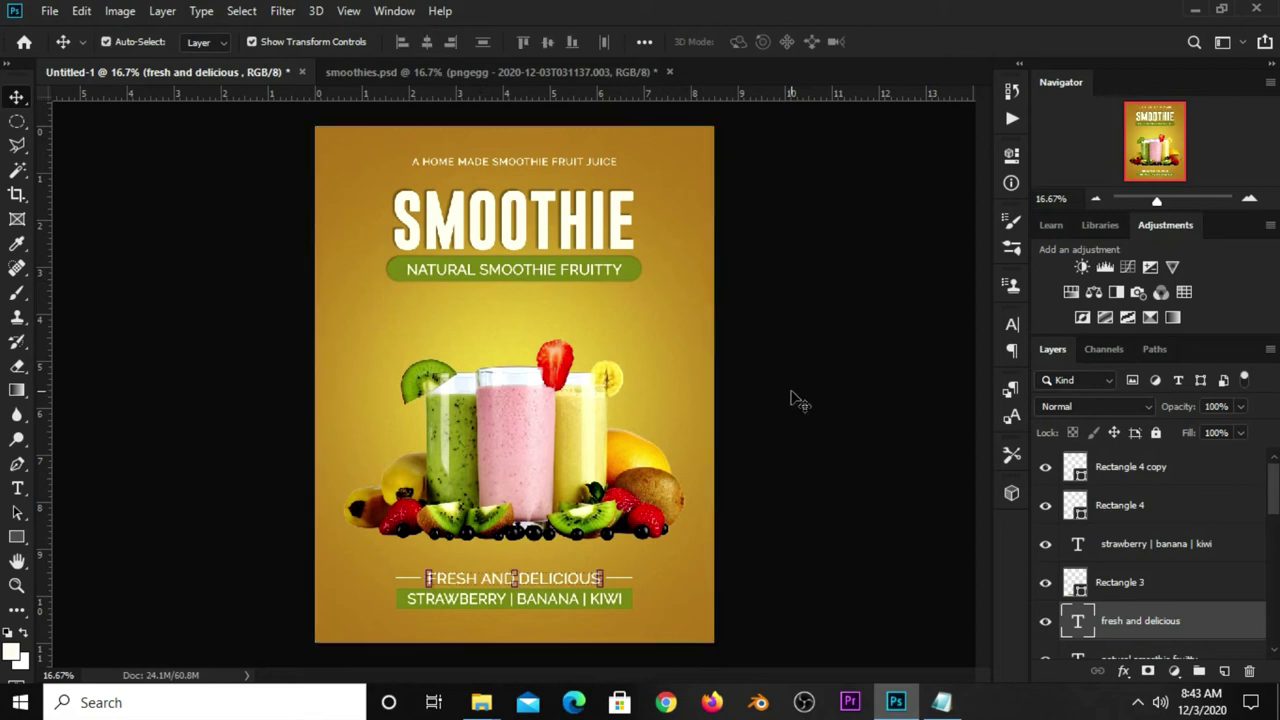
click(787, 392)
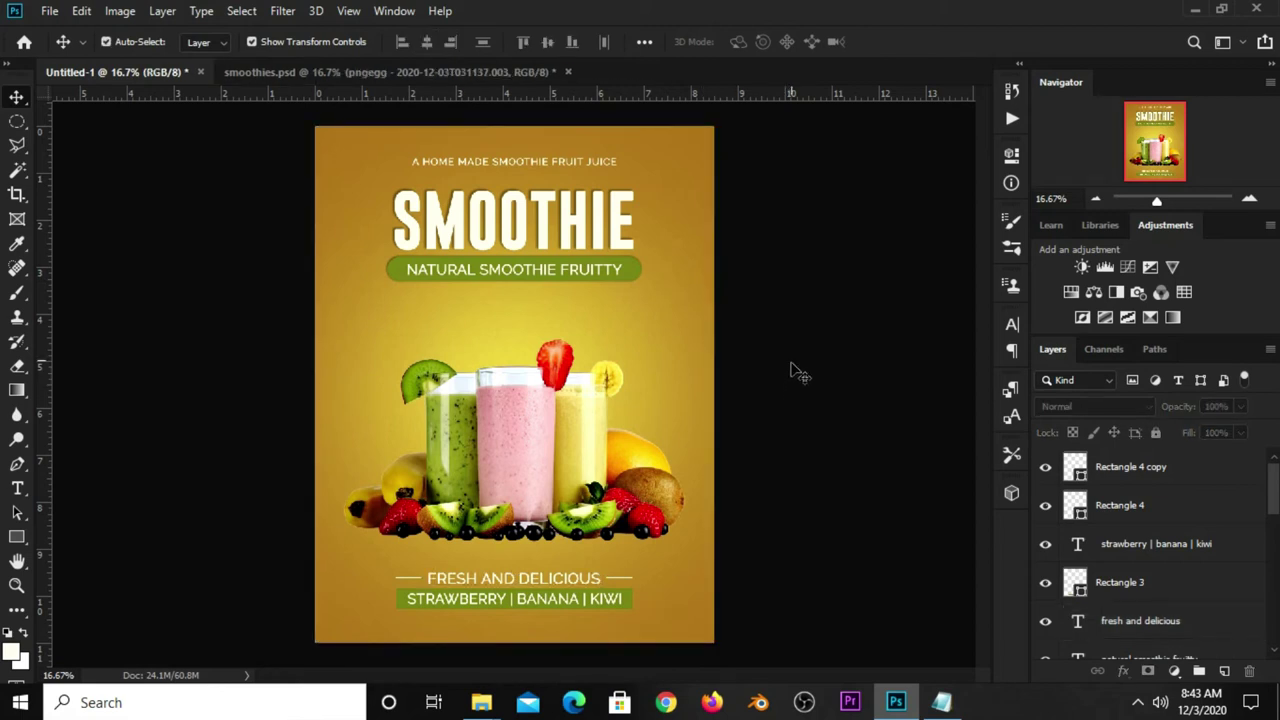
click(17, 537)
Step: Draw a circle beside the smoothie glasses, filled with the tagline banner's sampled green
click(91, 574)
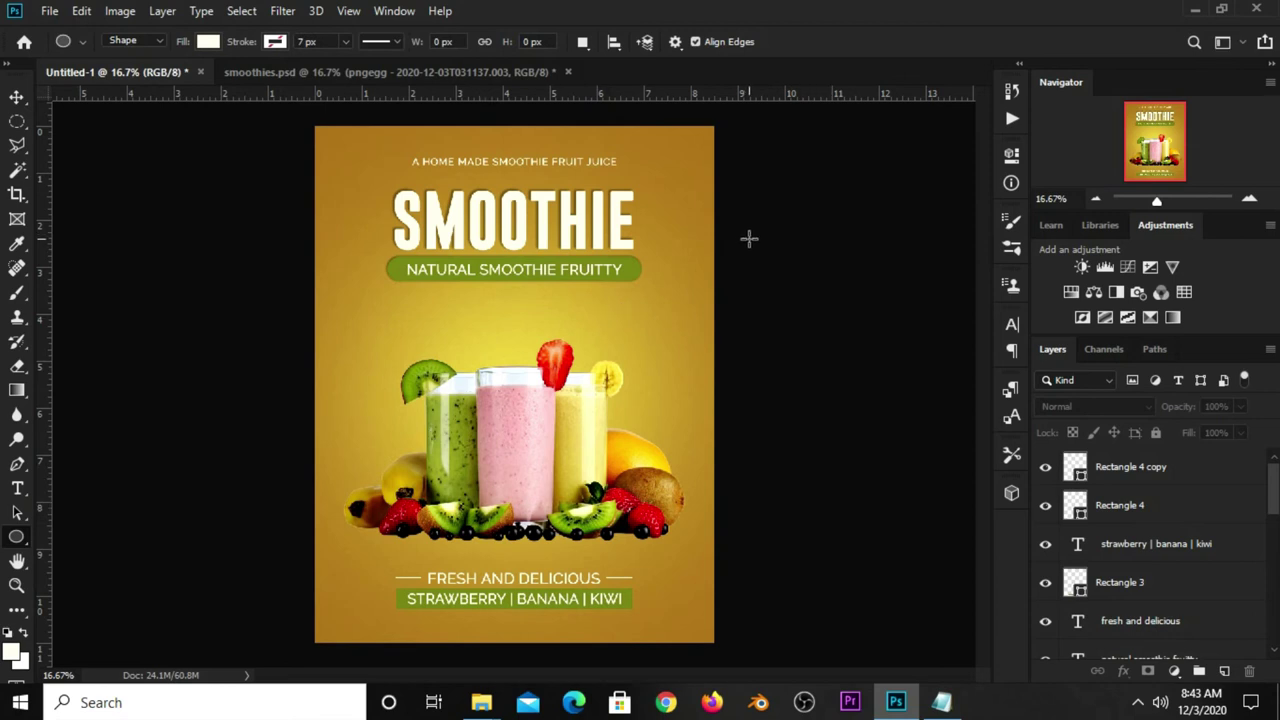
scroll(733, 257, up, 2)
scroll(731, 257, up, 1)
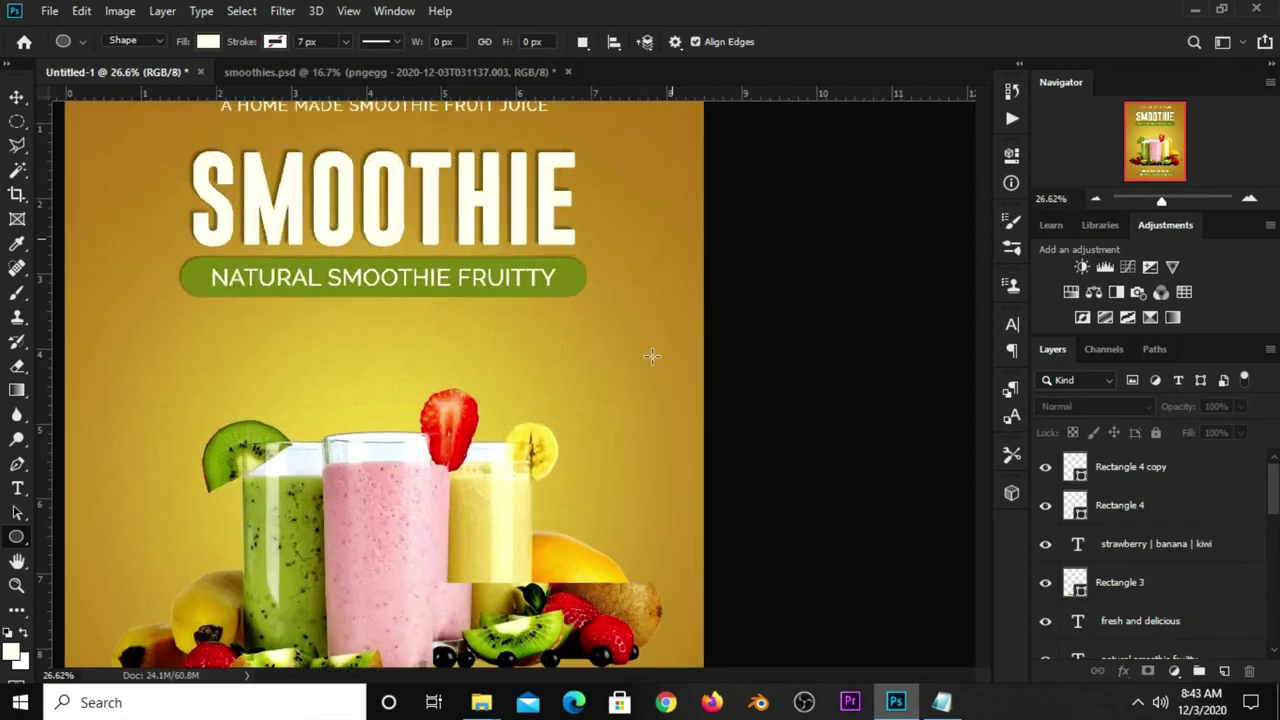
drag(660, 337, 530, 467)
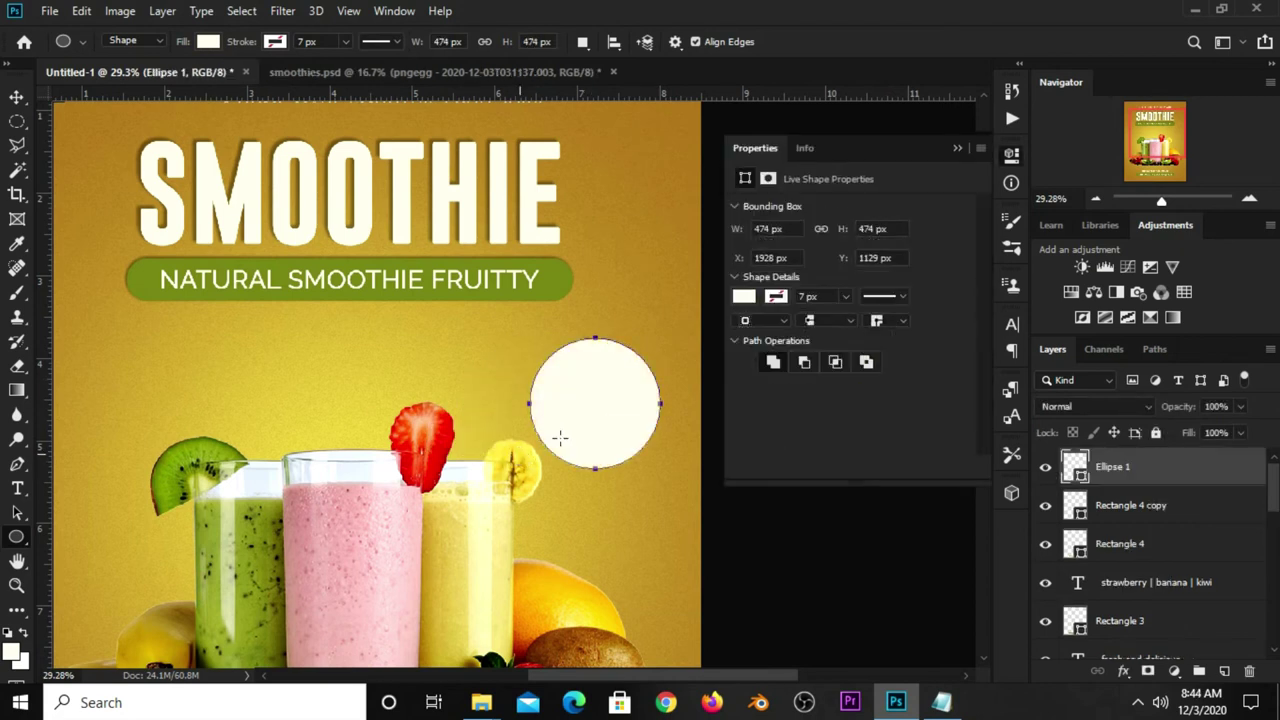
click(744, 297)
click(922, 333)
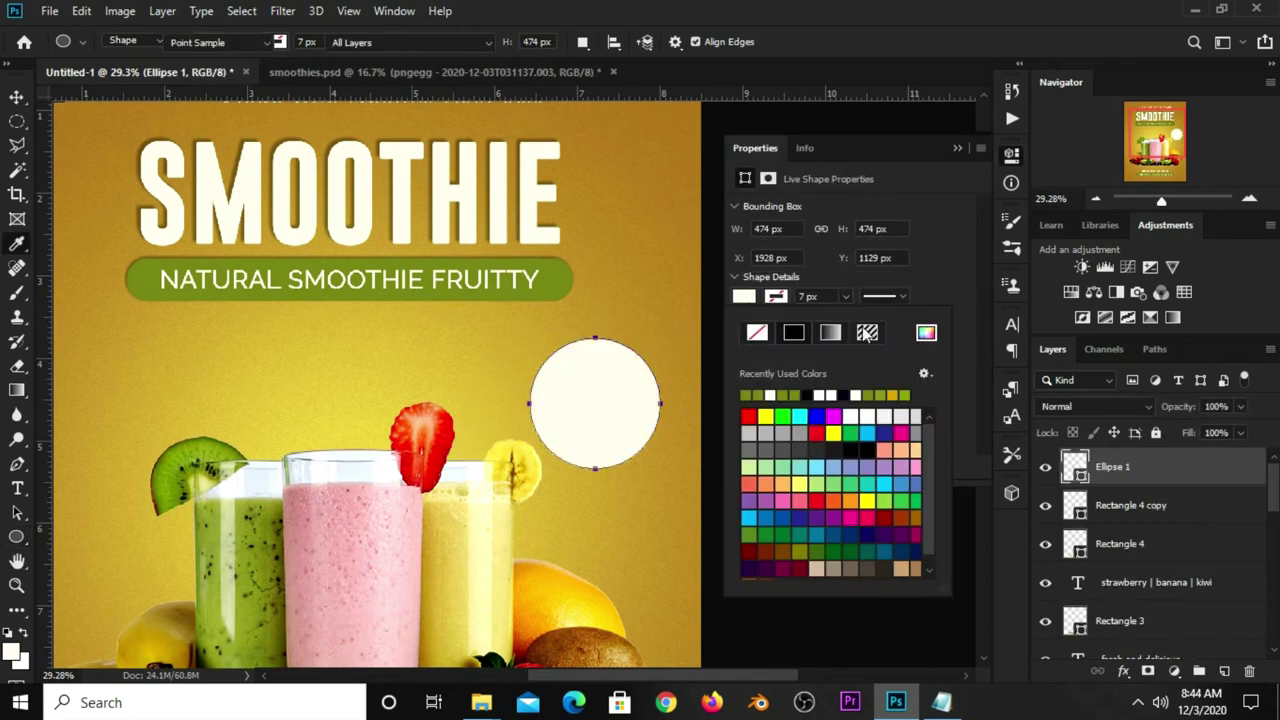
click(343, 283)
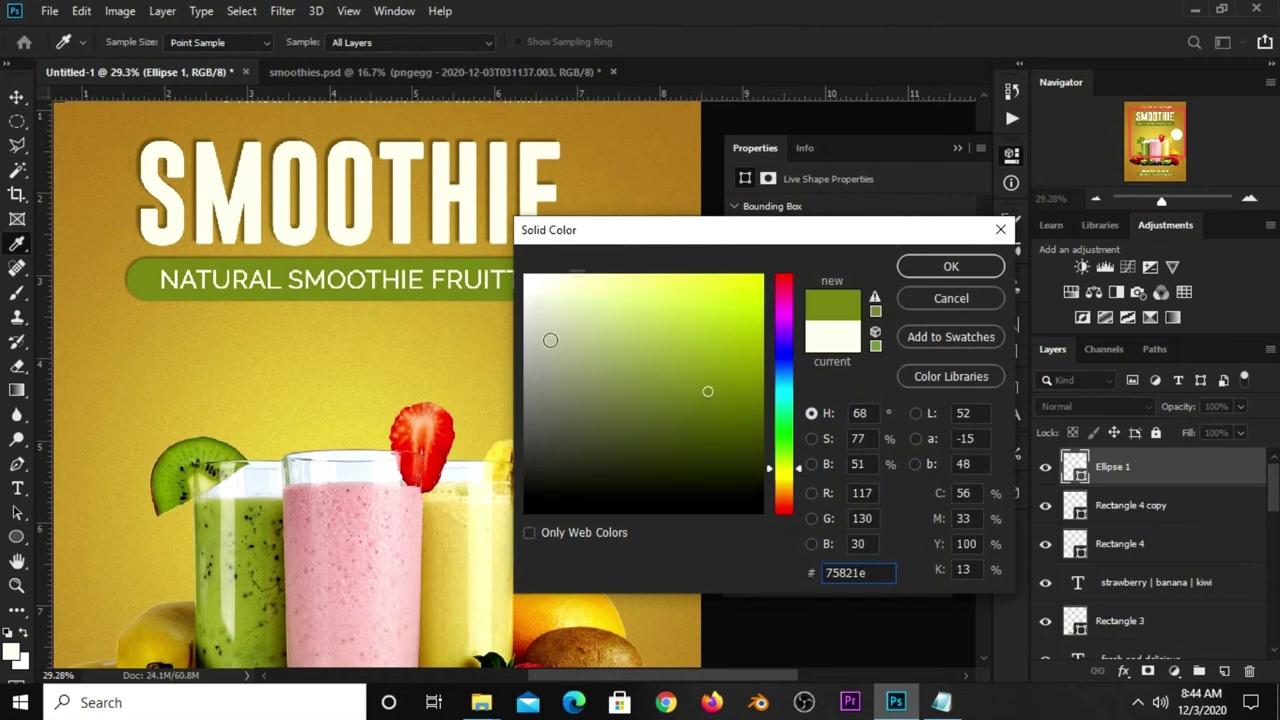
click(939, 272)
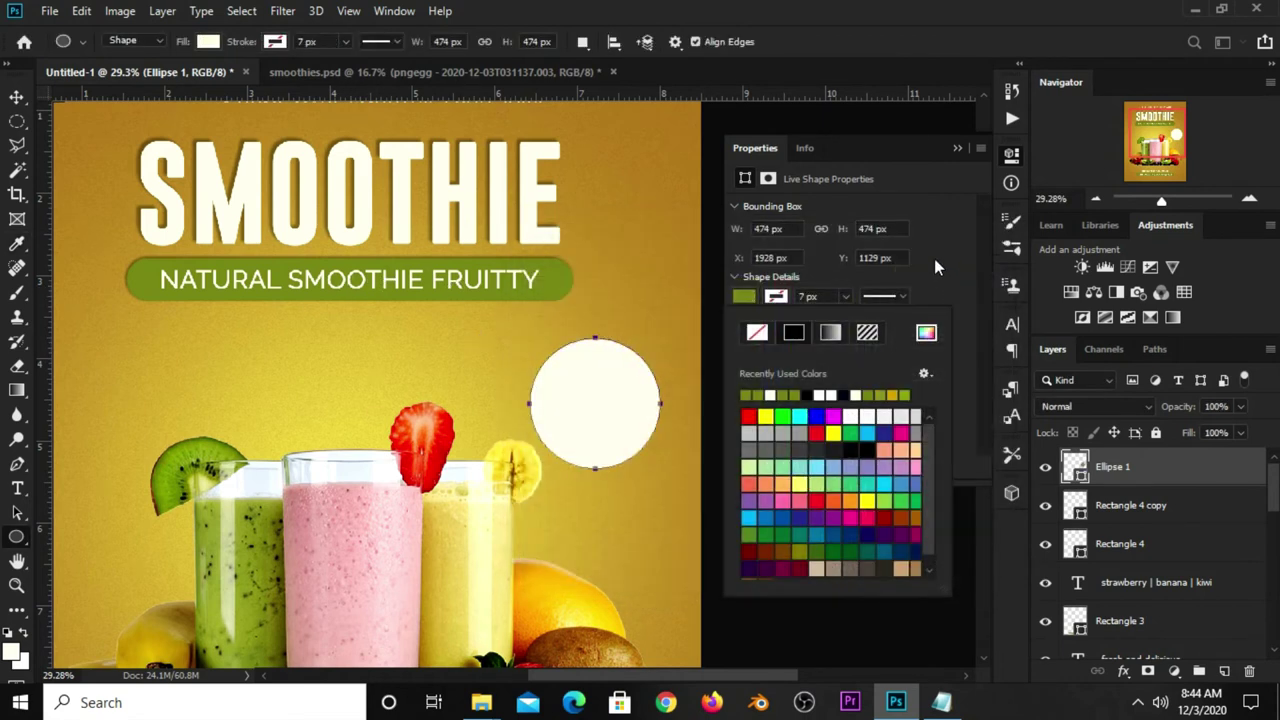
click(958, 155)
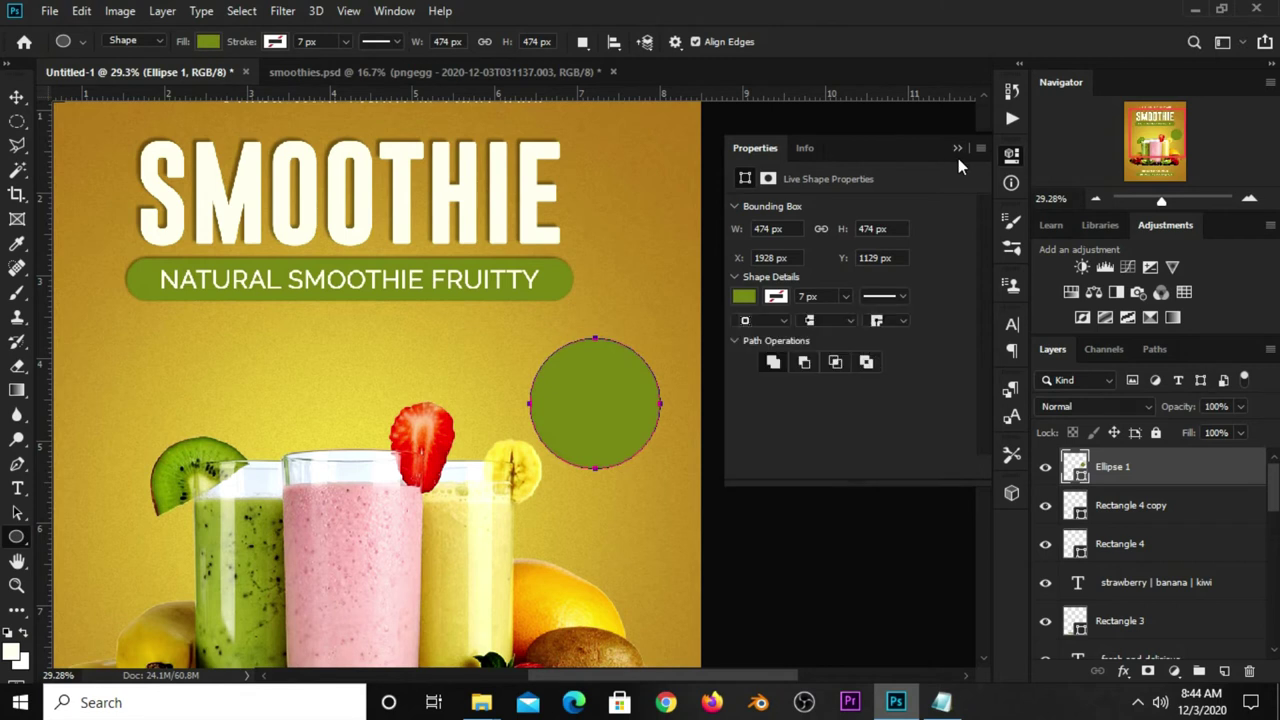
click(957, 148)
Step: Position the green circle above the banana and nudge the smoothie photo slightly up
key(v)
drag(594, 420, 603, 401)
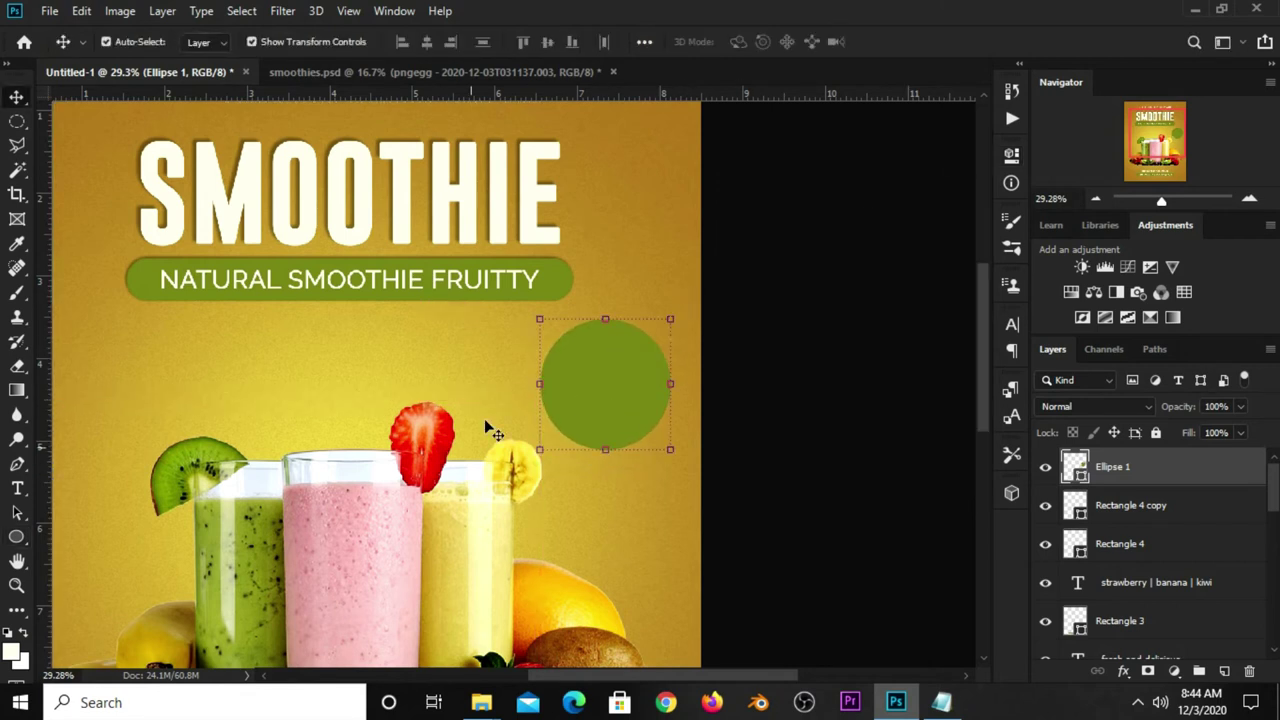
scroll(464, 419, down, 1)
drag(410, 520, 402, 548)
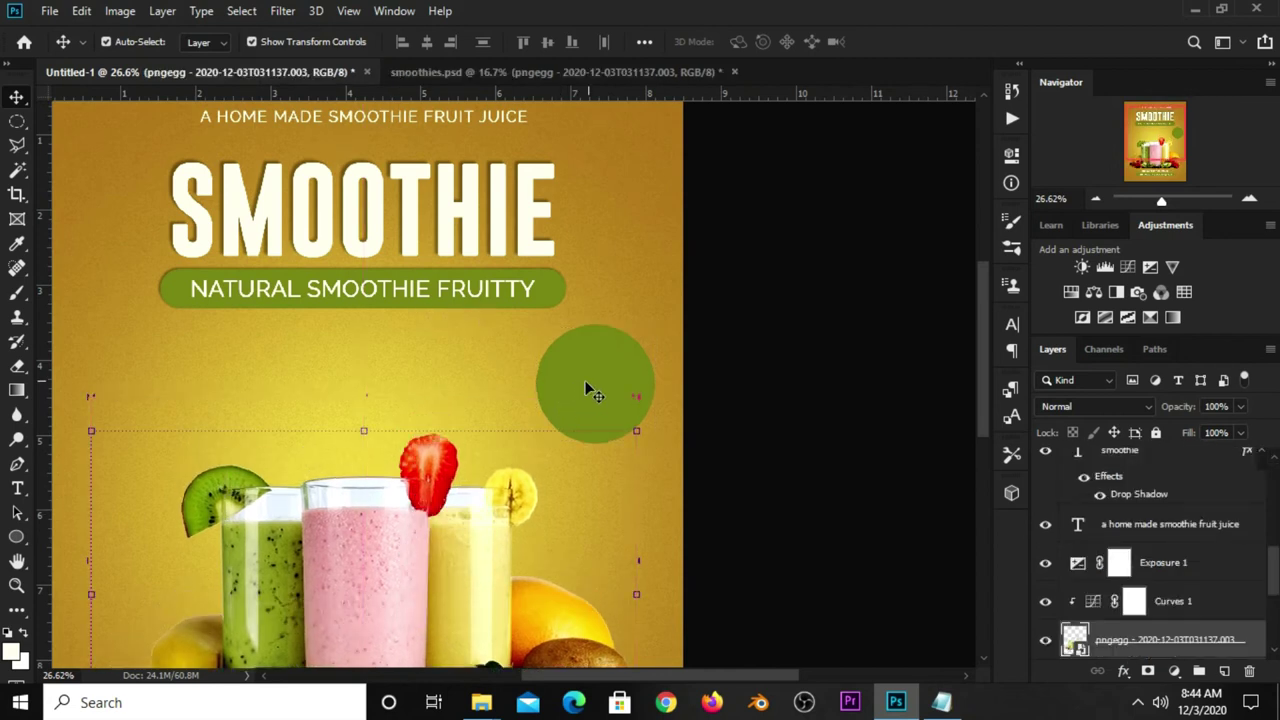
key(ctrl+0)
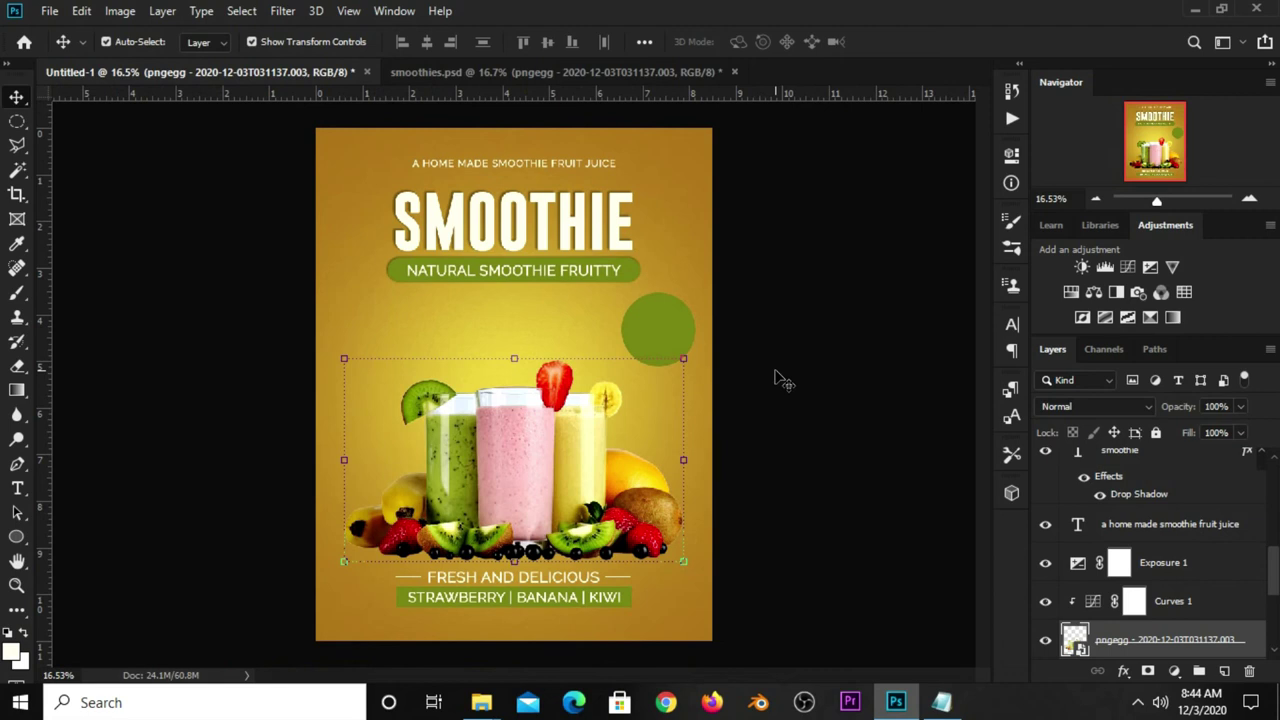
key(shift+Up)
key(shift+Up)
key(shift+Up)
key(shift+Up)
key(shift+Up)
key(shift+Up)
key(shift+Up)
key(shift+Up)
key(shift+Up)
key(shift+Up)
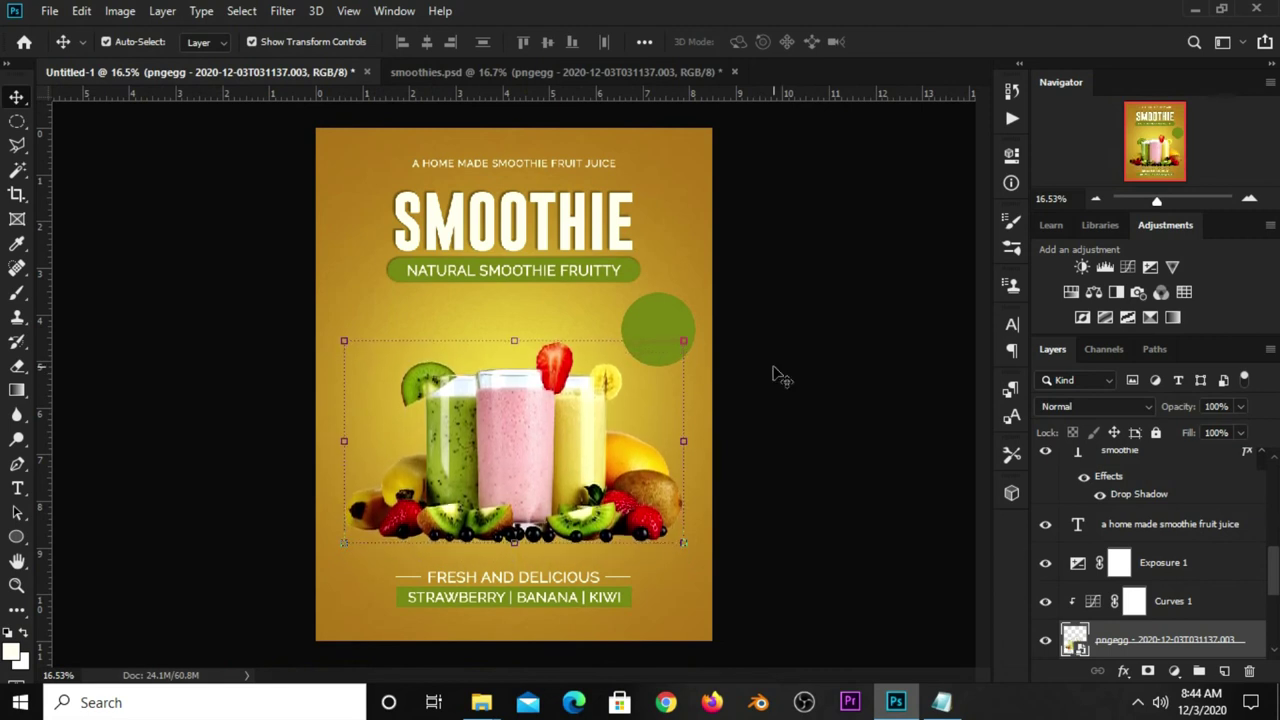
click(778, 368)
scroll(705, 290, up, 3)
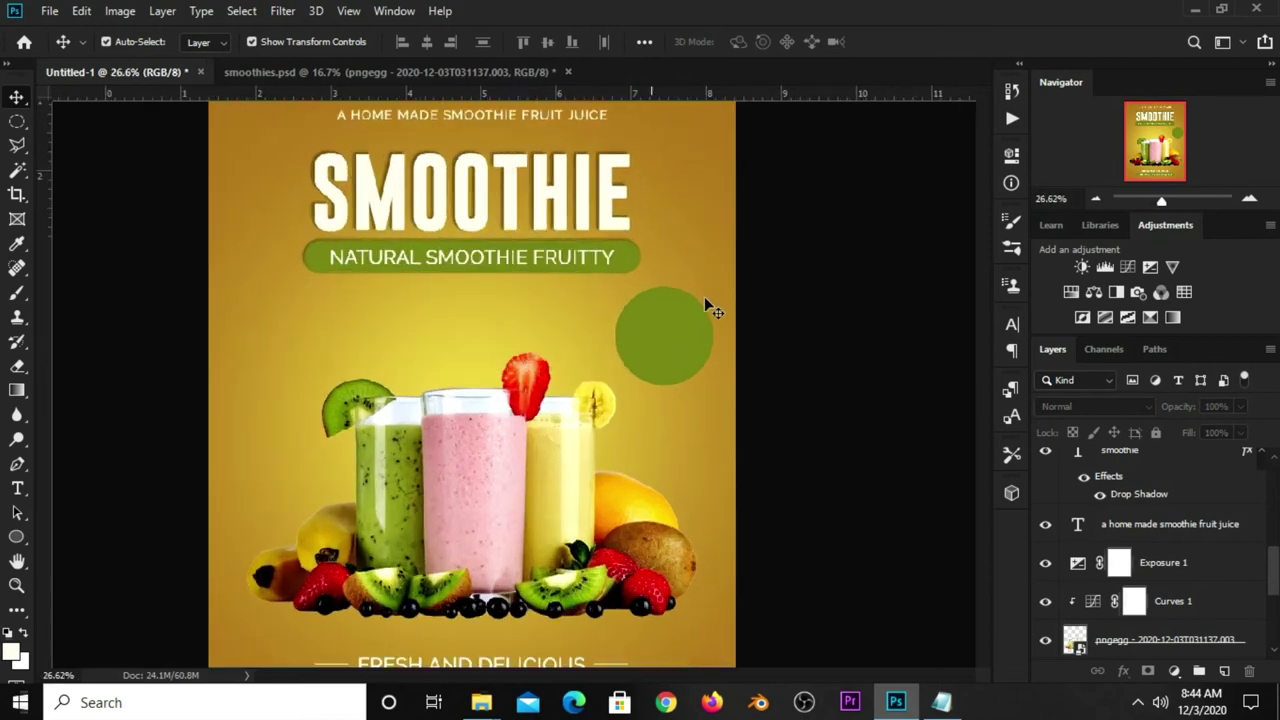
scroll(705, 304, up, 3)
mouse_move(634, 346)
mouse_down()
mouse_move(633, 364)
mouse_move(634, 350)
mouse_up()
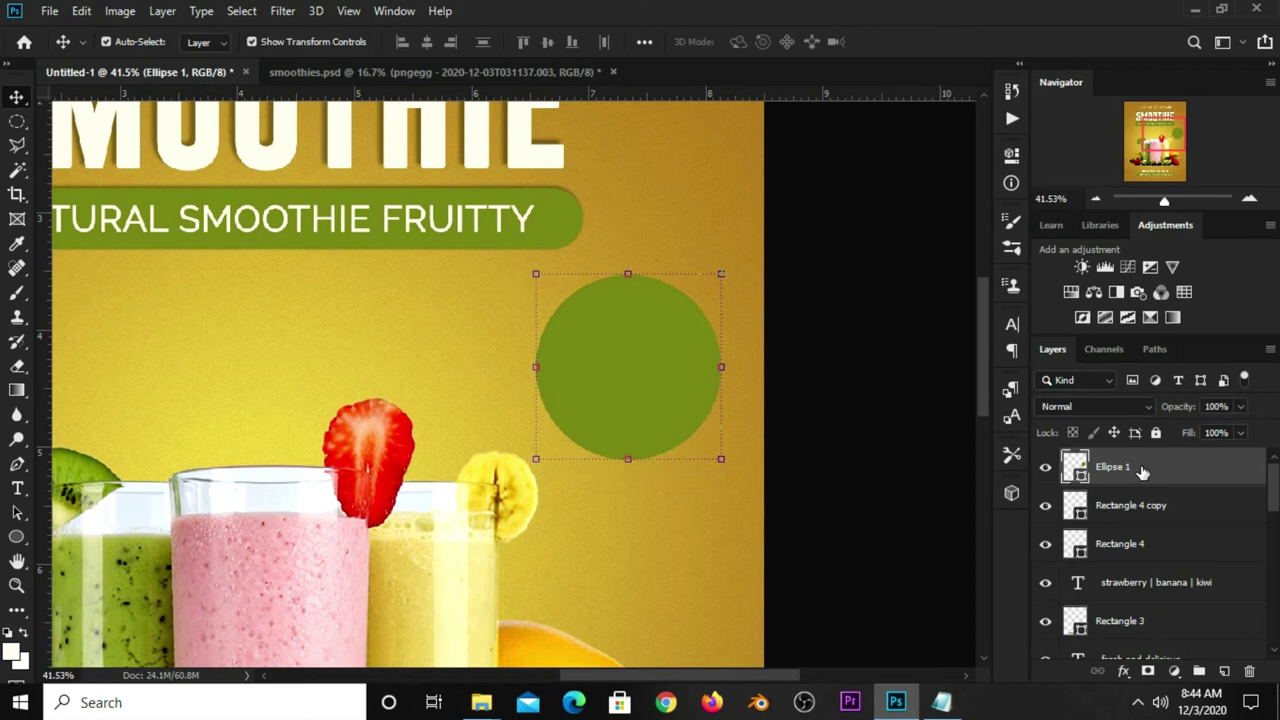
Step: Rasterize Ellipse 1 and polygon-lasso a tail-shaped area at its lower left
right_click(1143, 472)
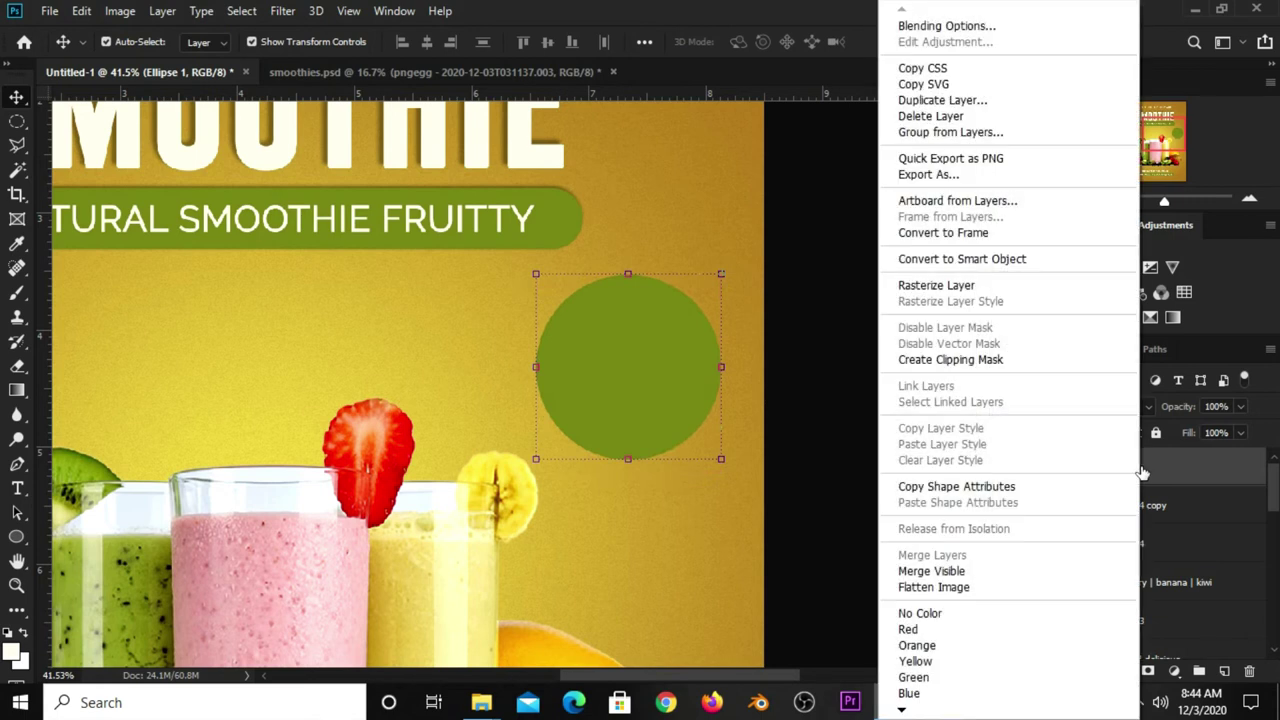
click(912, 288)
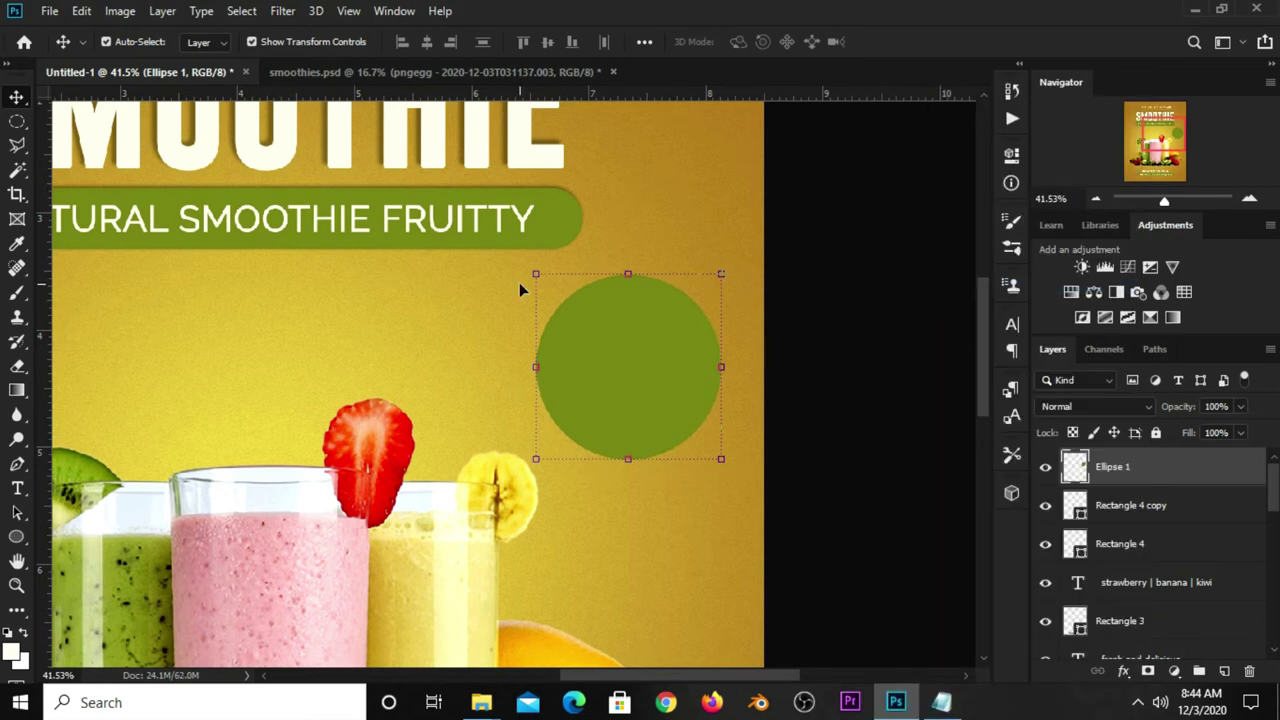
click(12, 148)
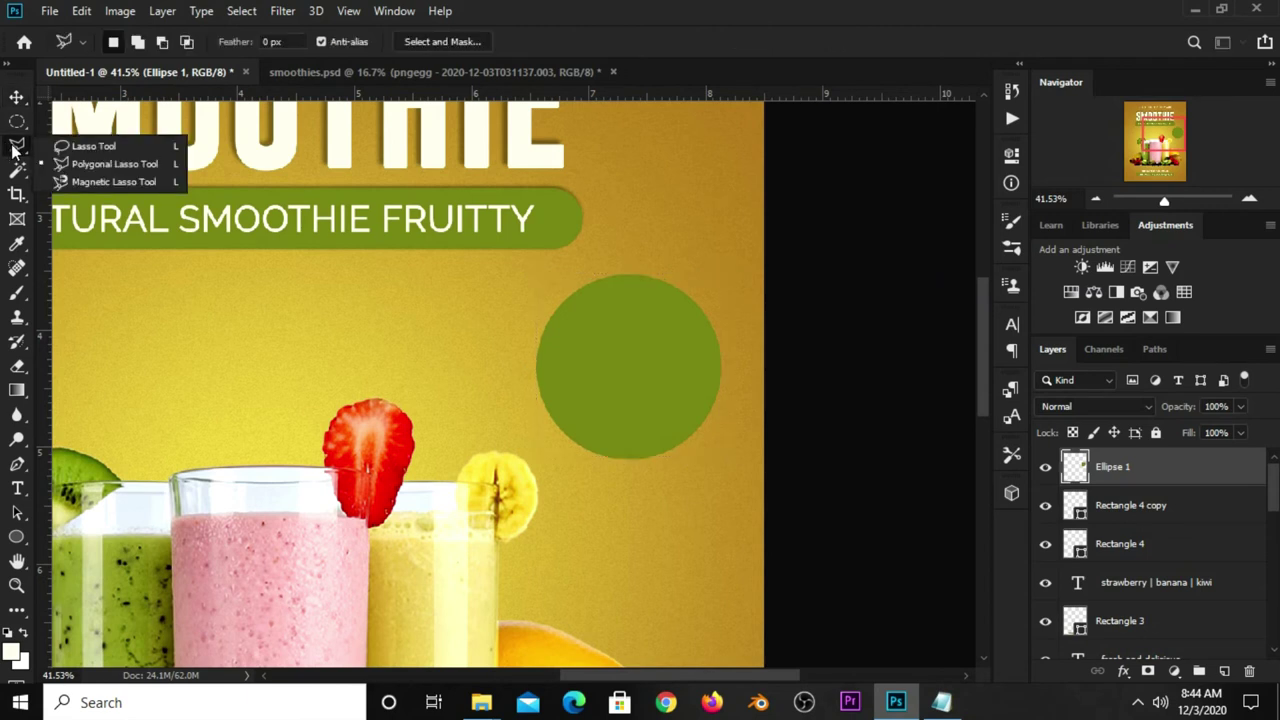
click(64, 160)
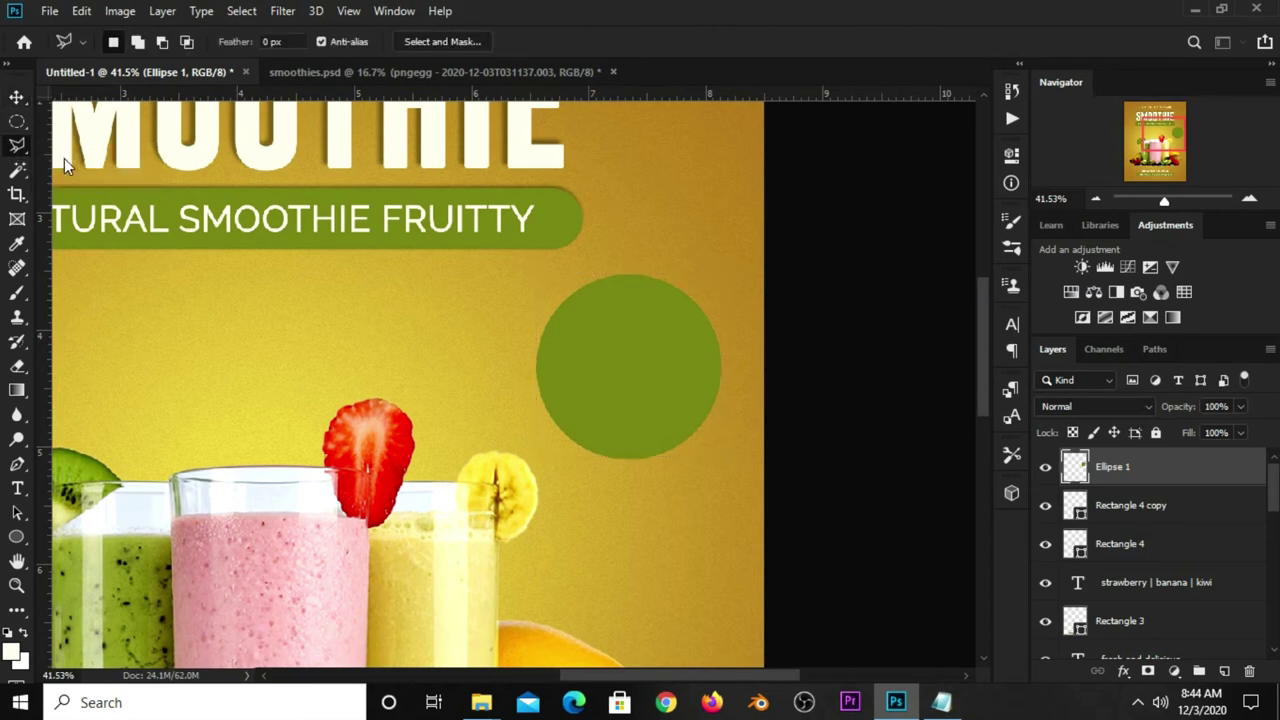
click(544, 420)
click(690, 451)
click(643, 509)
click(545, 459)
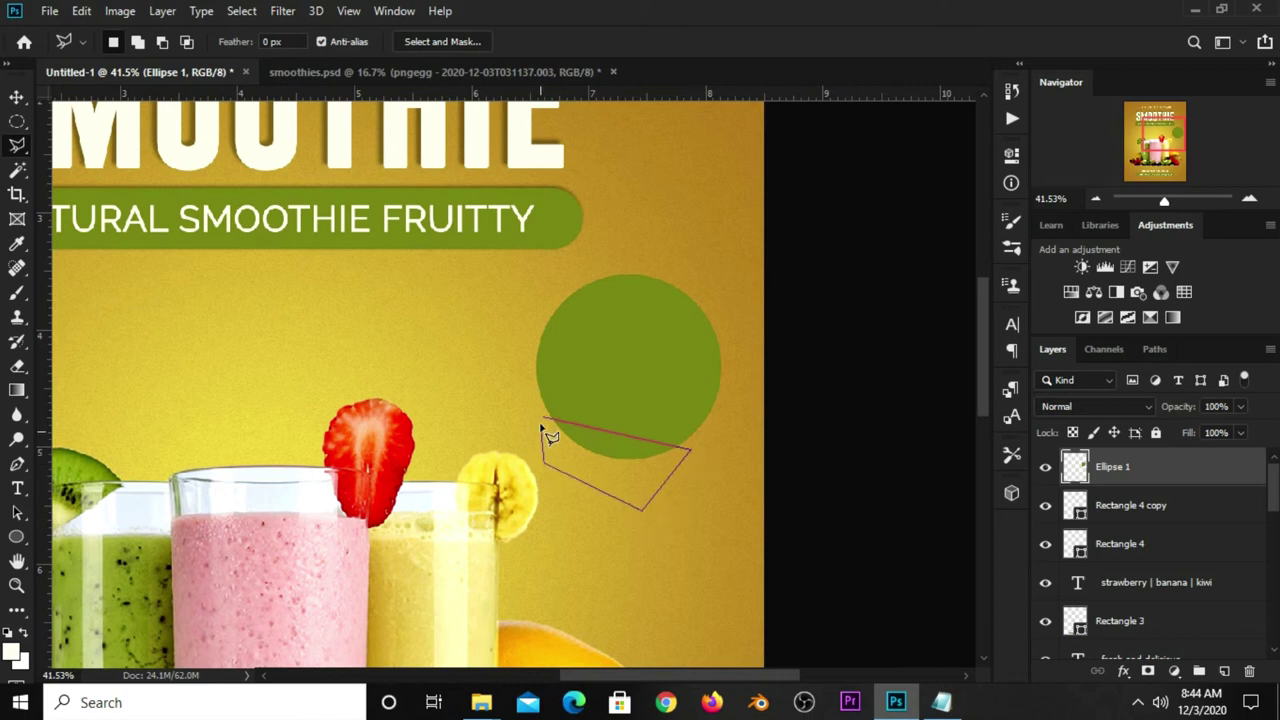
click(544, 422)
Step: Cut the lassoed area onto its own layer, Layer 2
right_click(1121, 468)
click(1150, 470)
right_click(660, 449)
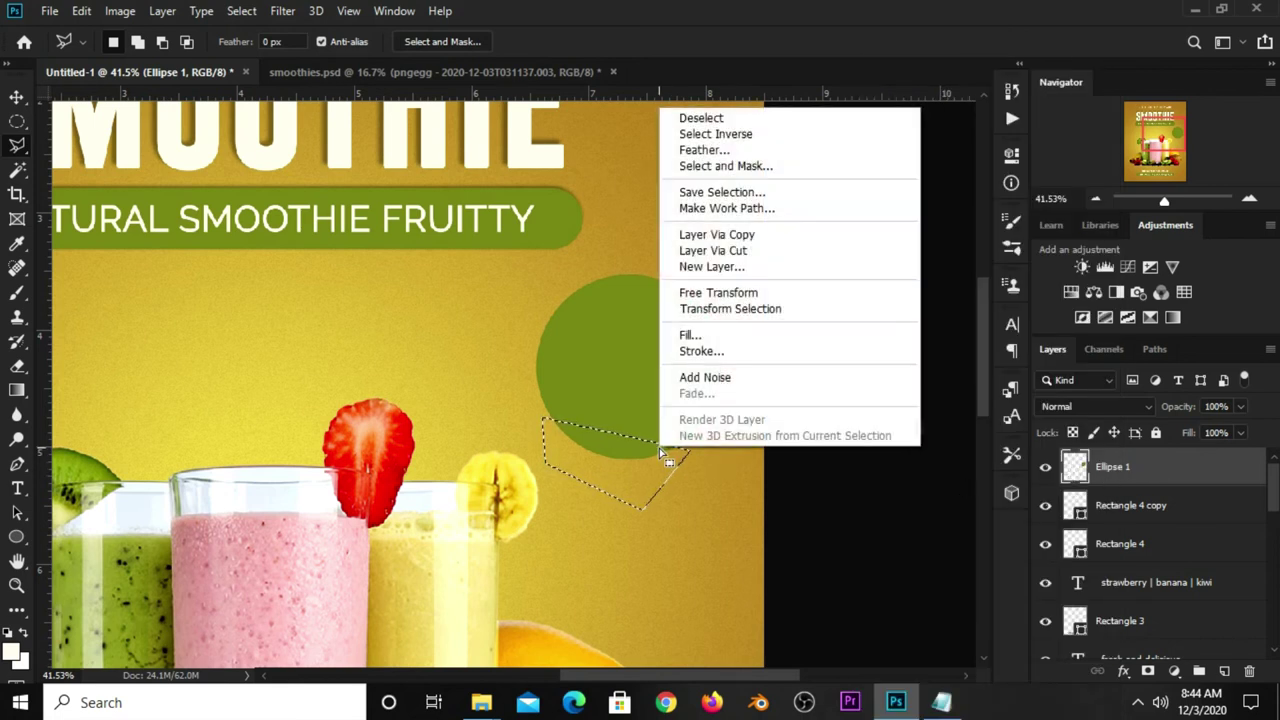
click(699, 254)
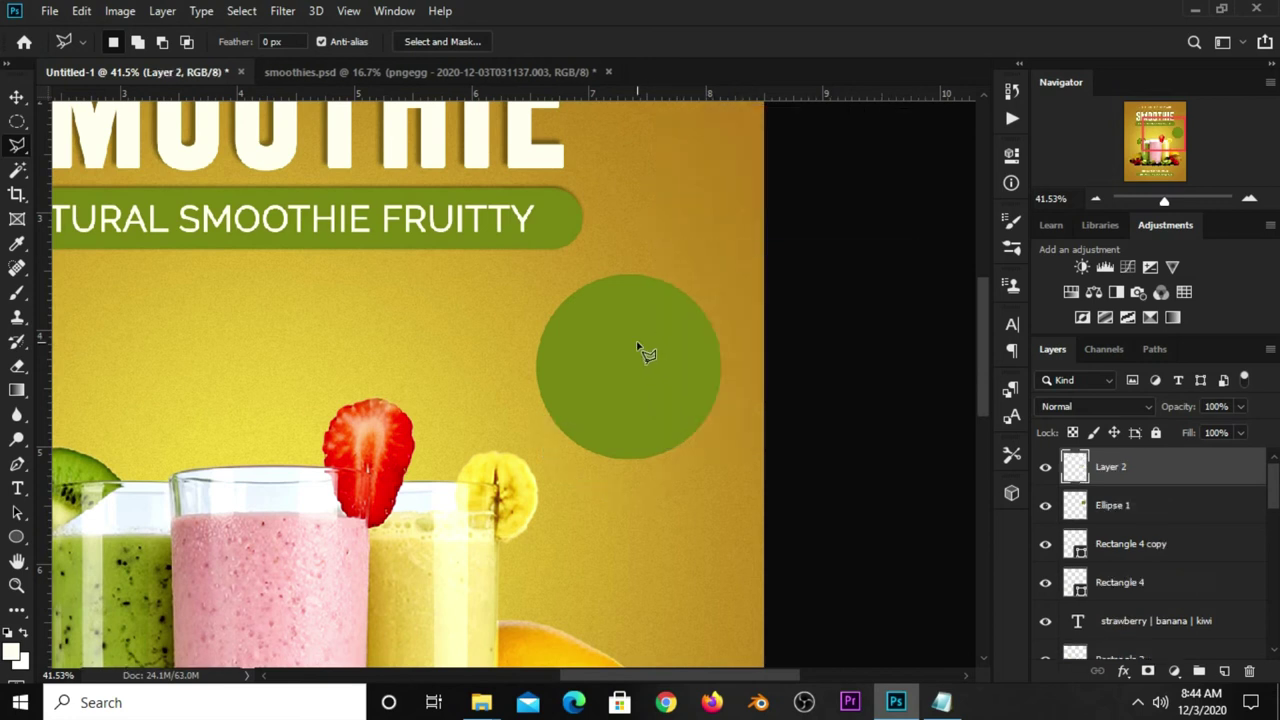
key(v)
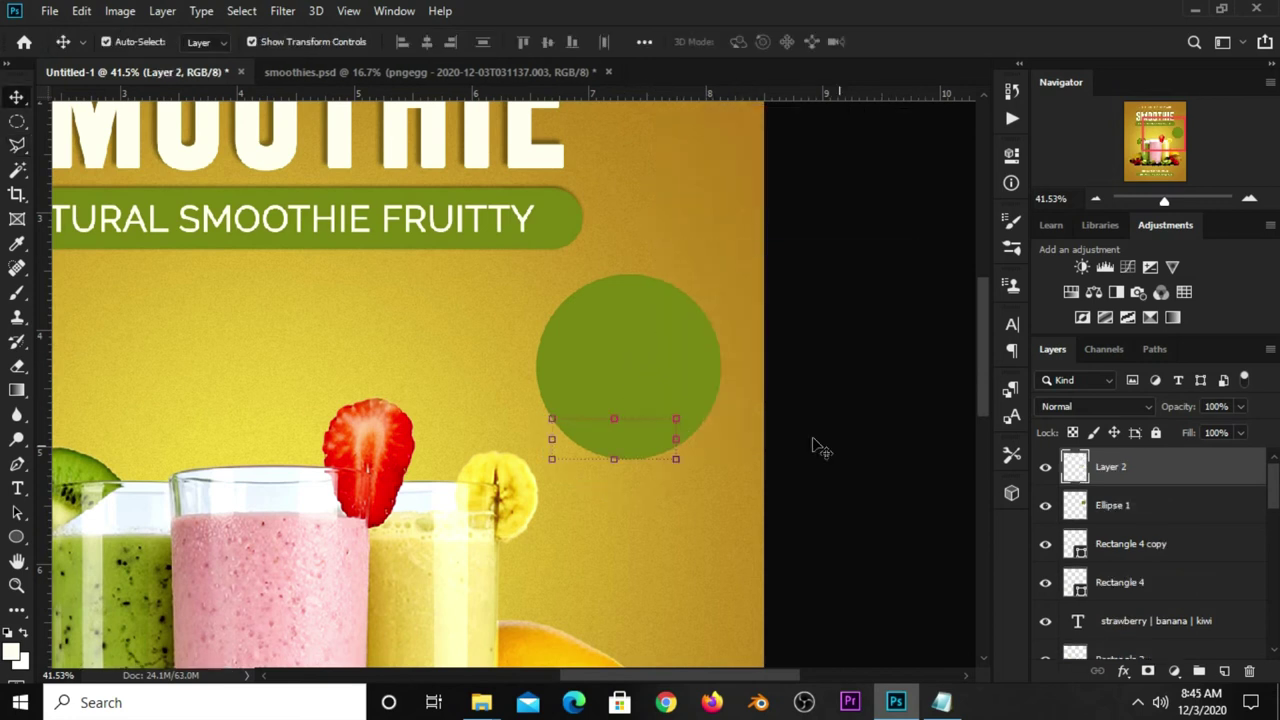
click(1044, 468)
click(1044, 468)
Step: Rotate the cut piece 180° and nudge it up against the circle
right_click(617, 442)
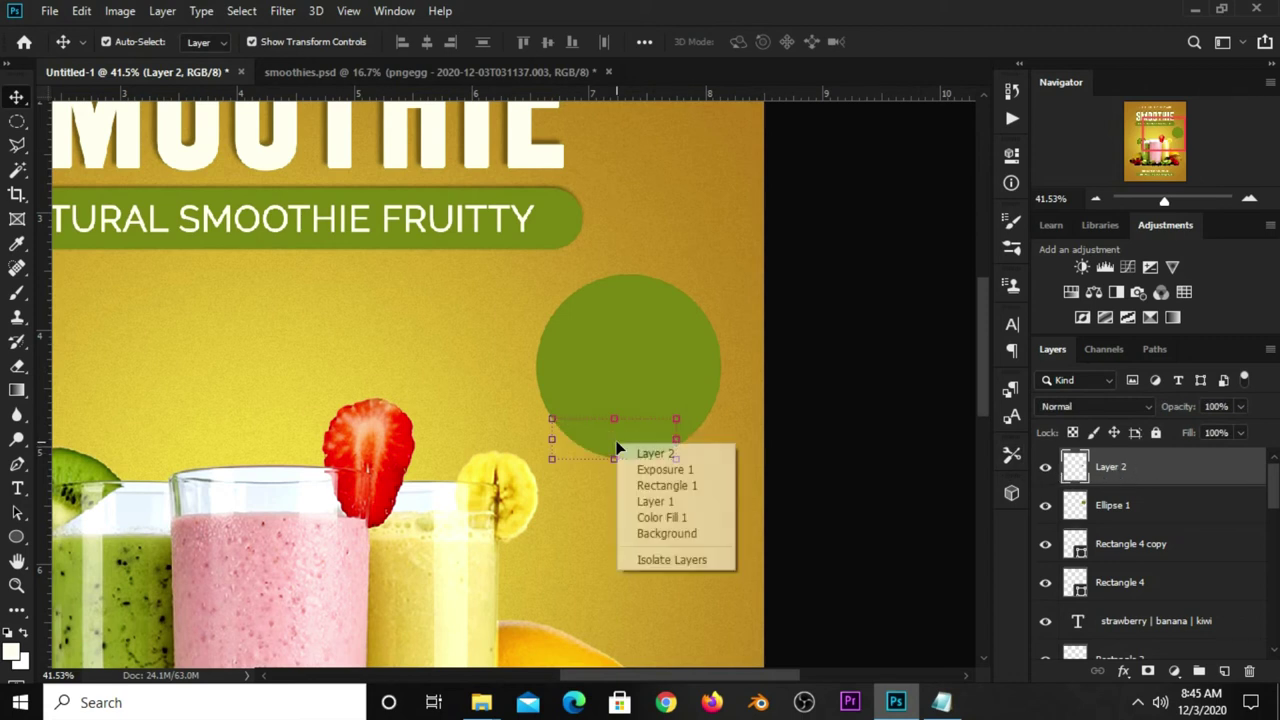
key(Escape)
key(ctrl+t)
right_click(624, 441)
click(683, 354)
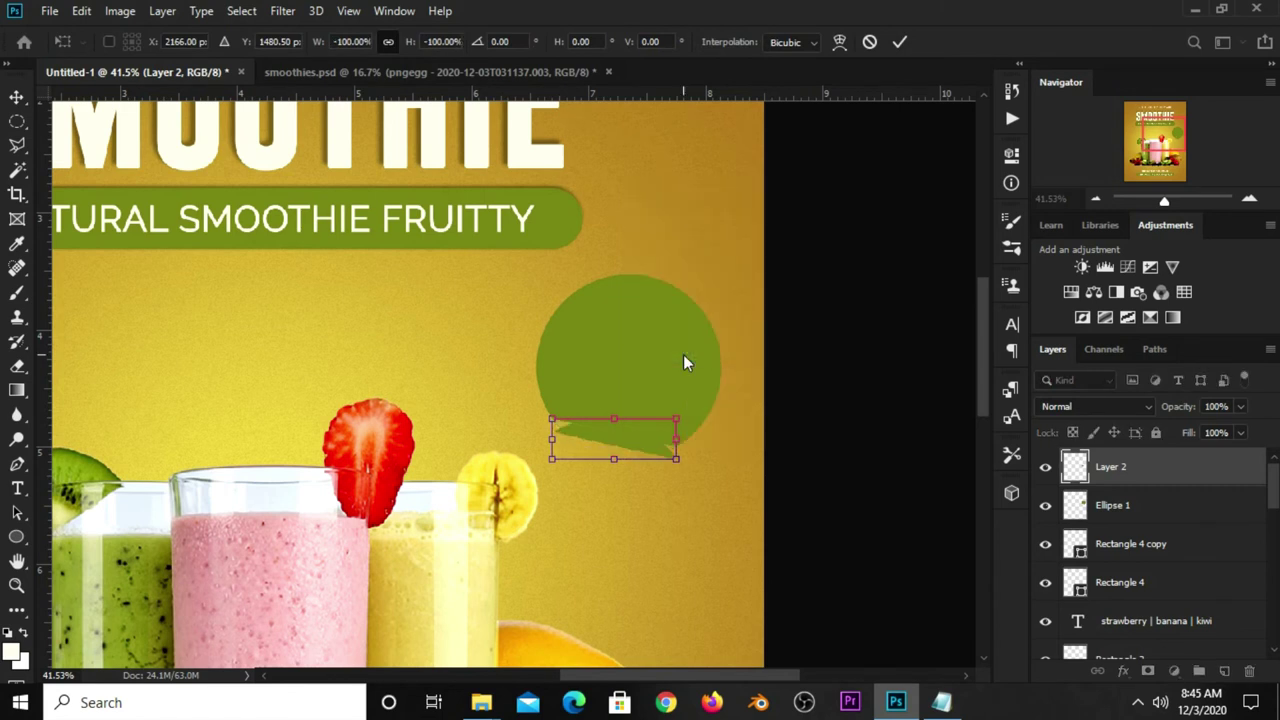
key(Up)
key(Up)
key(Up)
key(Up)
key(Up)
key(Up)
key(Up)
key(Up)
key(Up)
key(Up)
key(Up)
key(Up)
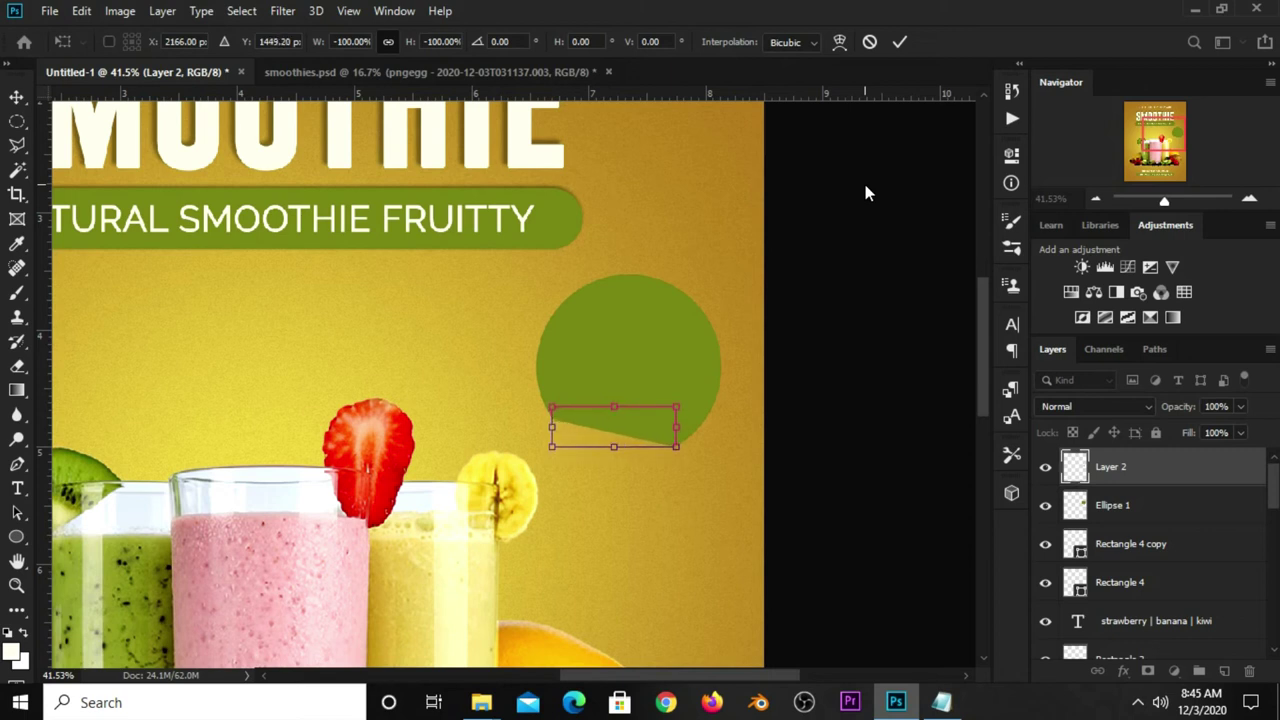
click(900, 42)
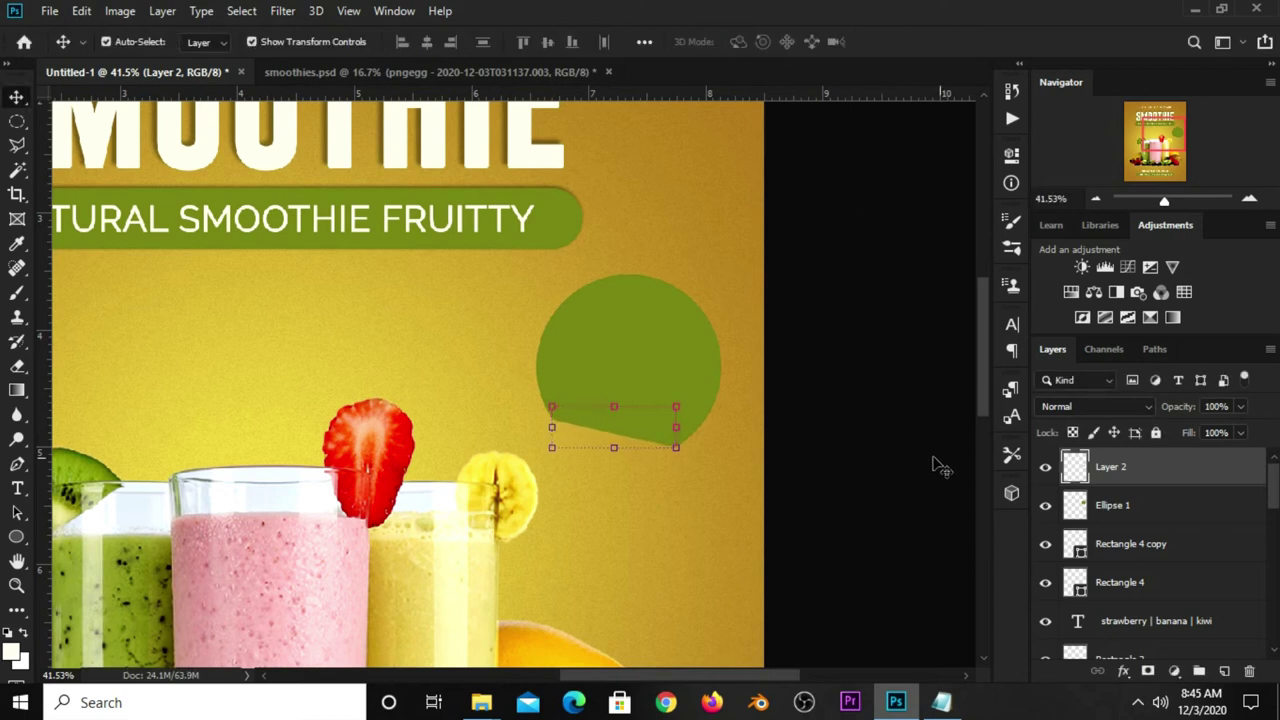
Step: Add a drop shadow to Layer 2's tail piece, with the distance set to 9 px
click(1124, 670)
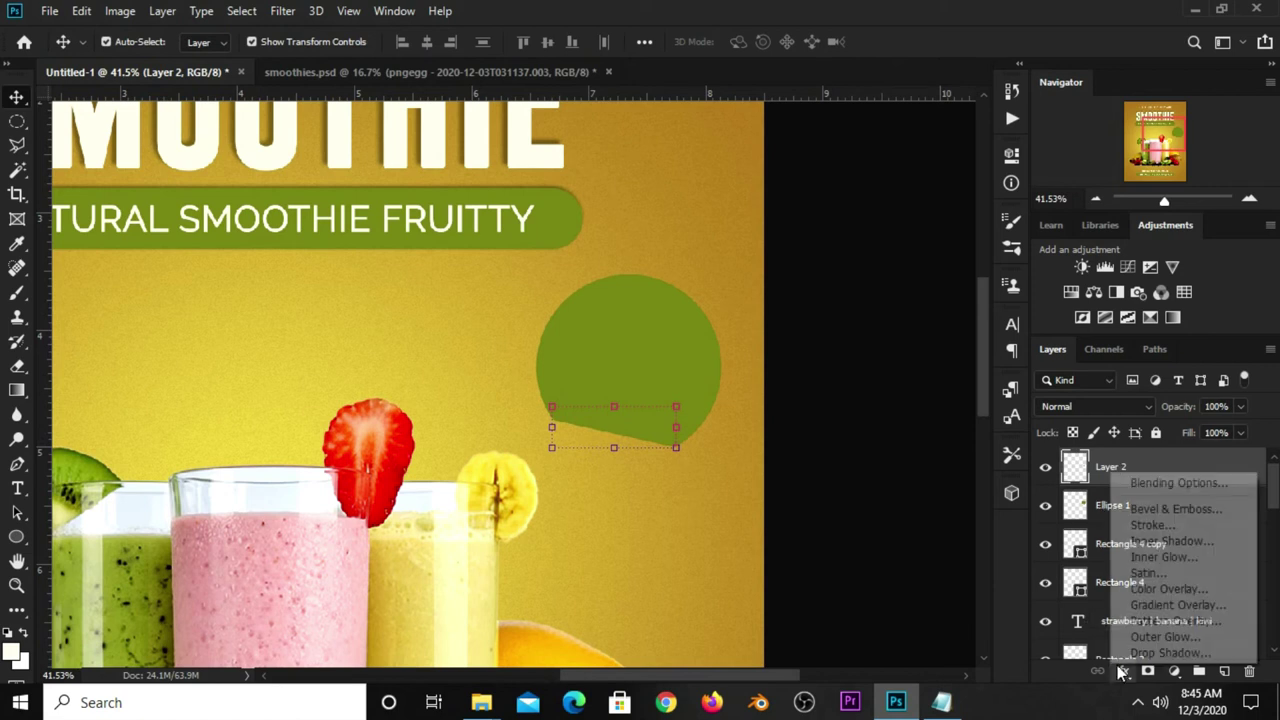
click(1130, 653)
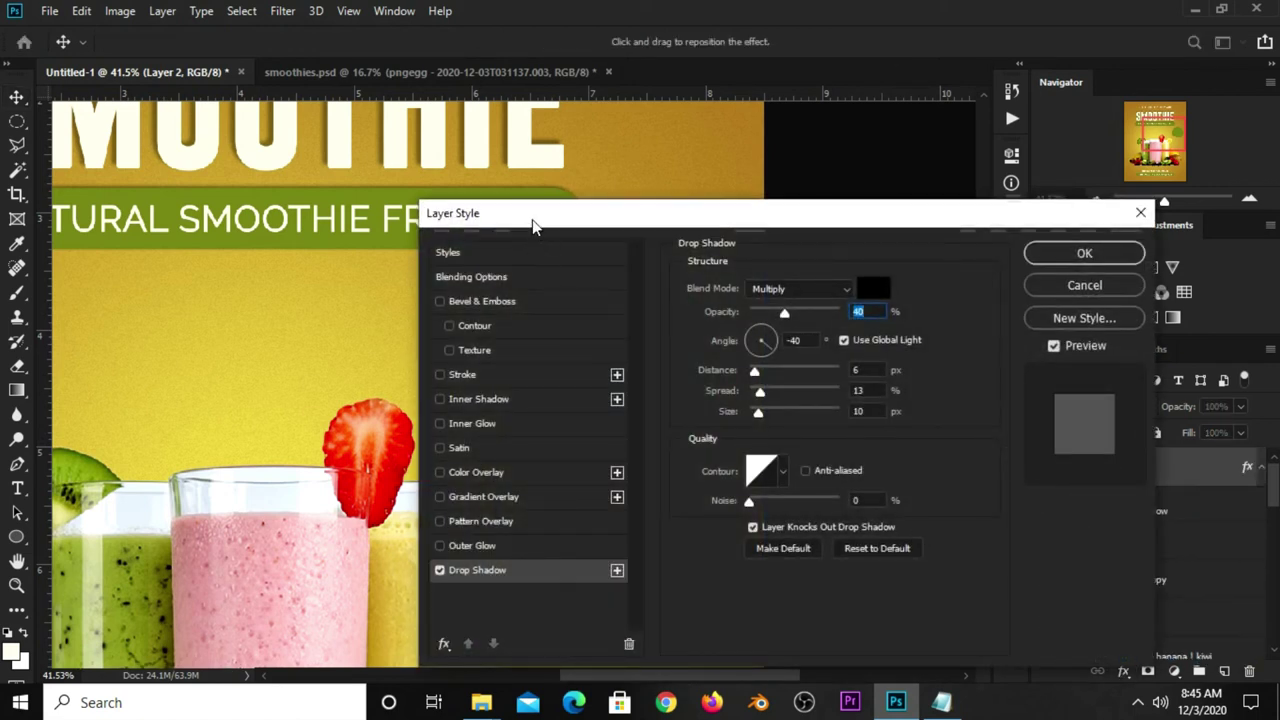
mouse_move(581, 227)
mouse_down()
mouse_move(676, 228)
mouse_move(616, 267)
mouse_up()
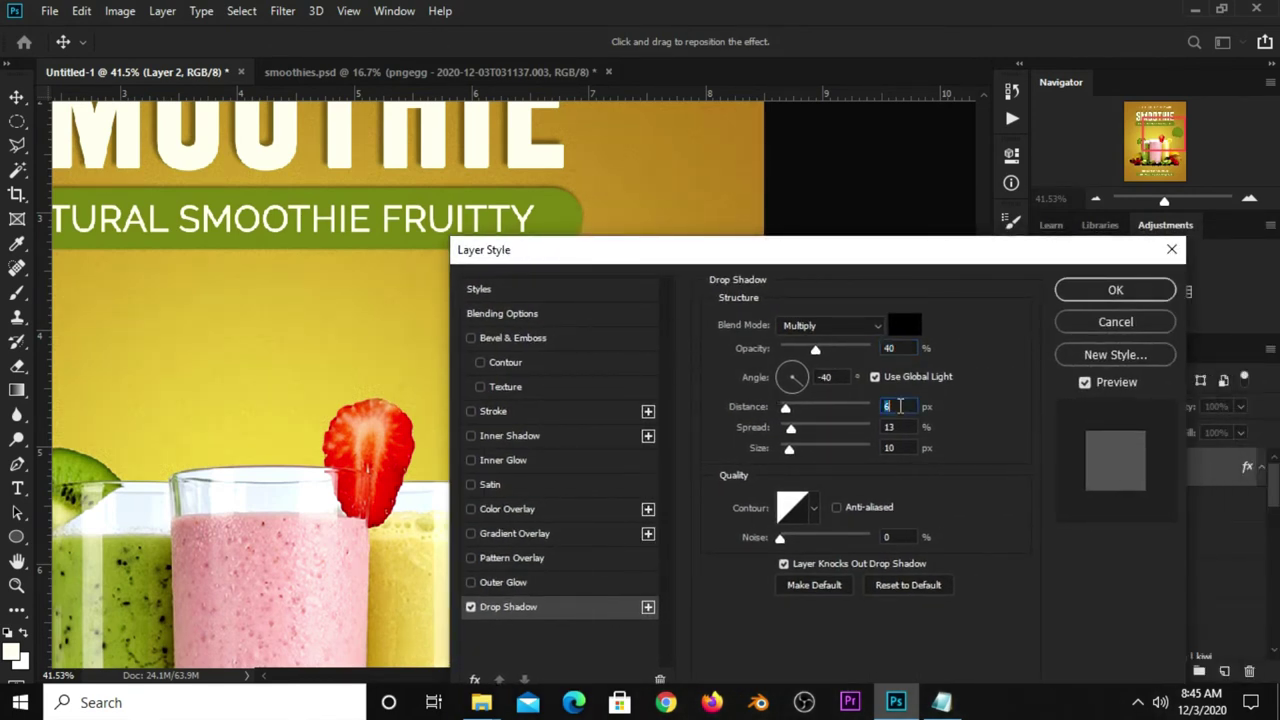
text(9)
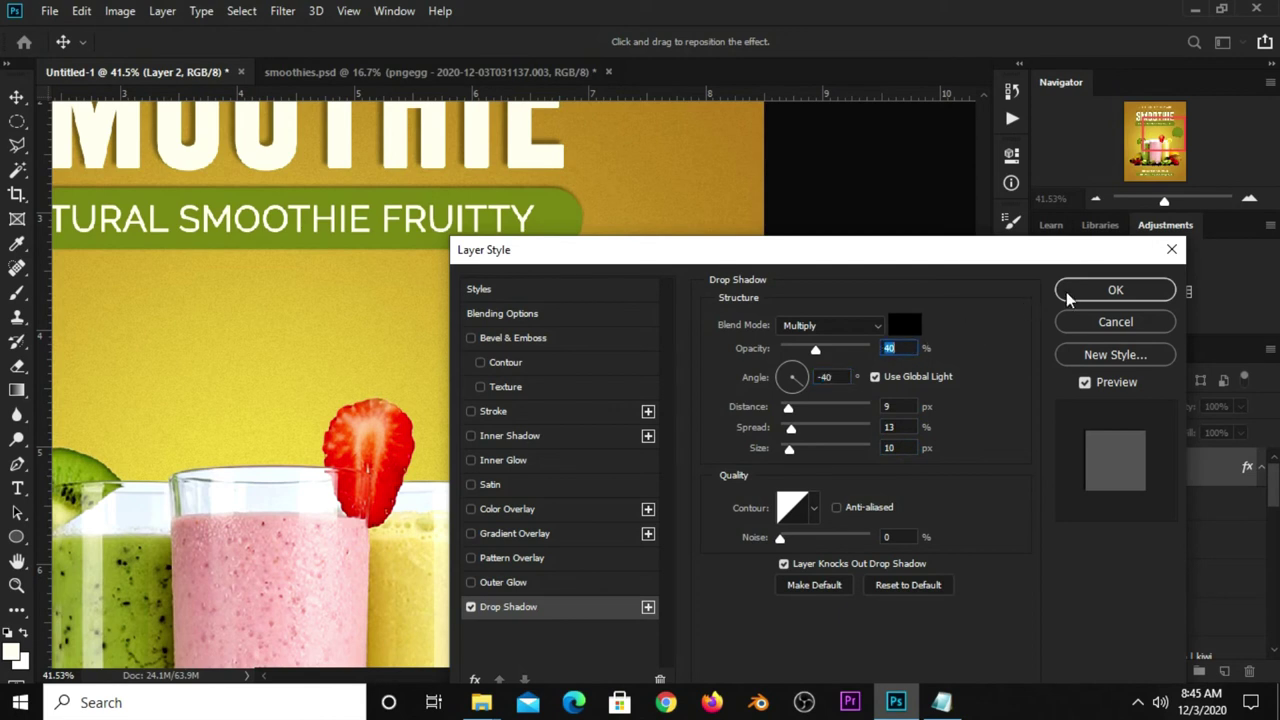
Step: Apply Layer 2's drop shadow (40% opacity, −40°, 9 px, 13% spread, 10 px) and add a layer above Ellipse 1
click(1070, 294)
click(886, 341)
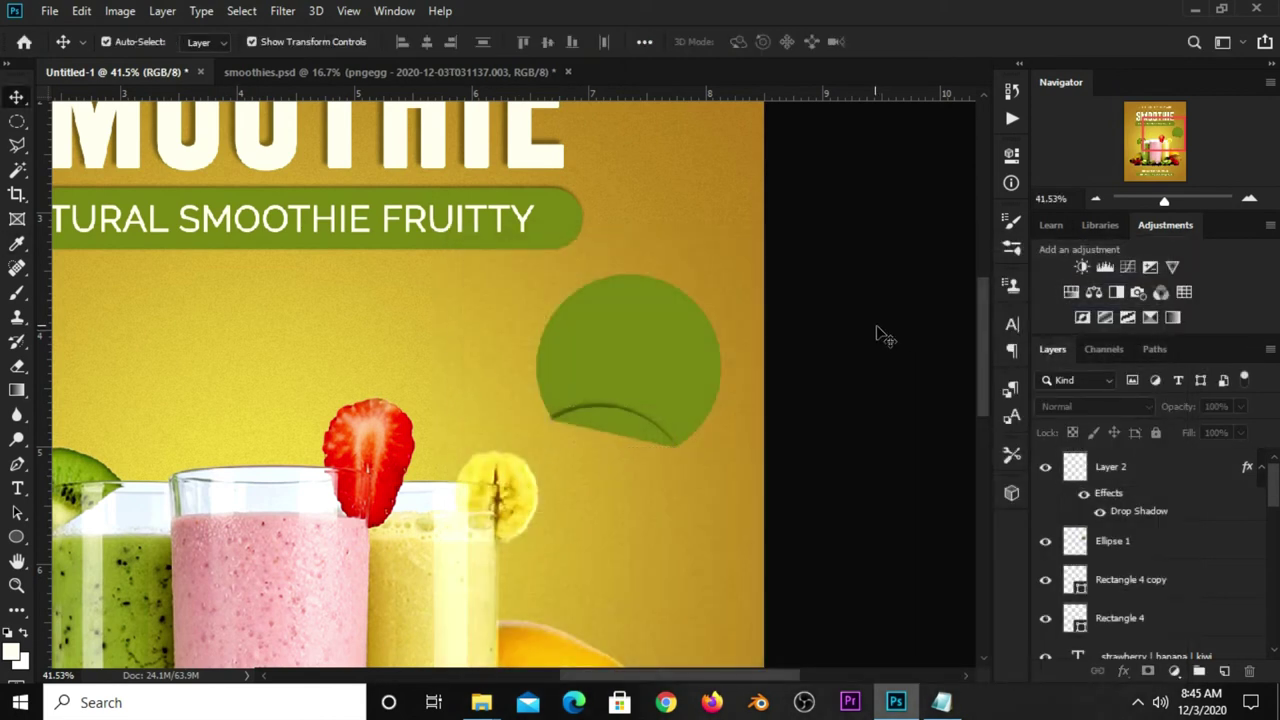
click(1113, 541)
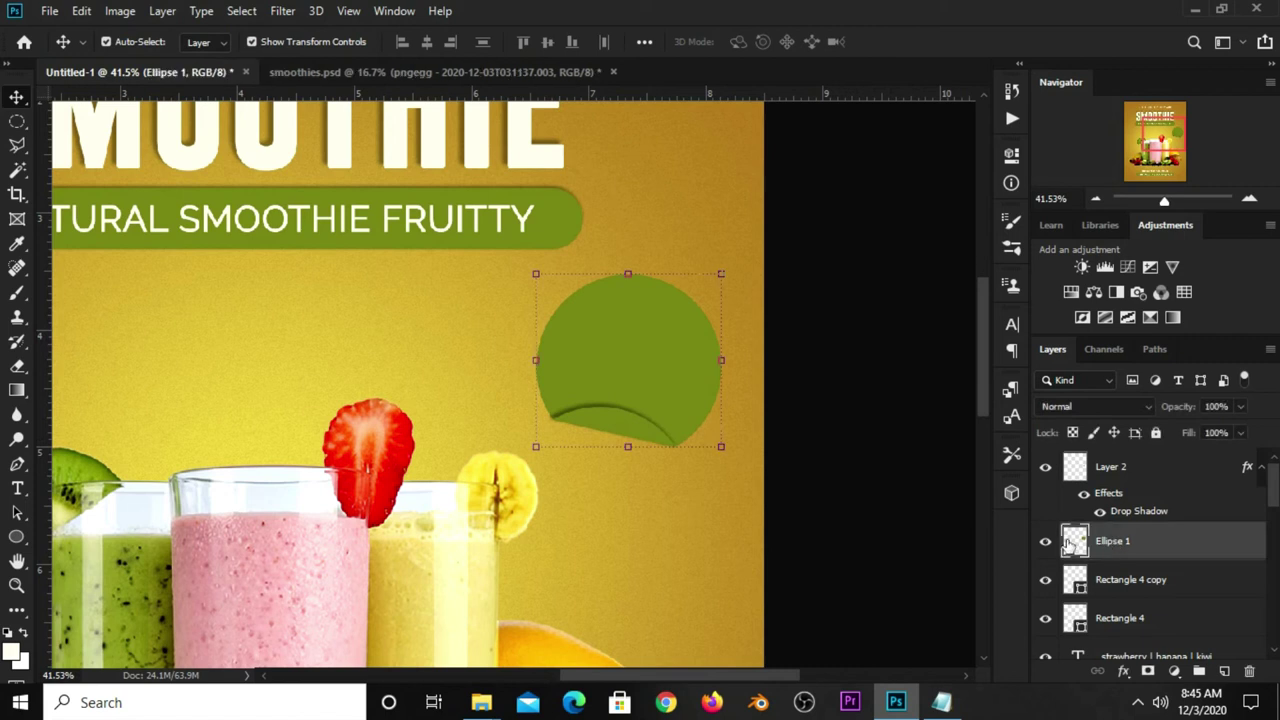
click(1045, 541)
click(1045, 541)
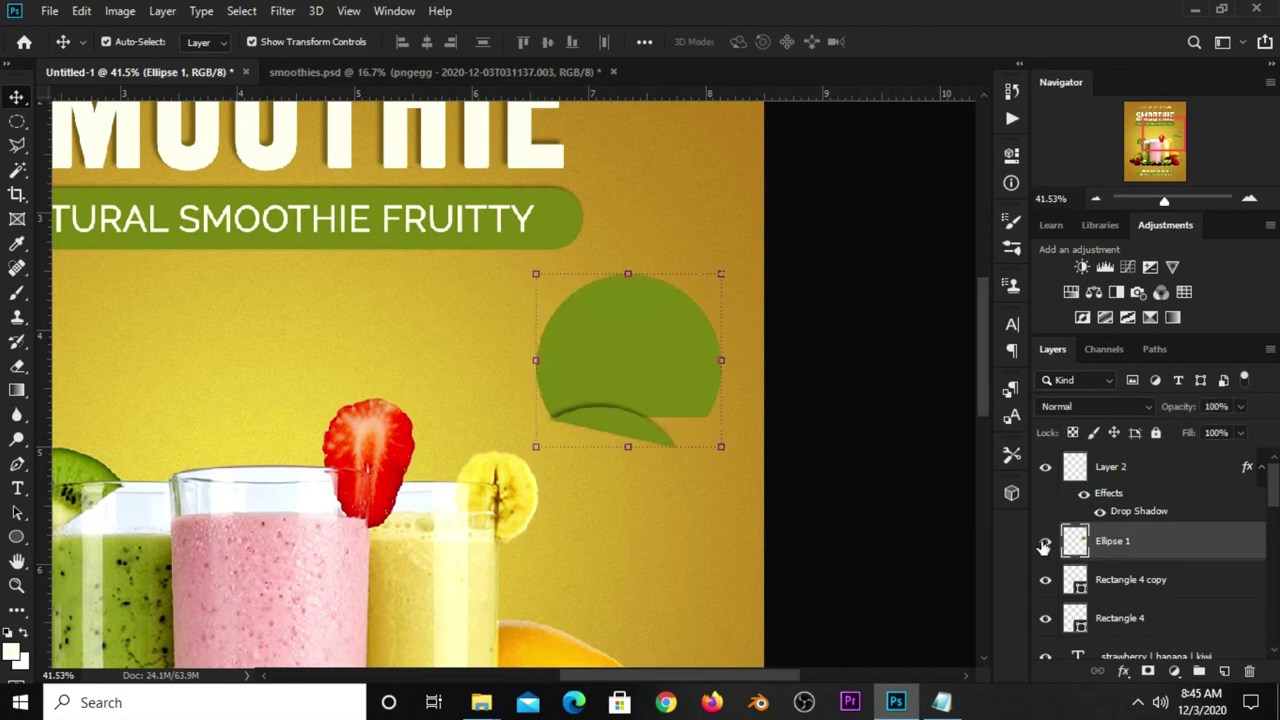
scroll(1182, 545, down, 1)
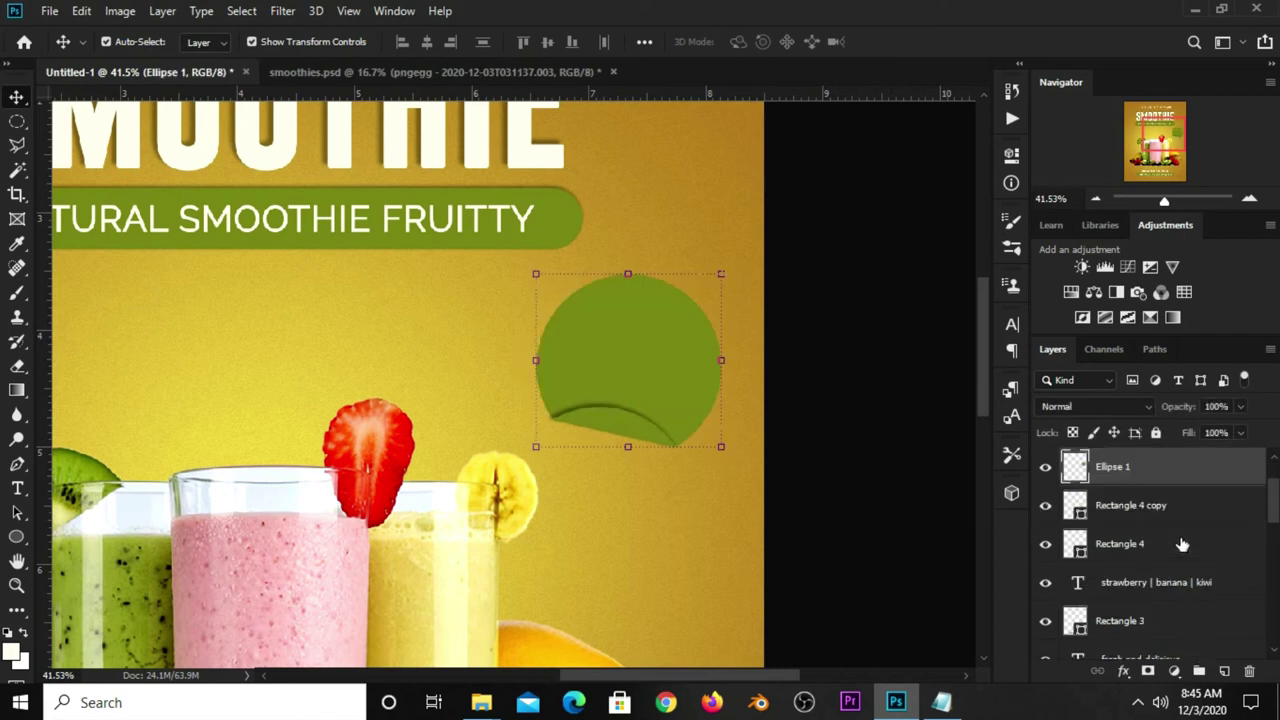
click(1222, 671)
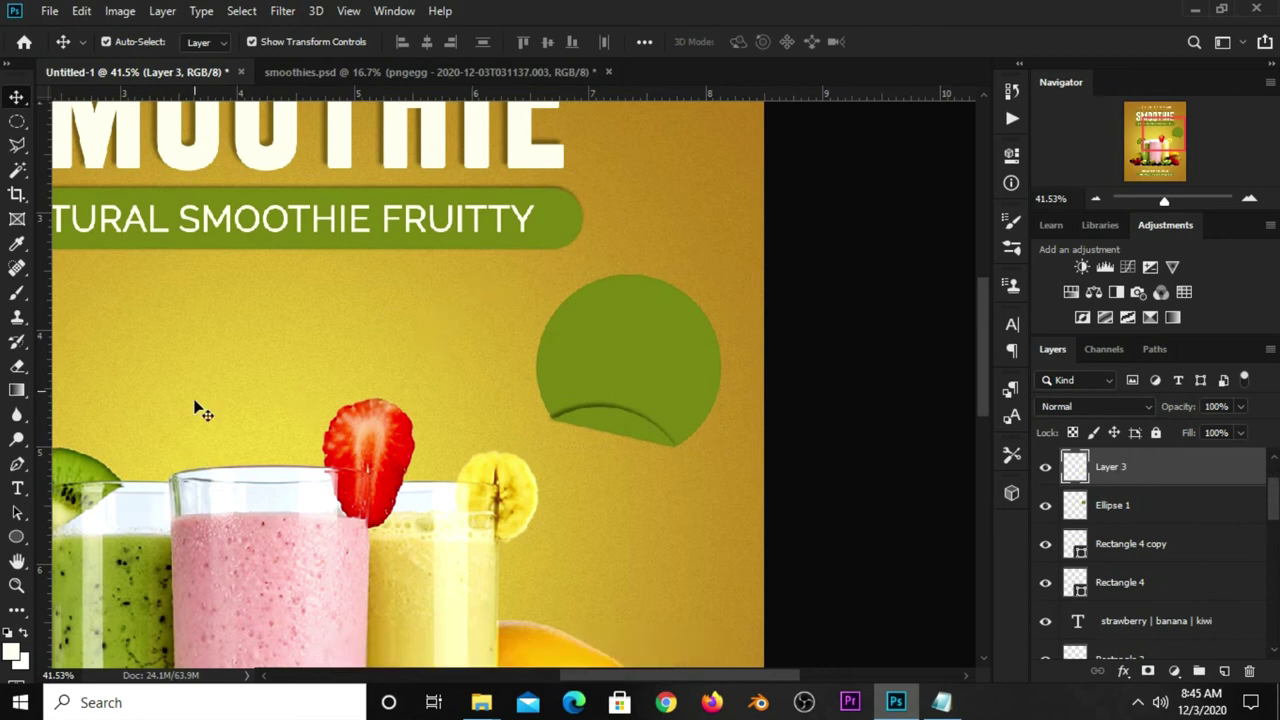
Step: Paint a soft white highlight on the green circle with a 300 px brush on Layer 3
right_click(36, 292)
click(94, 291)
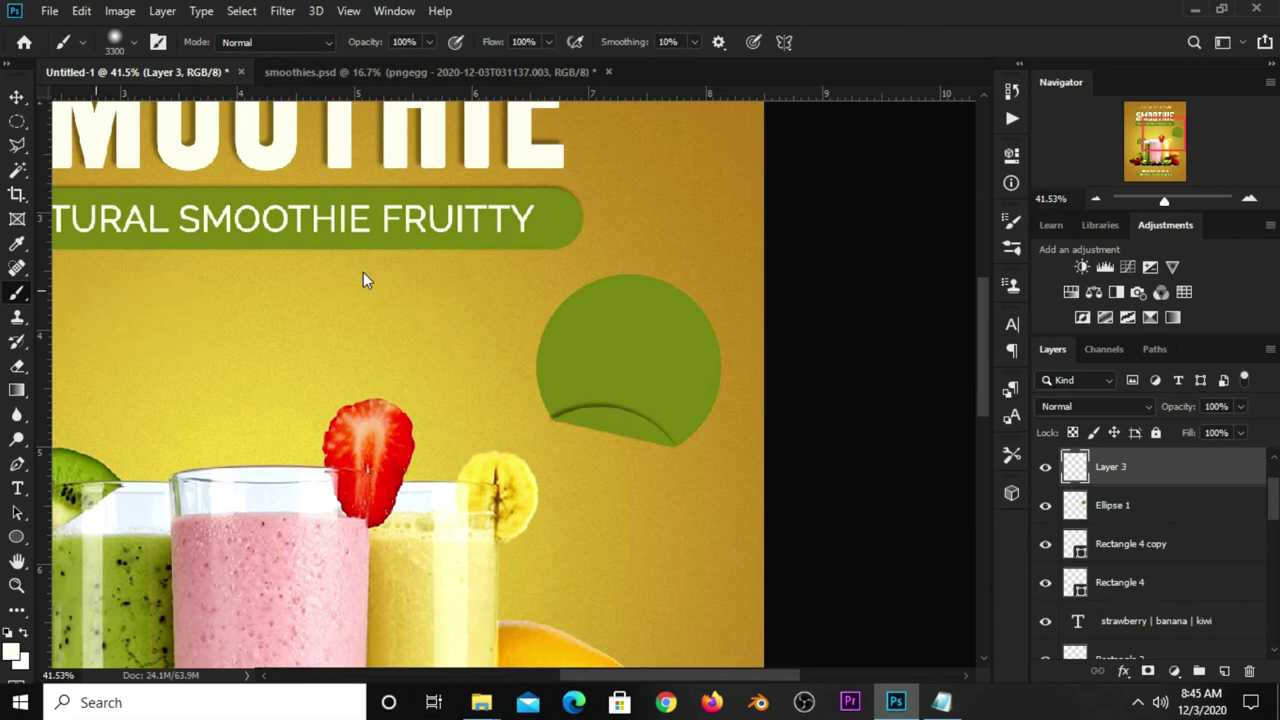
key(bracketleft)
key(bracketleft)
key(bracketleft)
key(bracketleft)
key(bracketleft)
key(bracketleft)
key(bracketleft)
key(bracketleft)
key(bracketleft)
key(bracketleft)
key(bracketleft)
key(bracketleft)
click(13, 652)
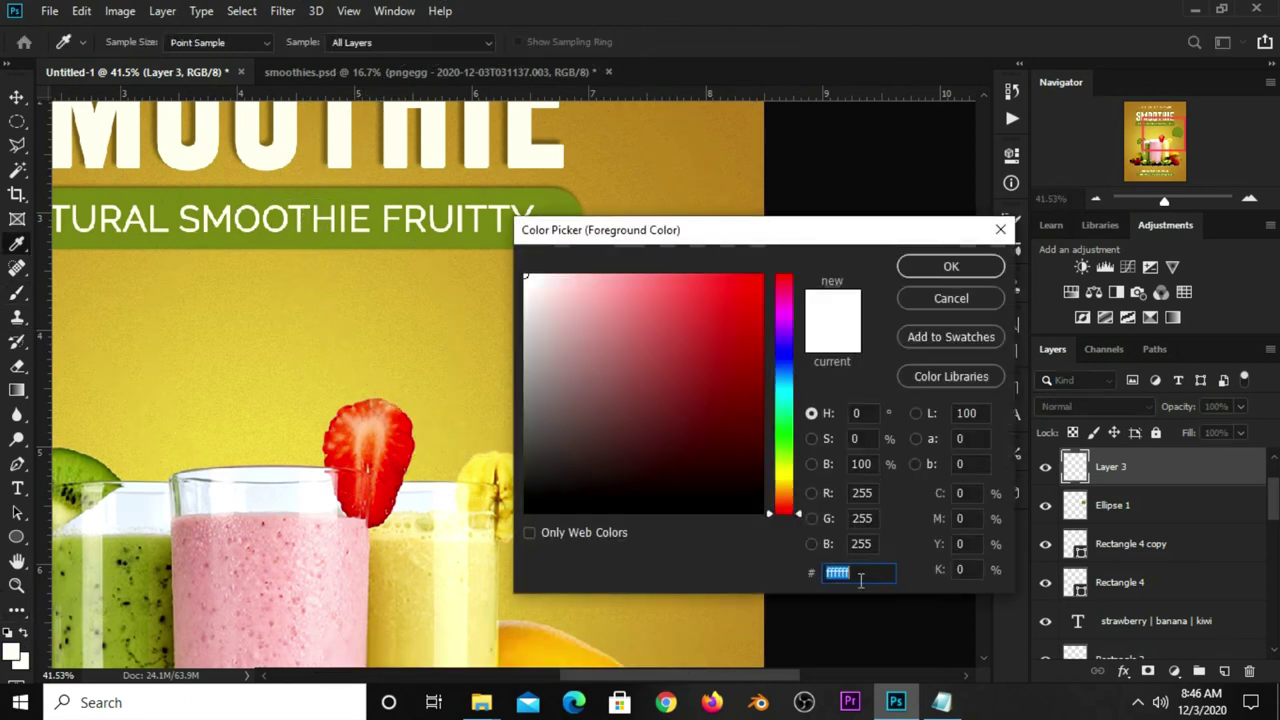
click(951, 266)
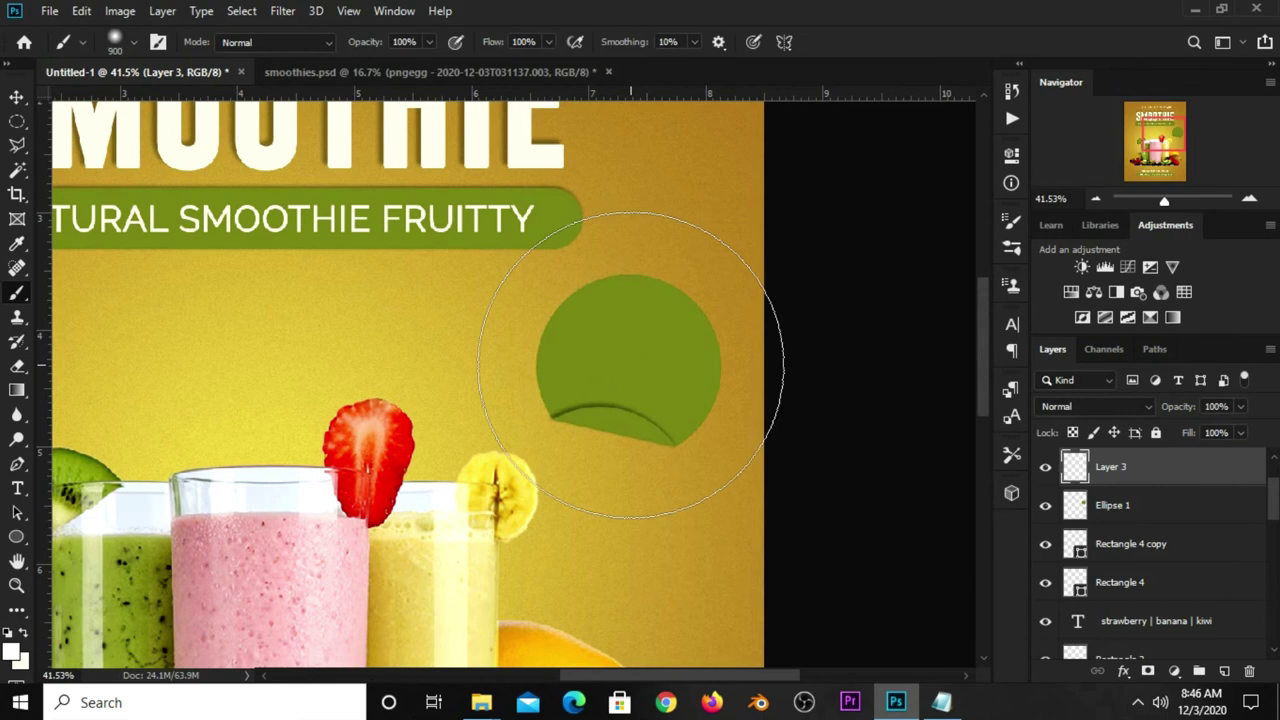
key(bracketleft)
key(bracketleft)
key(bracketleft)
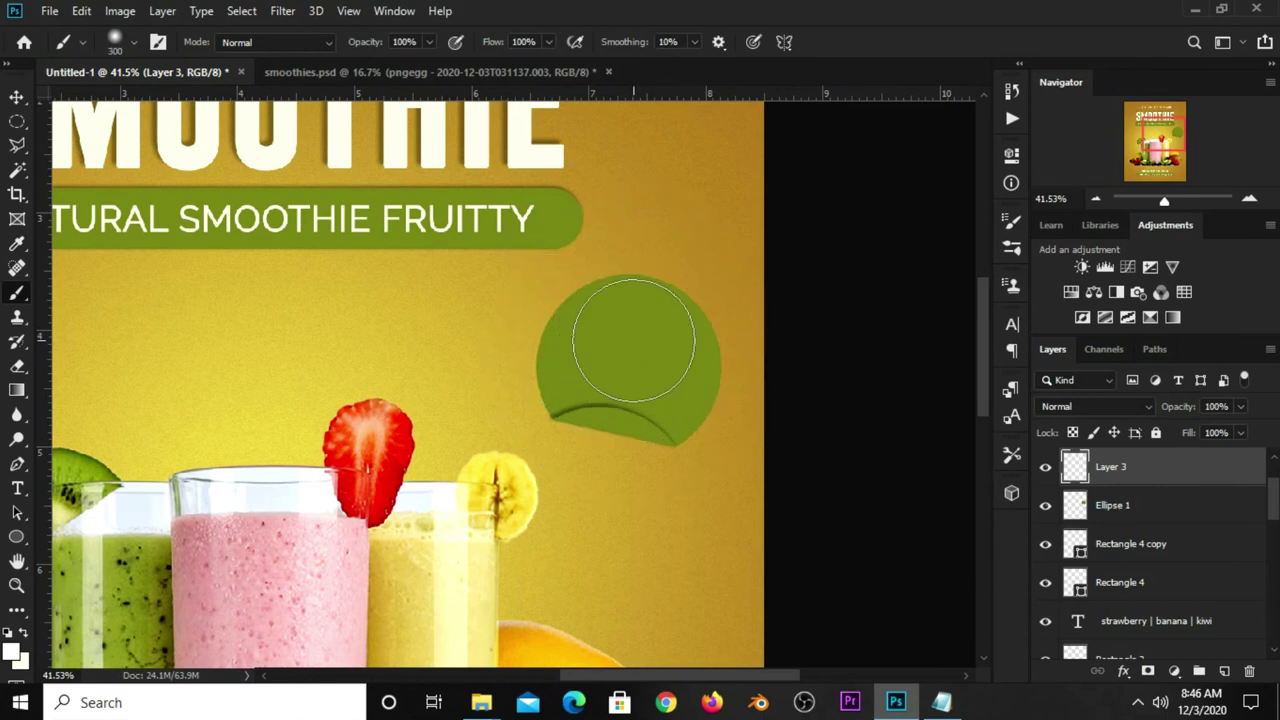
click(633, 350)
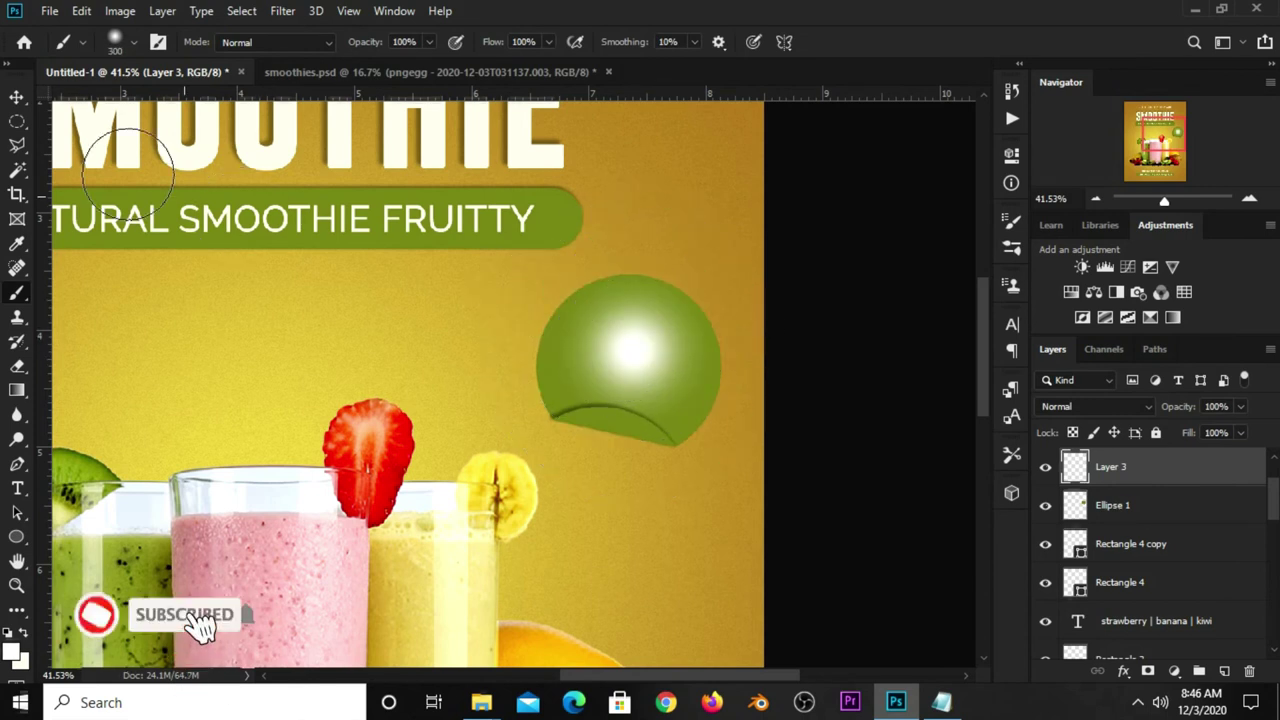
click(16, 97)
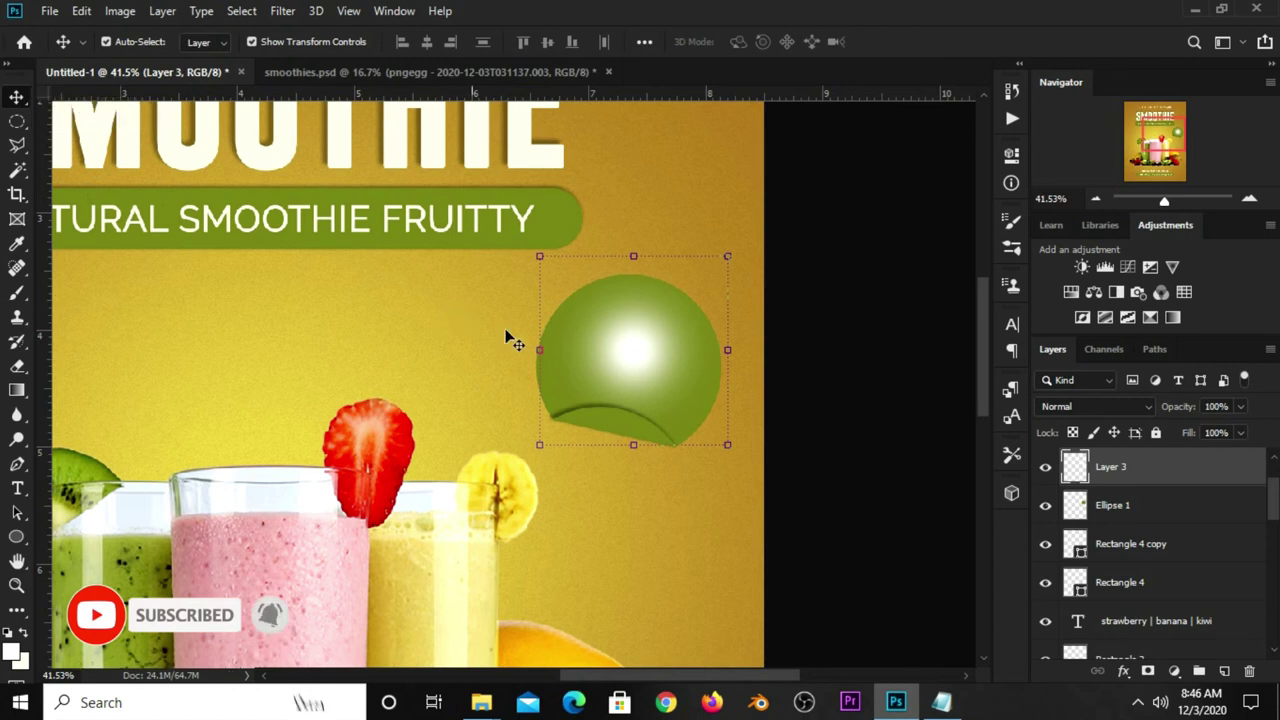
Step: Set Layer 3 to Overlay at 46% opacity and stretch the highlight slightly downward
click(1045, 467)
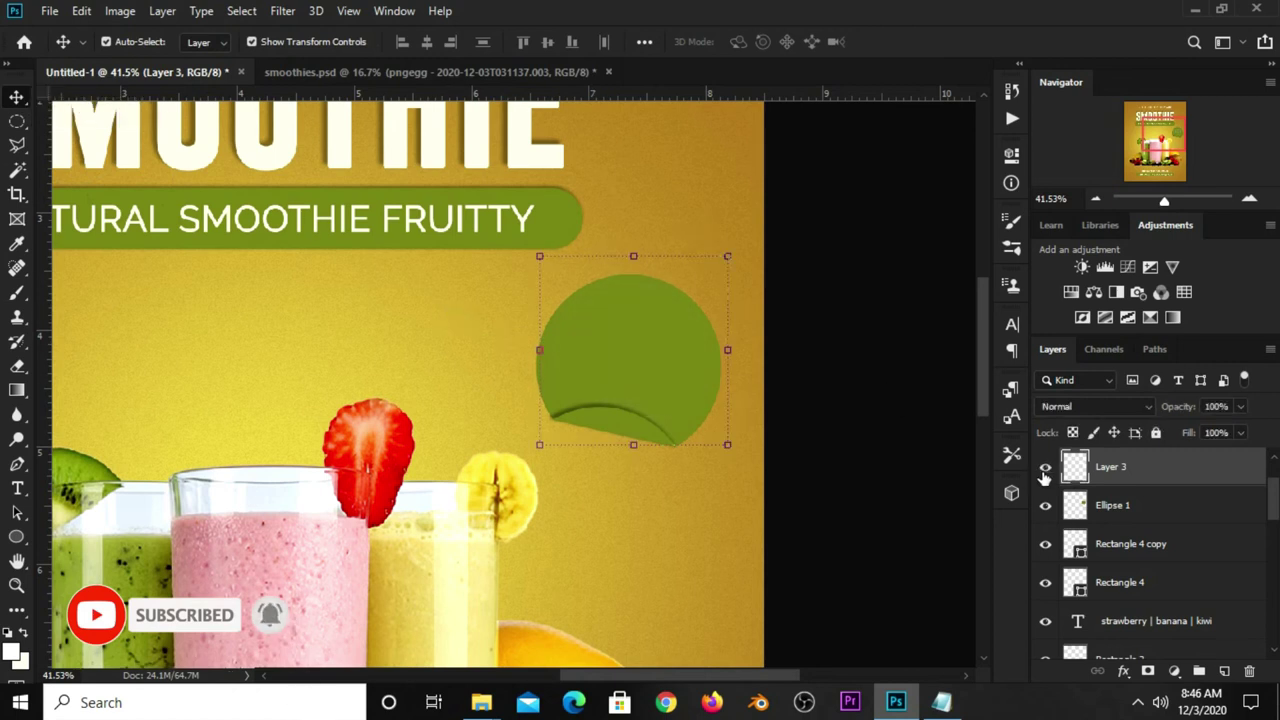
click(1045, 467)
click(1084, 408)
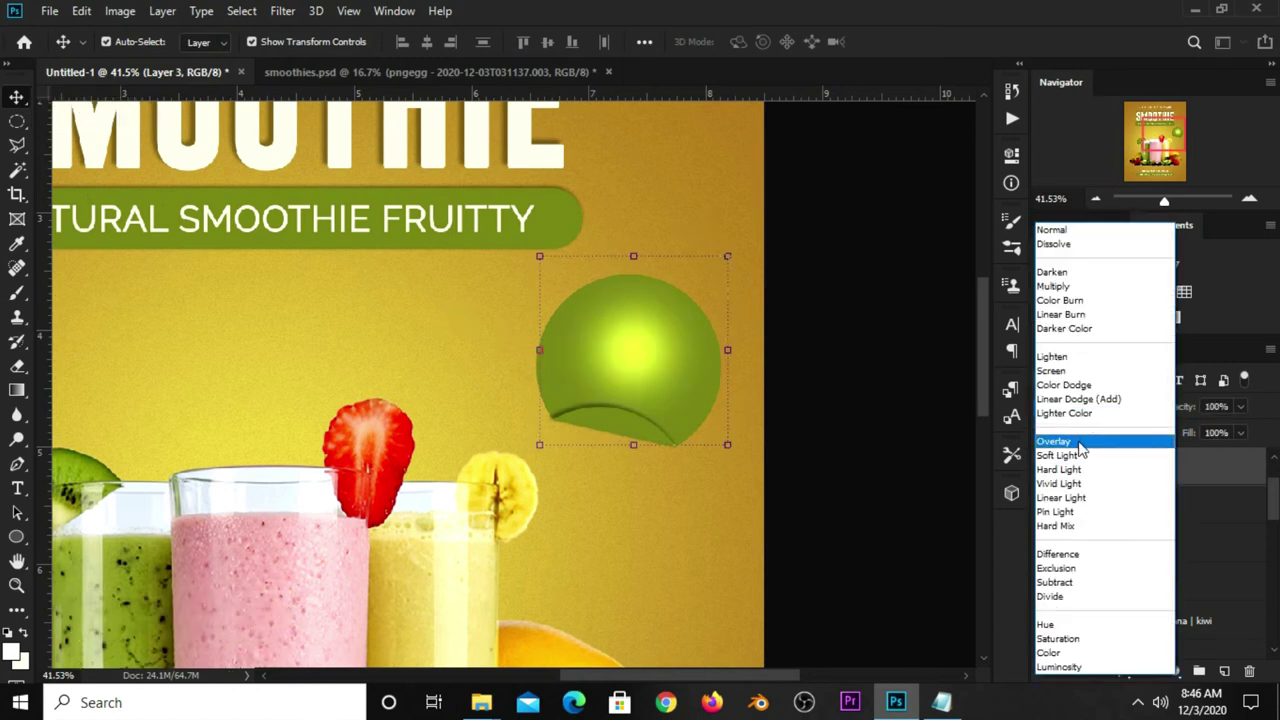
click(1082, 447)
click(1240, 408)
mouse_move(1200, 436)
mouse_down()
mouse_move(1192, 429)
mouse_move(1205, 432)
mouse_up()
drag(645, 445, 645, 449)
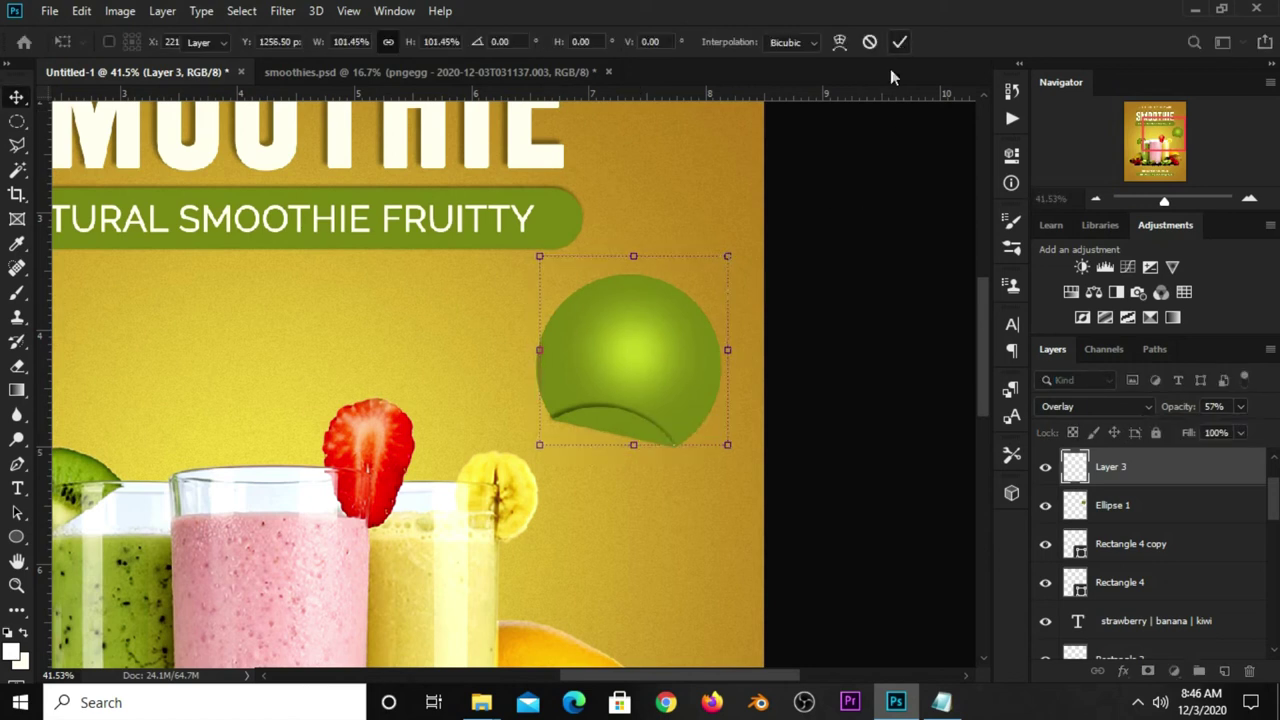
click(900, 41)
click(1240, 406)
drag(1232, 431, 1221, 430)
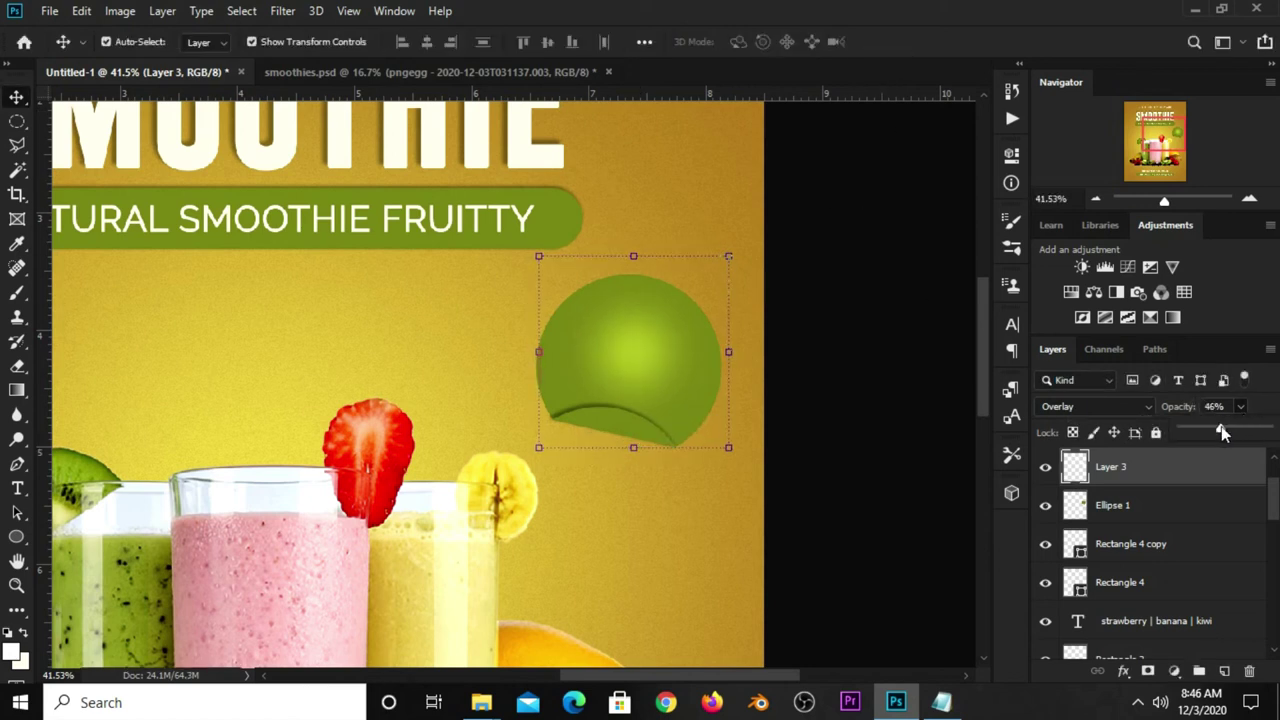
click(1136, 480)
Step: Clip the highlight layer to the Ellipse 1 green circle and check the result
click(1045, 467)
click(1045, 467)
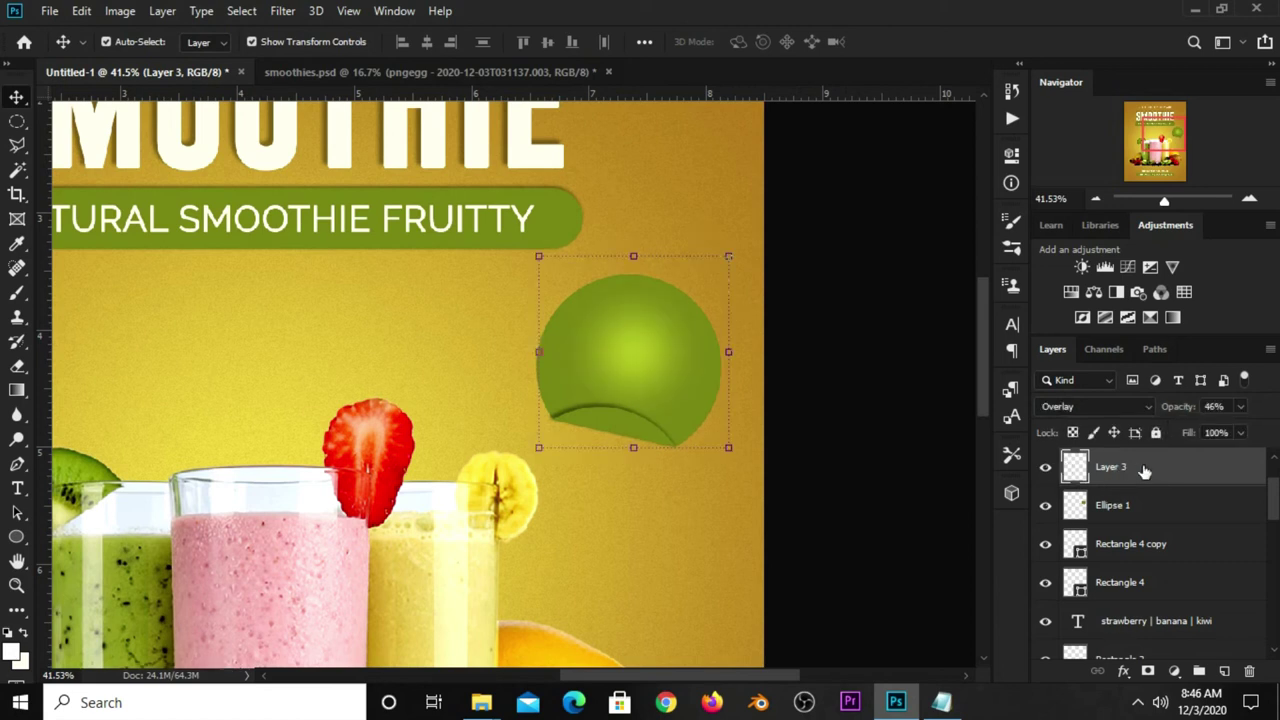
right_click(1145, 471)
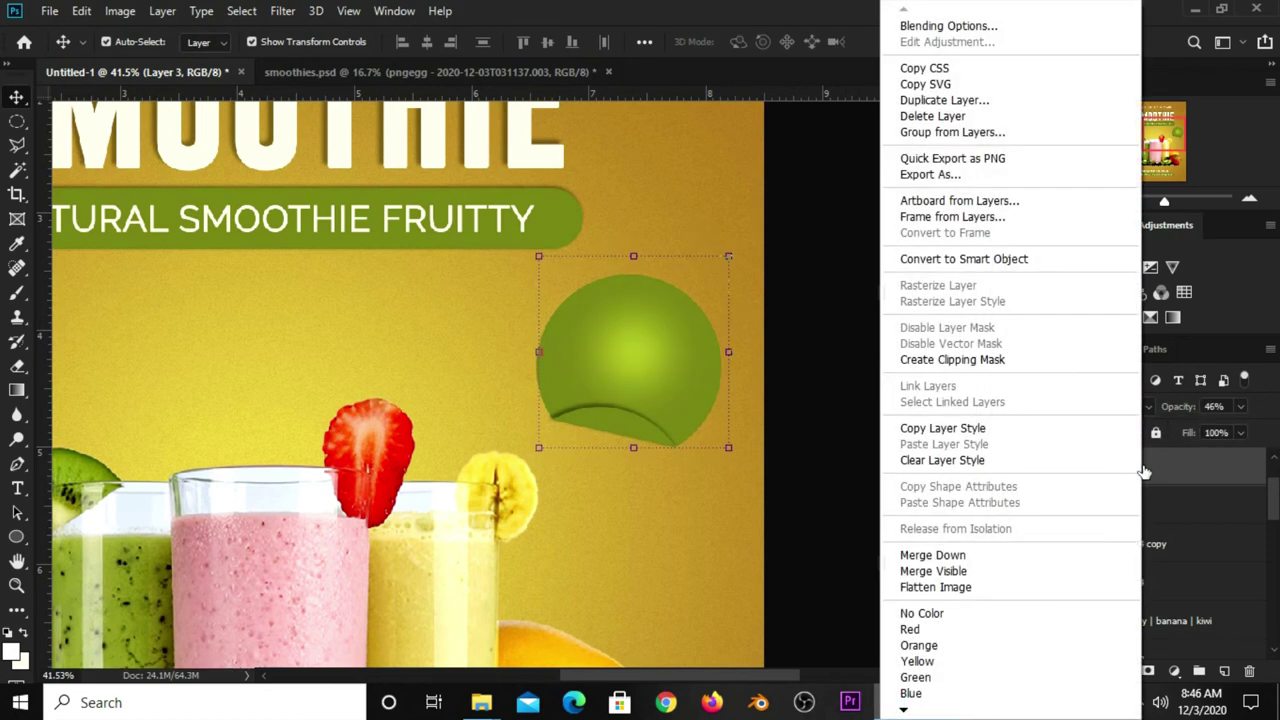
click(921, 362)
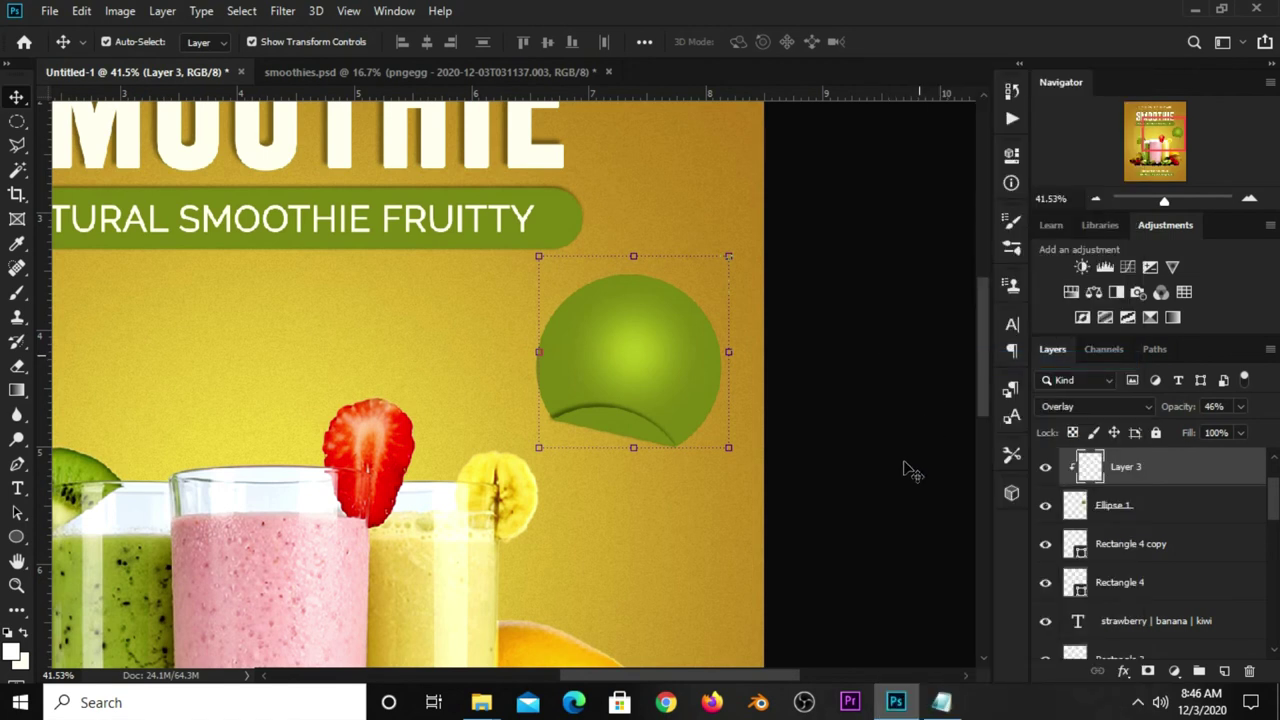
click(1045, 506)
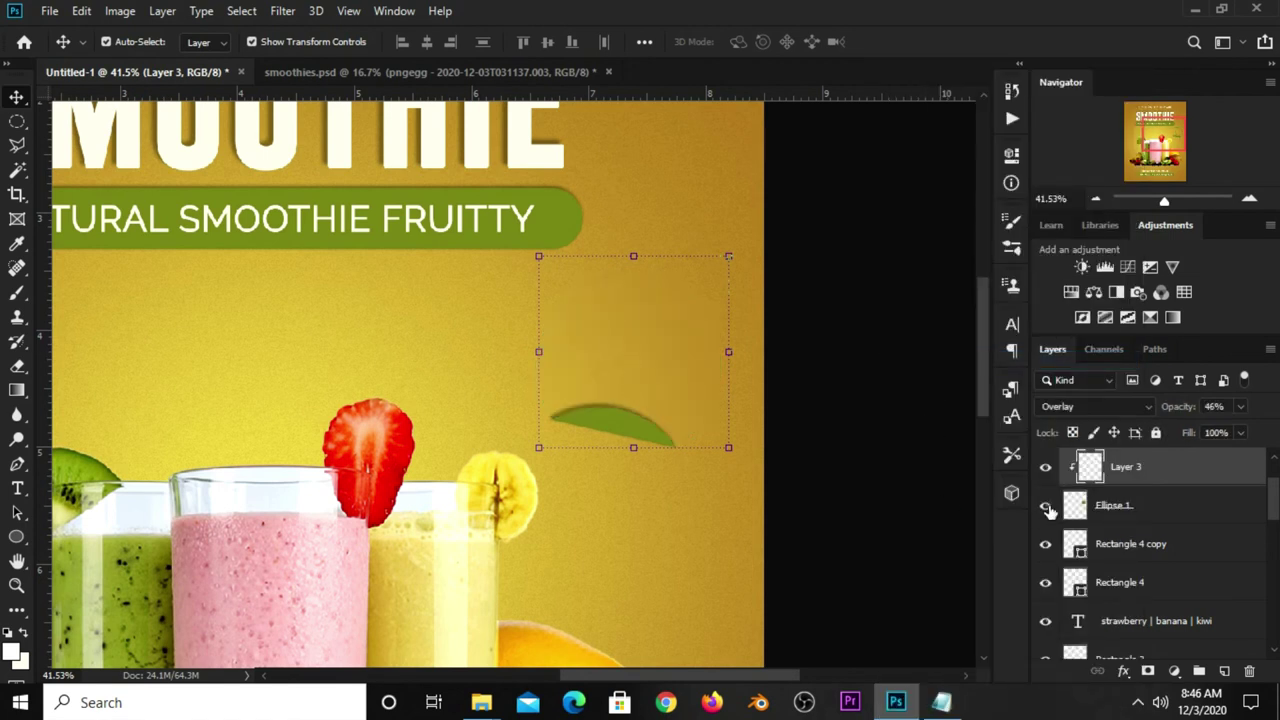
click(1045, 506)
click(1046, 467)
click(900, 466)
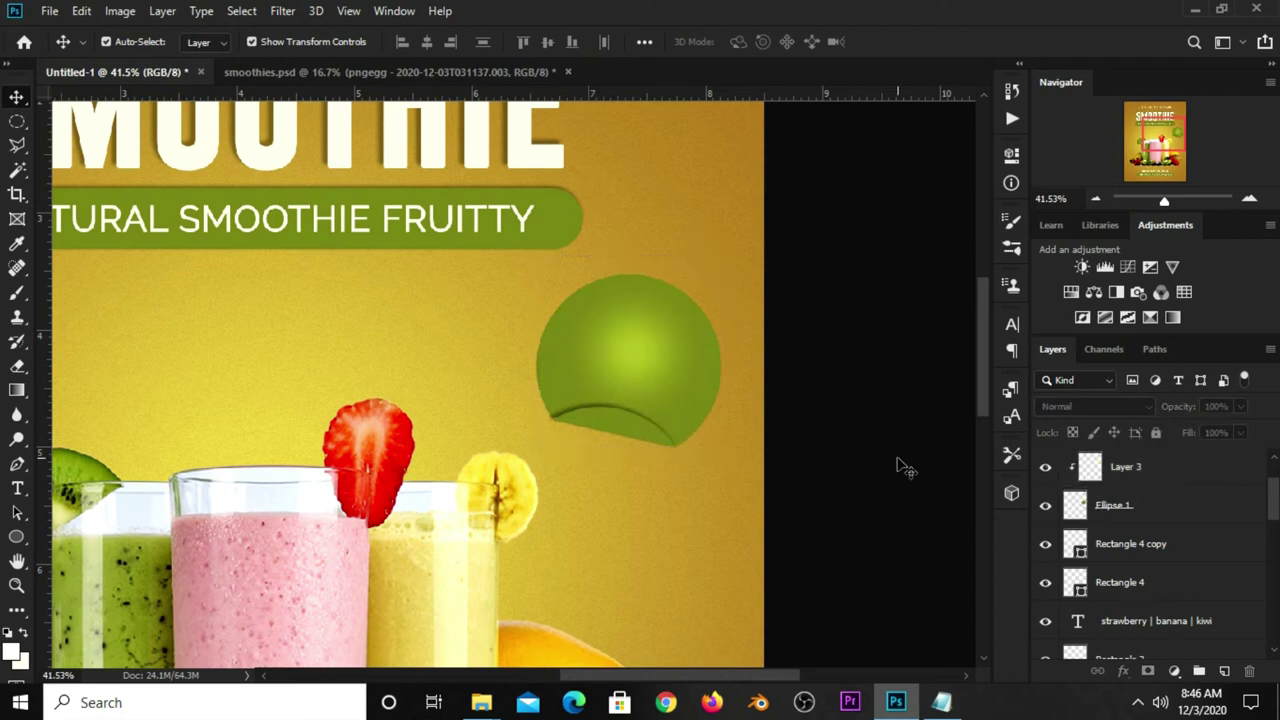
scroll(895, 330, down, 1)
scroll(888, 325, down, 1)
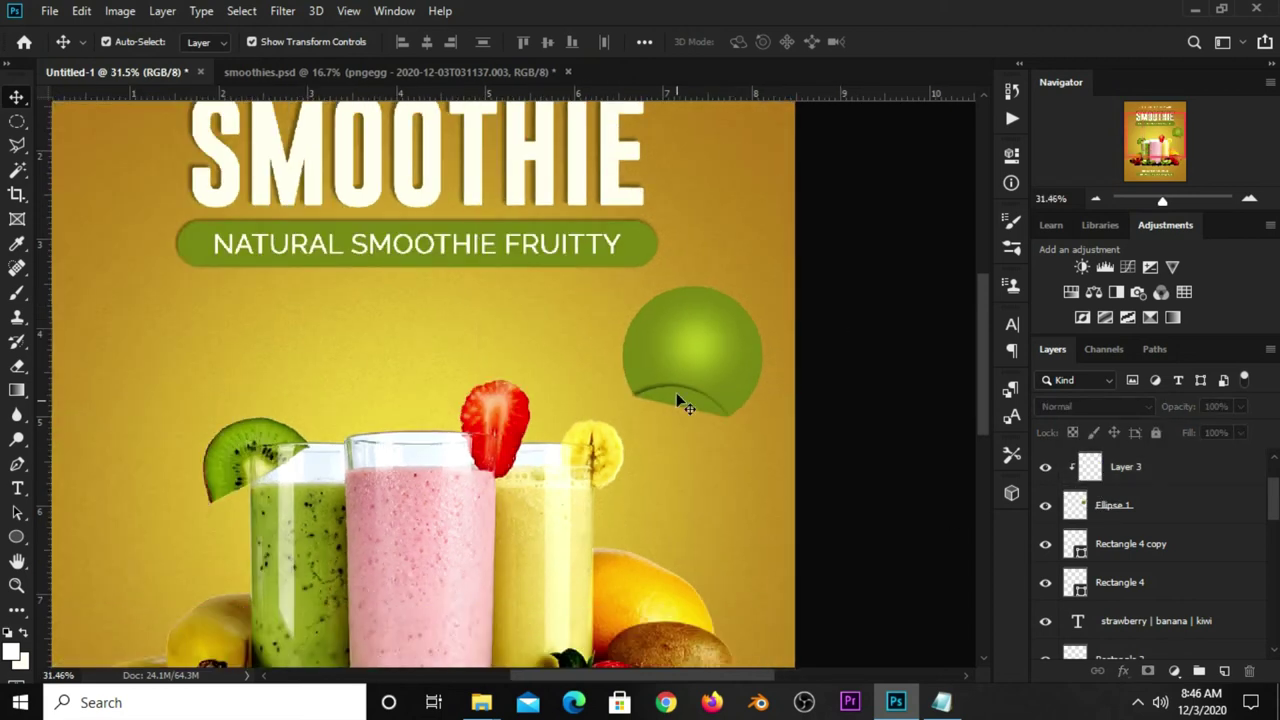
Step: Add a white Raleway 23 pt '100%' text layer beside the green circle
click(17, 488)
right_click(17, 488)
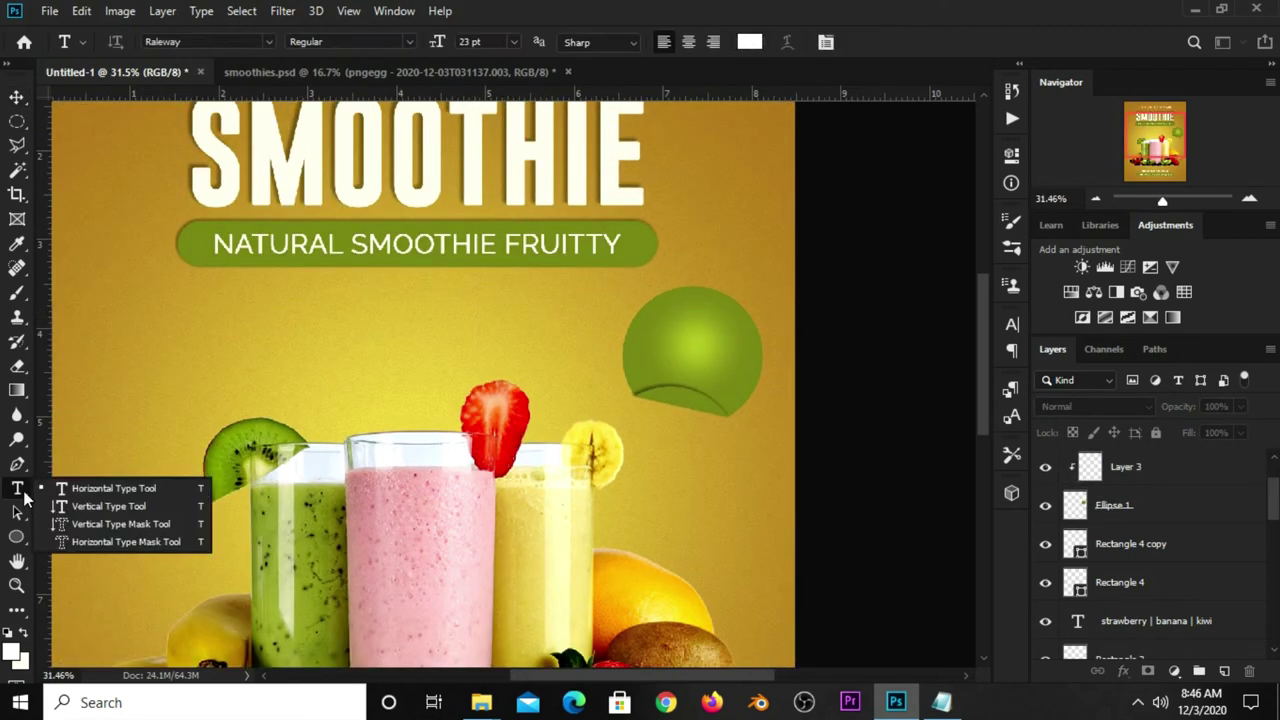
click(114, 490)
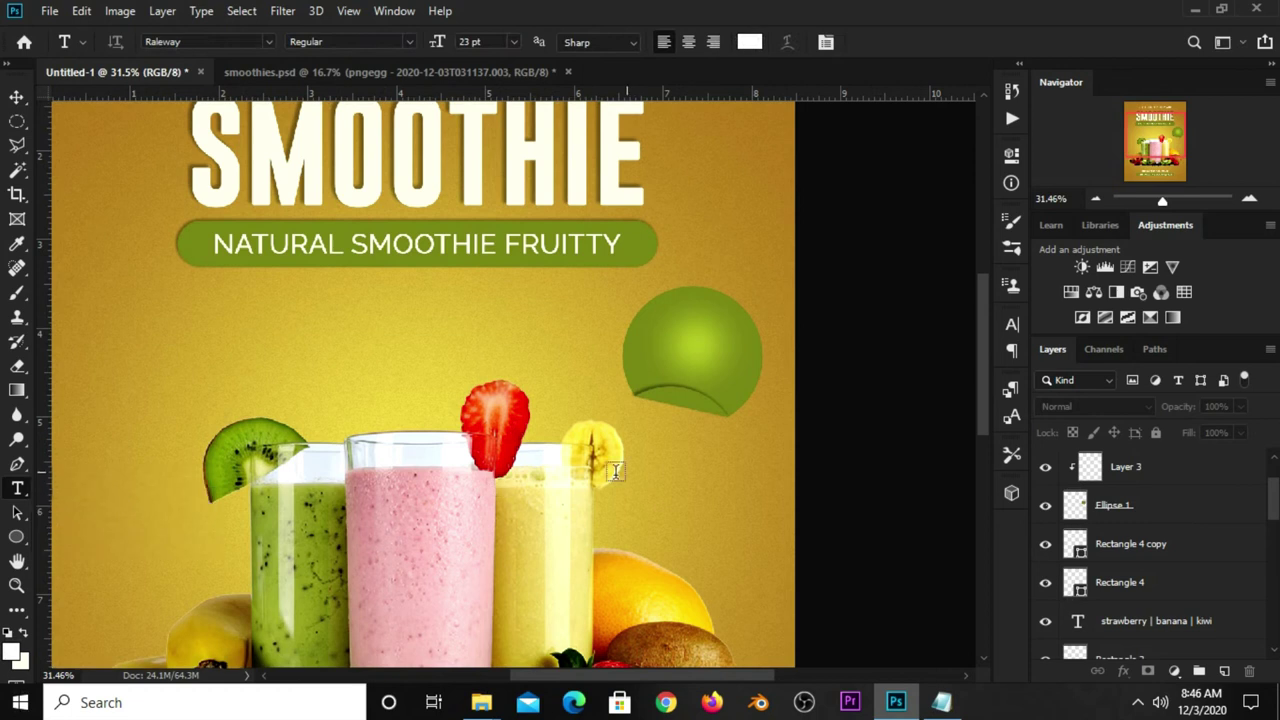
click(688, 468)
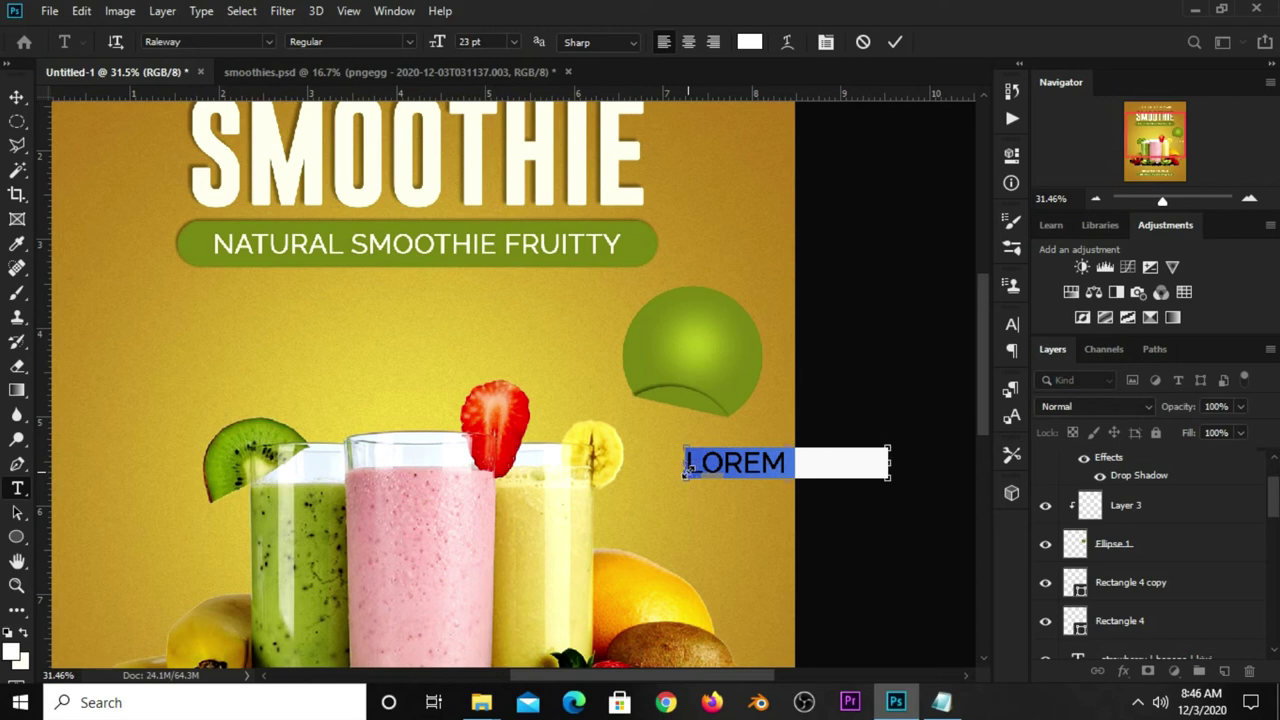
text(100)
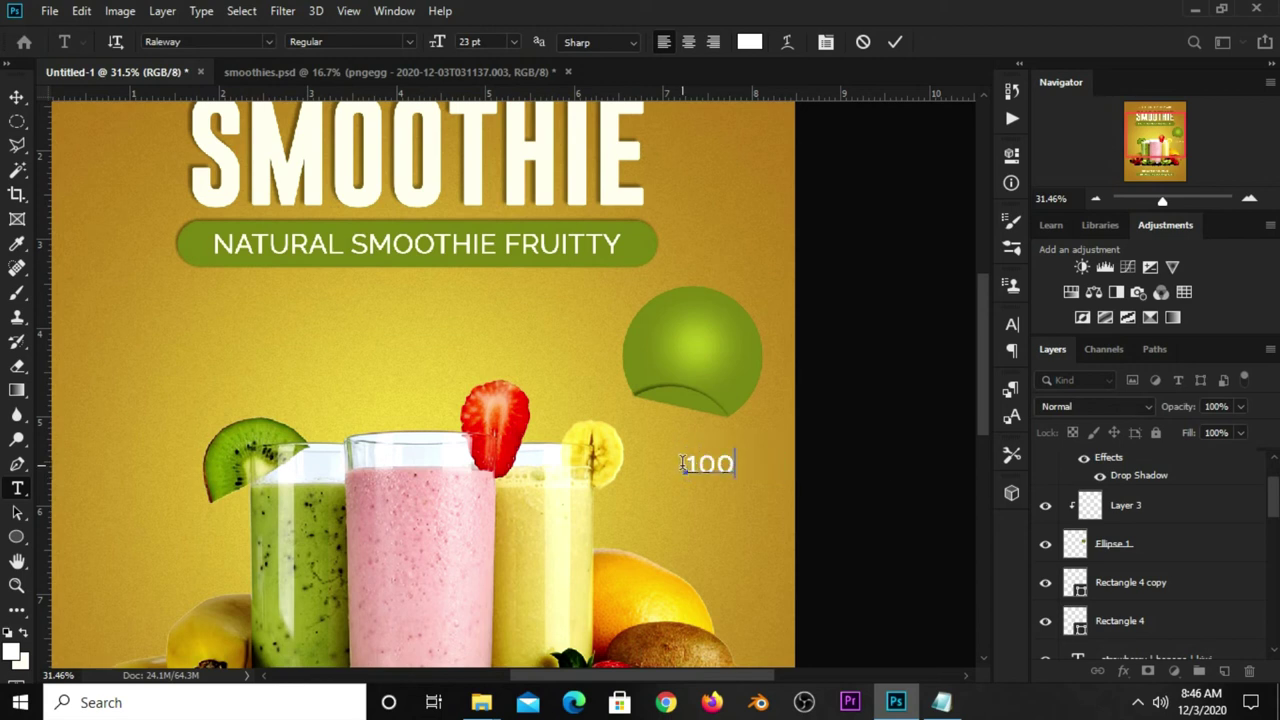
text(%)
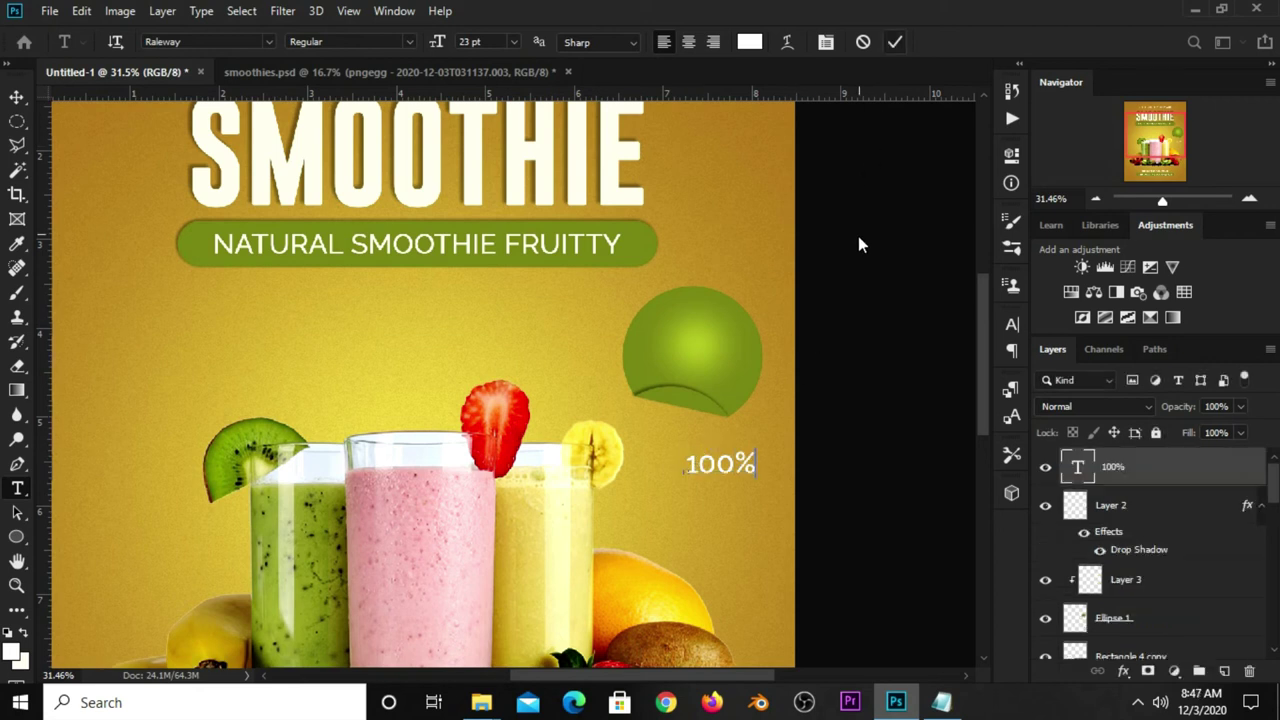
key(ctrl+Return)
Step: Set the 100% text's font to Adlinnaka Bold
key(v)
click(1011, 322)
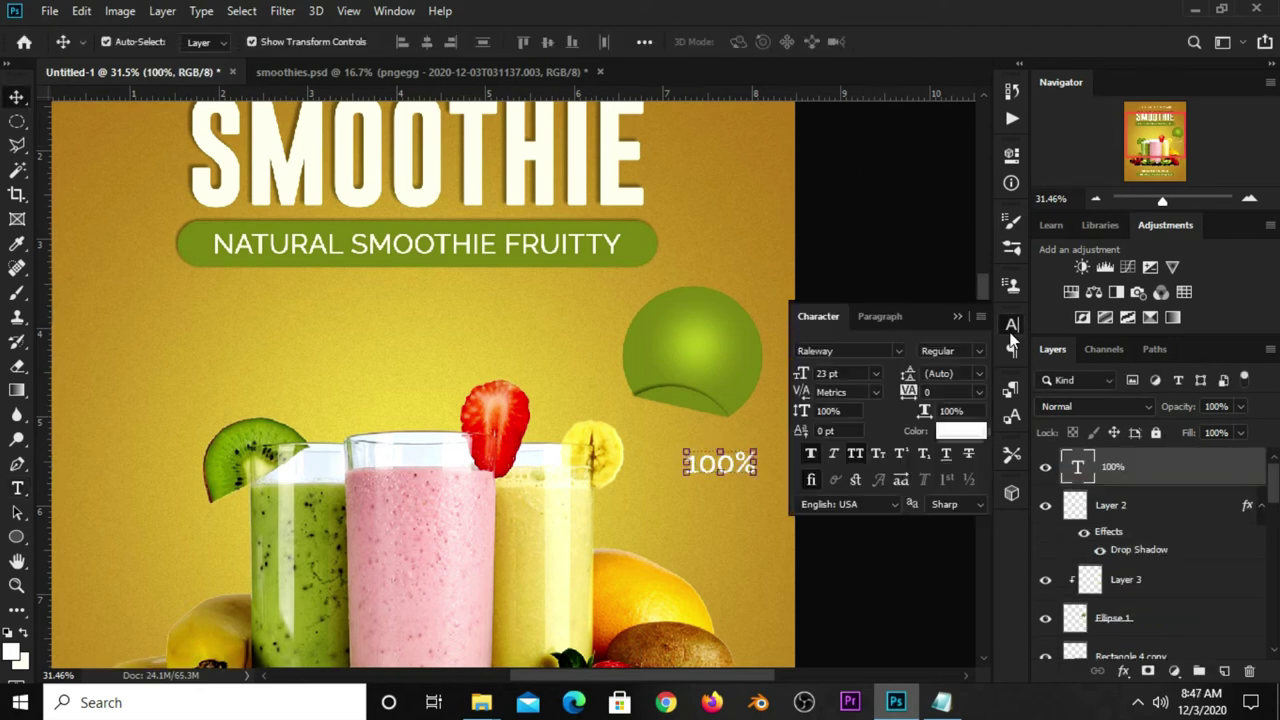
click(898, 349)
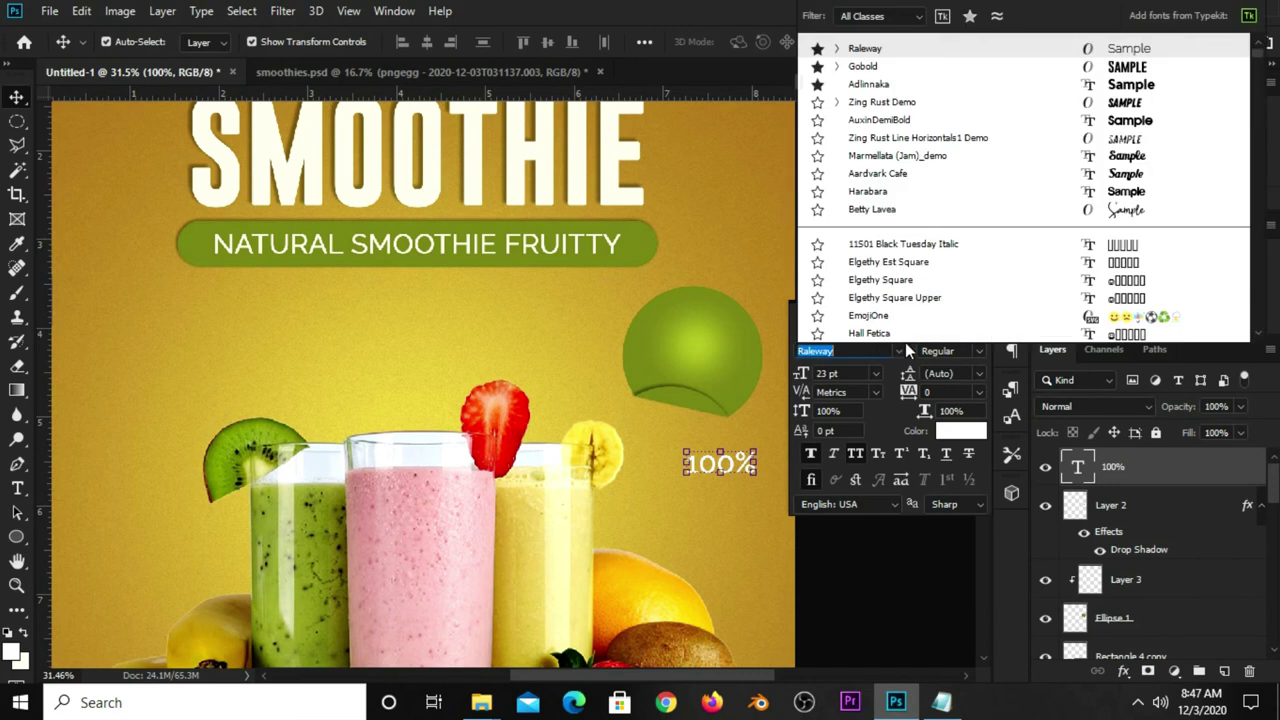
text(Em)
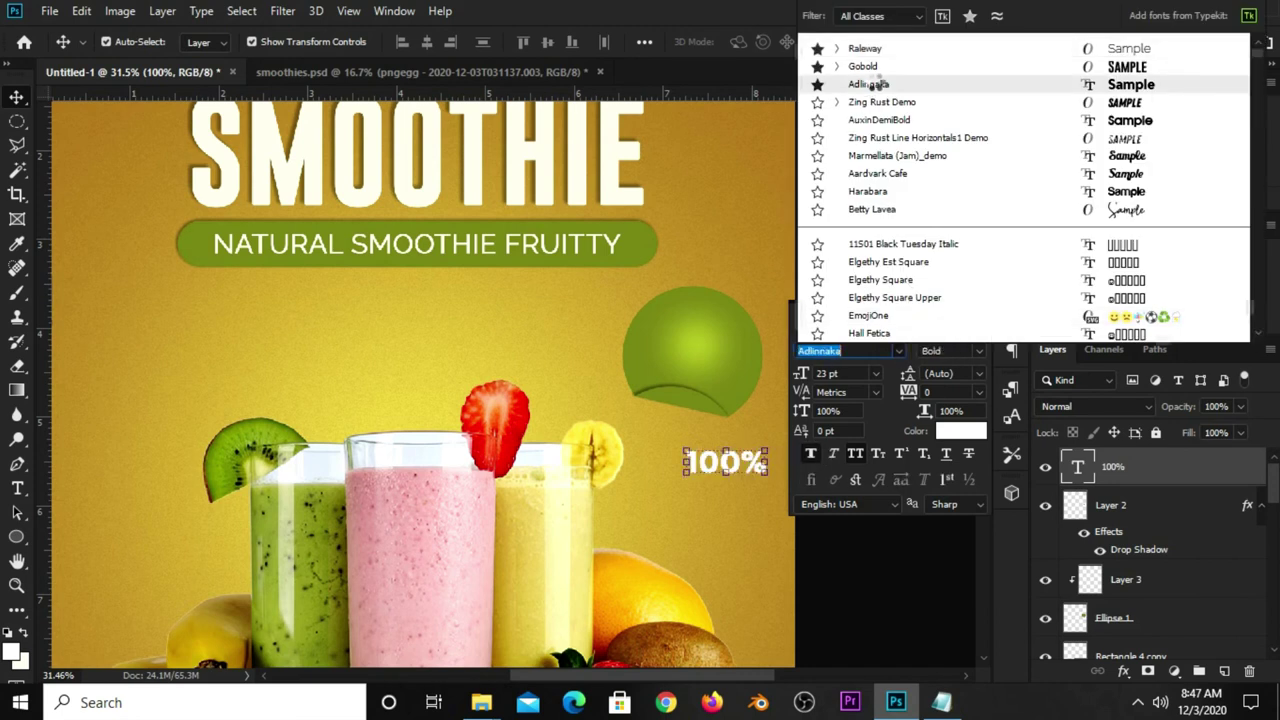
click(870, 84)
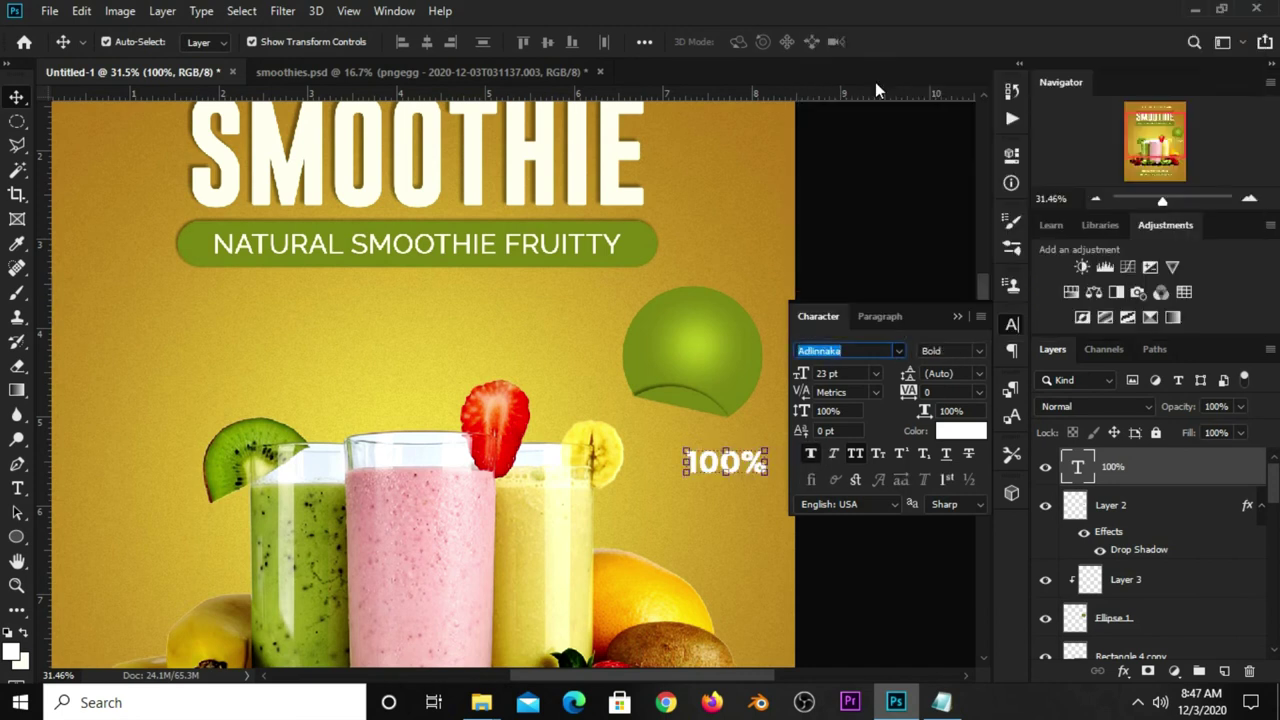
click(957, 316)
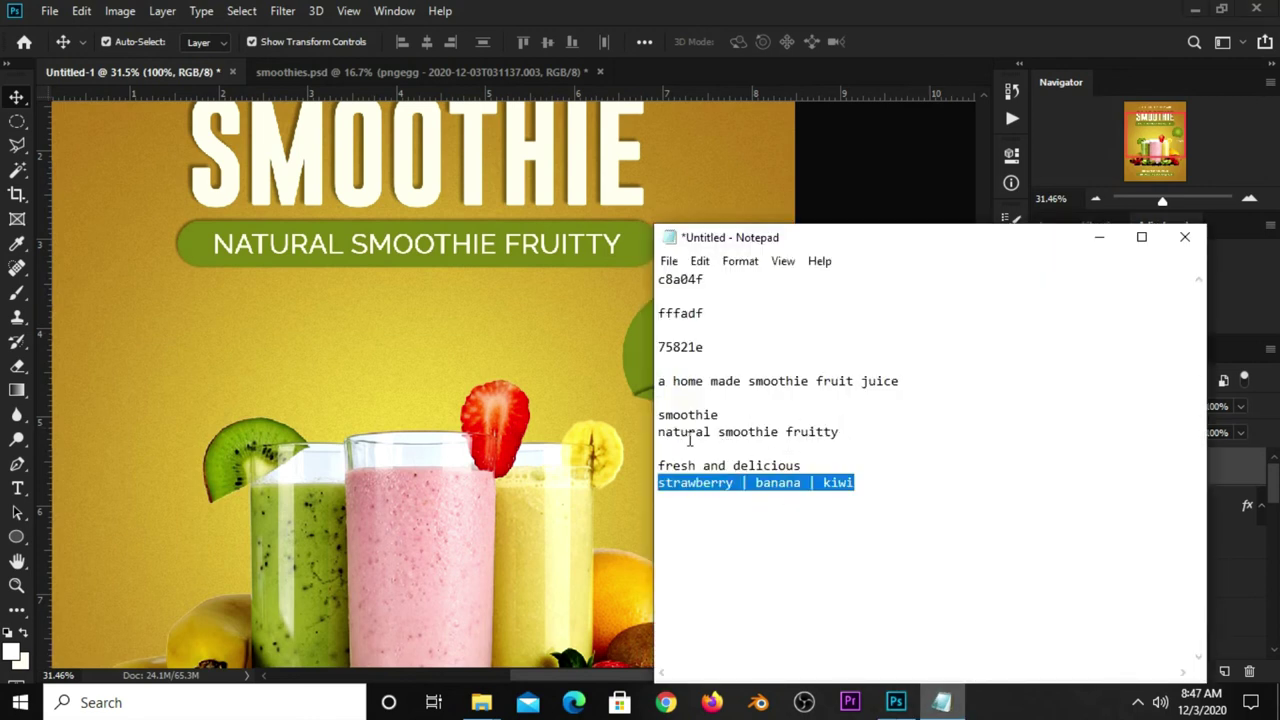
Step: Copy the word 'natural' from the notes and duplicate the 100% text just below it
drag(709, 431, 656, 432)
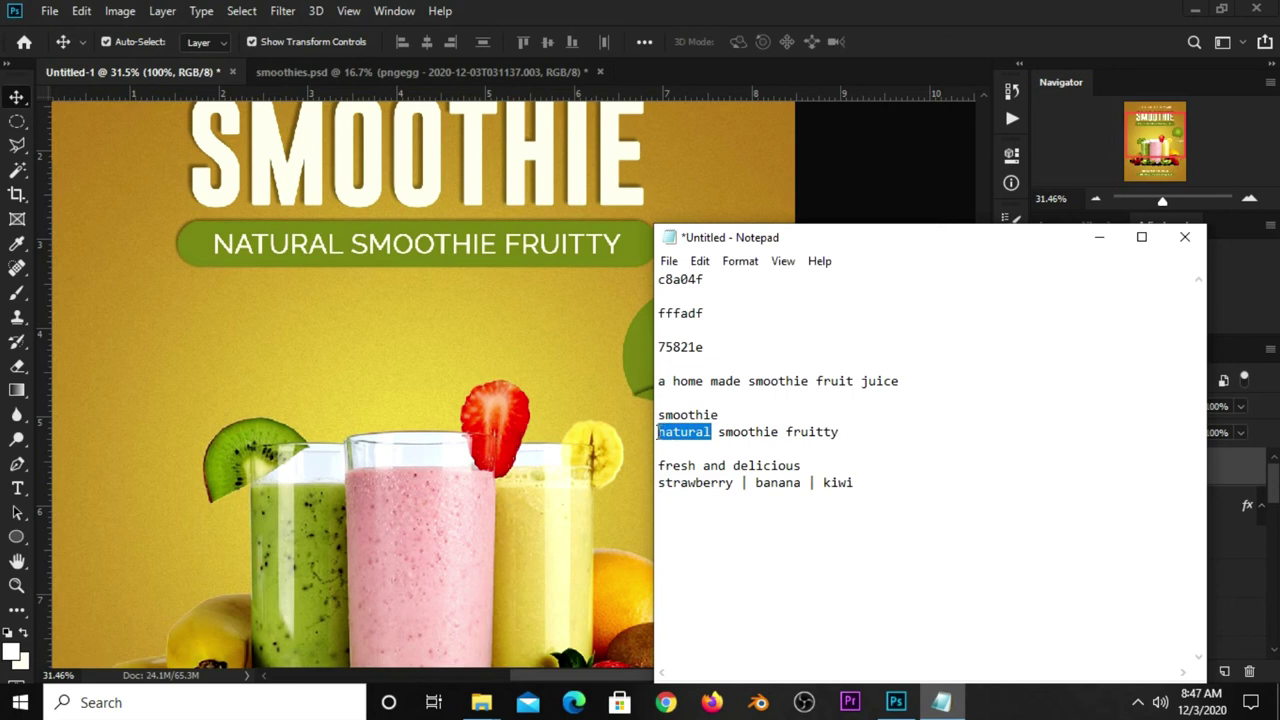
right_click(657, 432)
click(717, 201)
click(817, 172)
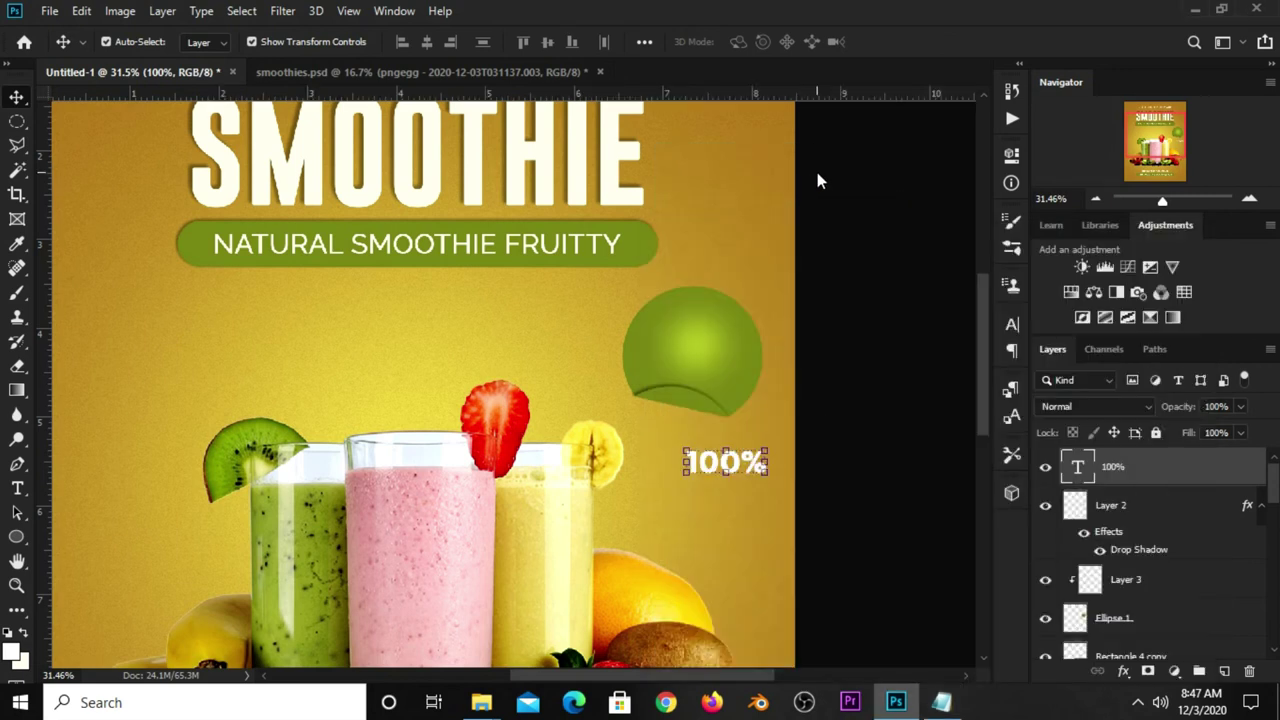
scroll(757, 468, up, 3)
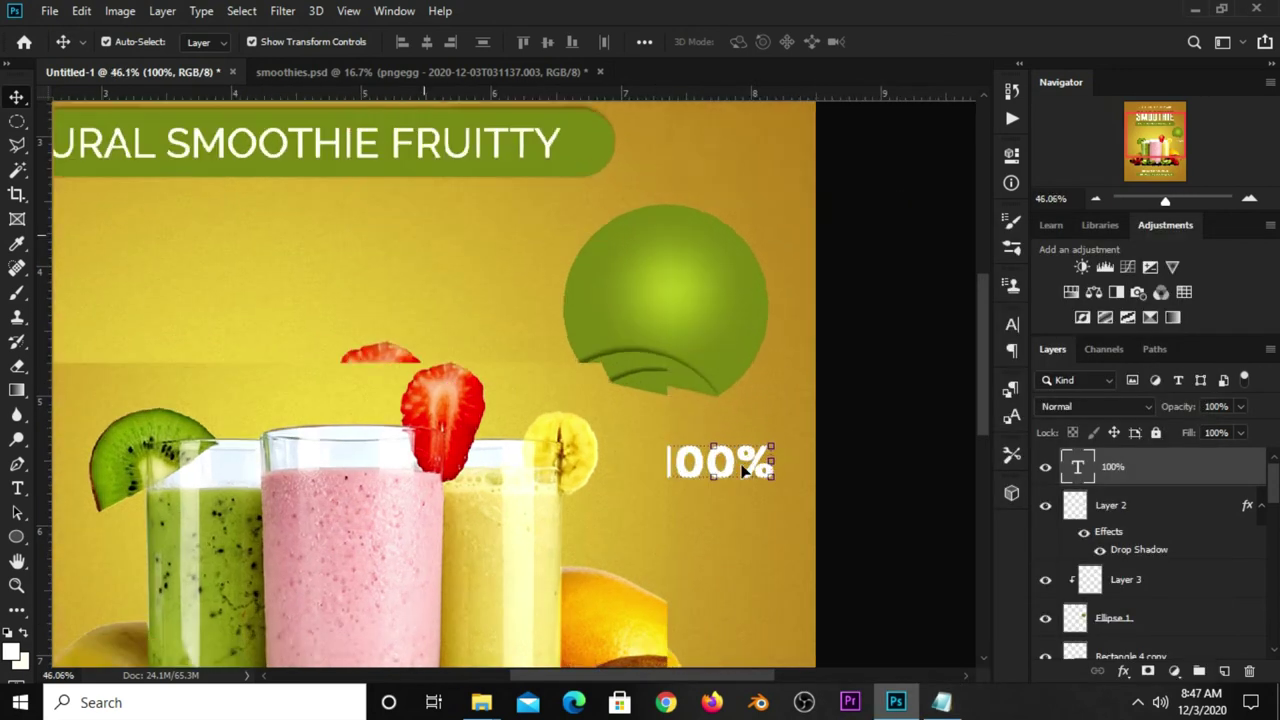
drag(728, 463, 712, 503)
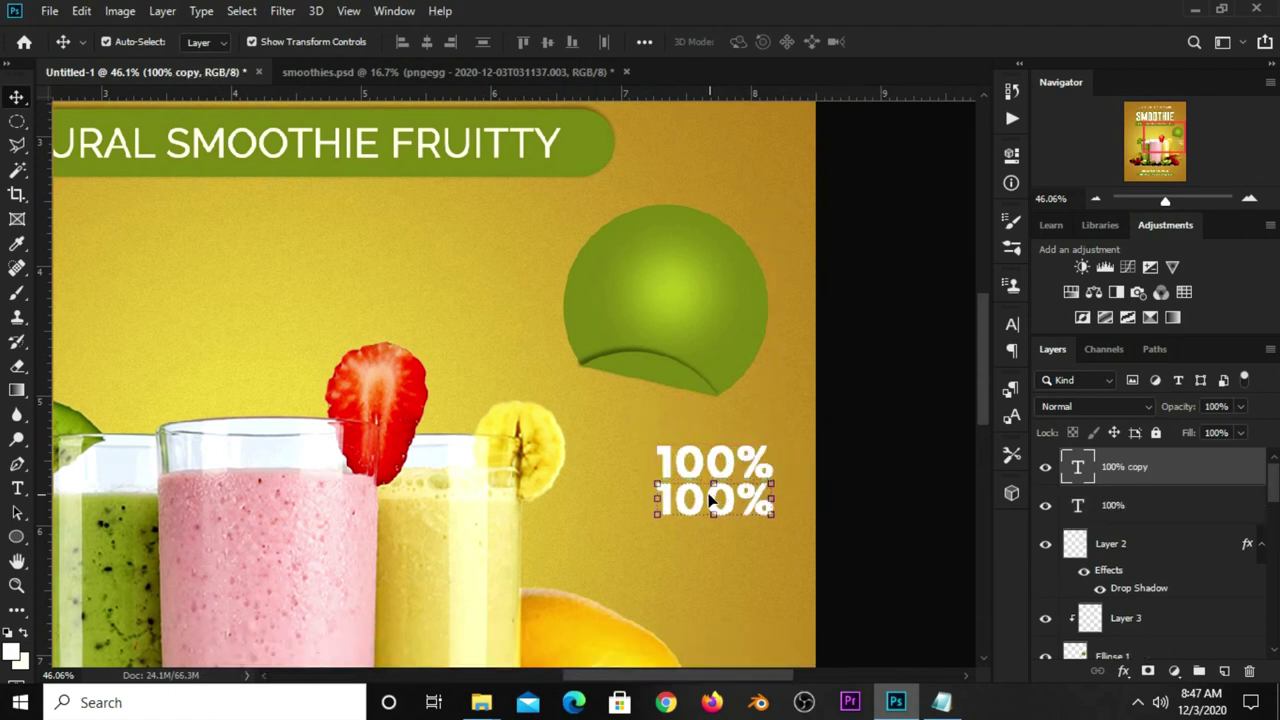
Step: Retype the duplicated text as NATURAL and scale it to about 60% beneath 100%
drag(17, 488, 95, 490)
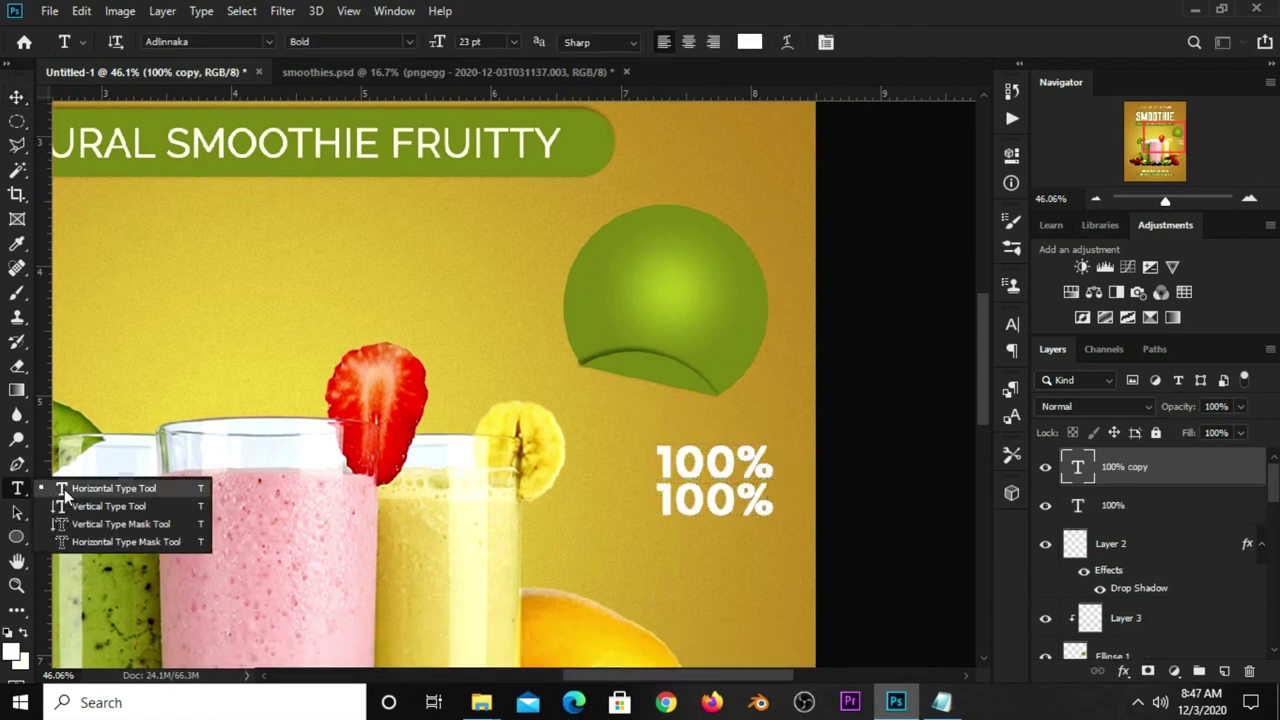
triple_click(695, 507)
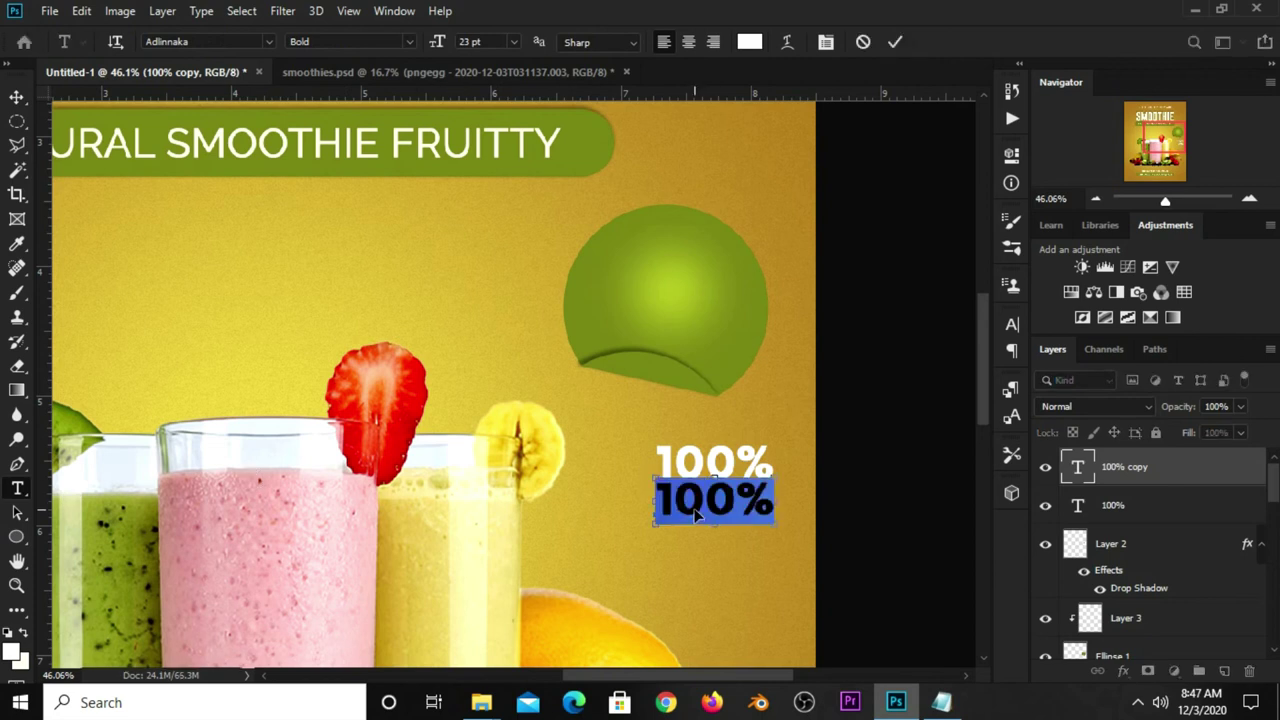
text(NATUR)
click(896, 42)
key(ctrl+t)
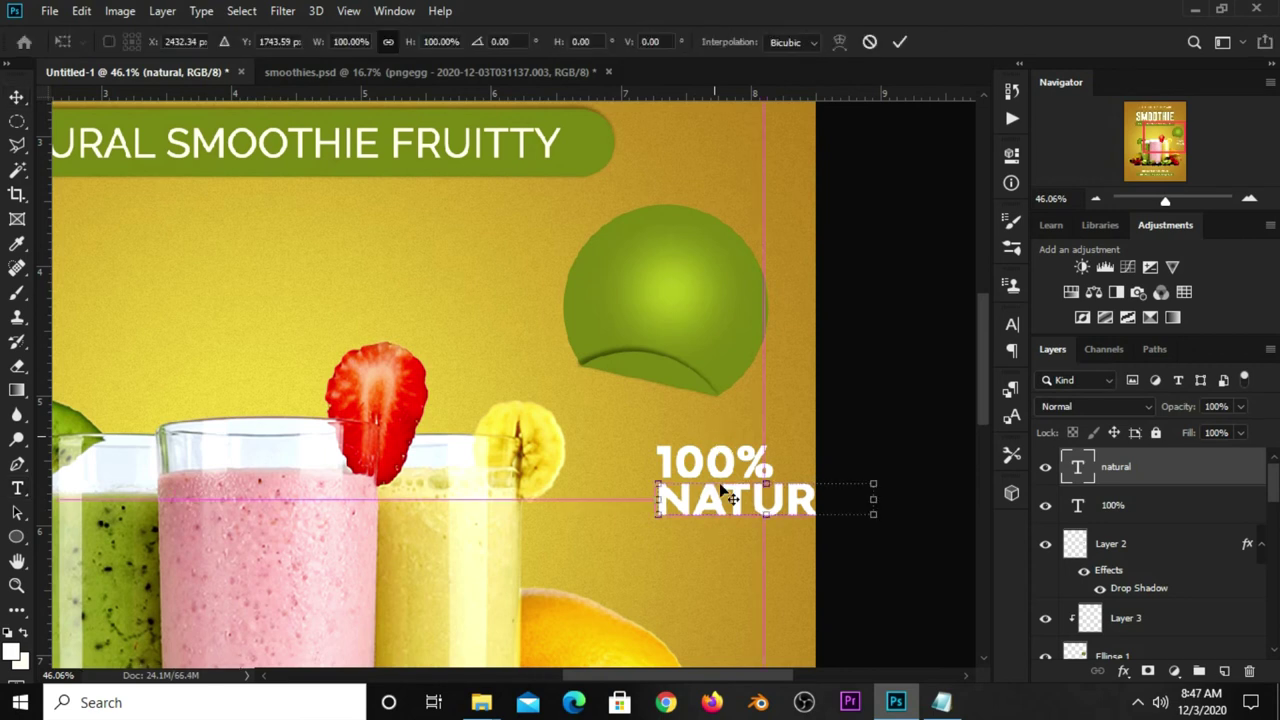
drag(873, 522, 767, 502)
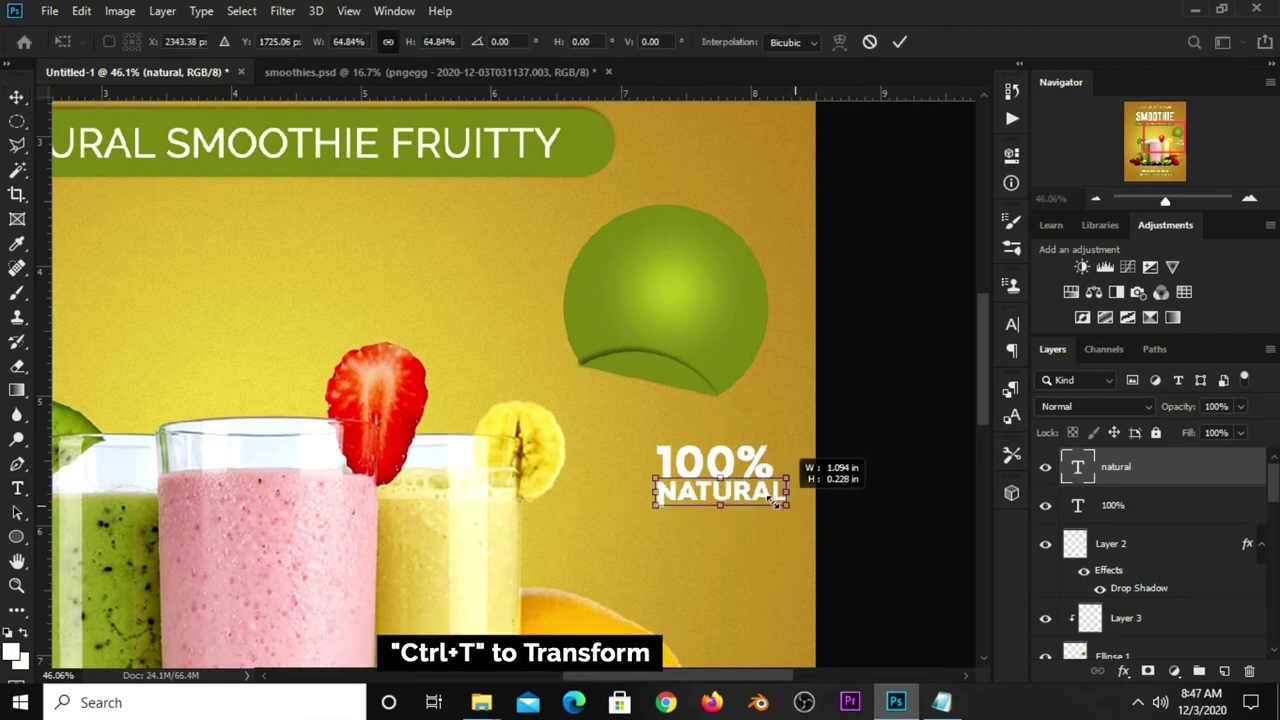
drag(648, 505, 660, 507)
key(Return)
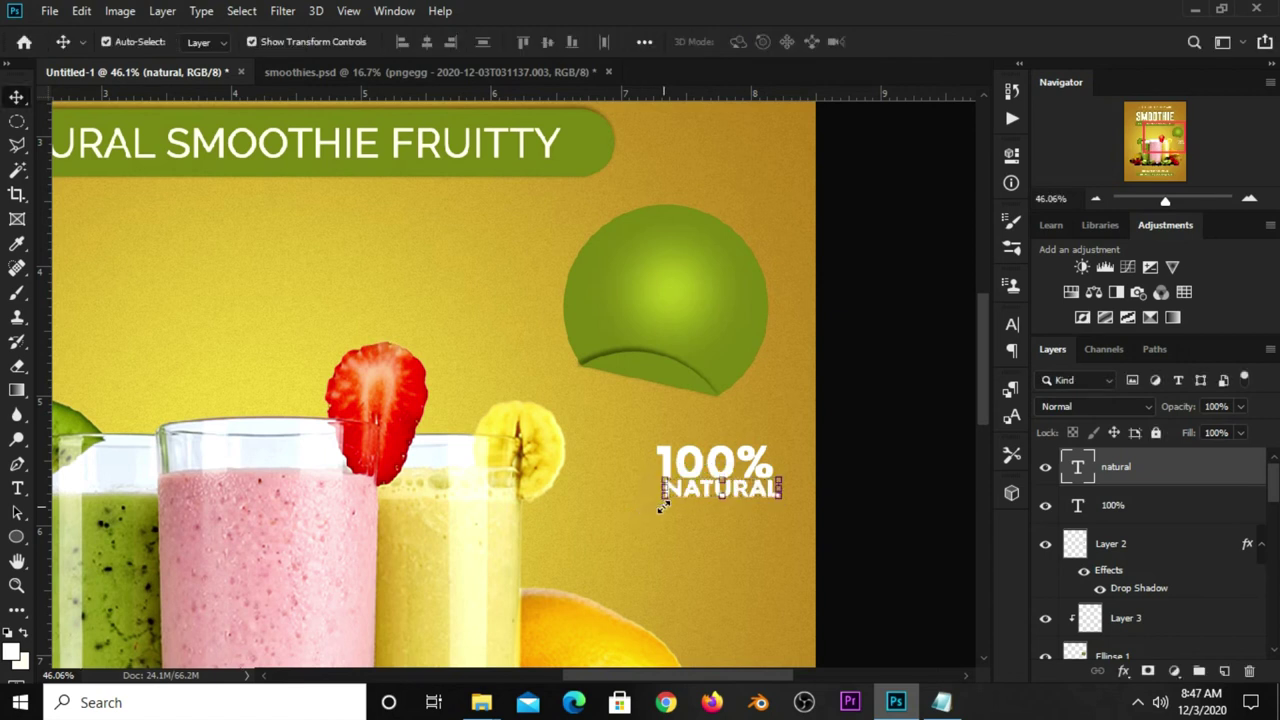
click(772, 461)
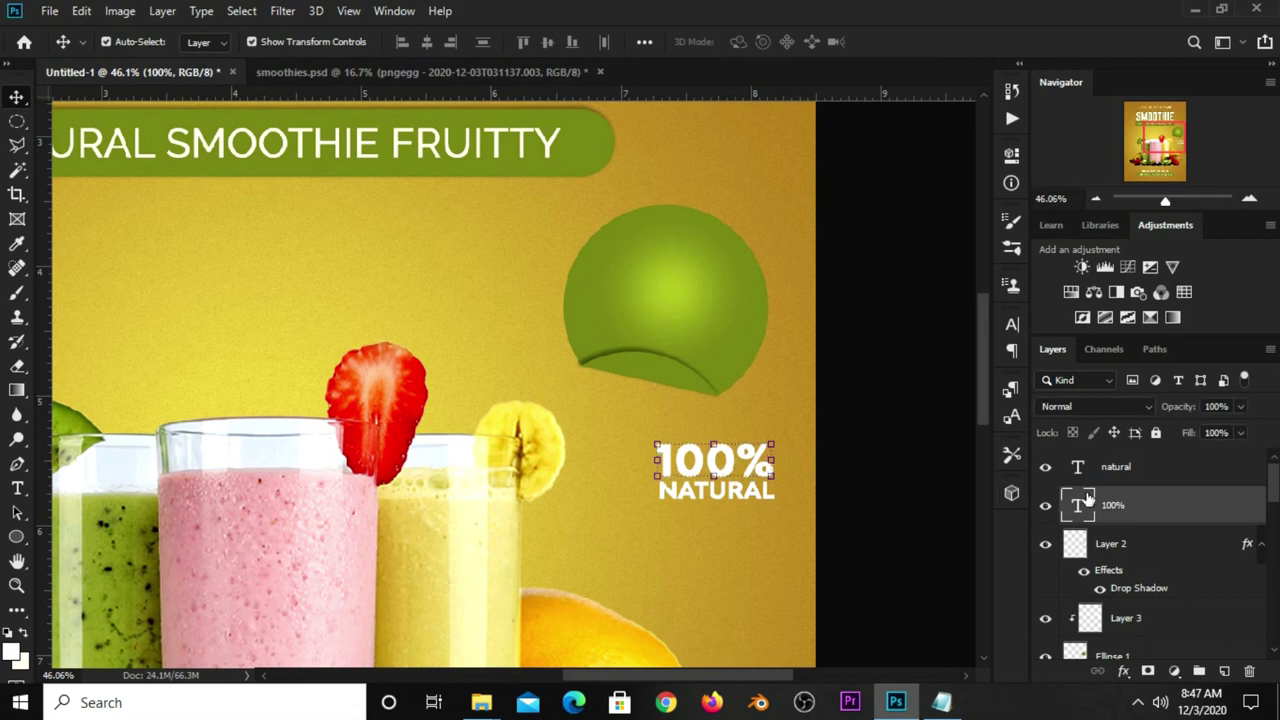
Step: Move the 100% and NATURAL text onto the green circle, enlarged to about 119% and tilted 12°
ctrl+click(1125, 478)
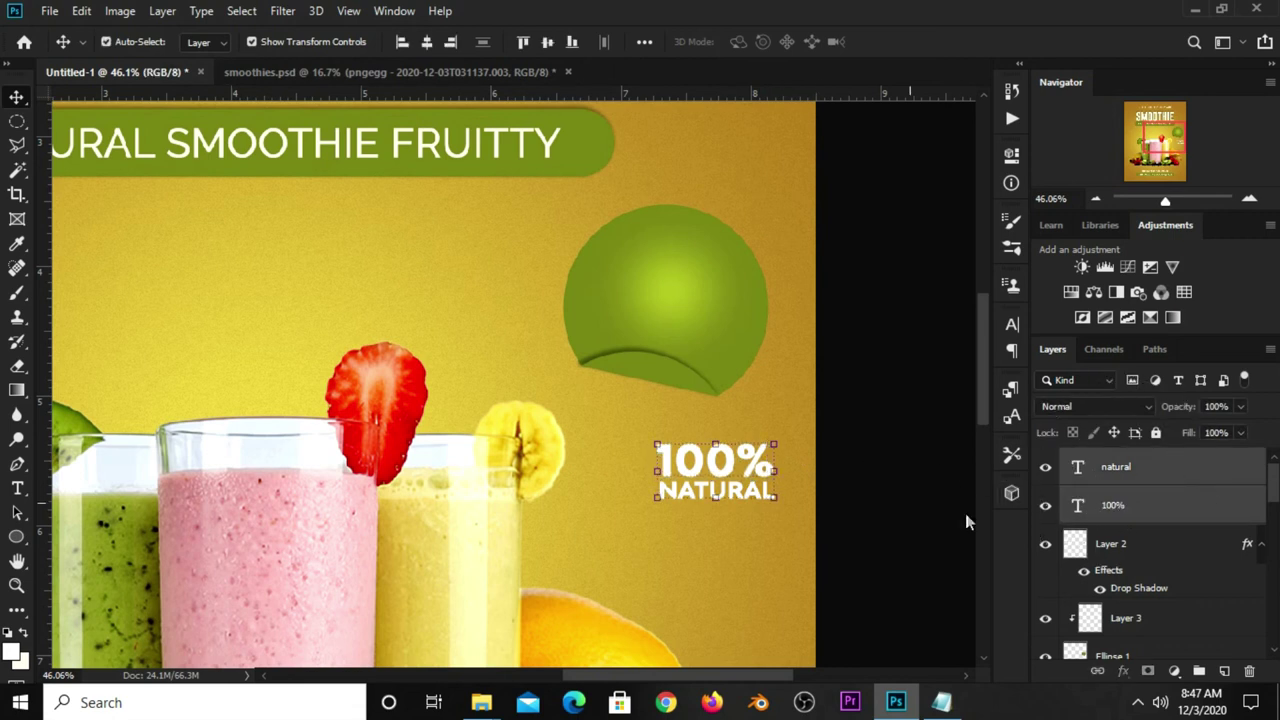
key(ctrl+t)
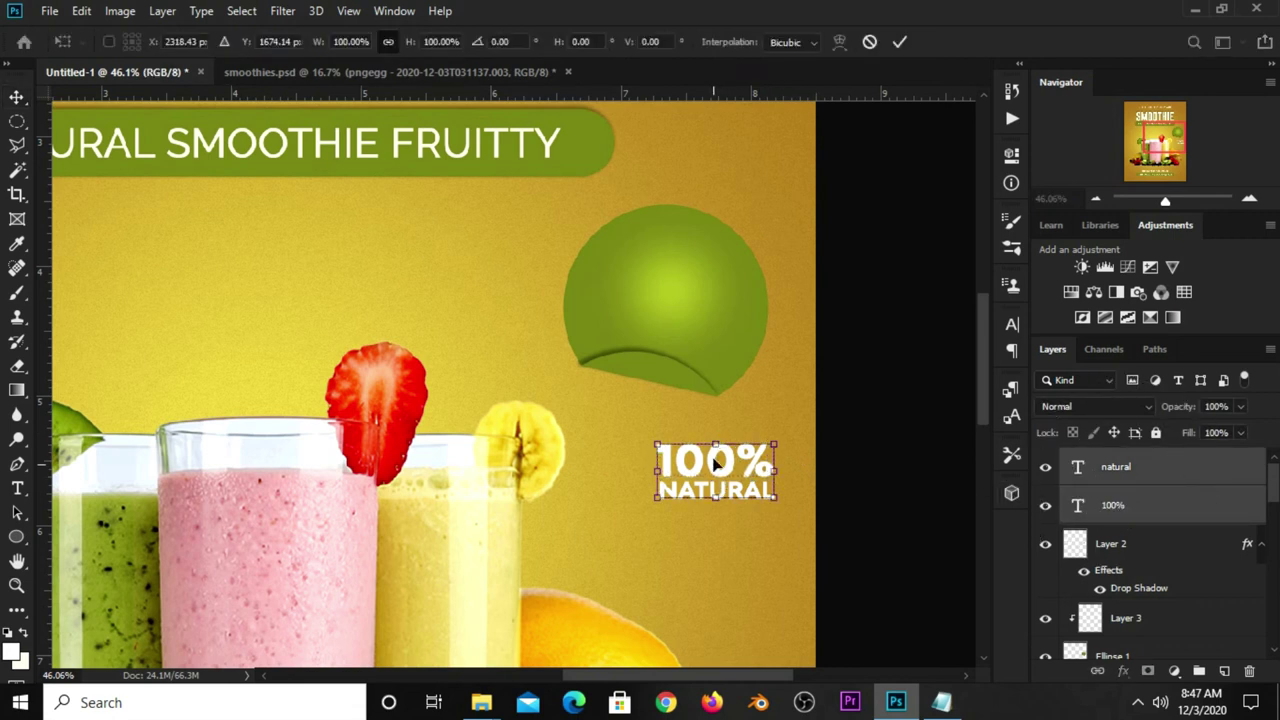
drag(715, 461, 686, 303)
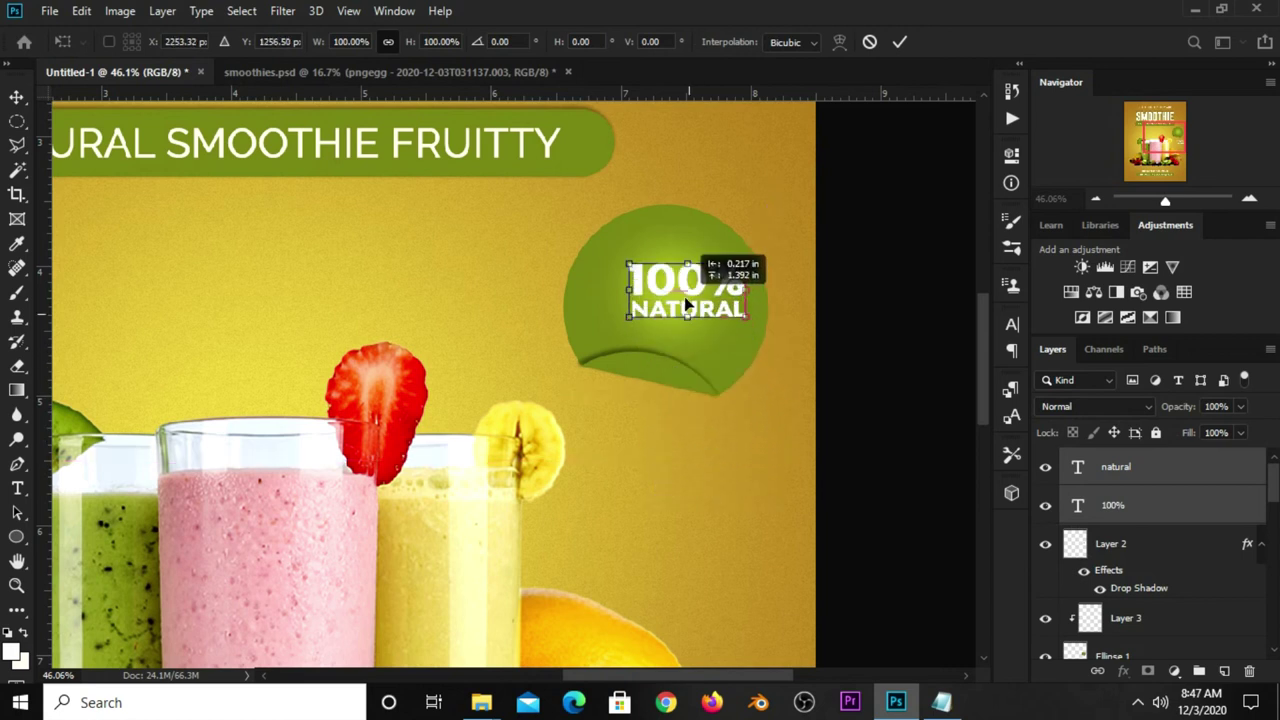
mouse_move(745, 316)
mouse_down()
mouse_move(768, 326)
mouse_move(757, 320)
mouse_move(745, 355)
mouse_up()
drag(695, 318, 673, 314)
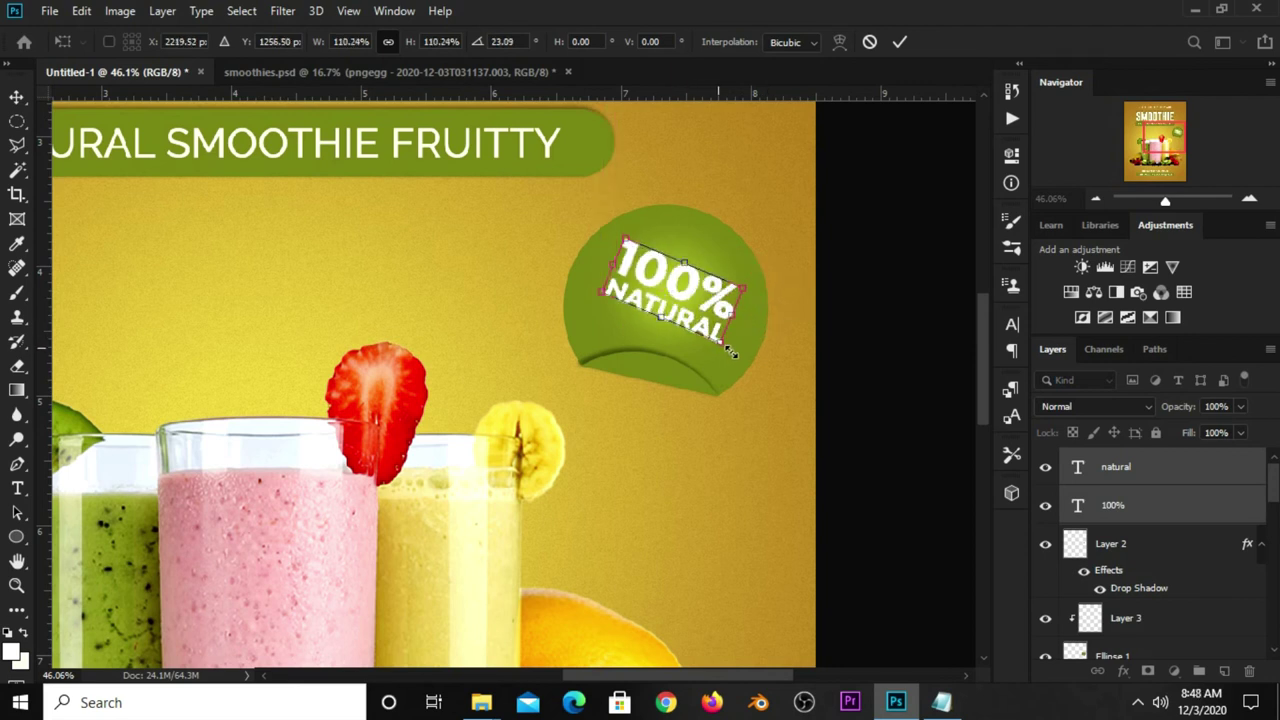
drag(732, 352, 788, 366)
drag(670, 328, 676, 338)
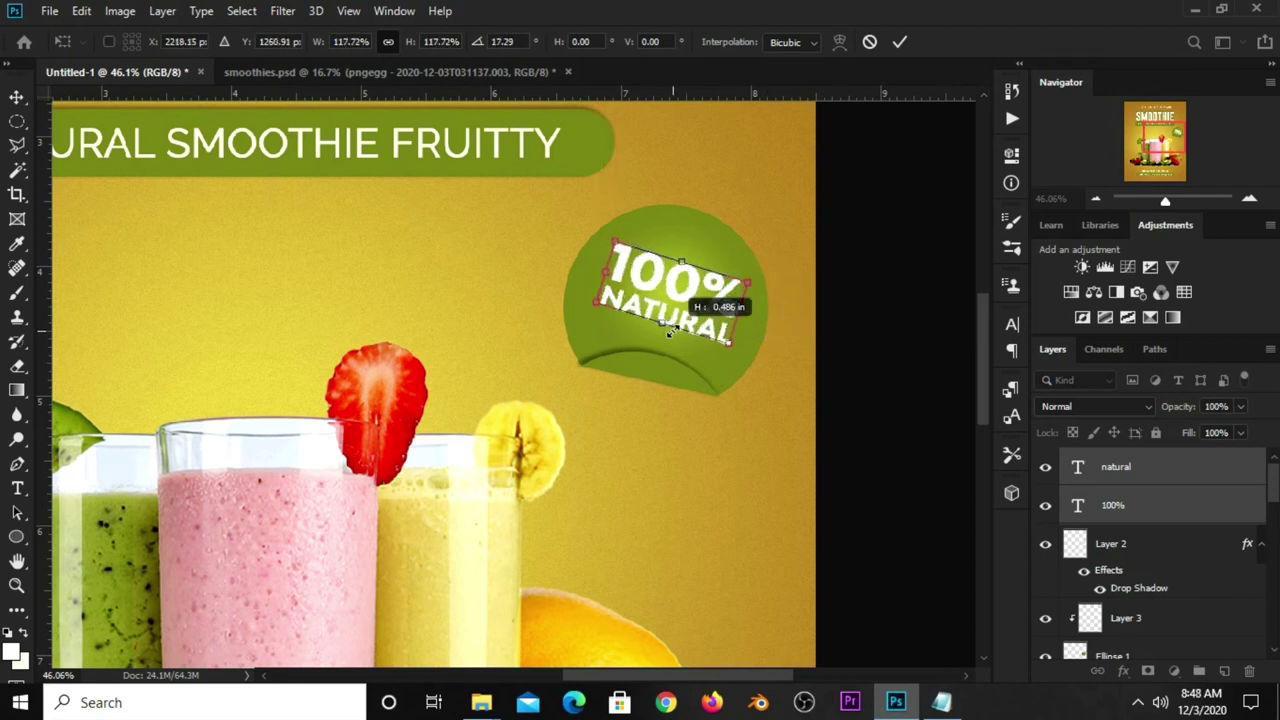
drag(745, 361, 745, 362)
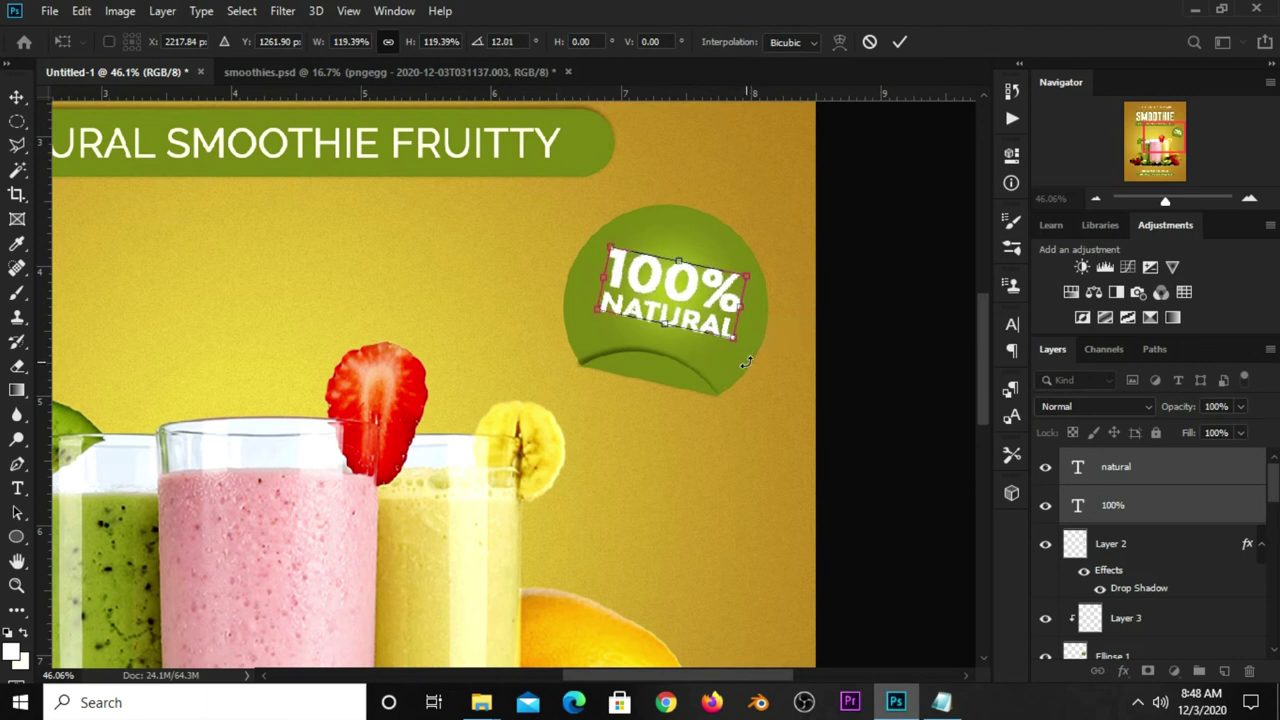
click(900, 42)
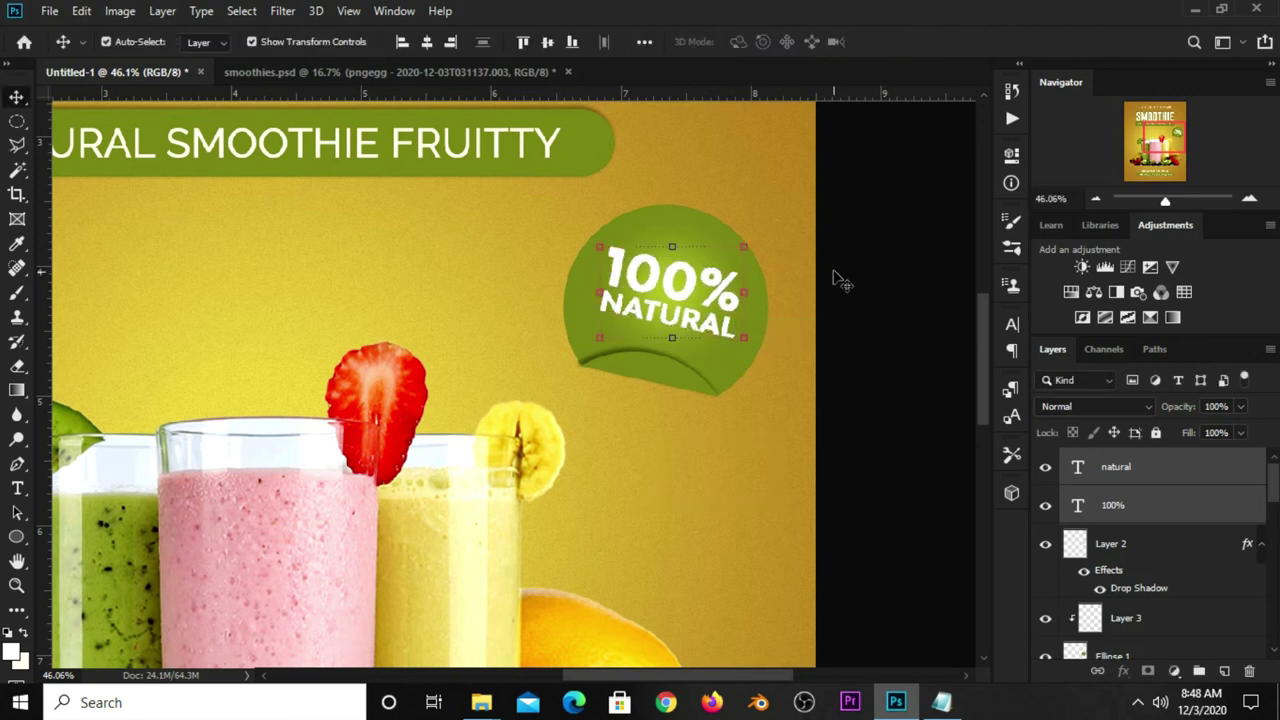
Step: Group the 100% and NATURAL text as Group 1 and enlarge the badge to about 107%
key(ctrl+g)
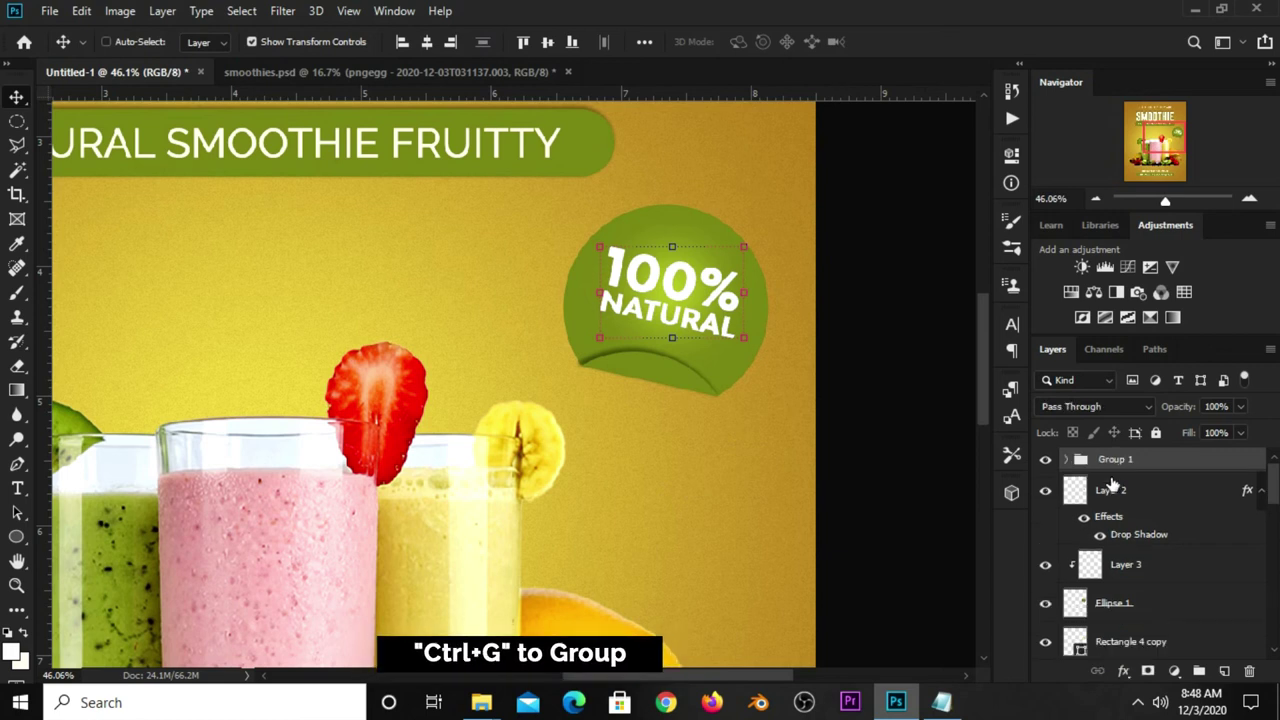
click(1045, 460)
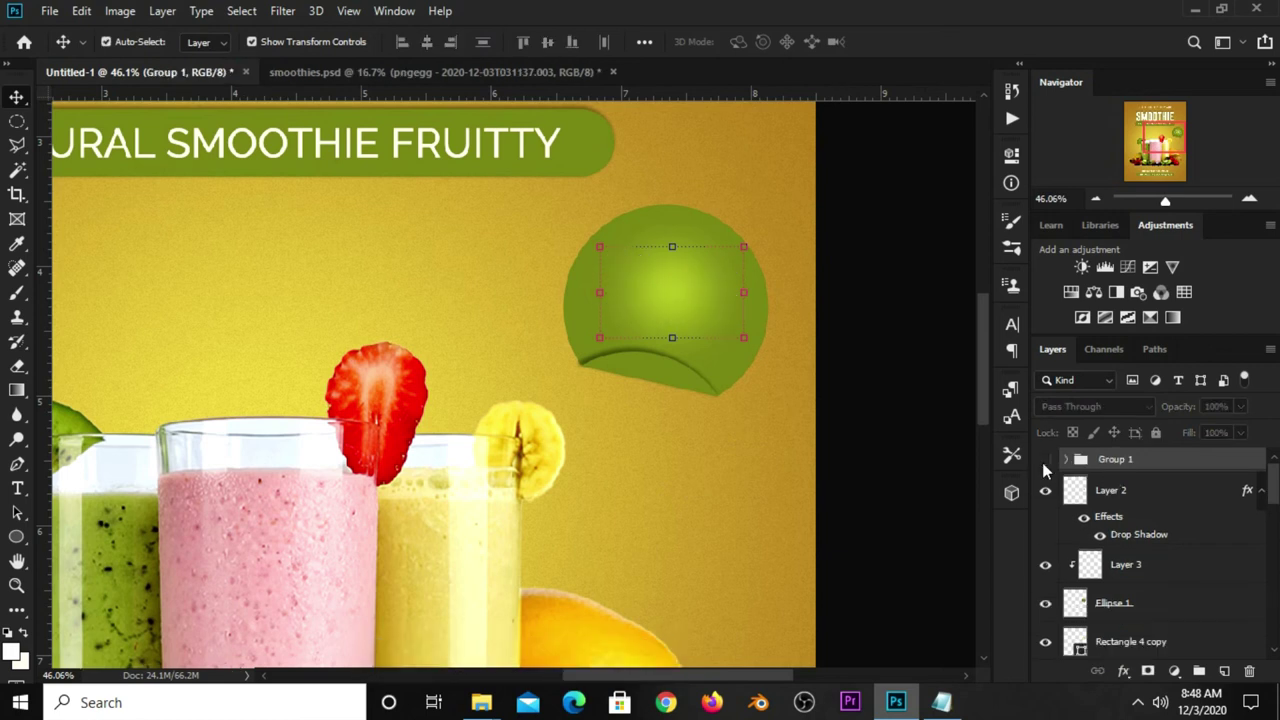
click(673, 339)
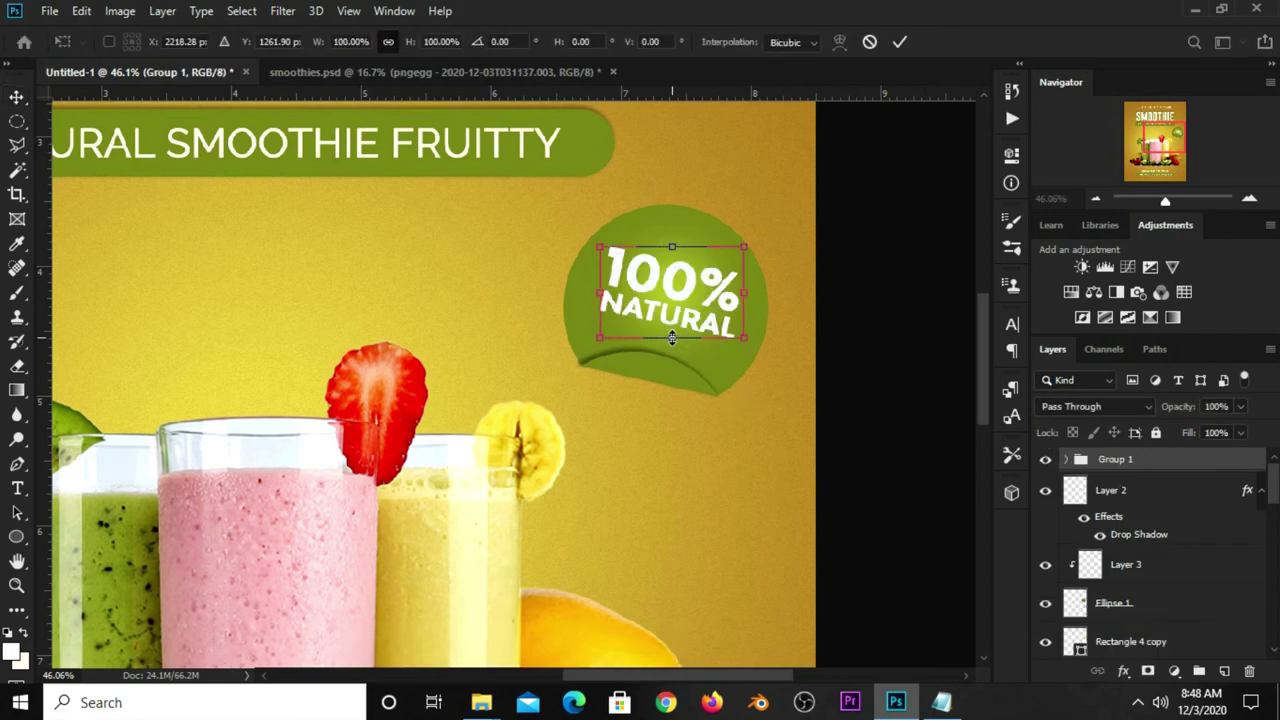
drag(672, 339, 672, 352)
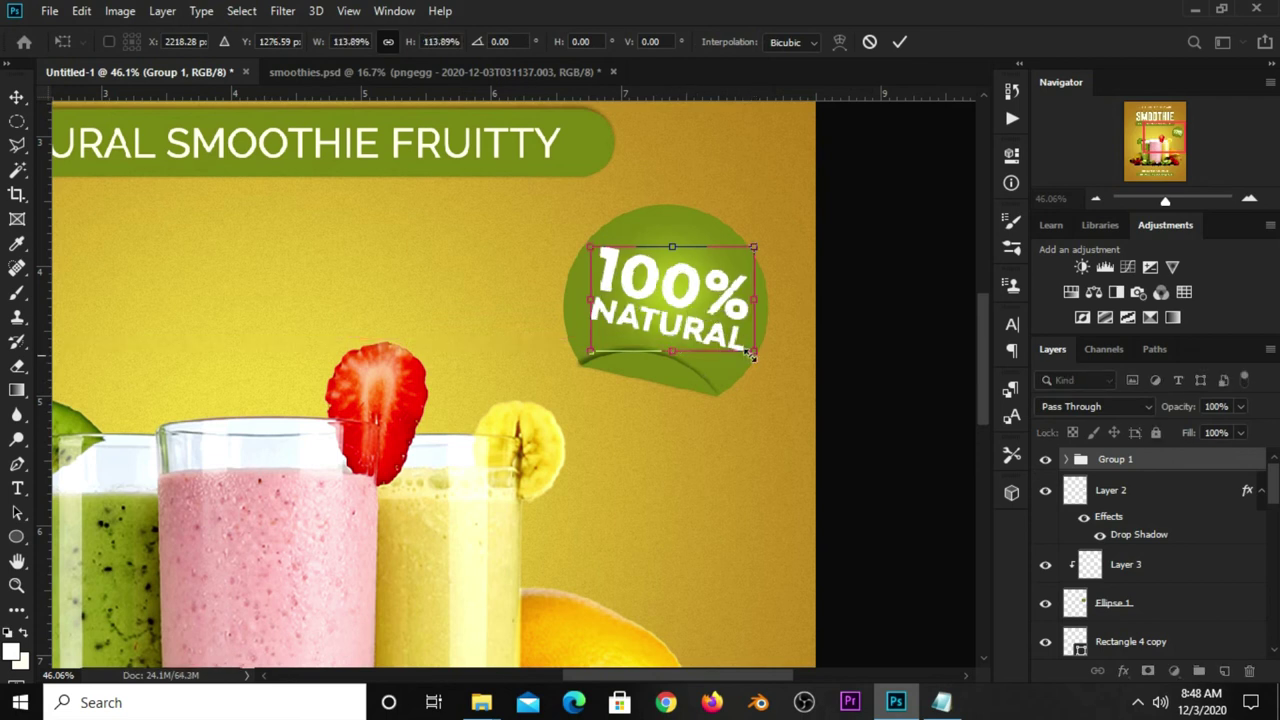
drag(752, 351, 750, 347)
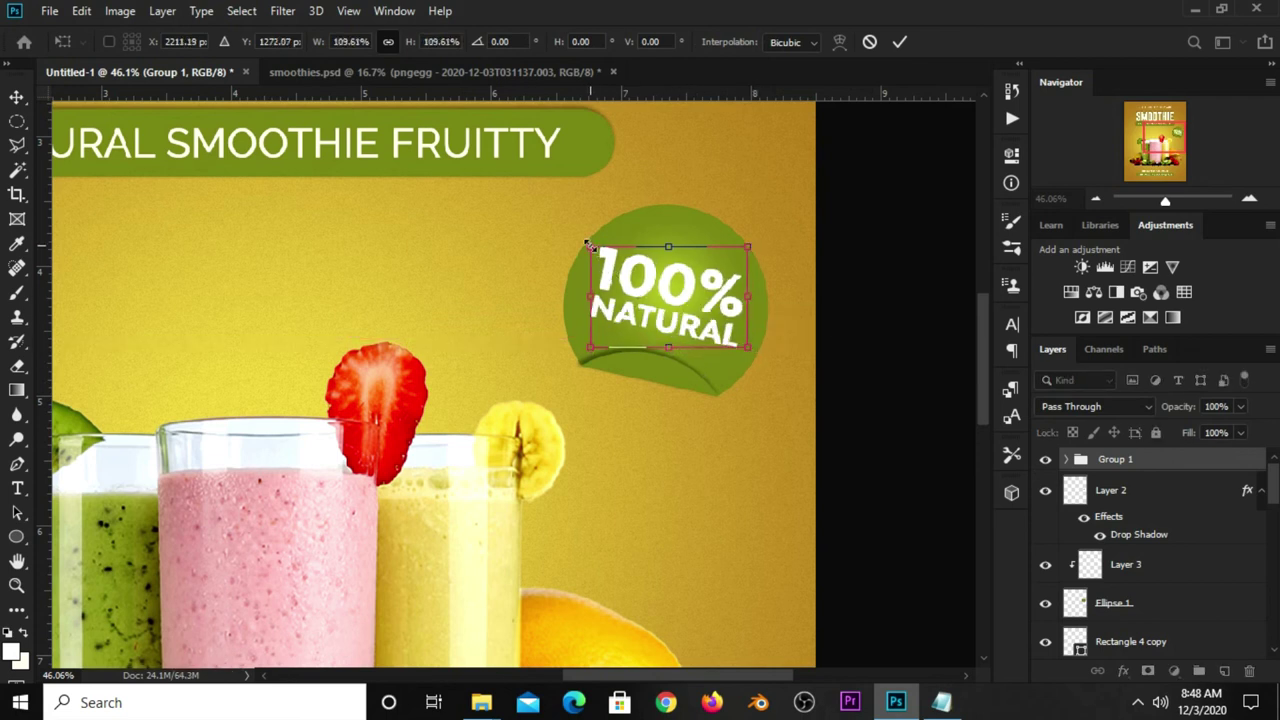
drag(590, 245, 594, 250)
click(899, 42)
scroll(885, 195, down, 3)
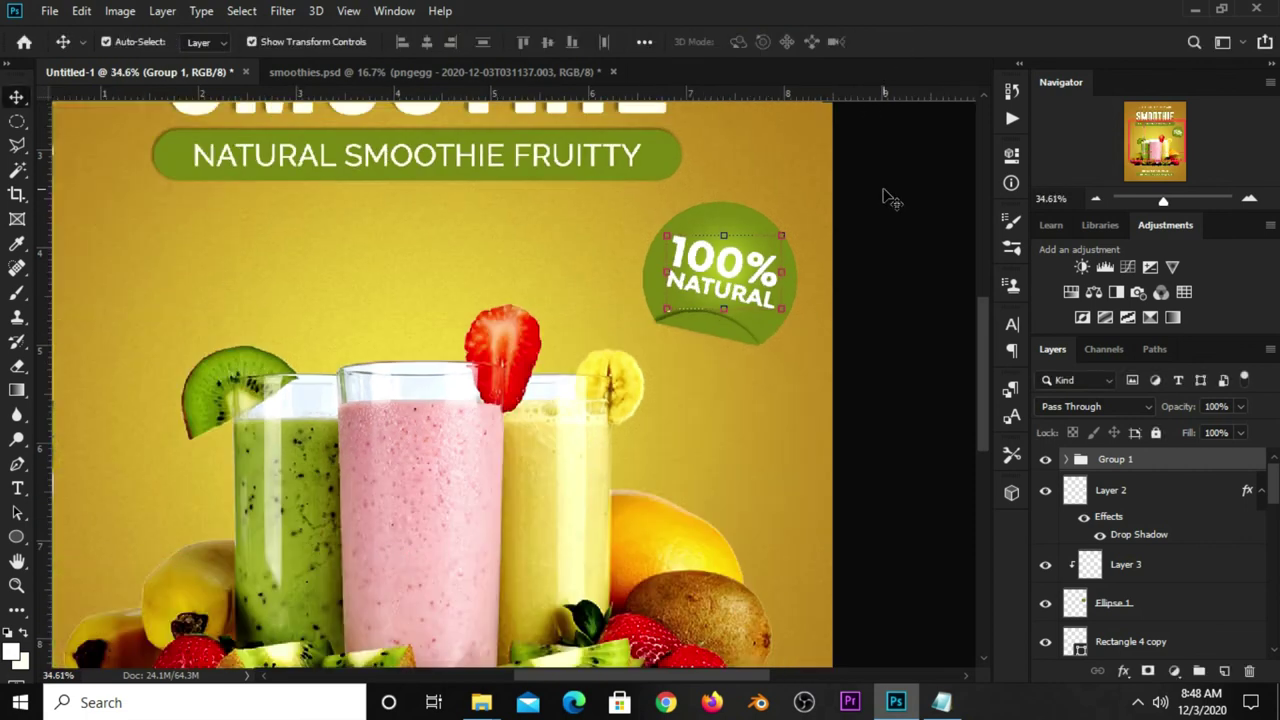
Step: Group Group 1, Layer 2, Layer 3 and Ellipse 1 together into Group 2
scroll(886, 202, down, 3)
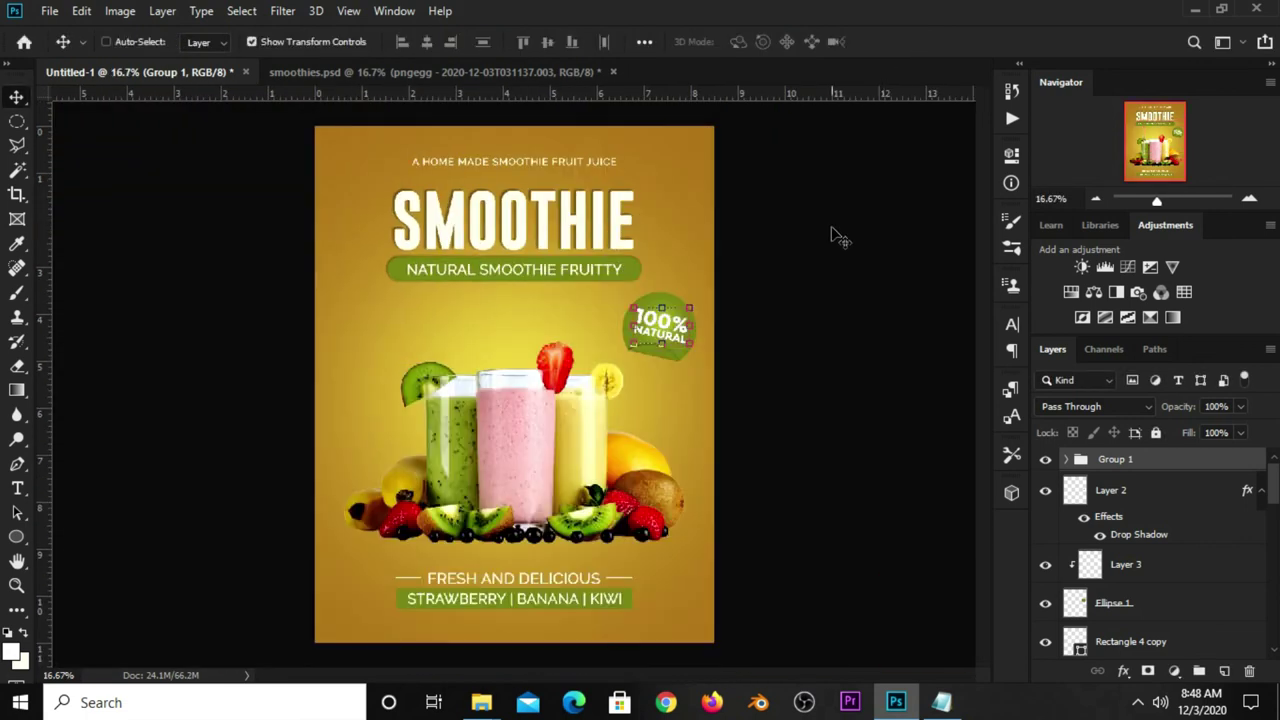
click(835, 253)
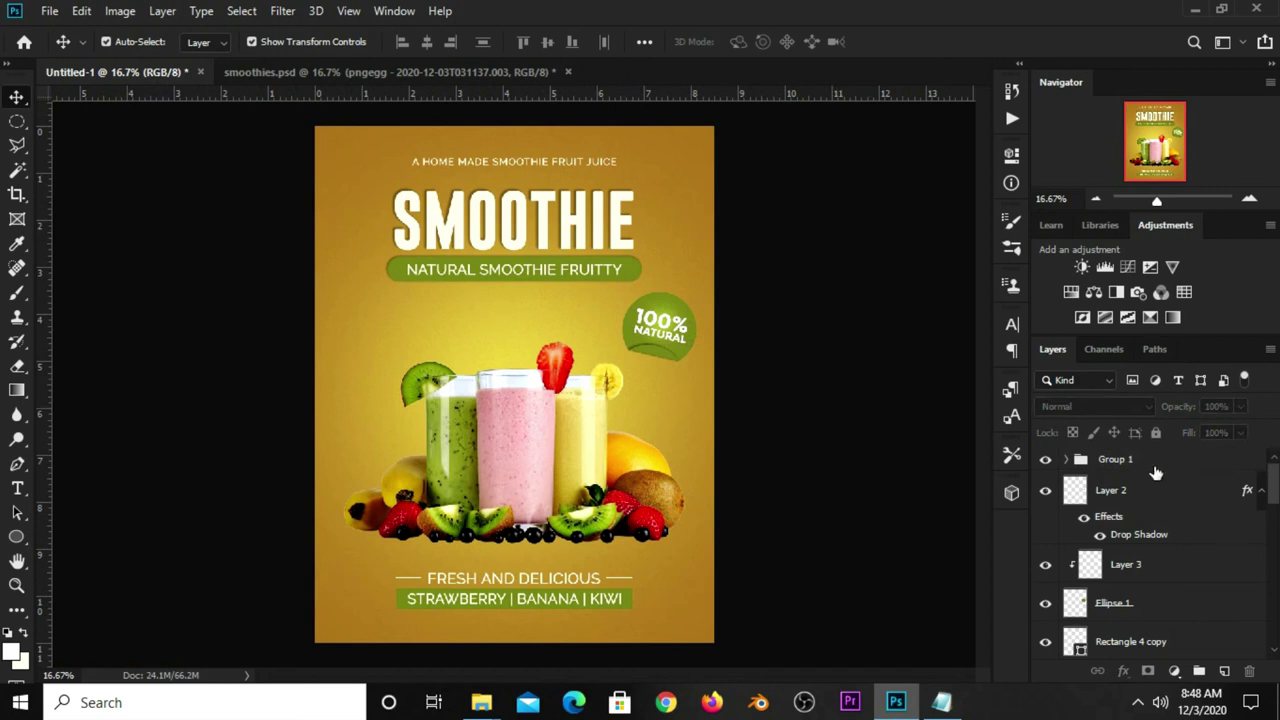
click(1155, 472)
ctrl+click(1137, 502)
ctrl+click(1137, 568)
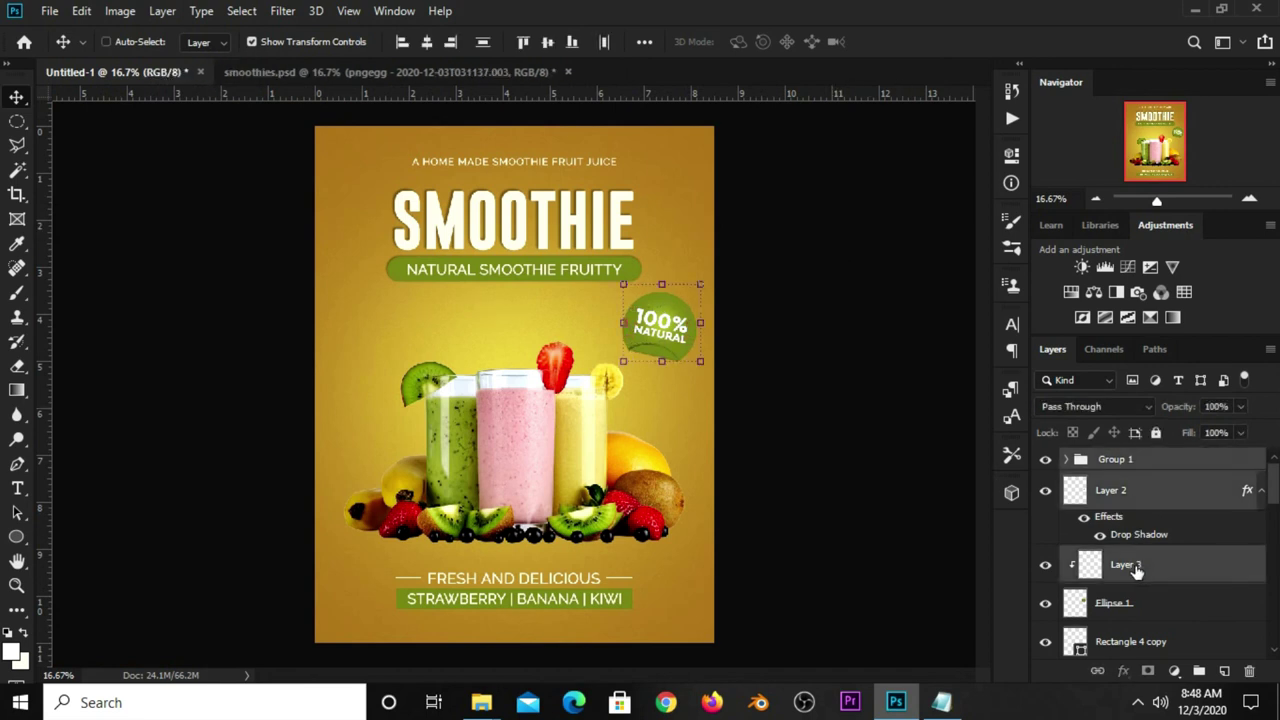
ctrl+click(1128, 604)
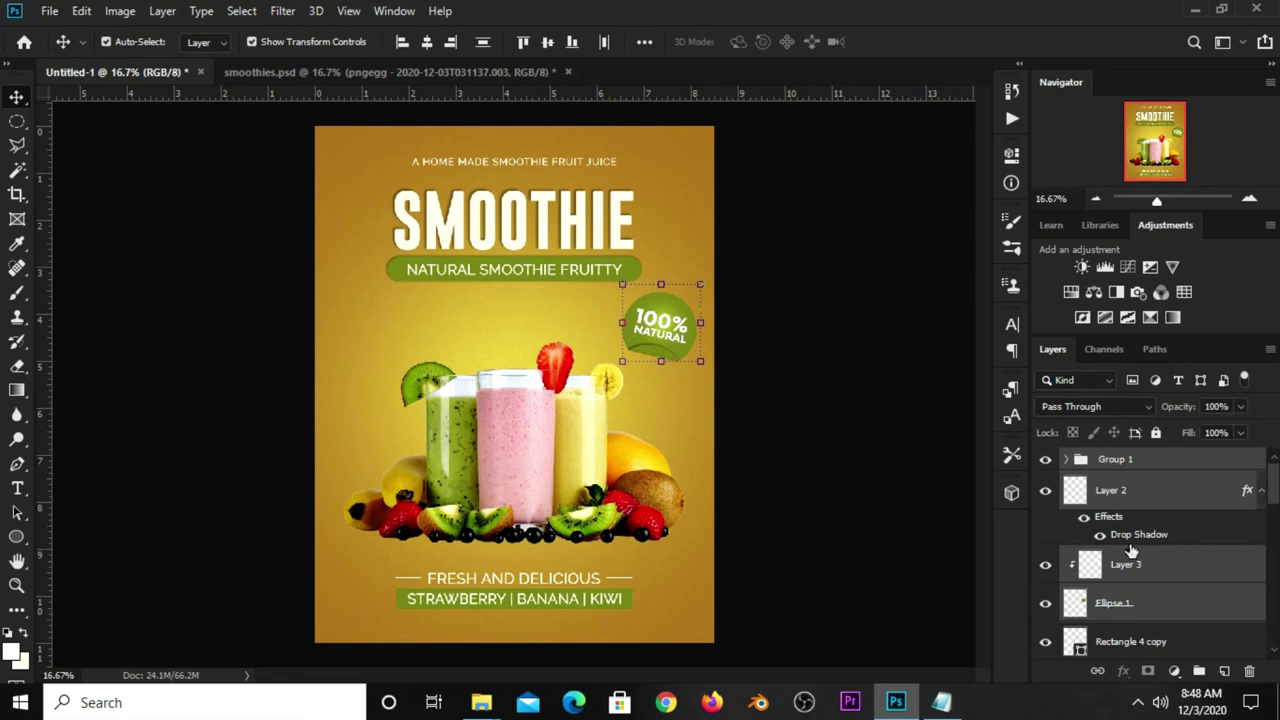
key(ctrl+g)
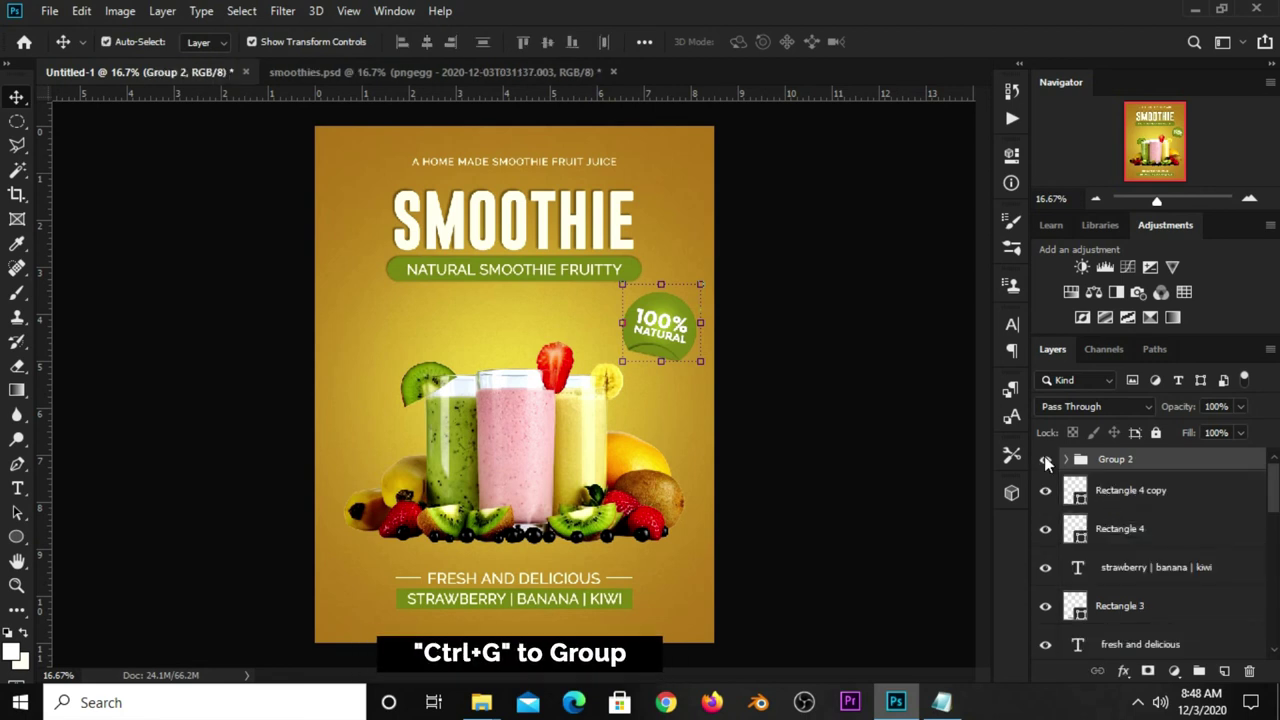
click(1045, 459)
click(1045, 459)
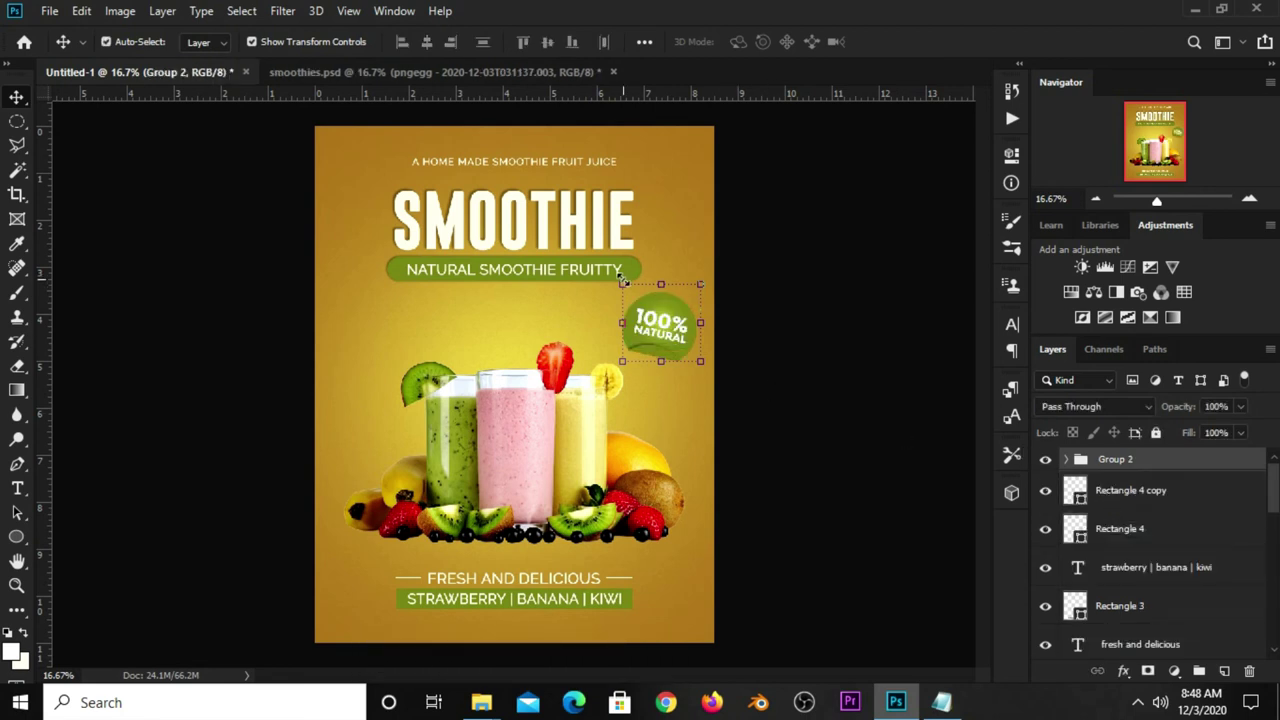
Step: Scale the Group 2 badge down to about 95%, nudging it down-left
key(ctrl+t)
drag(619, 283, 668, 320)
key(Return)
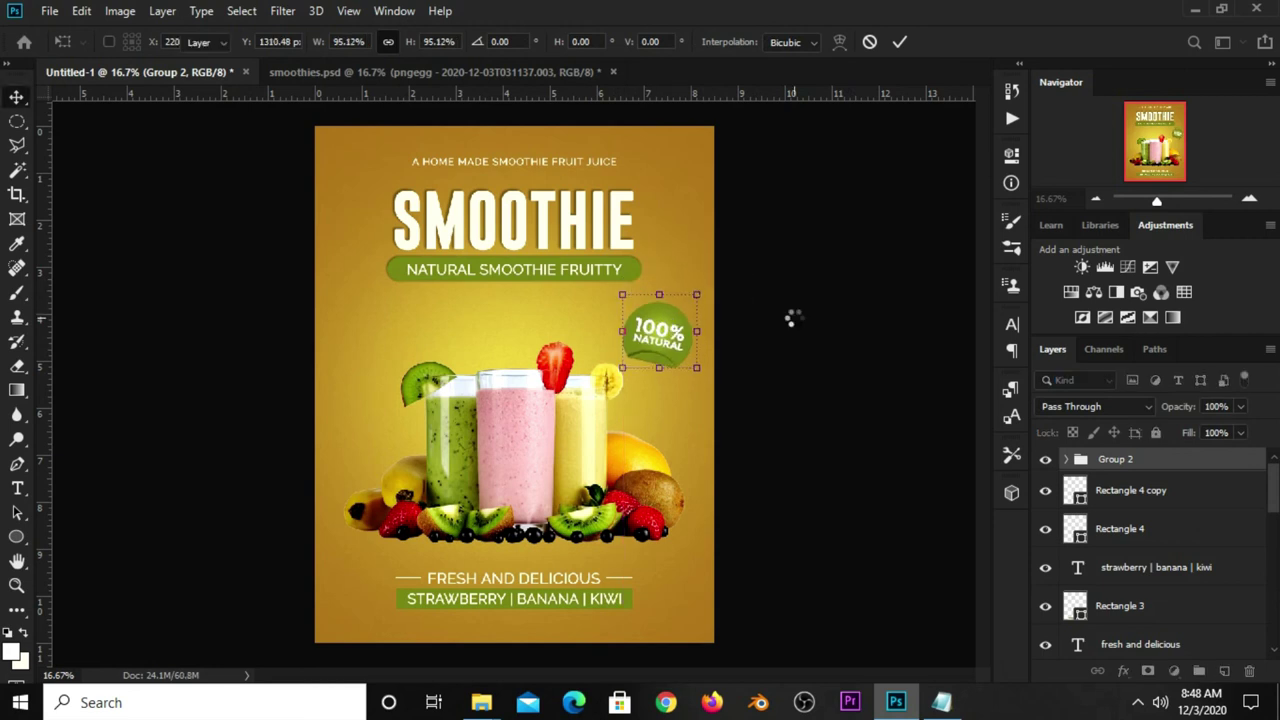
click(787, 323)
click(527, 456)
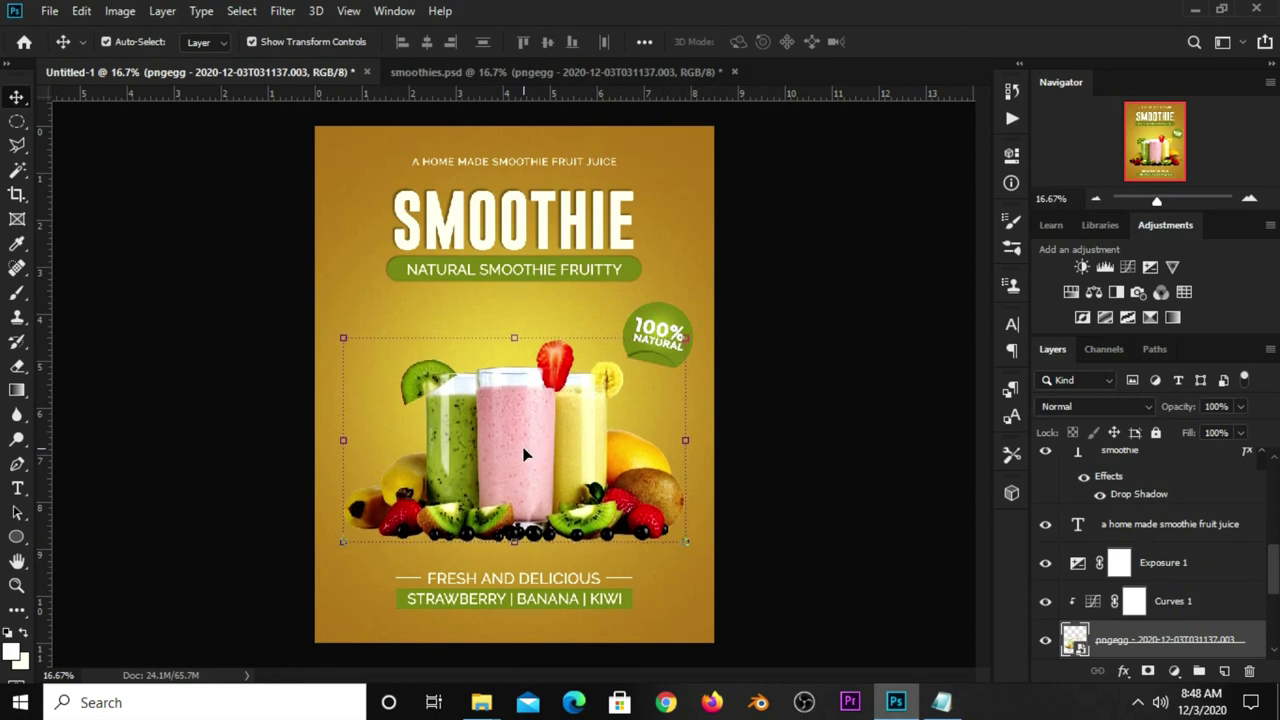
Step: Add an empty Layer 4 between Rectangle 1 and the smoothie glasses image layer
click(806, 494)
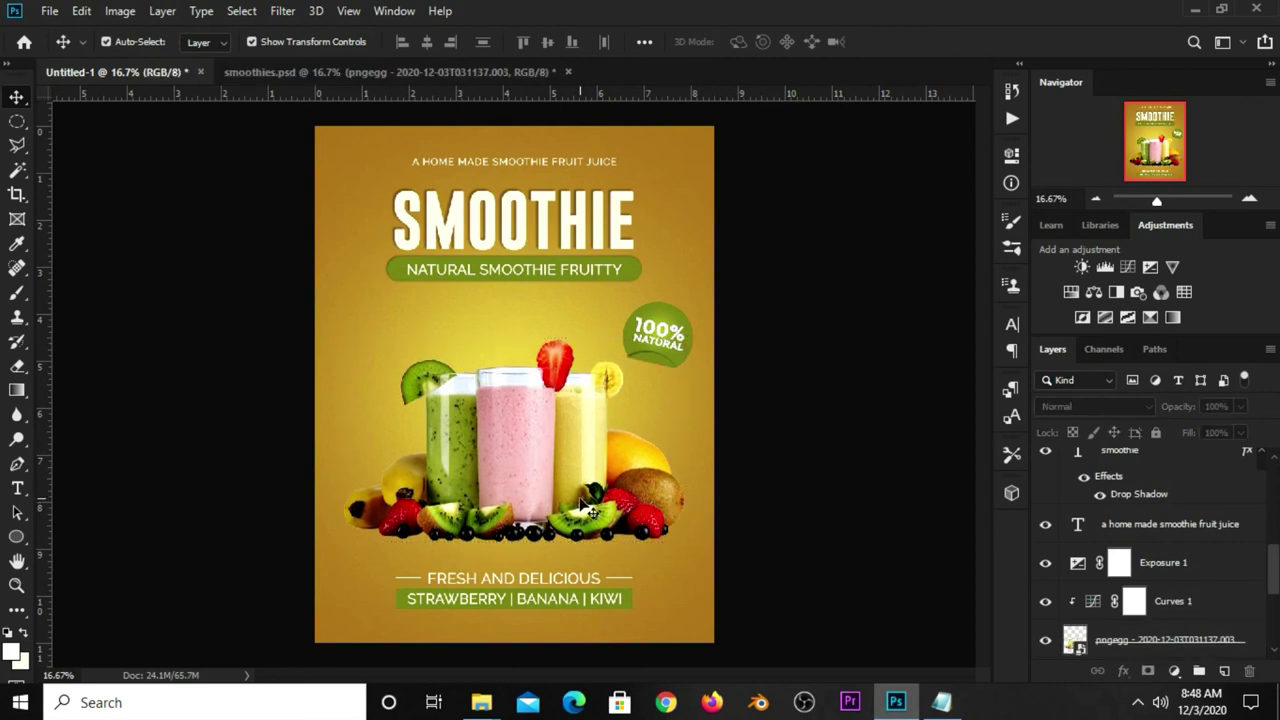
click(1170, 640)
scroll(1207, 545, down, 2)
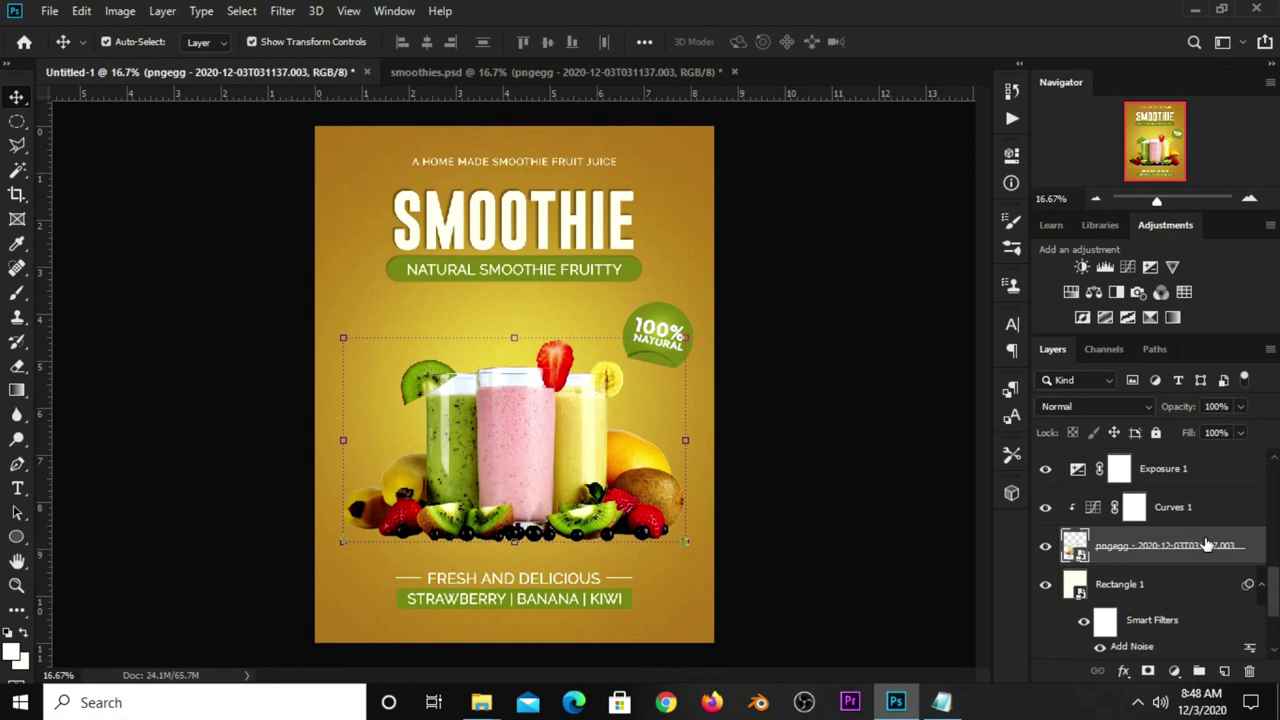
click(1130, 589)
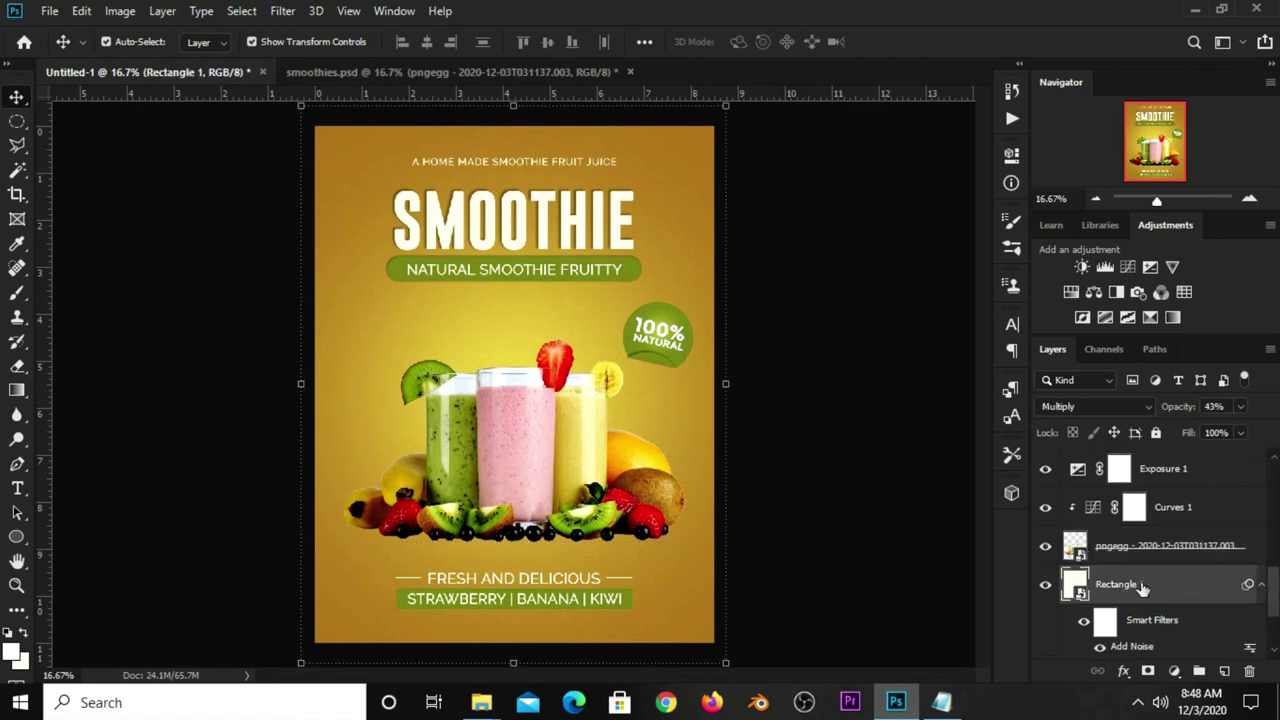
click(1222, 672)
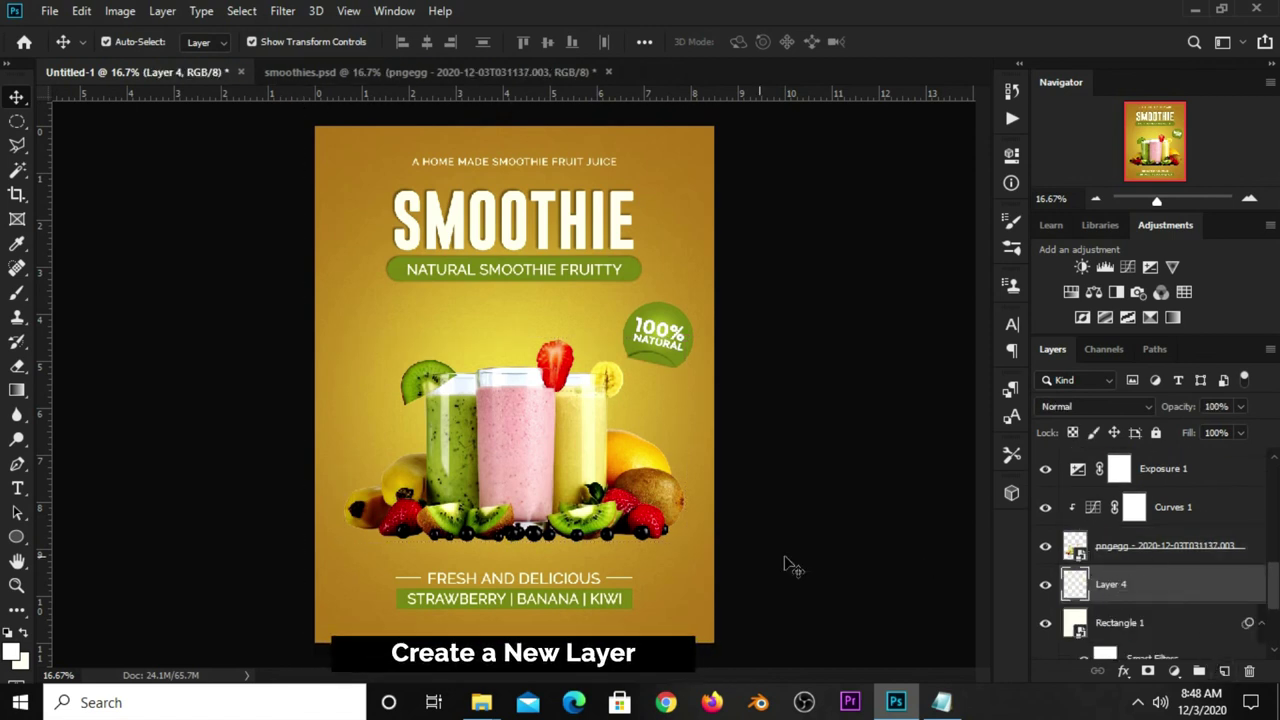
drag(478, 525, 560, 525)
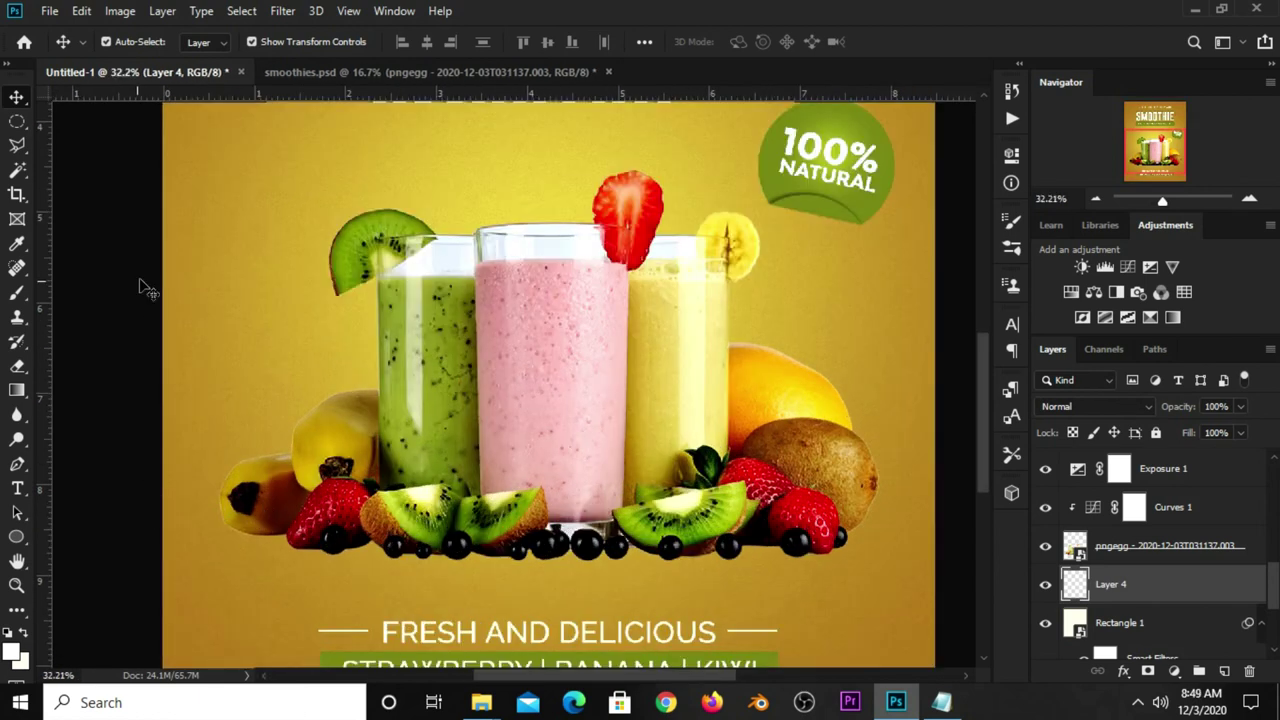
Step: Switch to the Brush tool and flatten its soft 300 px tip to 6% roundness
click(17, 292)
click(74, 284)
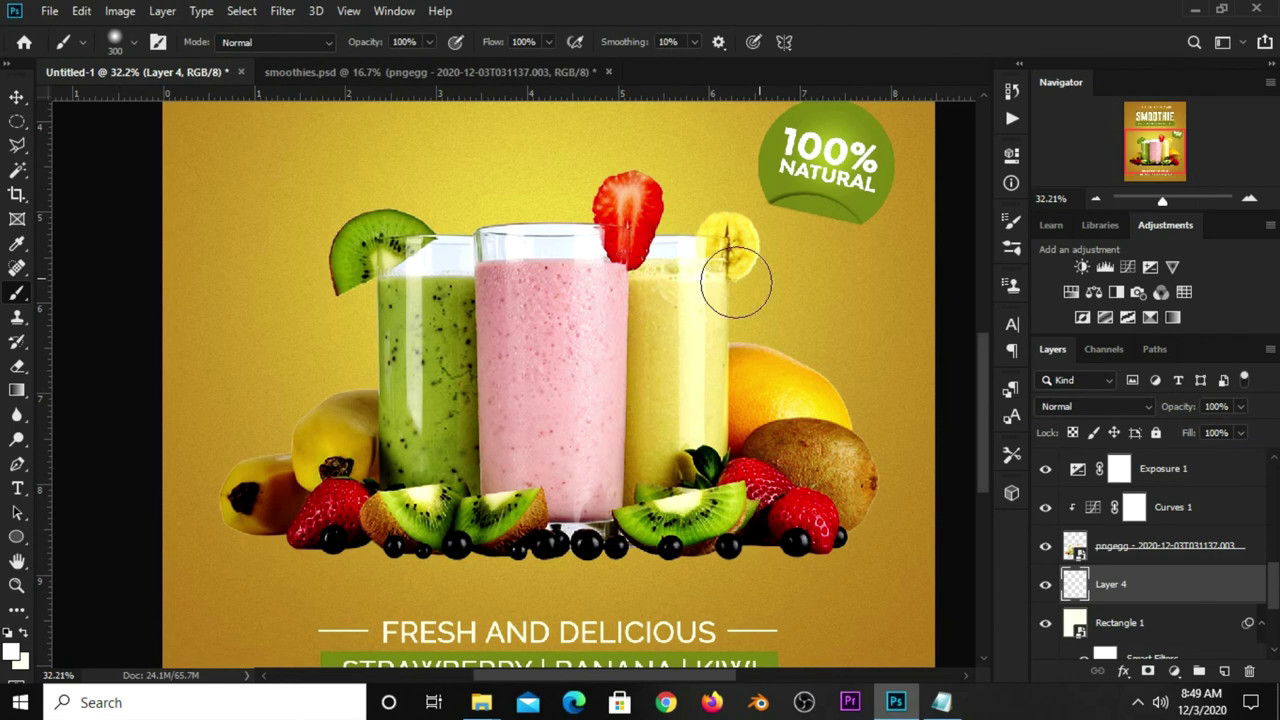
click(1011, 220)
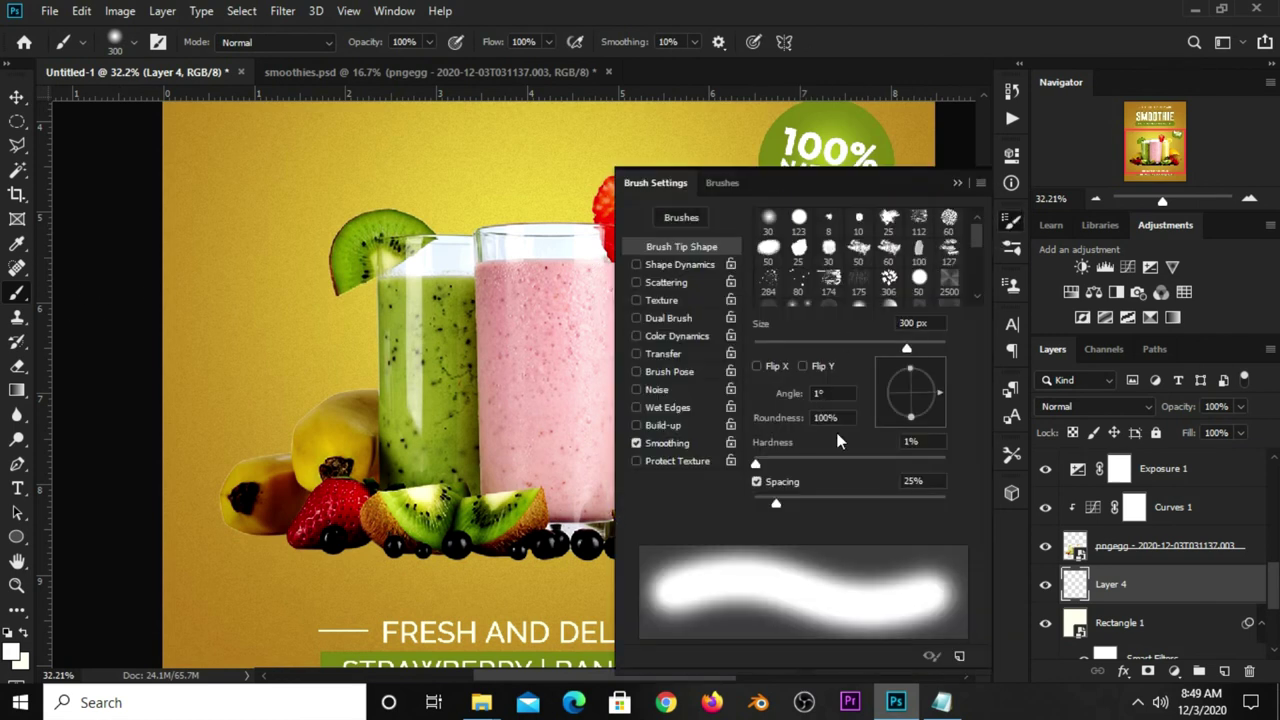
text(6)
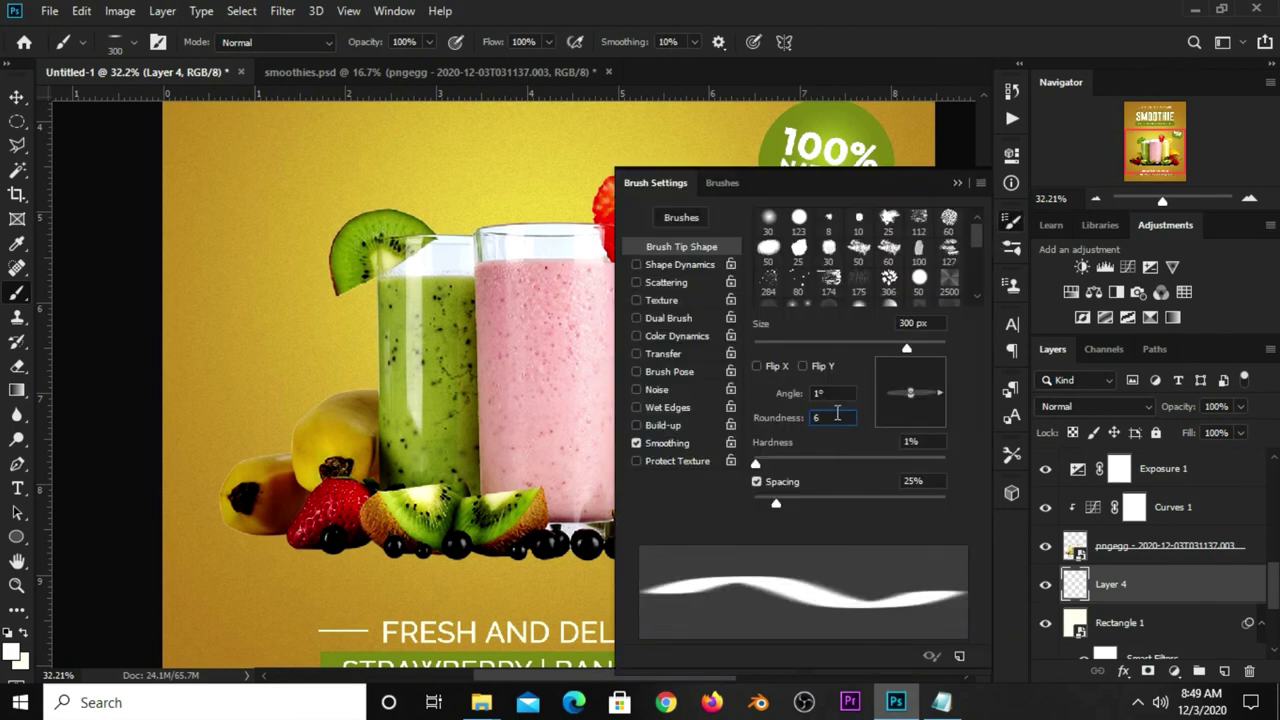
click(958, 184)
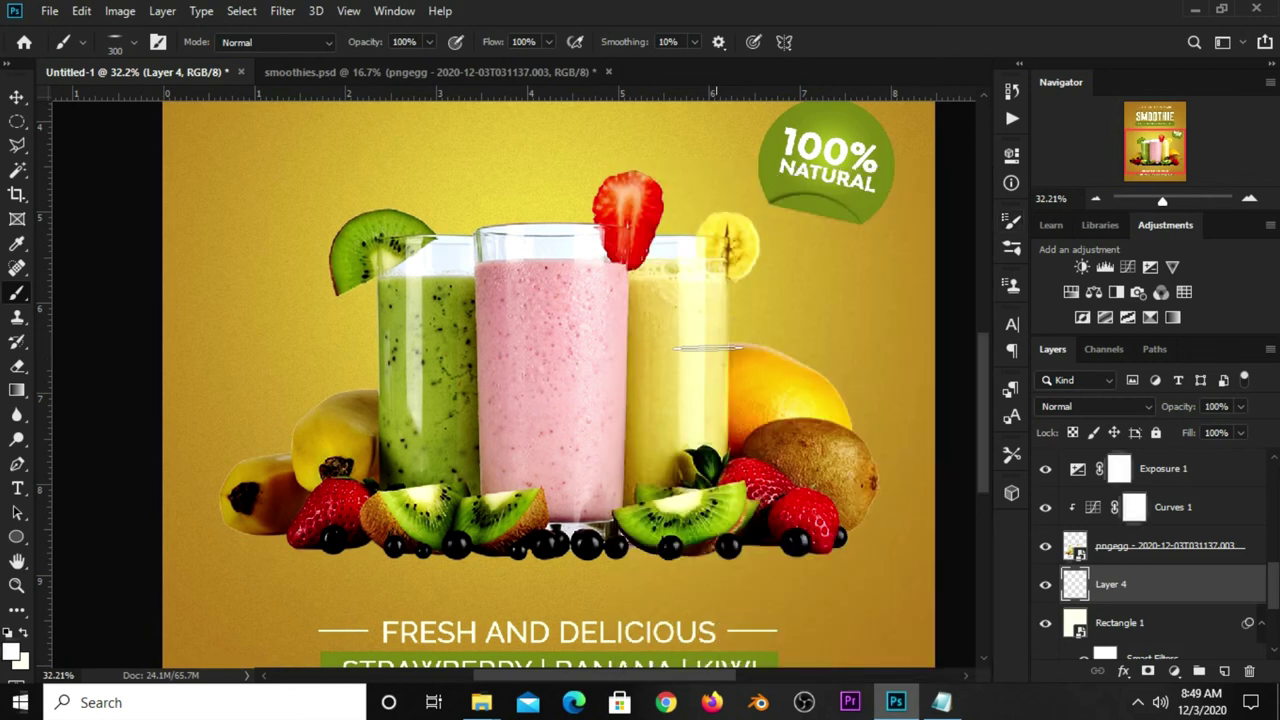
Step: Paint a black shadow on Layer 4 under the fruit and berries, then shrink the brush to 250 px
click(14, 651)
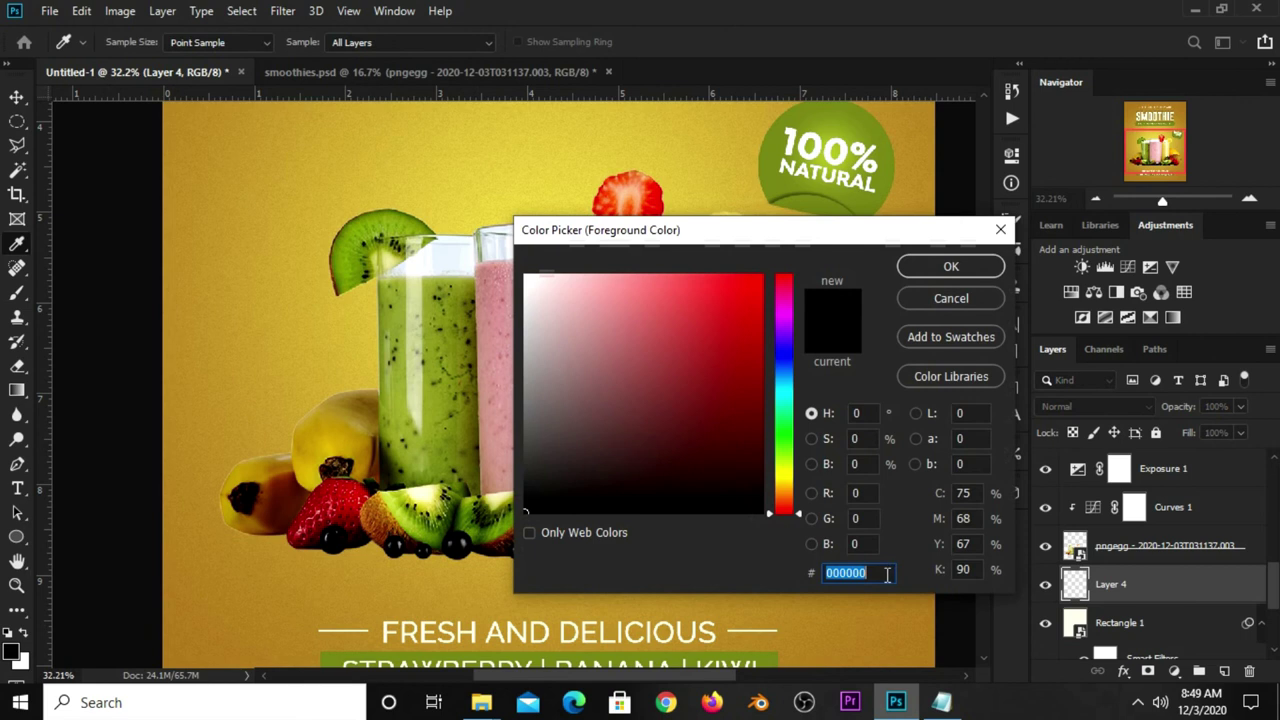
click(950, 266)
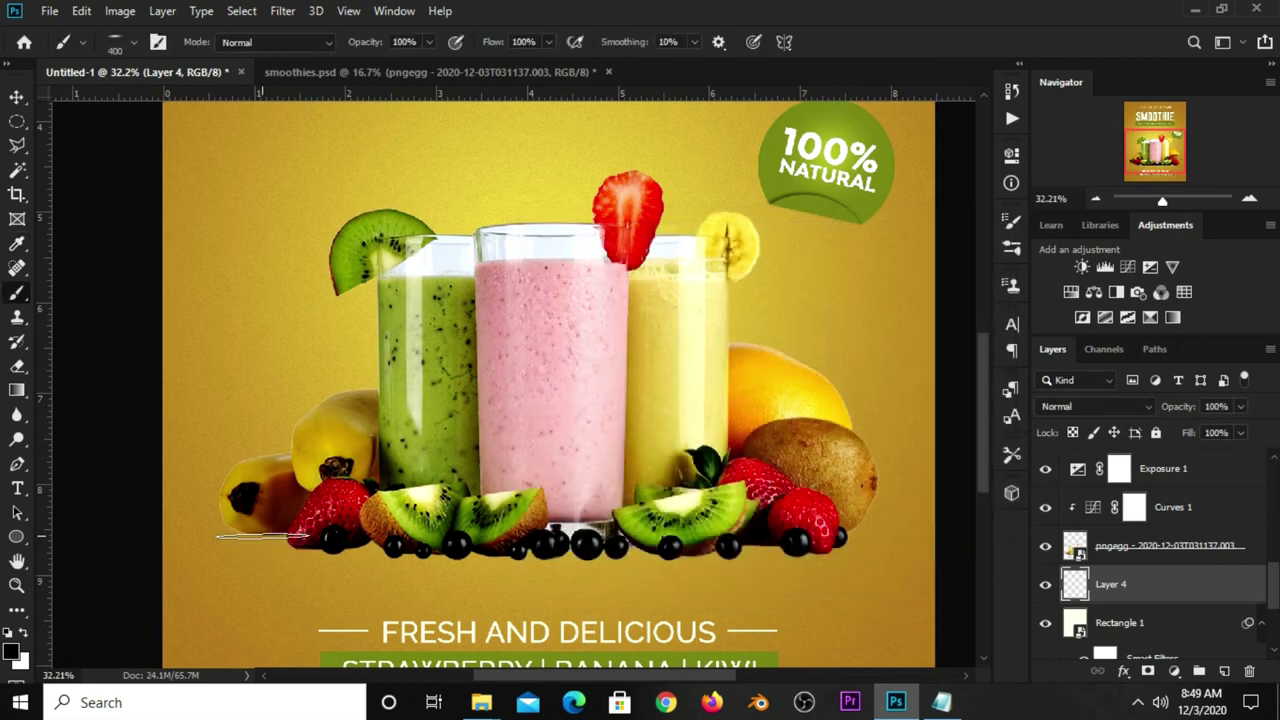
drag(262, 537, 357, 550)
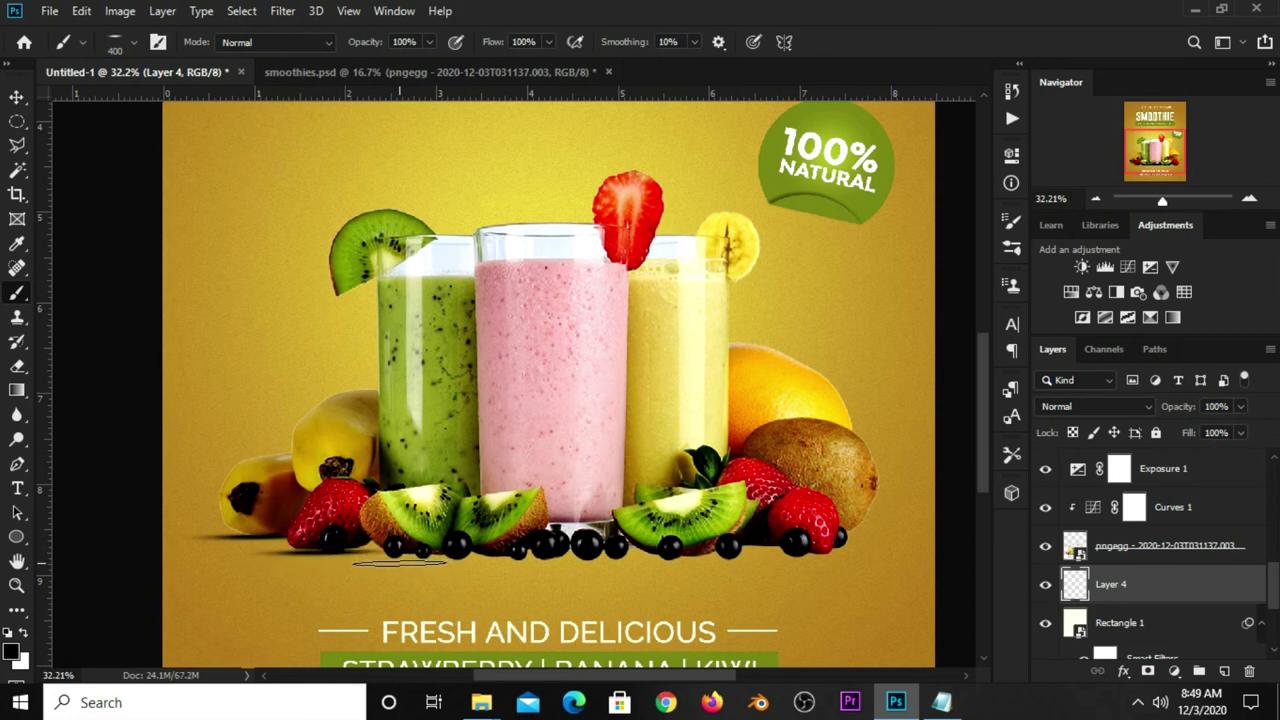
key(ctrl+z)
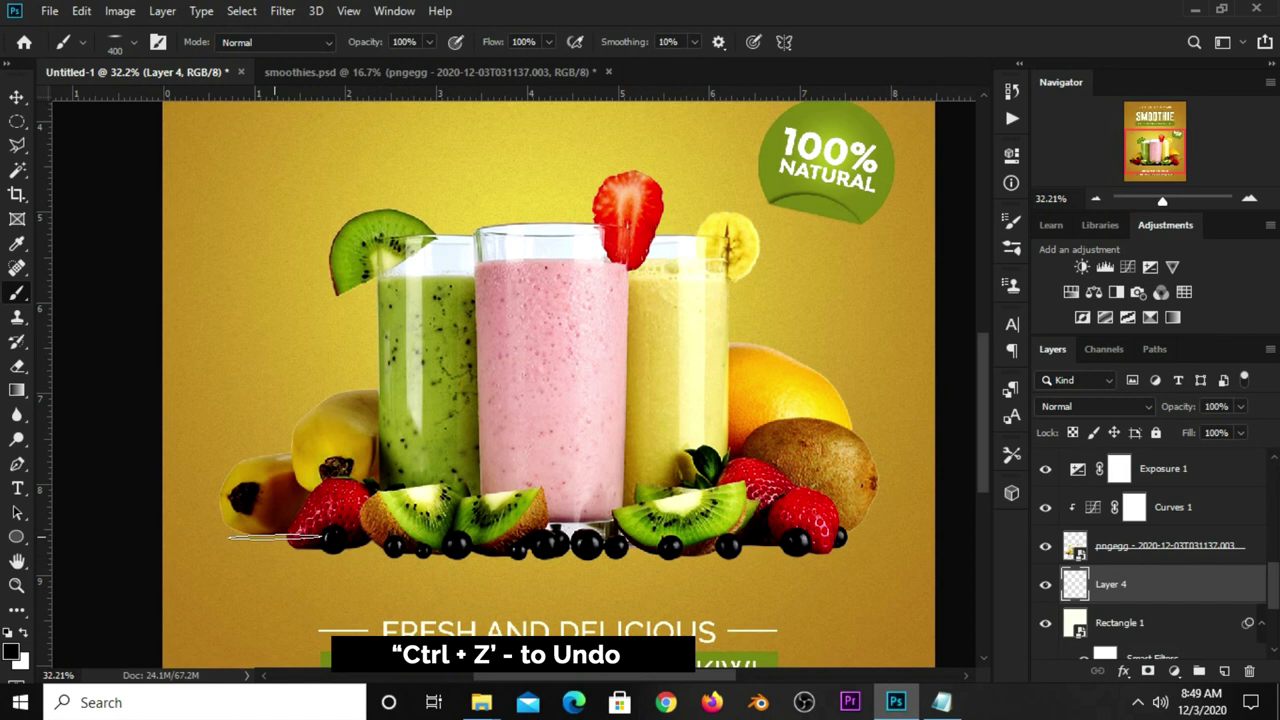
mouse_move(270, 537)
mouse_down()
mouse_move(511, 565)
mouse_move(495, 555)
mouse_move(708, 556)
mouse_up()
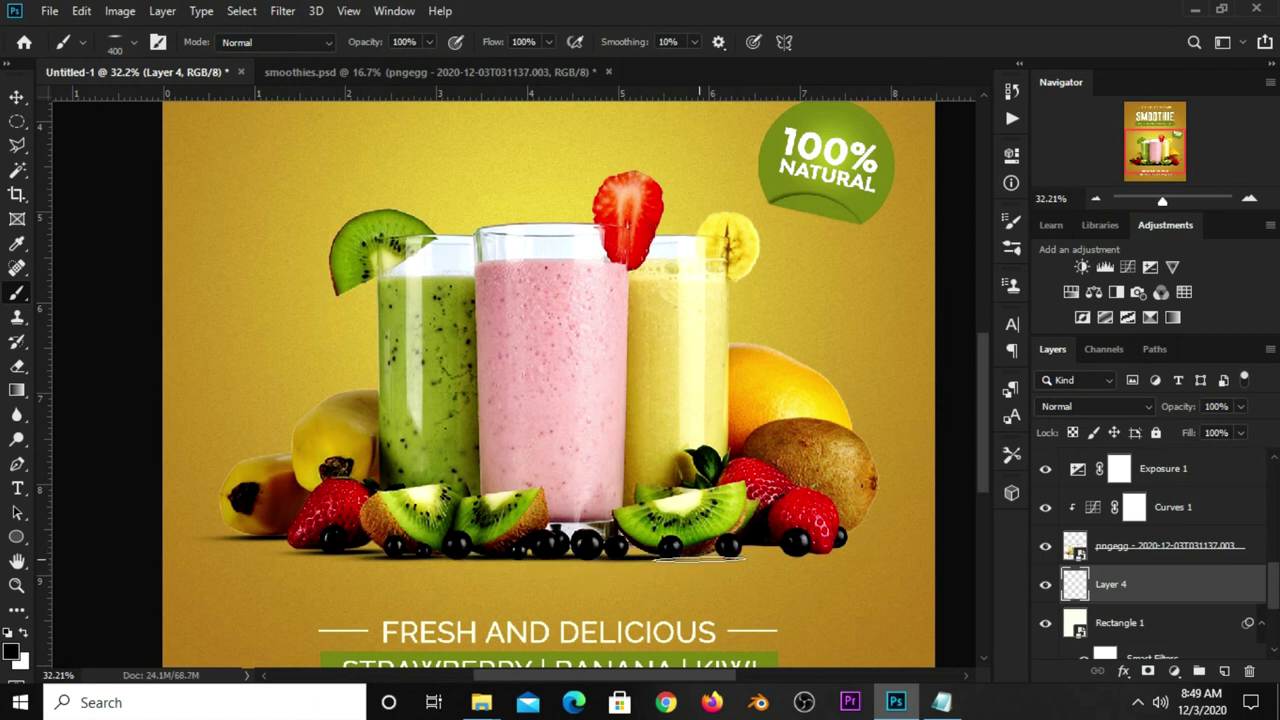
drag(700, 559, 778, 553)
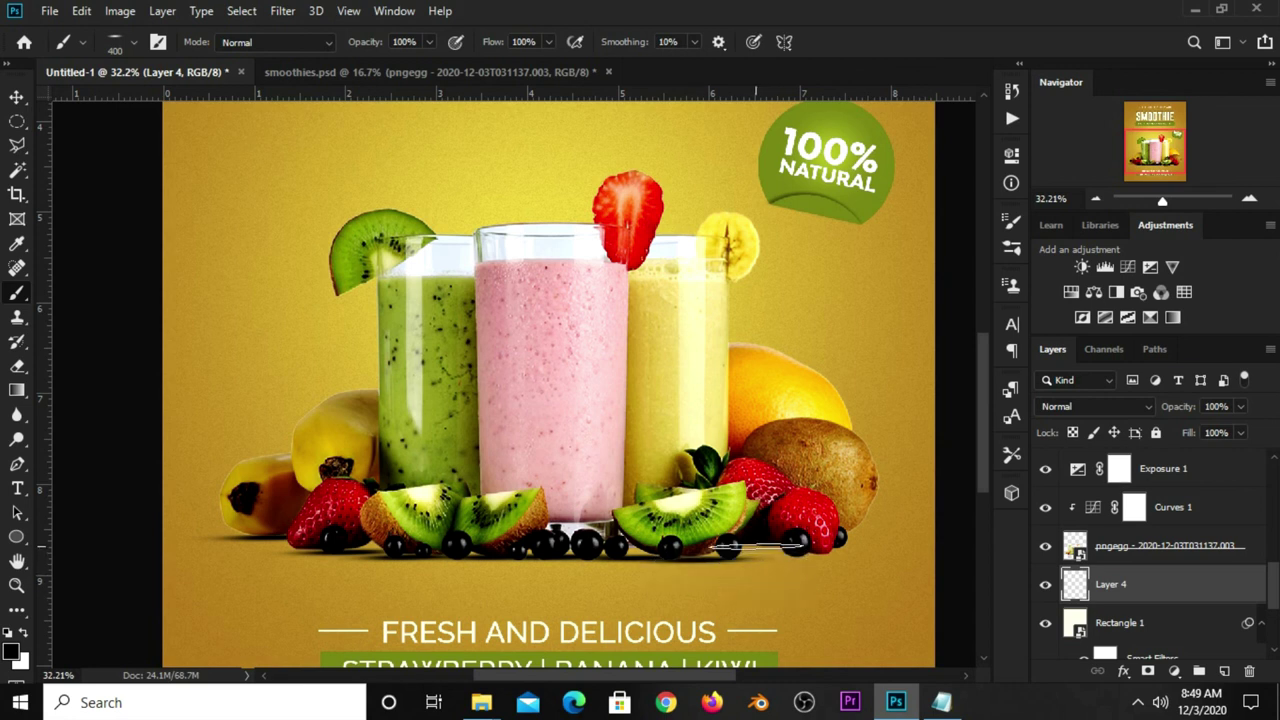
drag(757, 546, 760, 558)
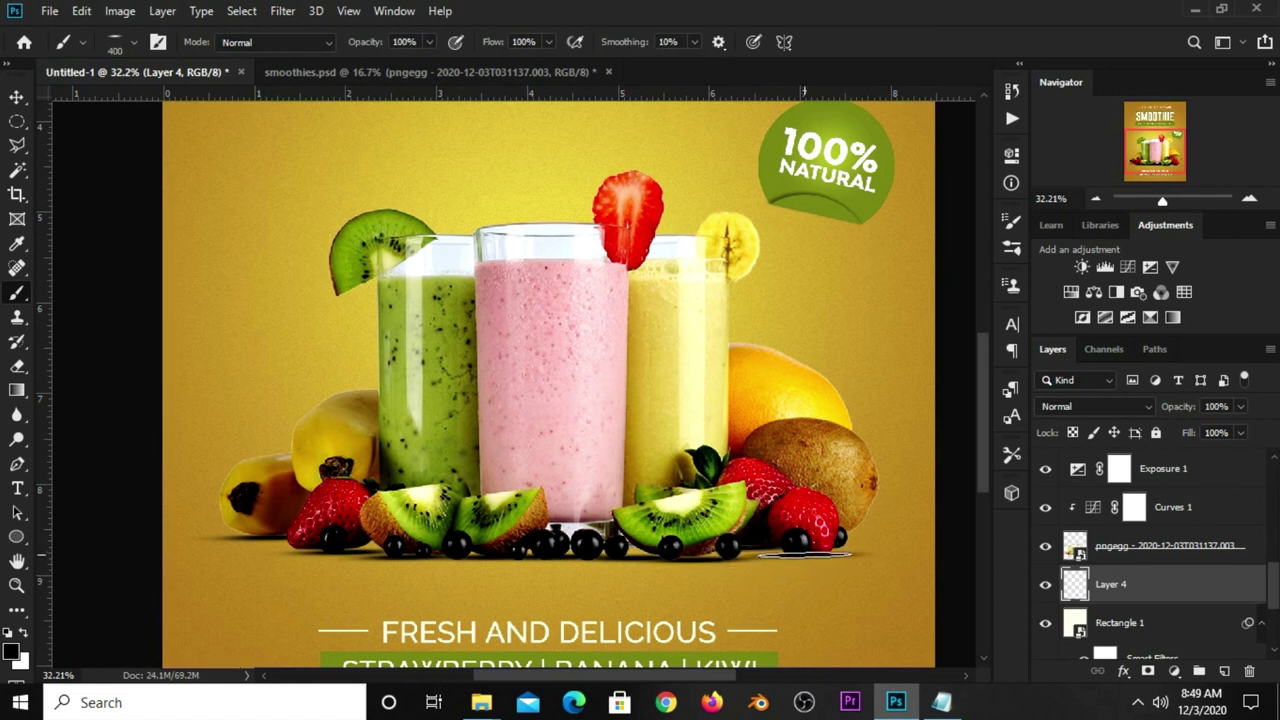
key(bracketleft)
key(bracketleft)
key(bracketleft)
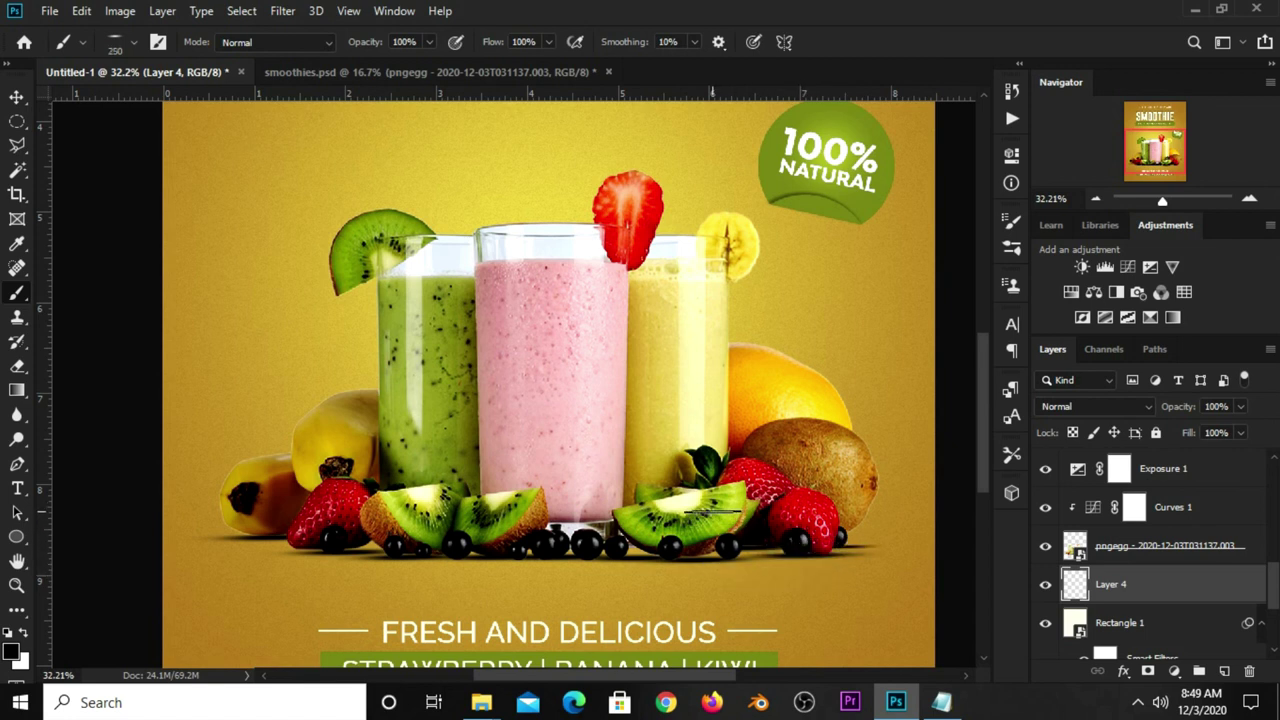
Step: Compare the shadow layer hidden and shown, then lower its opacity to about 51%
key(v)
click(1046, 585)
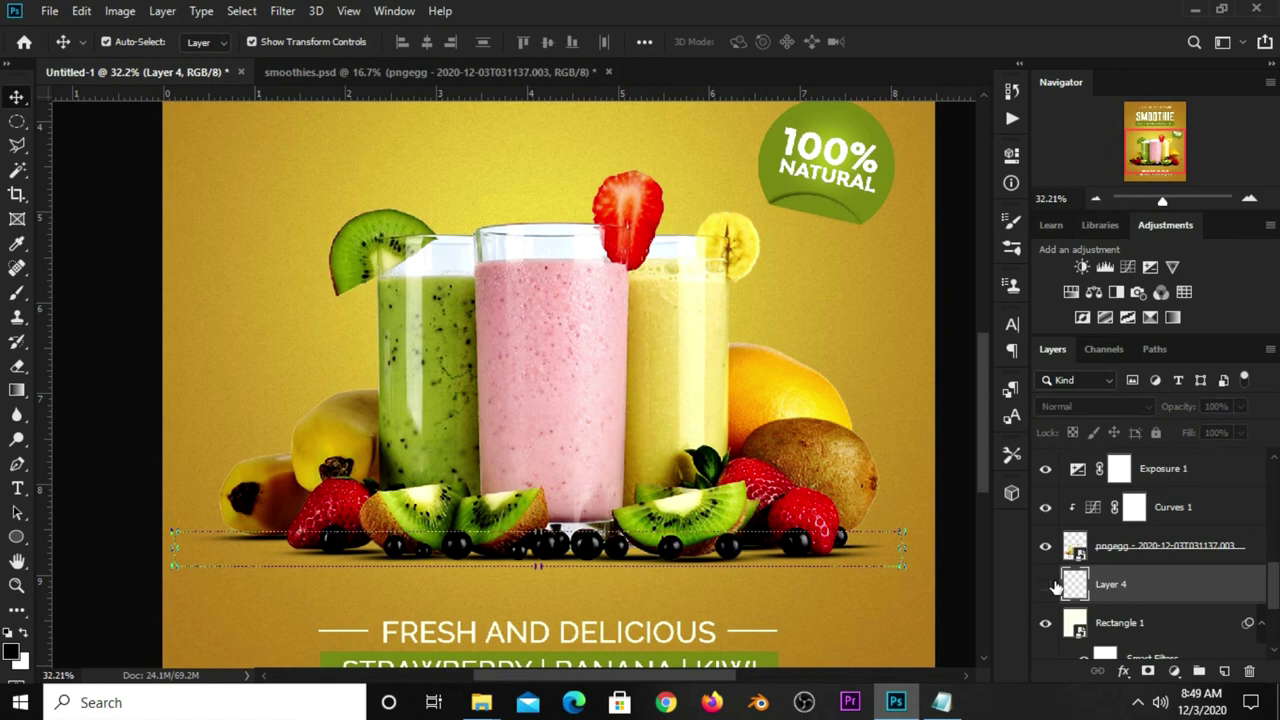
click(1046, 585)
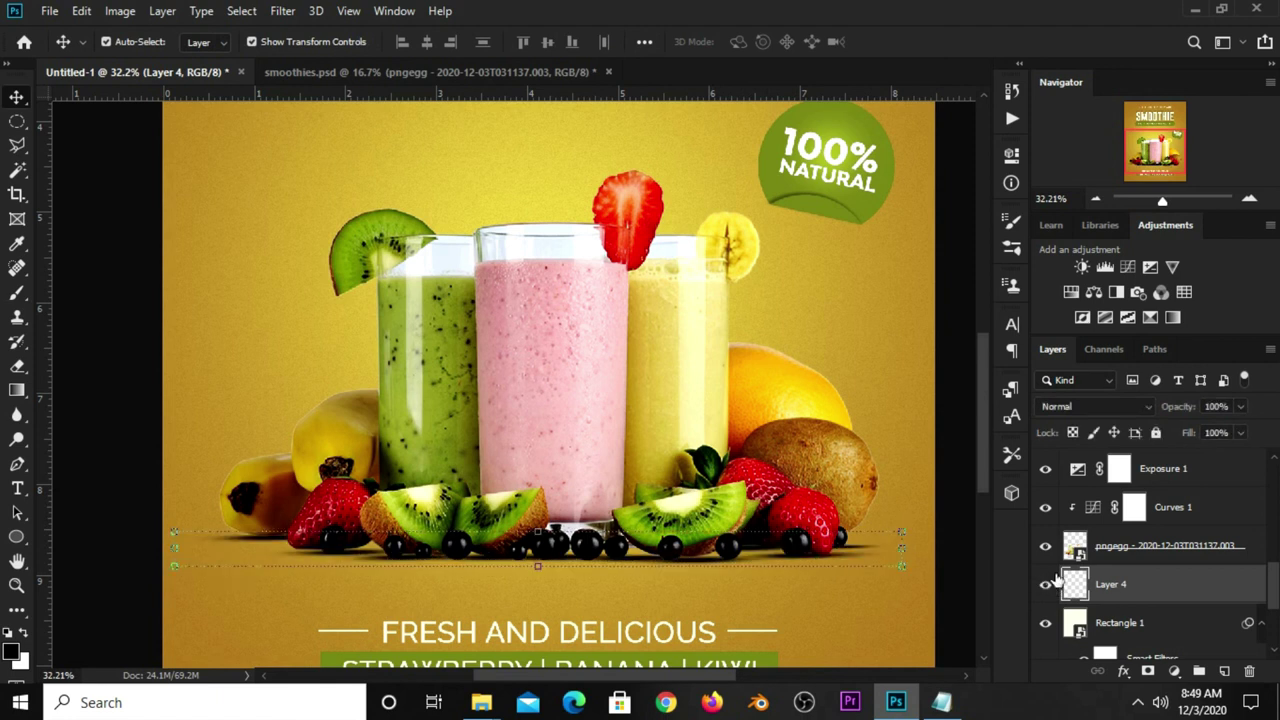
click(1237, 409)
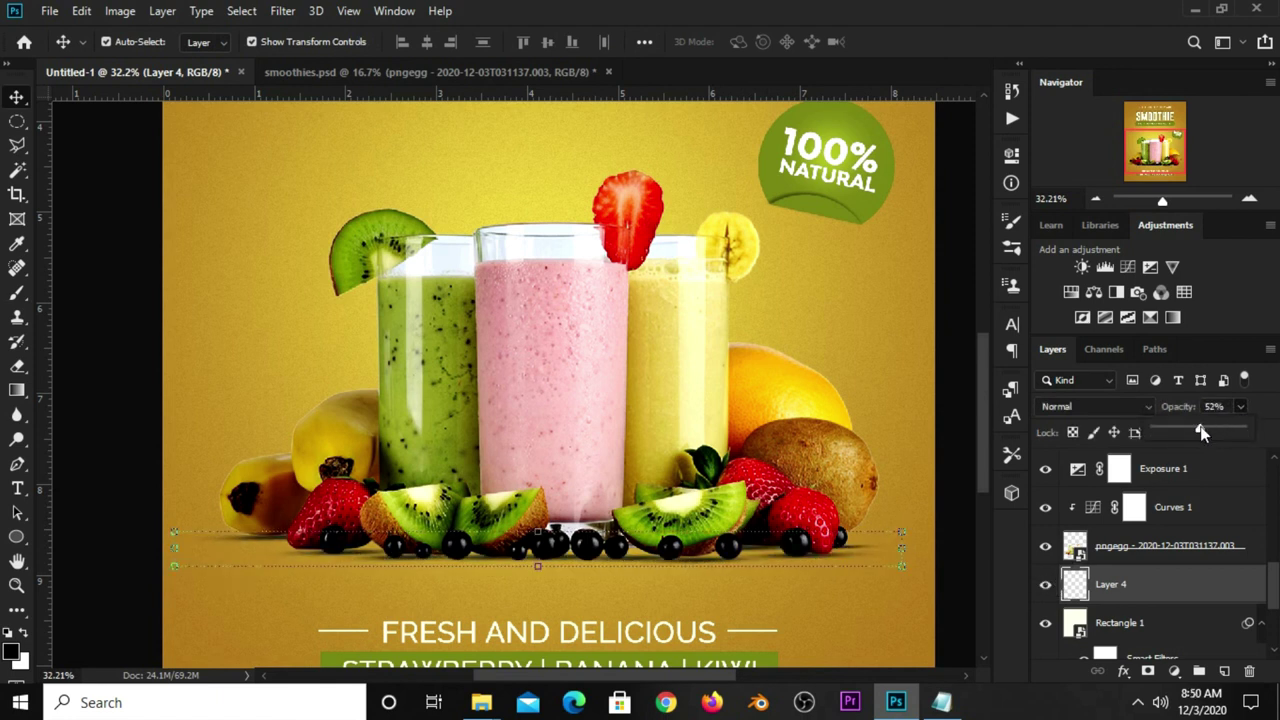
drag(1201, 432, 1200, 432)
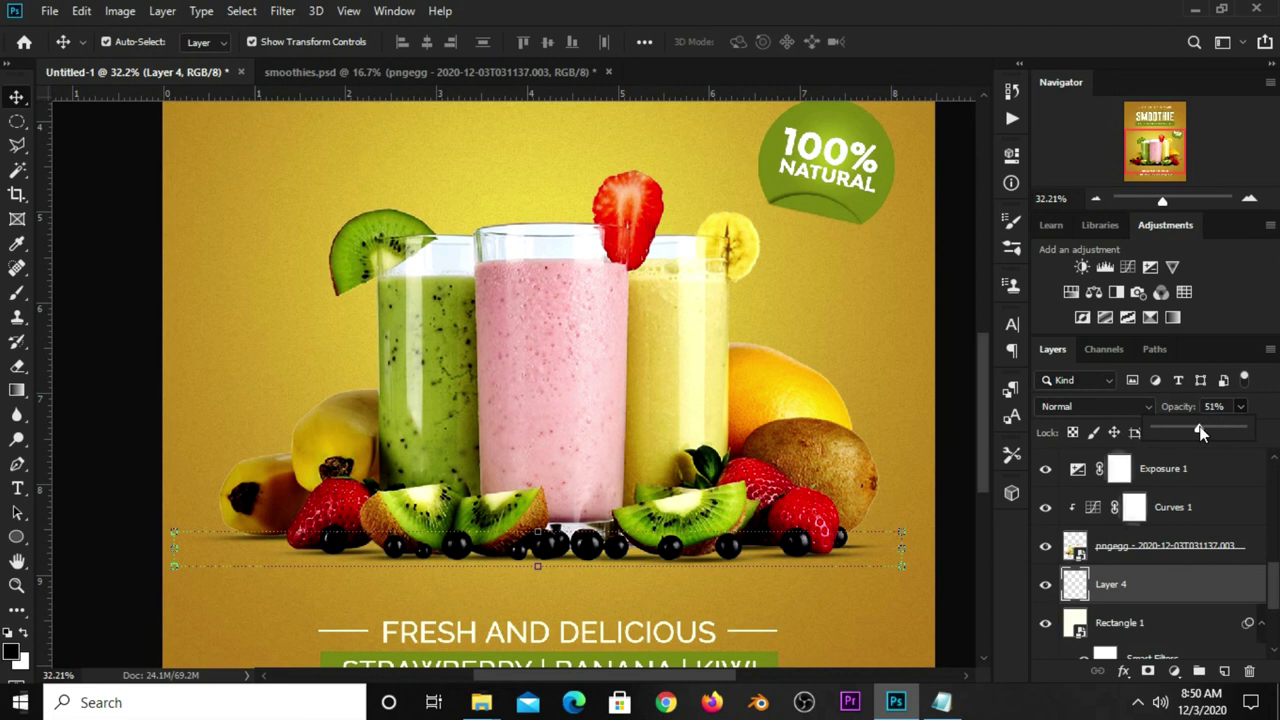
Step: Deselect the shadow layer and fit the whole poster on screen
click(950, 442)
key(ctrl+0)
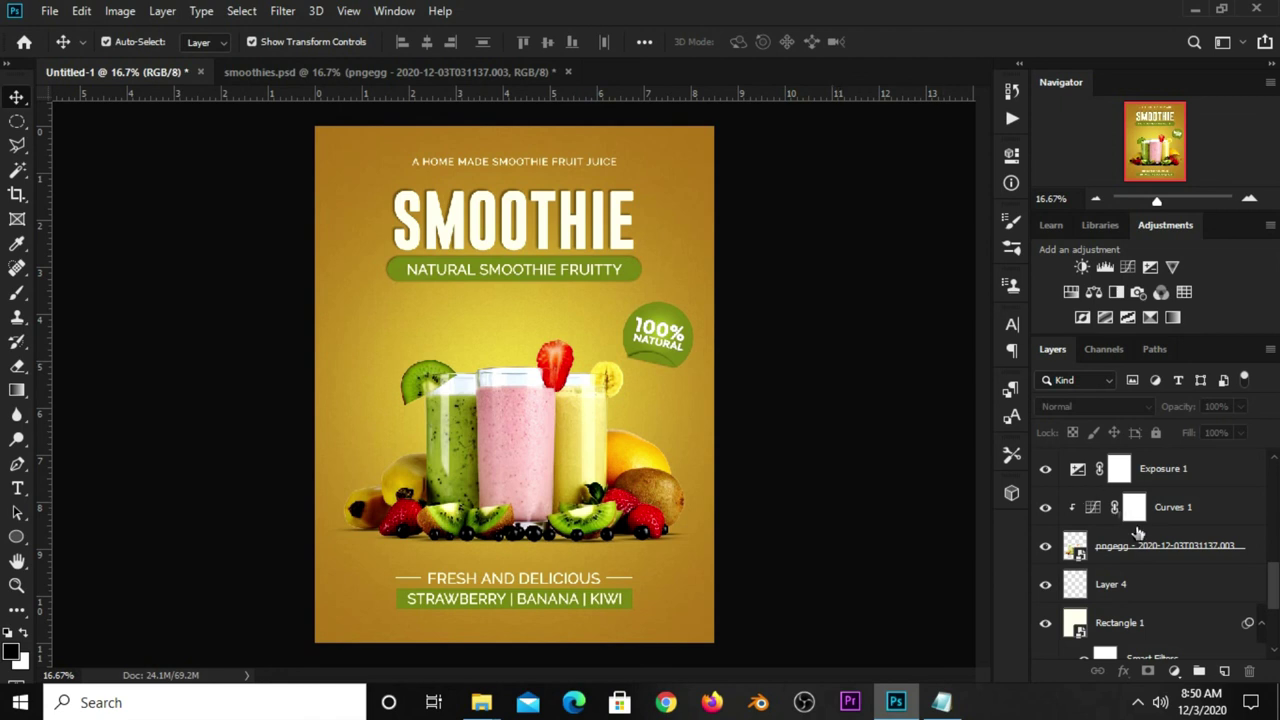
scroll(1138, 533, up, 5)
scroll(1136, 533, up, 5)
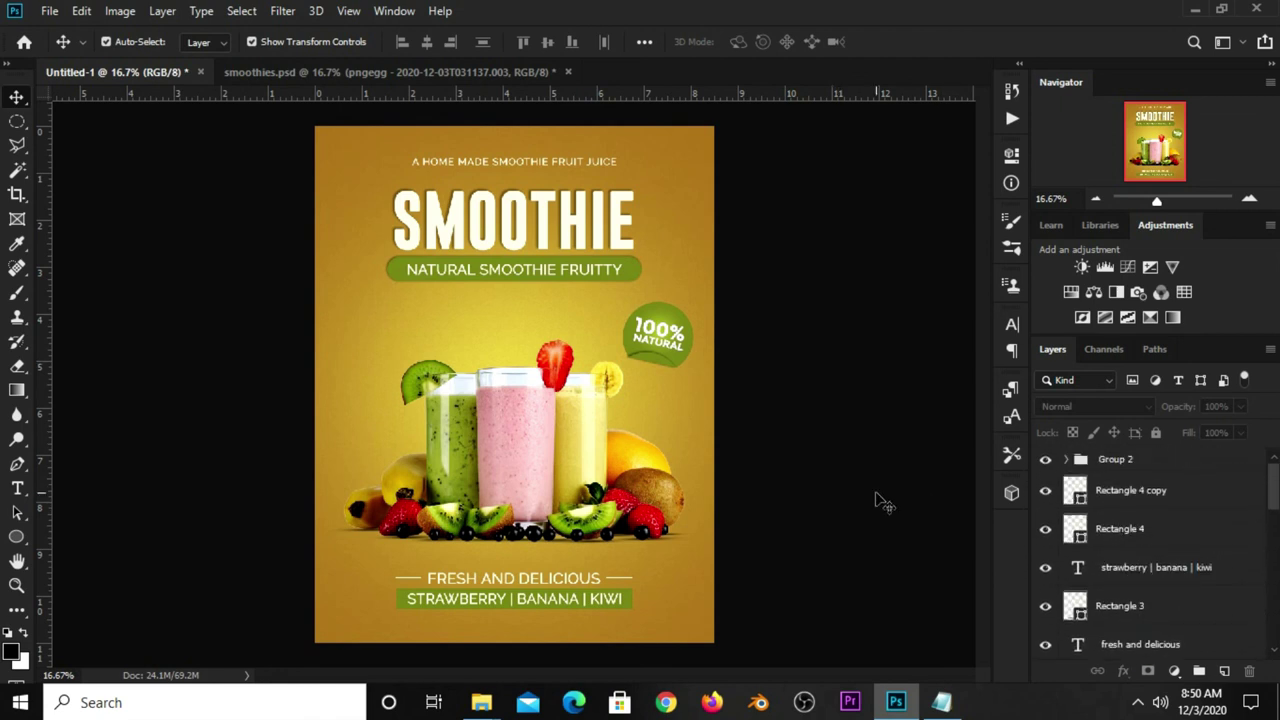
Step: Stamp all visible layers into a new top layer and apply the Camera Raw Filter to it
key(ctrl+alt+shift+e)
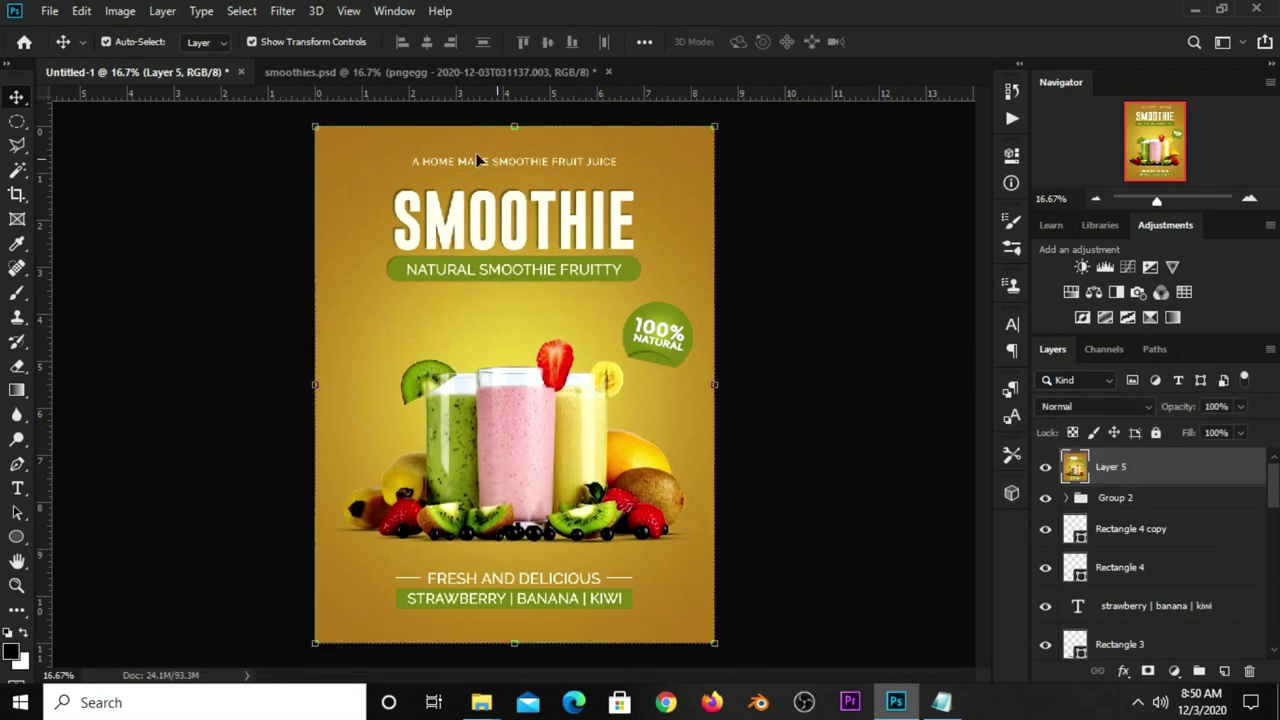
click(282, 12)
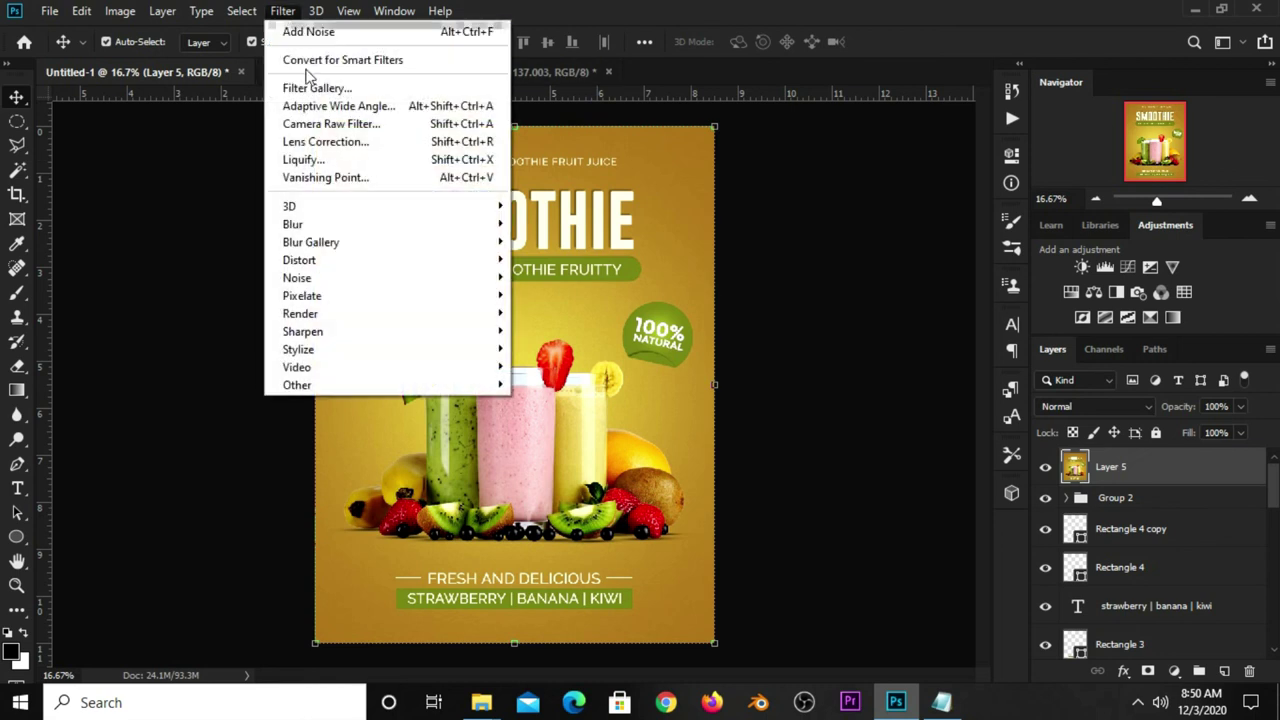
click(352, 123)
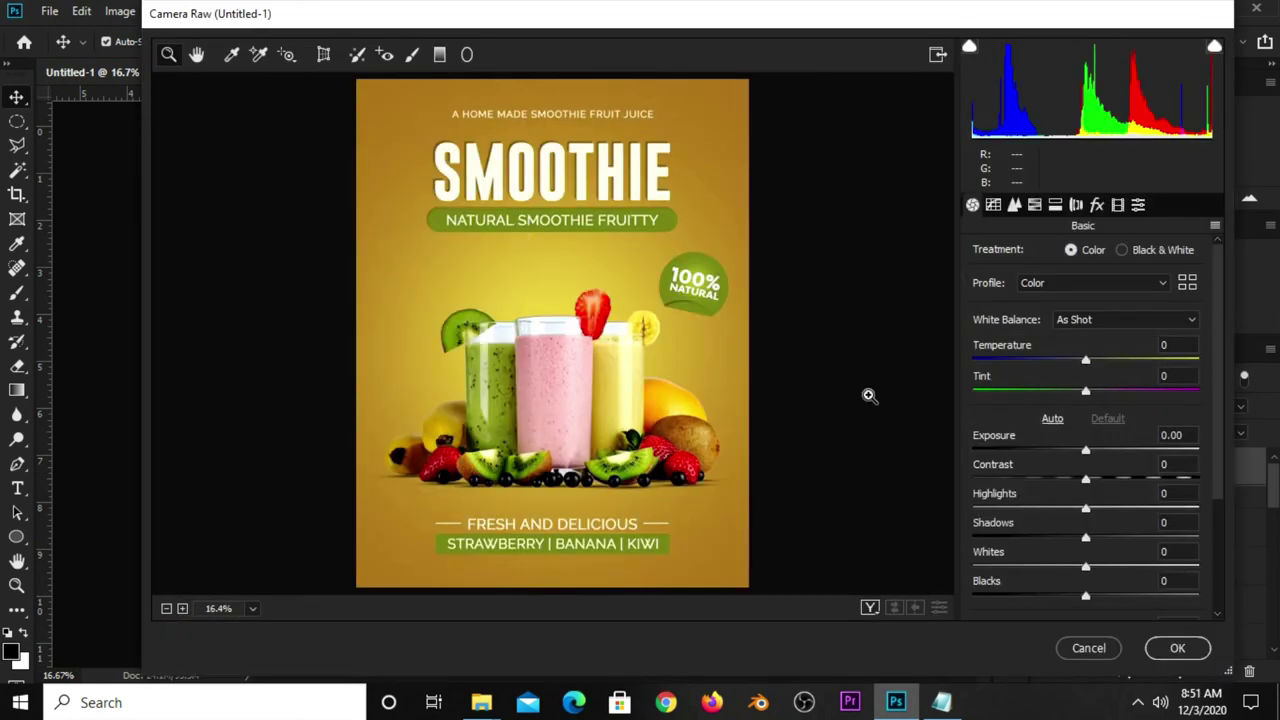
Step: In Camera Raw, set Exposure to +0.15 and Contrast to +8
drag(1084, 450, 1091, 451)
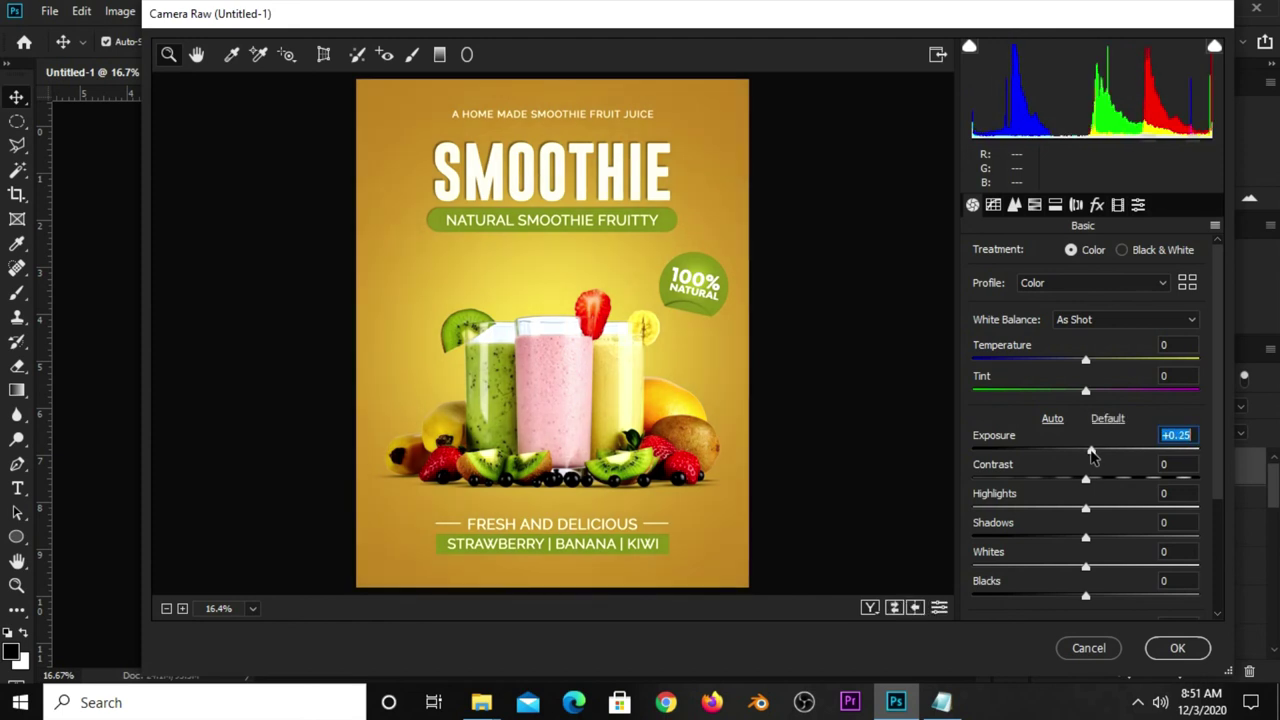
click(1091, 453)
drag(1091, 453, 1088, 453)
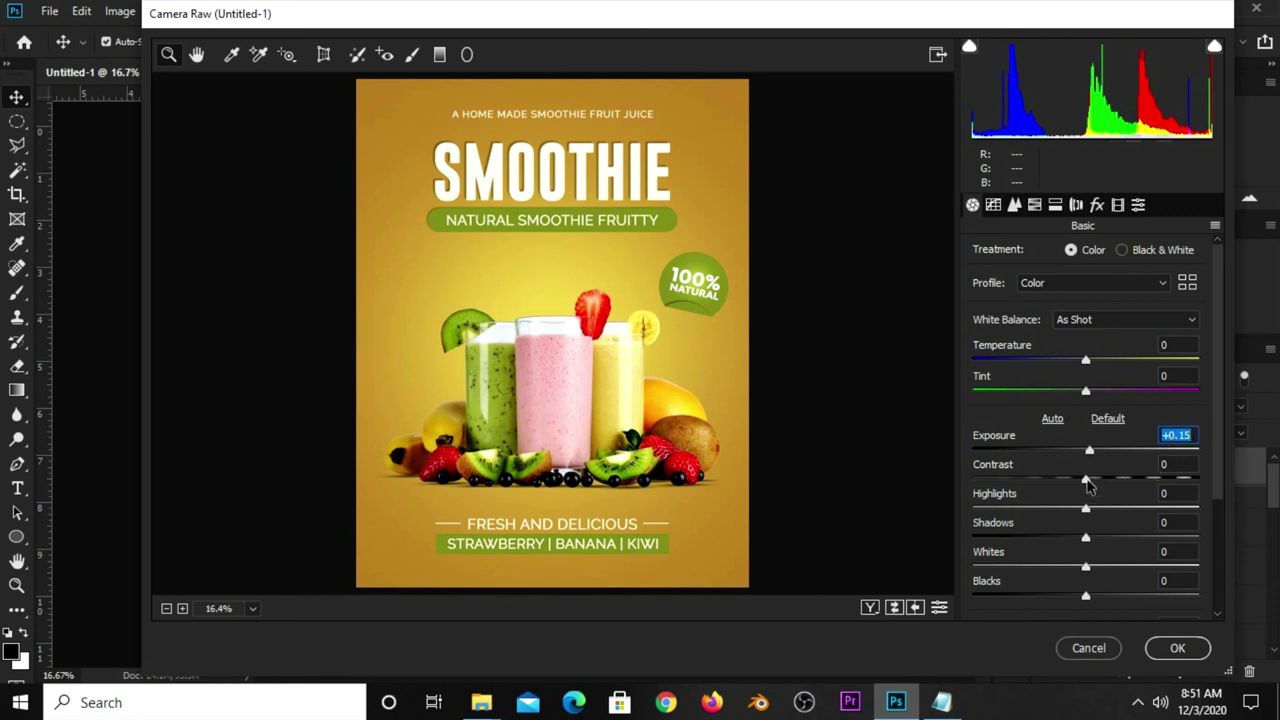
drag(1091, 482, 1095, 480)
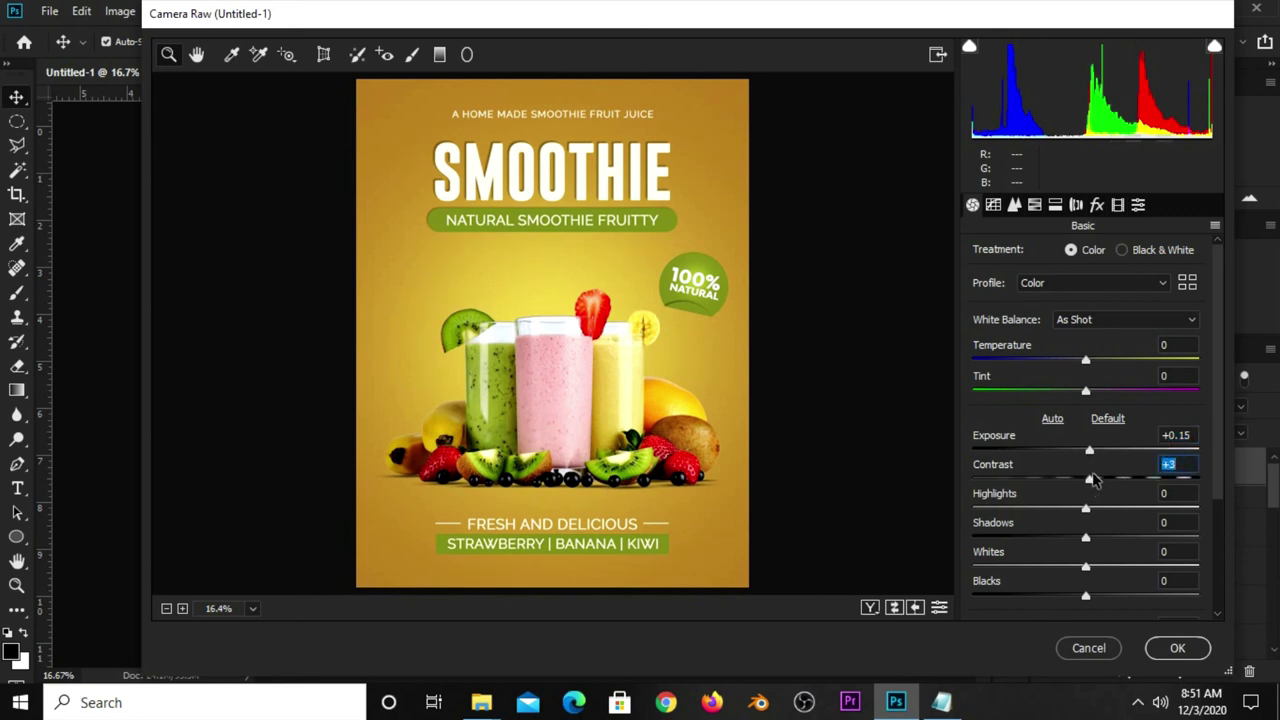
key(Up)
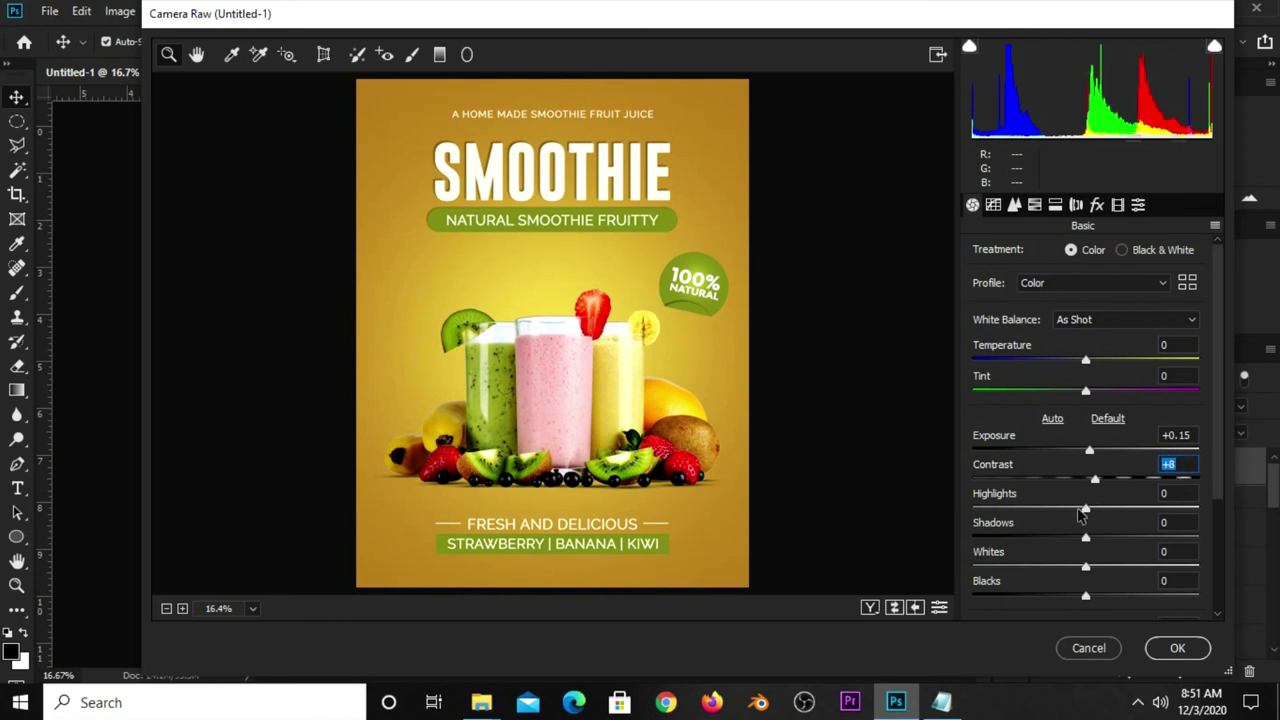
Step: Set Highlights +3, Shadows −13, Whites +28 and Blacks −5, then review the values
drag(1086, 511, 1098, 515)
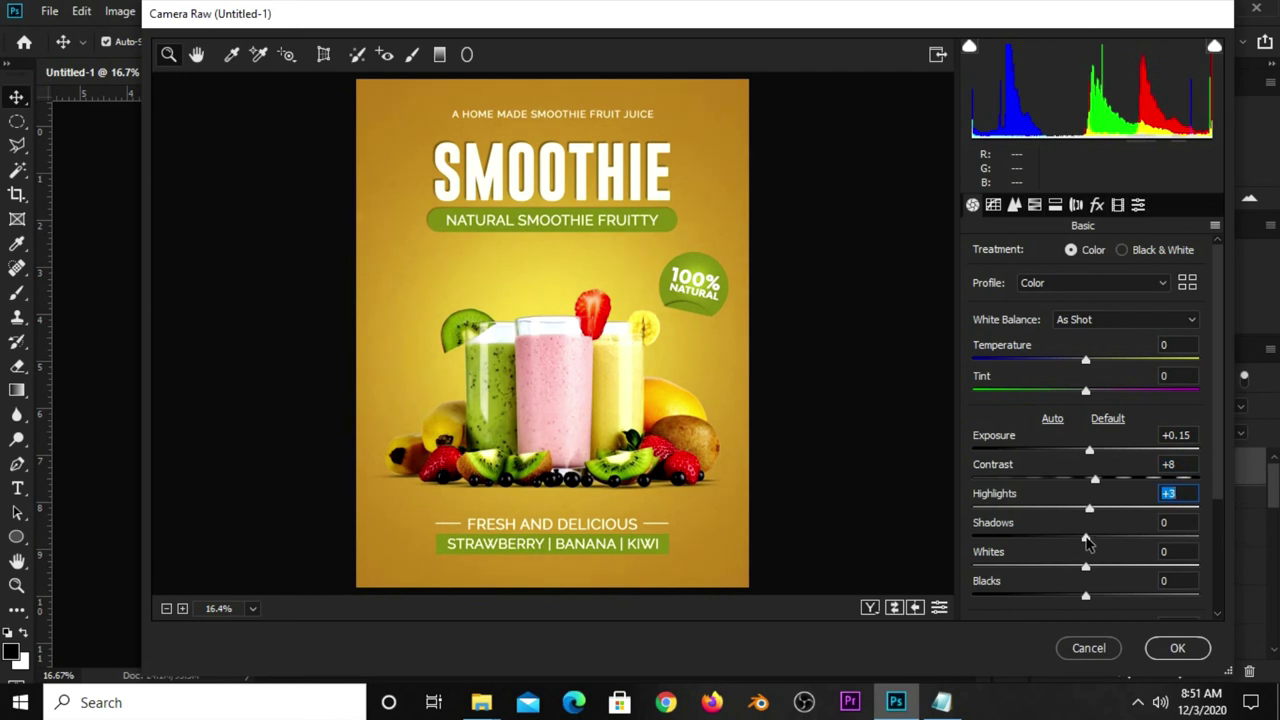
drag(1087, 540, 1071, 540)
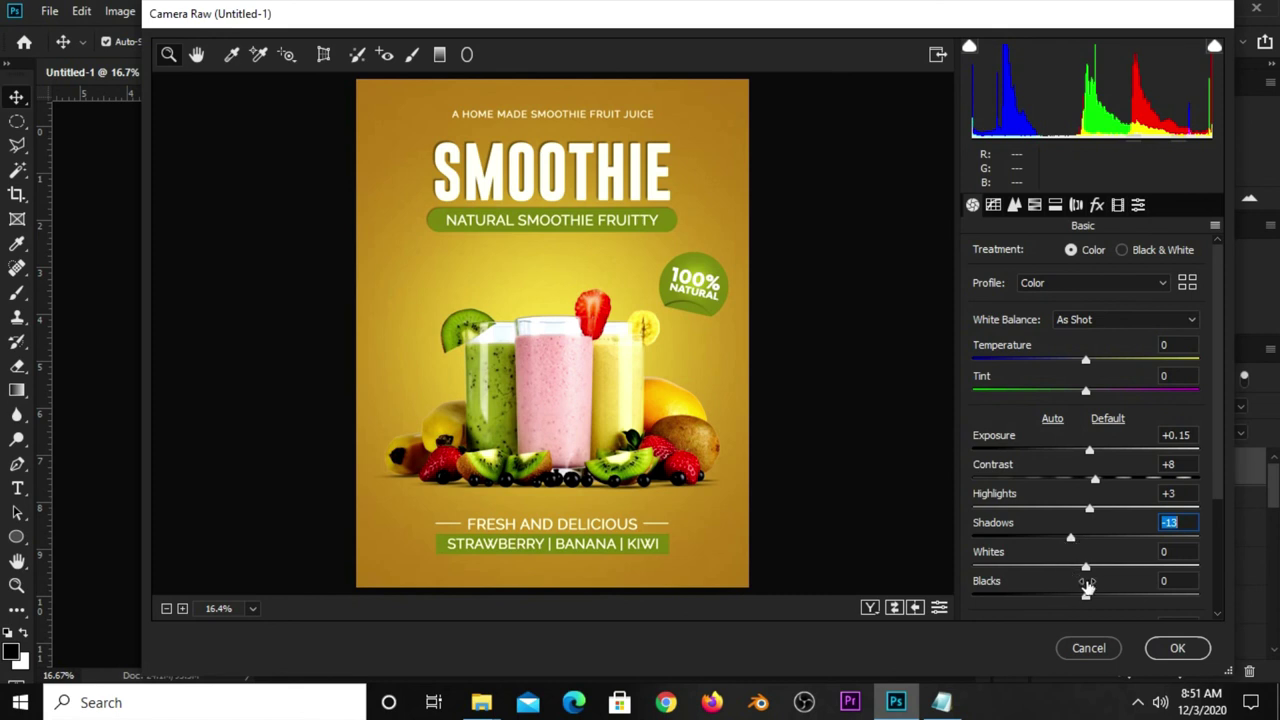
drag(1086, 568, 1110, 568)
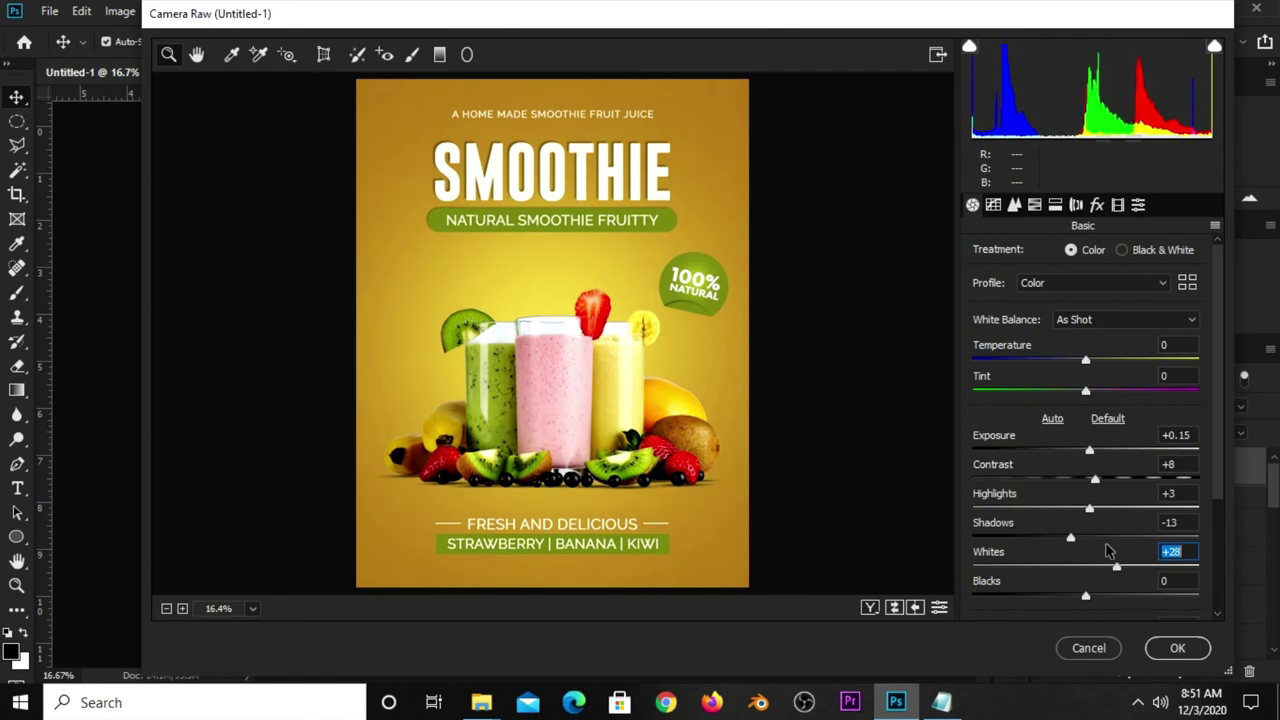
drag(1087, 598, 1077, 600)
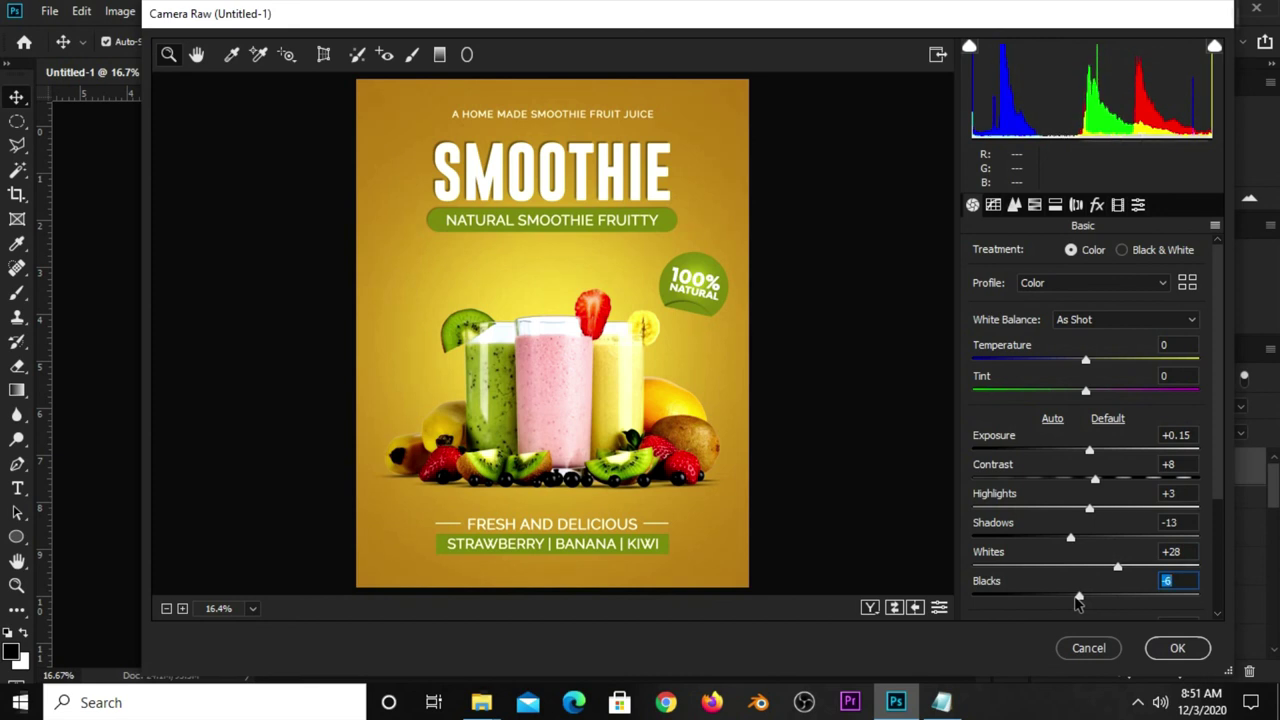
drag(1078, 600, 1080, 600)
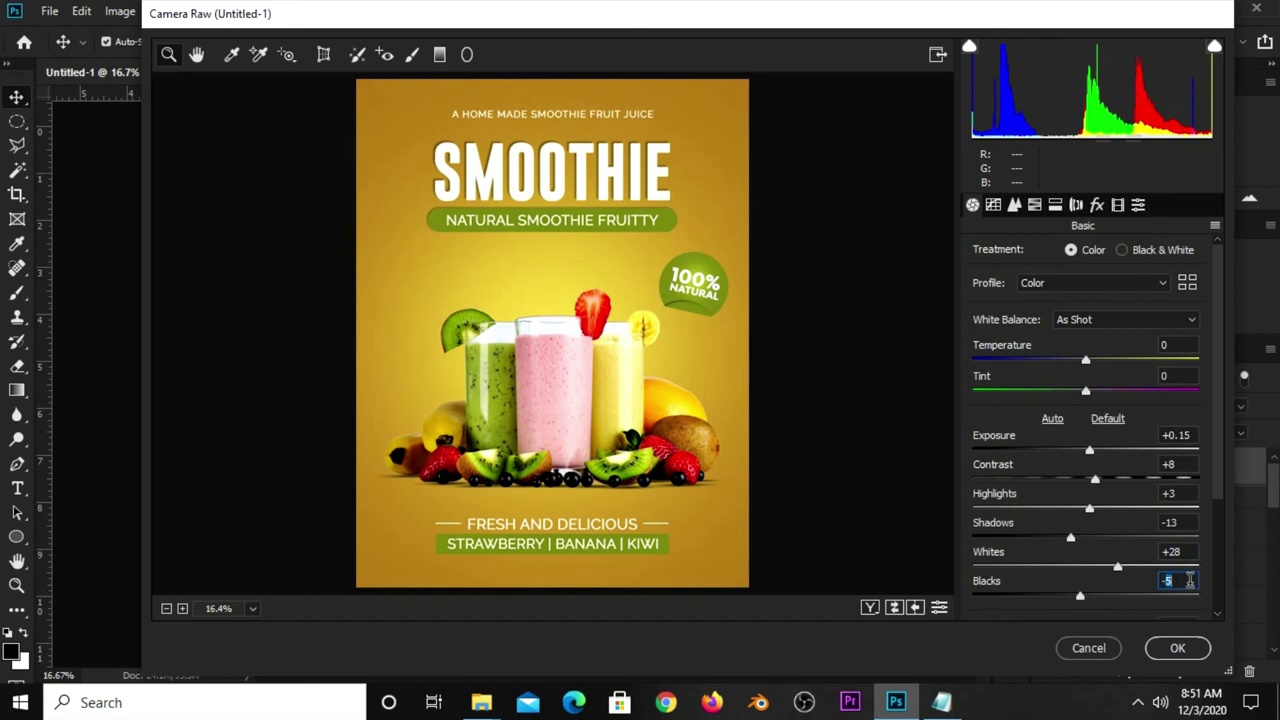
click(1190, 551)
click(1190, 521)
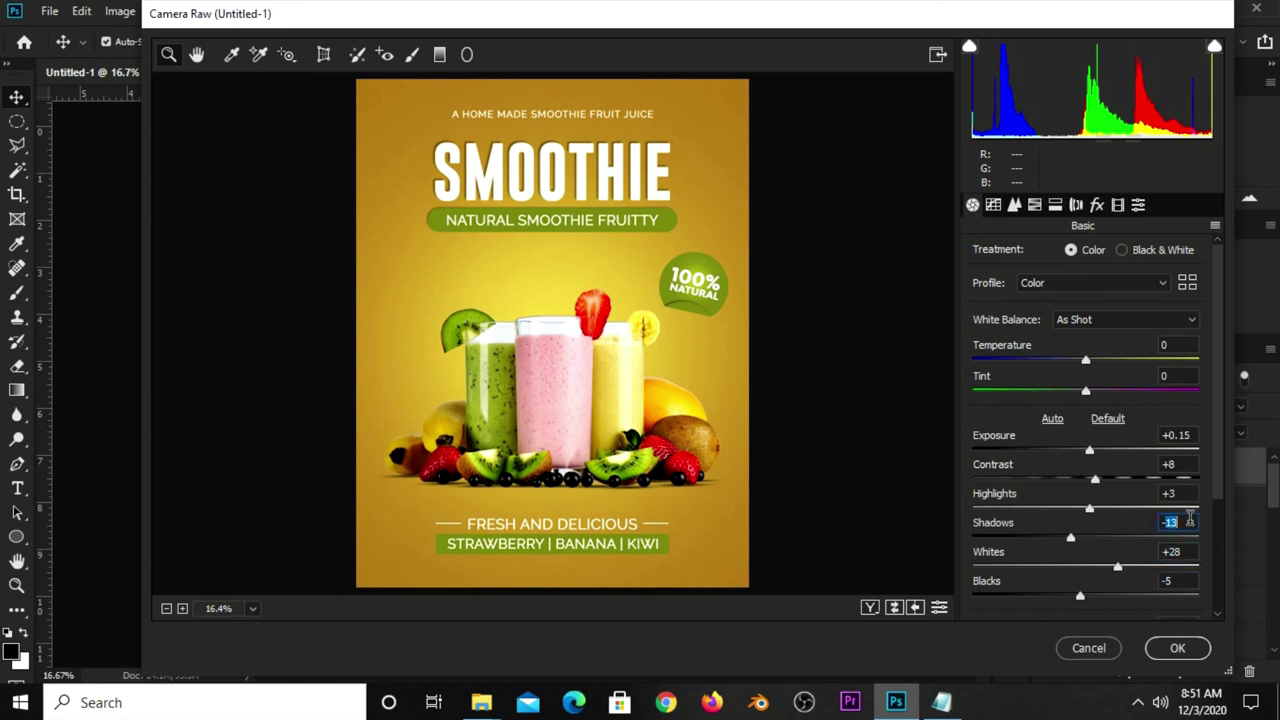
click(1180, 463)
click(1191, 434)
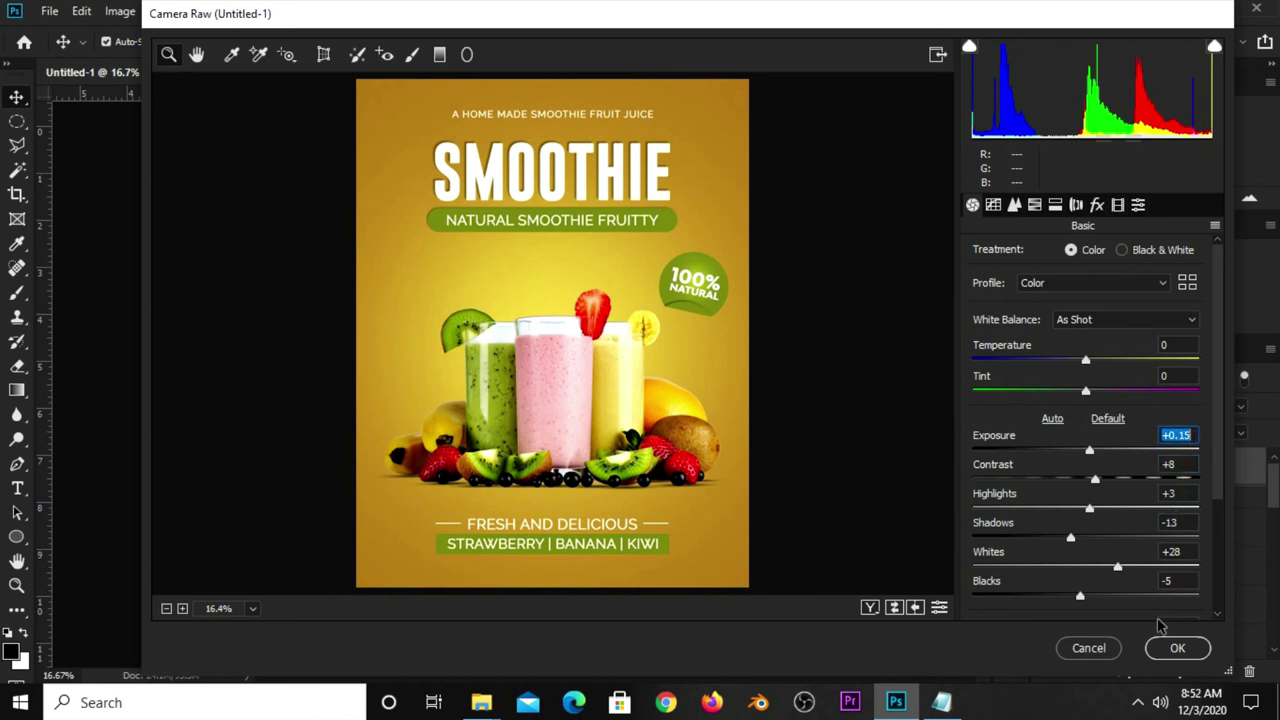
Step: Apply the Camera Raw changes to Layer 5, deselect it, and fit the finished poster to the window
click(1177, 648)
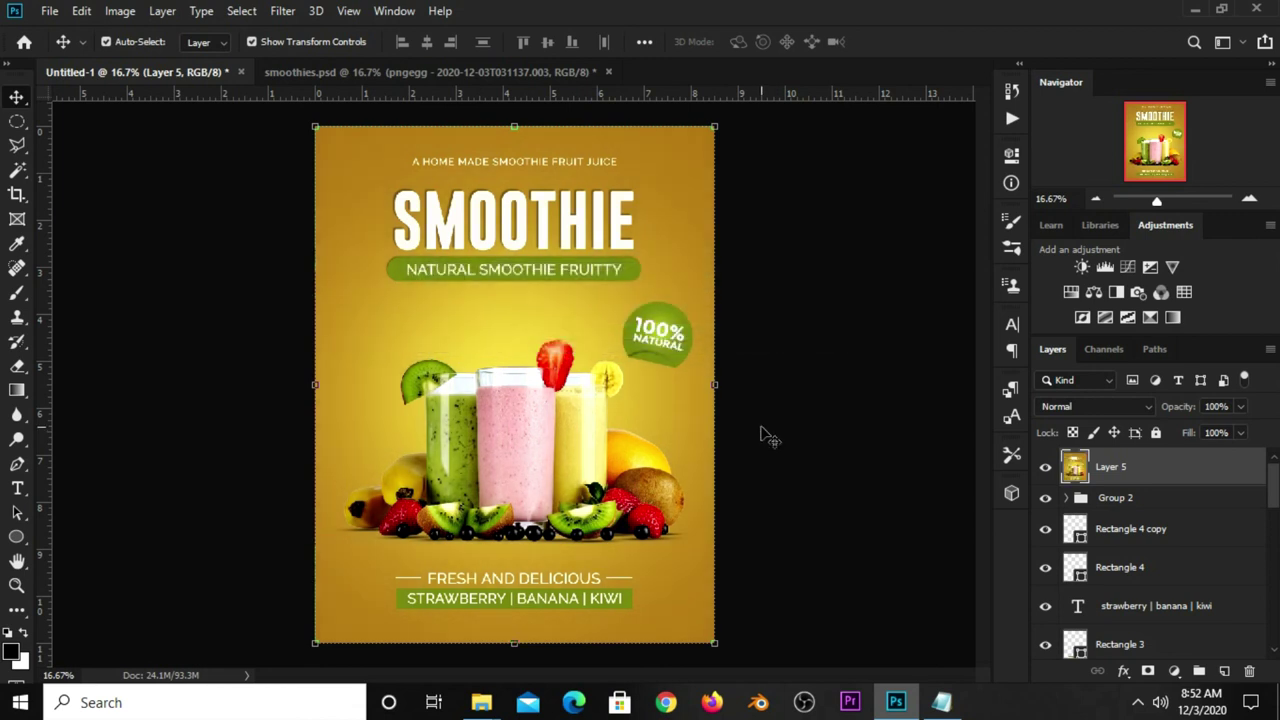
click(768, 437)
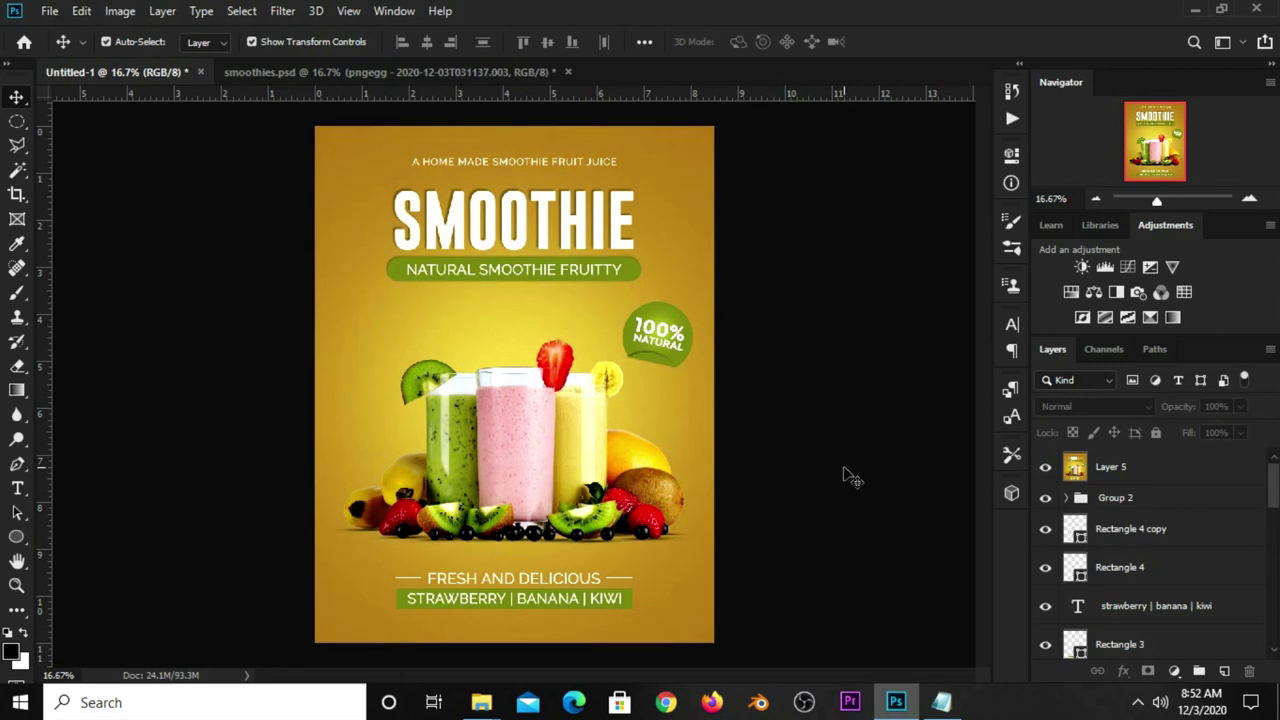
scroll(845, 475, up, 1)
key(ctrl+plus)
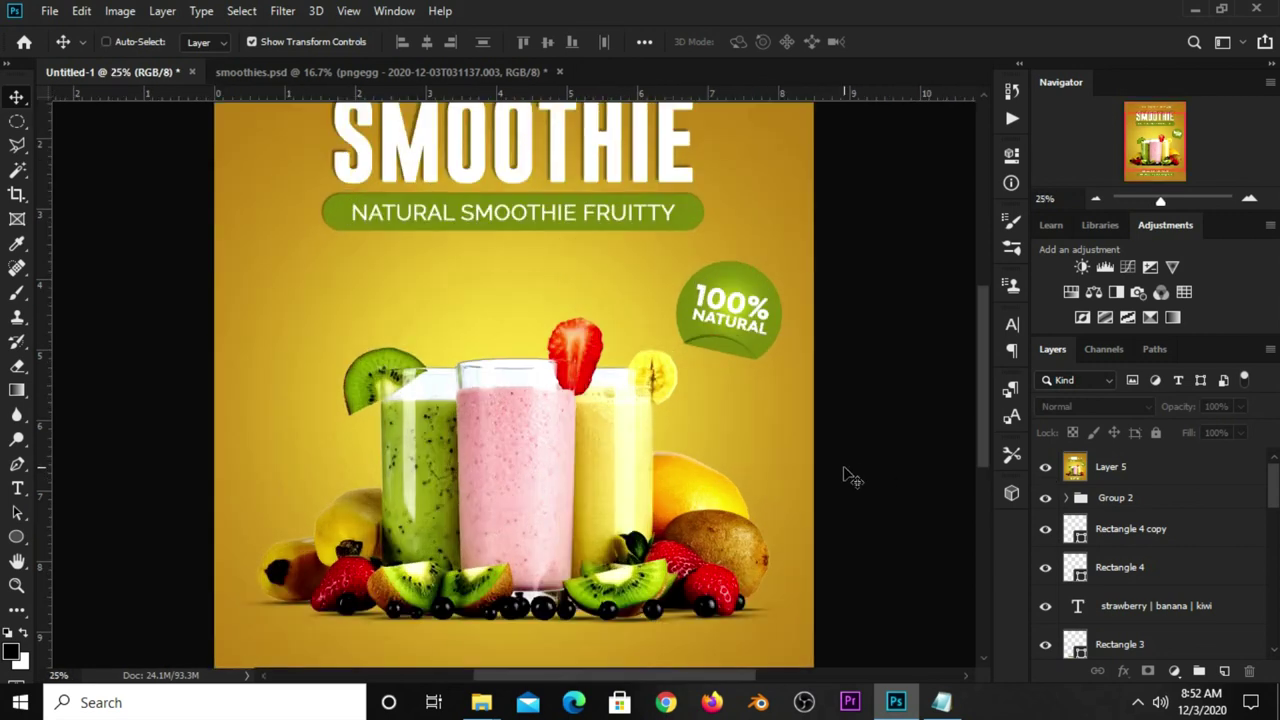
key(ctrl+minus)
key(ctrl+minus)
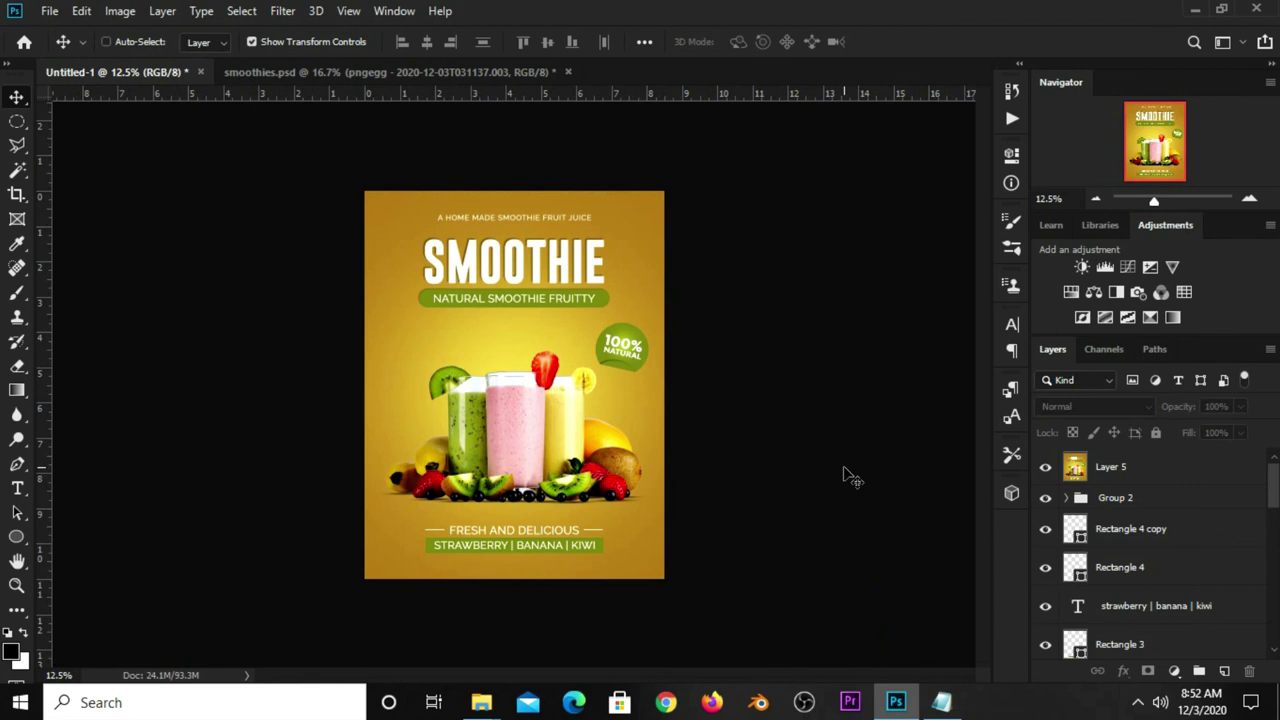
key(ctrl+0)
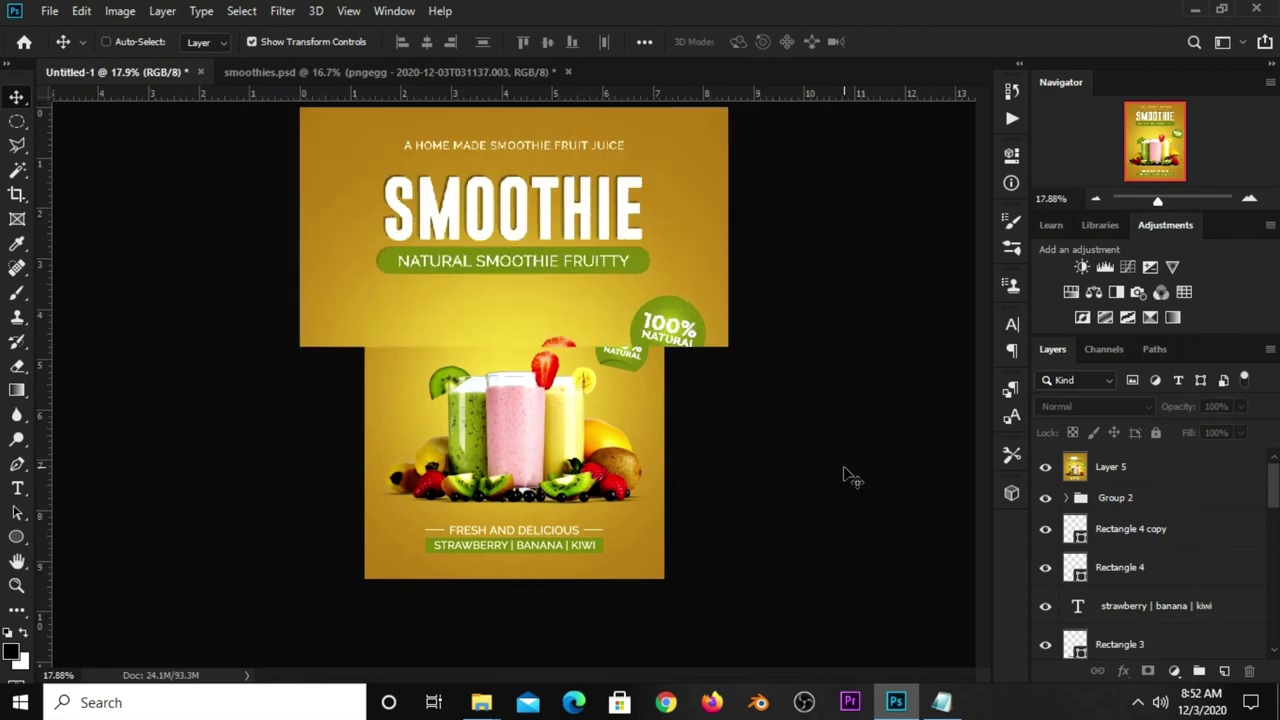